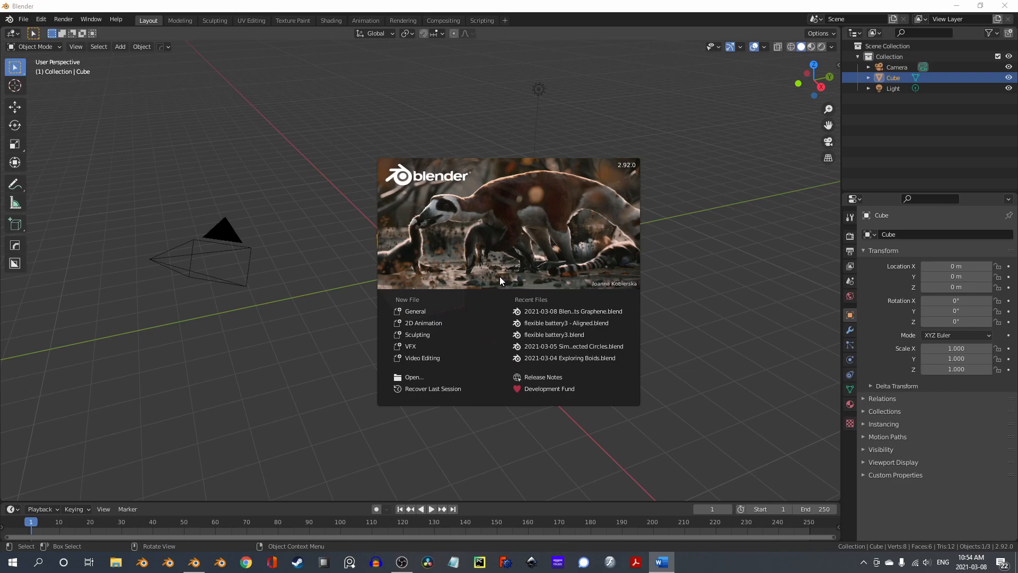
# Start a new General file and switch the window to full screen
pyautogui.click(419, 312)
pyautogui.hotkey('alt', 'F11')
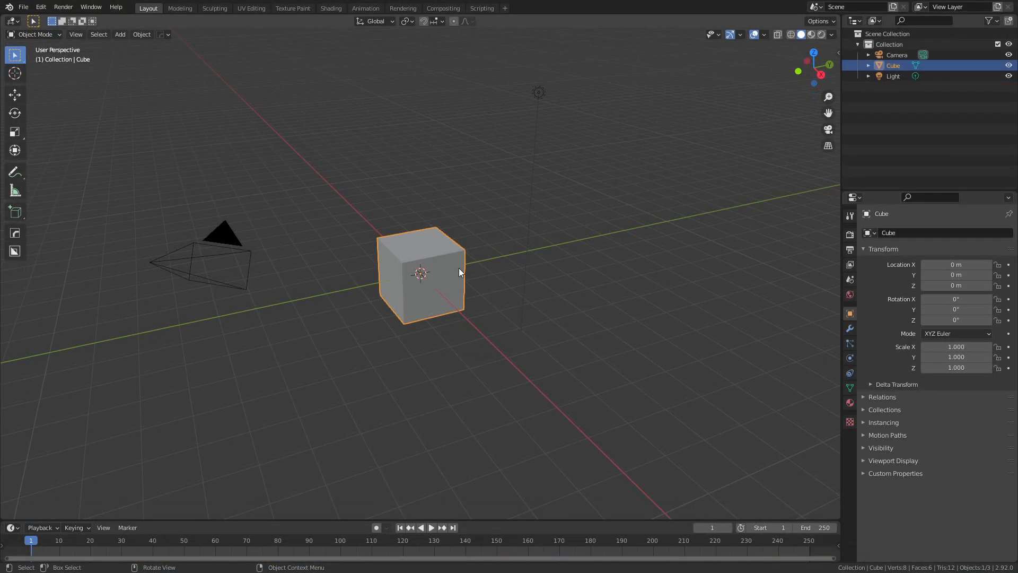
# Open the theme preferences, expand the Text Style settings, and open the theme installer
pyautogui.click(40, 6)
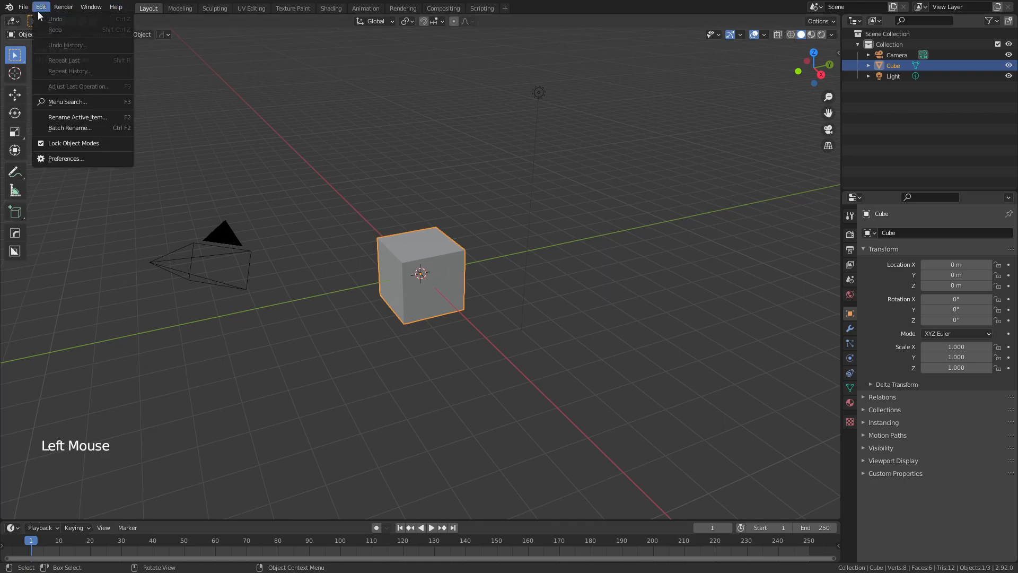
pyautogui.click(80, 155)
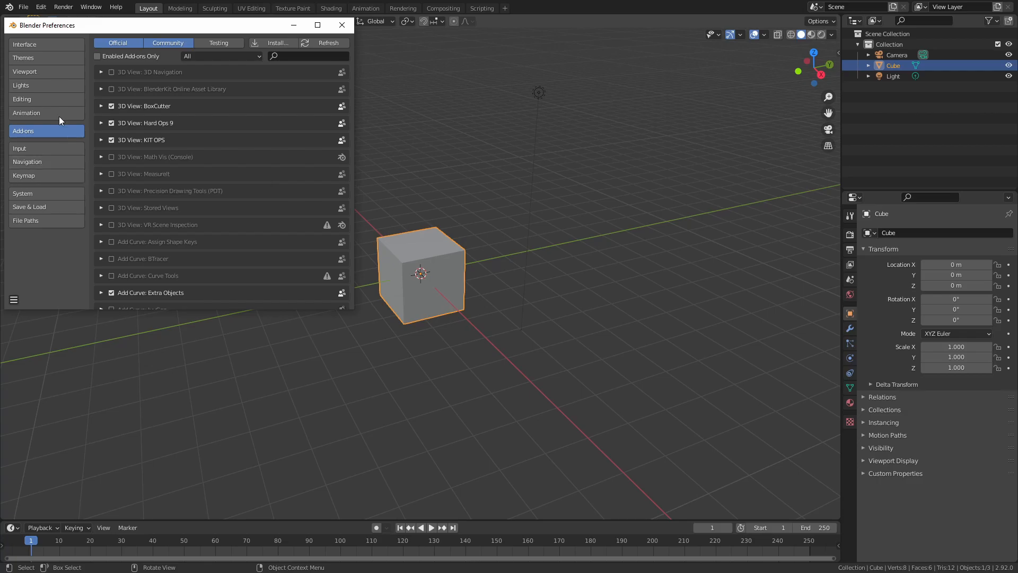
pyautogui.click(53, 59)
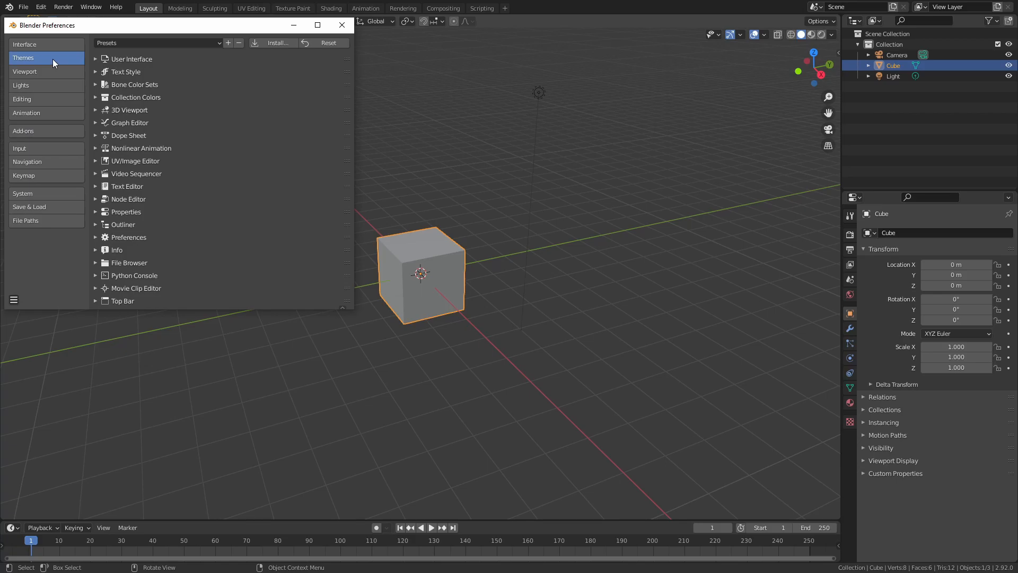
pyautogui.click(121, 71)
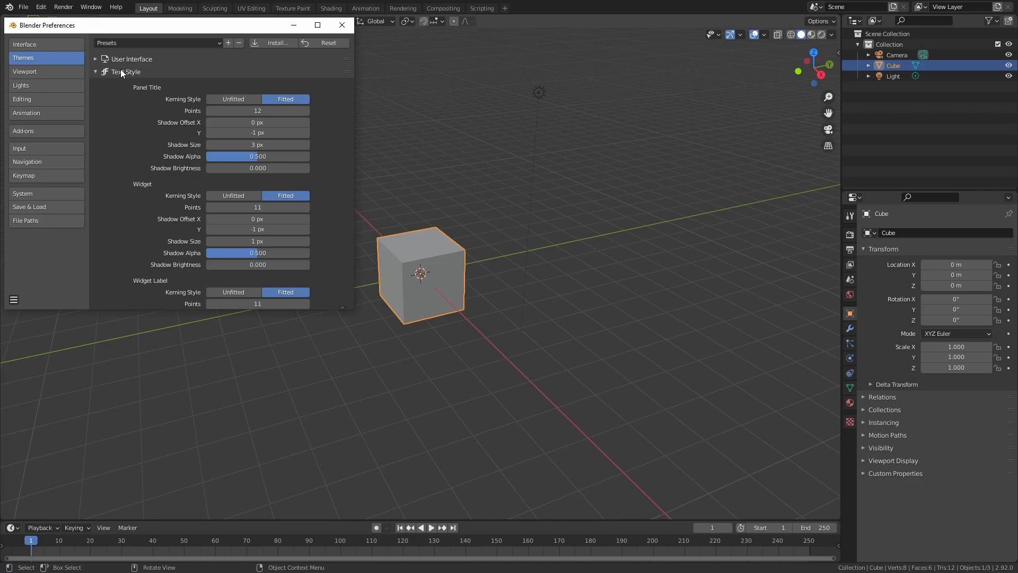
pyautogui.click(279, 41)
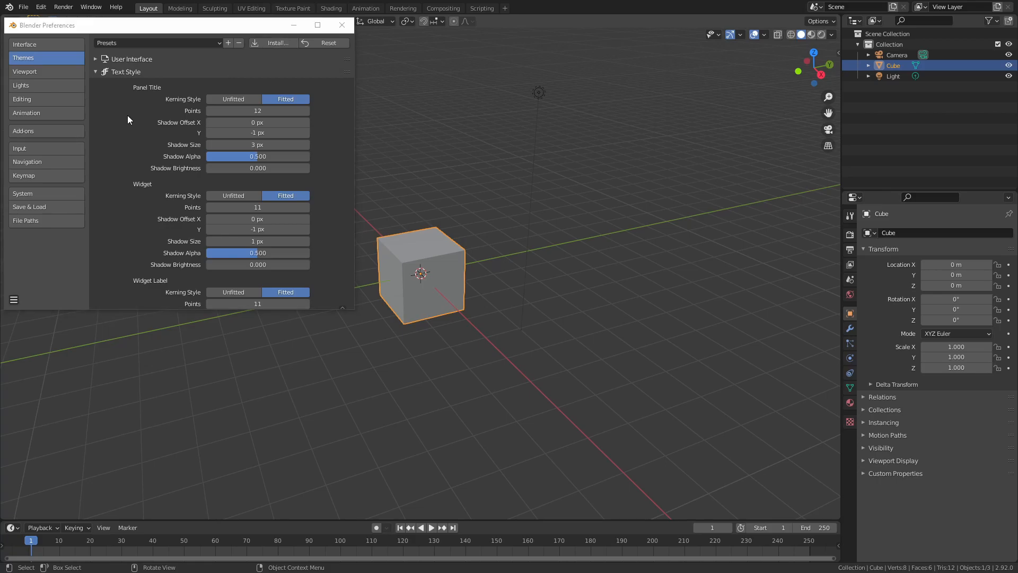
# Search the add-ons in Preferences for "node wr" and for "atomic"
pyautogui.click(39, 129)
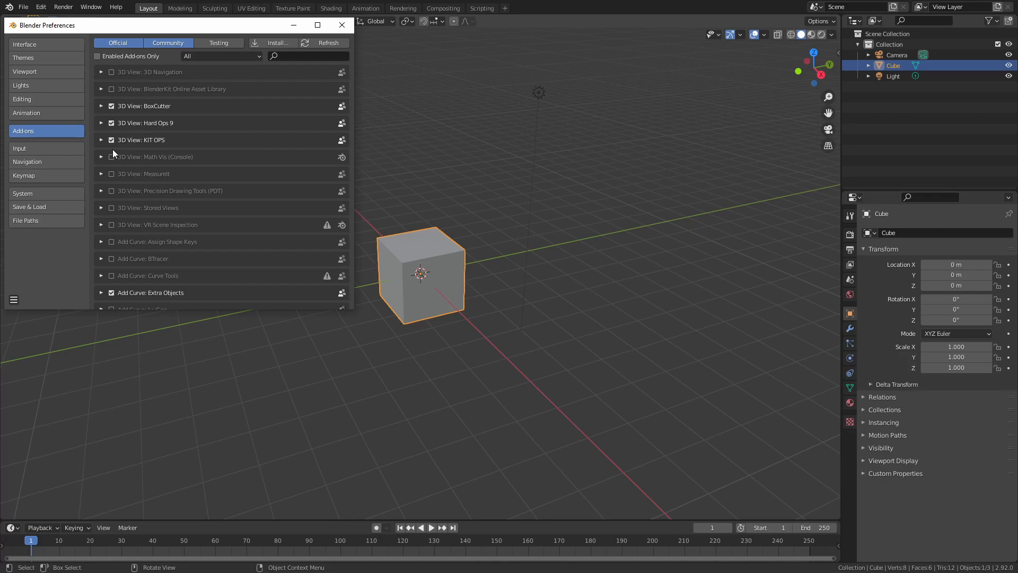
pyautogui.click(301, 55)
pyautogui.write('node wr')
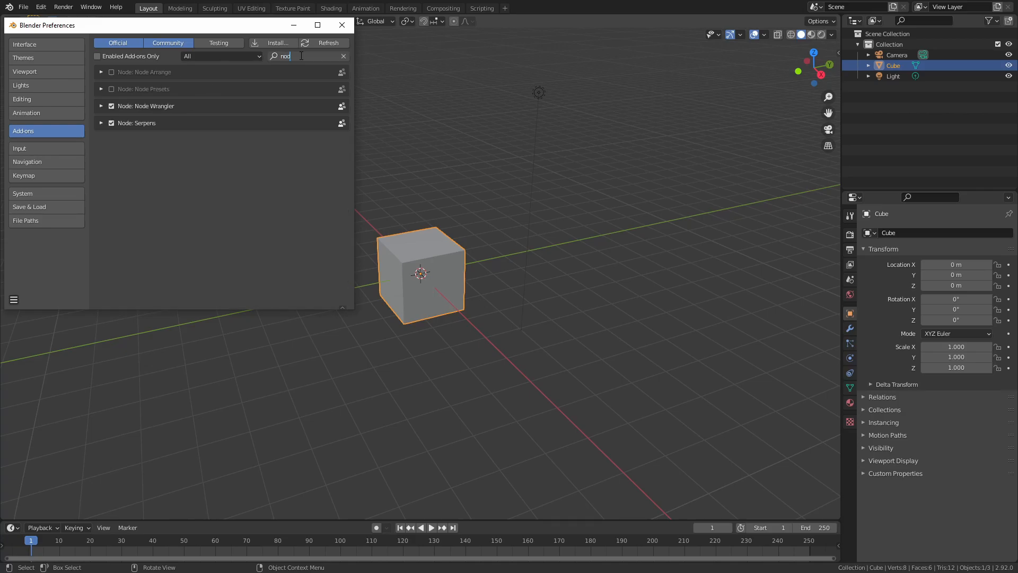
pyautogui.hotkey('ctrl', 'a')
pyautogui.press('BackSpace')
pyautogui.write('atomic')
# Search the add-ons for "add mesh" and for "add cur"
pyautogui.hotkey('ctrl', 'a')
pyautogui.press('BackSpace')
pyautogui.write('add mesh')
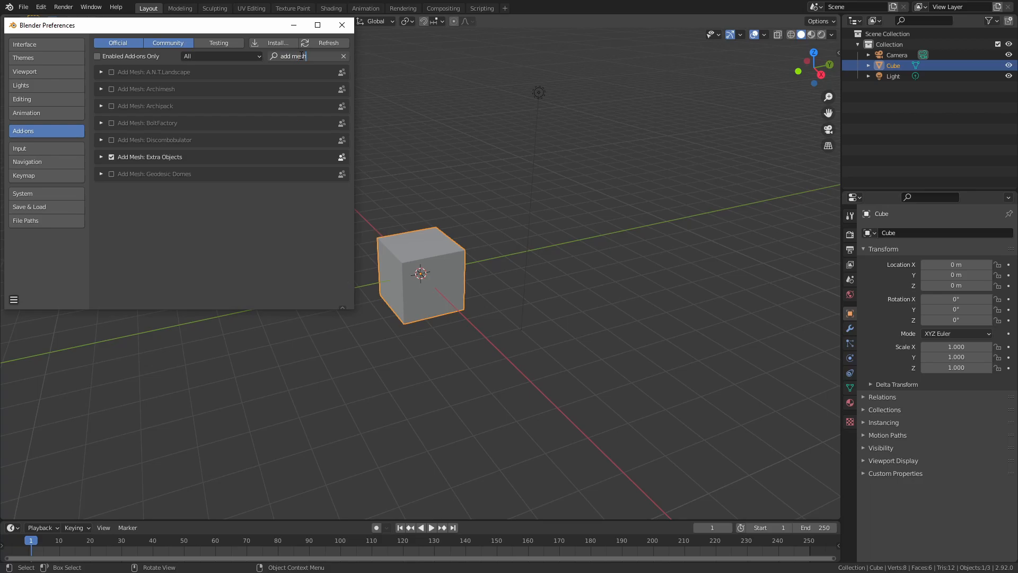
pyautogui.hotkey('ctrl', 'a')
pyautogui.press('BackSpace')
pyautogui.write('add cur')
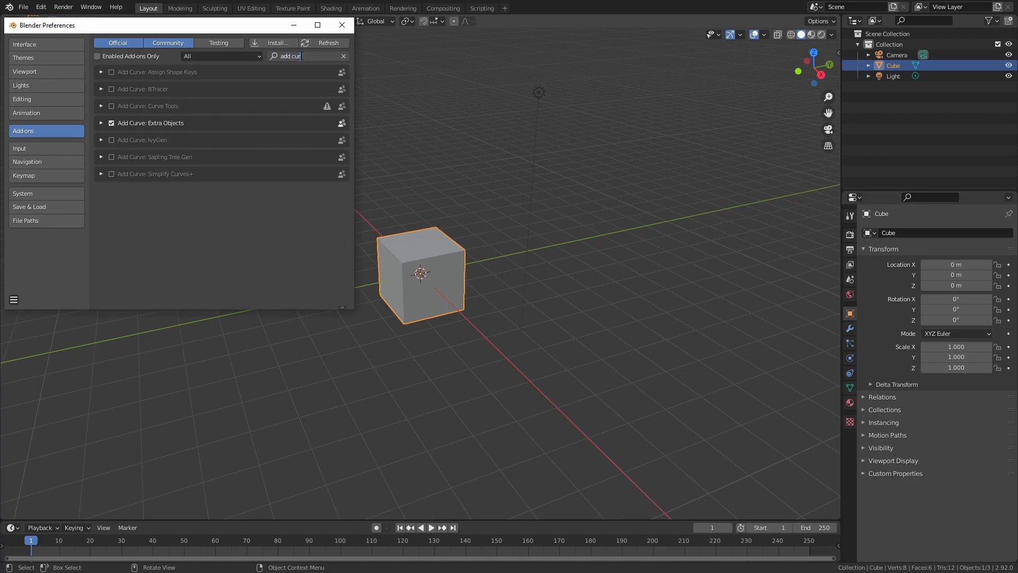
# Search the add-ons for "bool" and for "modi"
pyautogui.hotkey('ctrl', 'a')
pyautogui.press('BackSpace')
pyautogui.write('bool')
pyautogui.hotkey('ctrl', 'a')
pyautogui.press('BackSpace')
pyautogui.write('modi')
# Search the add-ons for "import images"
pyautogui.hotkey('ctrl', 'a')
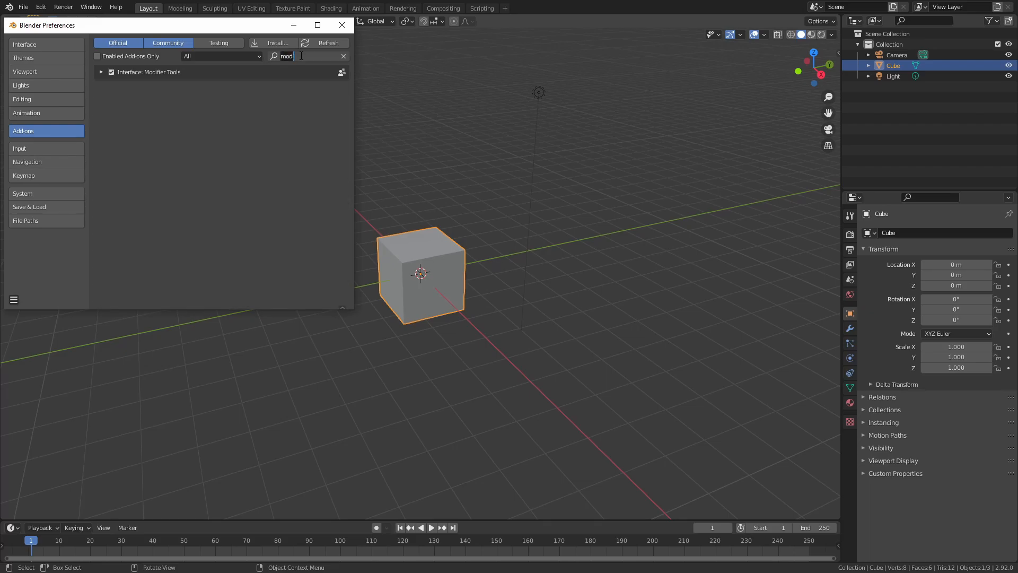
pyautogui.press('BackSpace')
pyautogui.write('importing')
pyautogui.press('BackSpace')
pyautogui.press('BackSpace')
pyautogui.press('BackSpace')
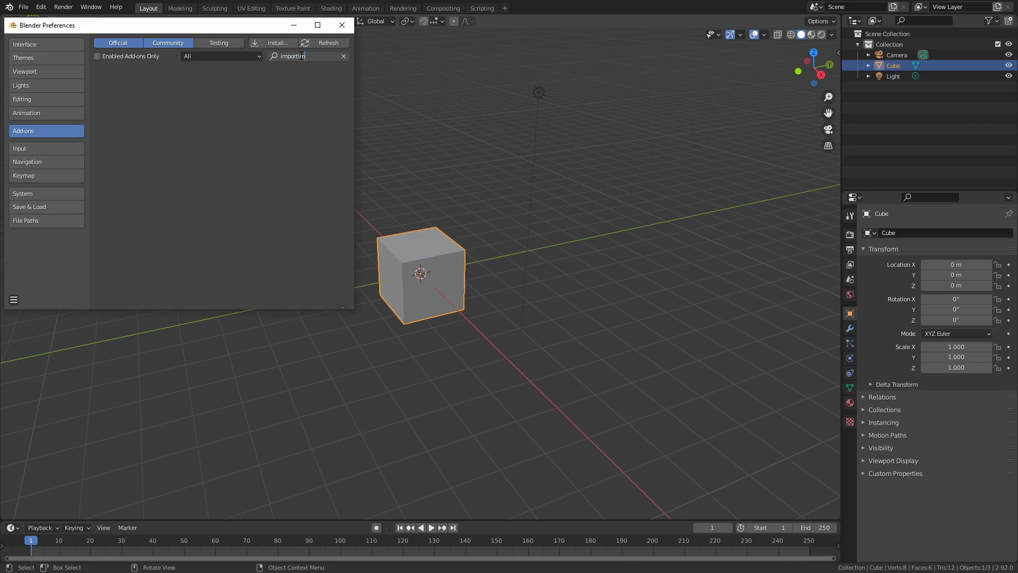
pyautogui.write('images')
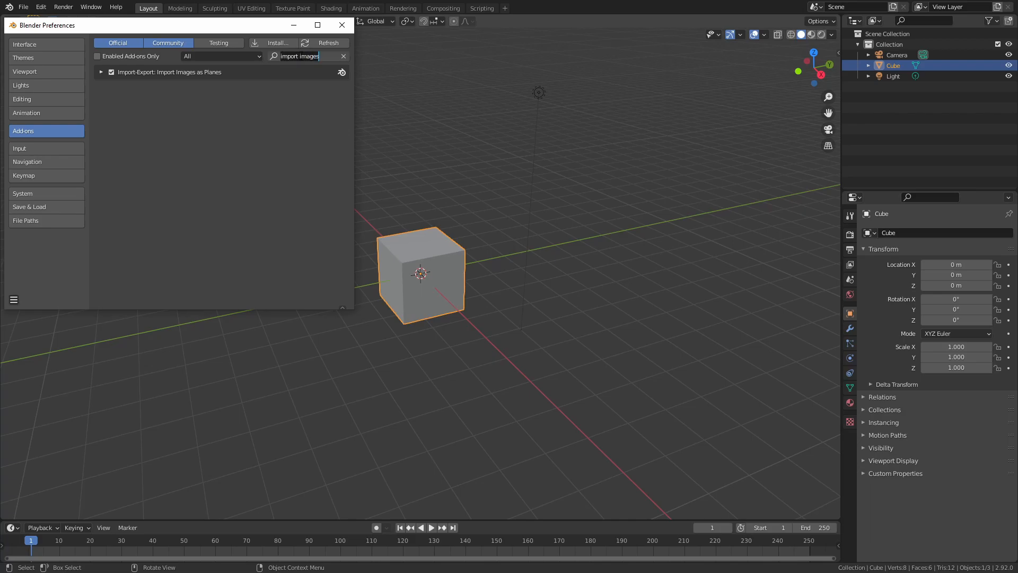
# Leave the Preferences and open the status bar's display options
pyautogui.click(417, 246)
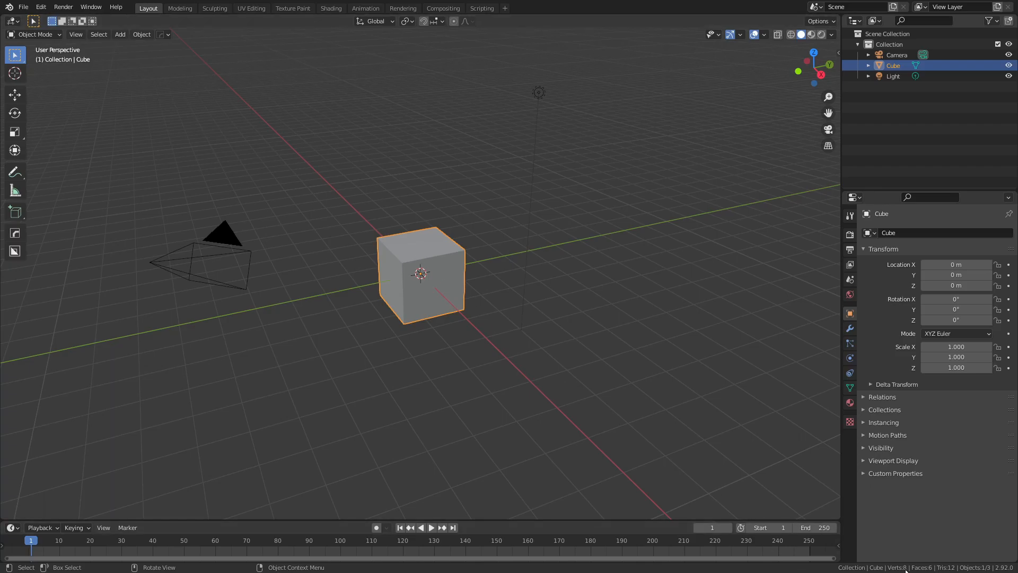
pyautogui.rightClick(840, 570)
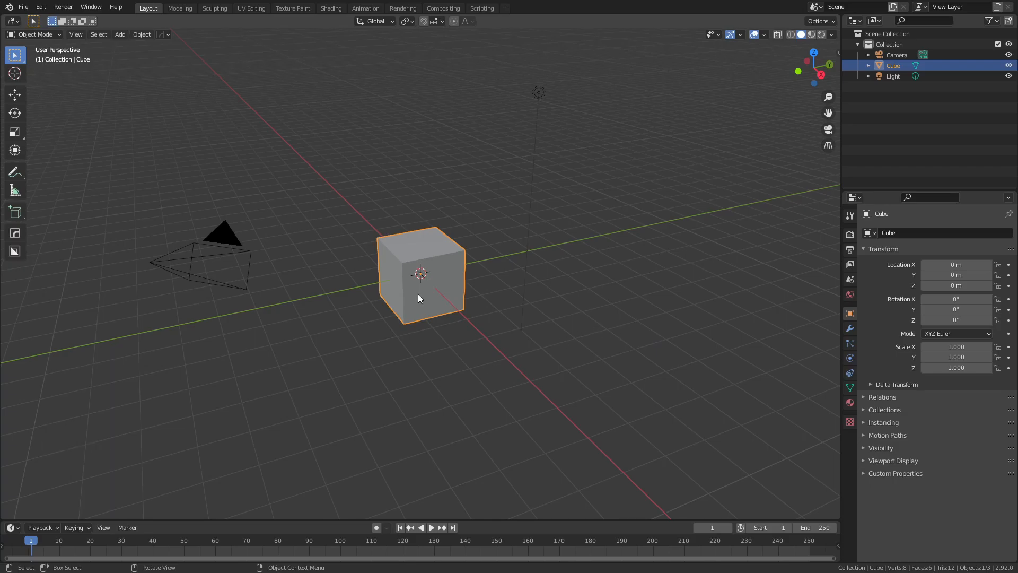
# Examine the default cube at different distances and angles, using both free orbiting and the viewport navigation gizmos
pyautogui.scroll(-4, 403, 298)
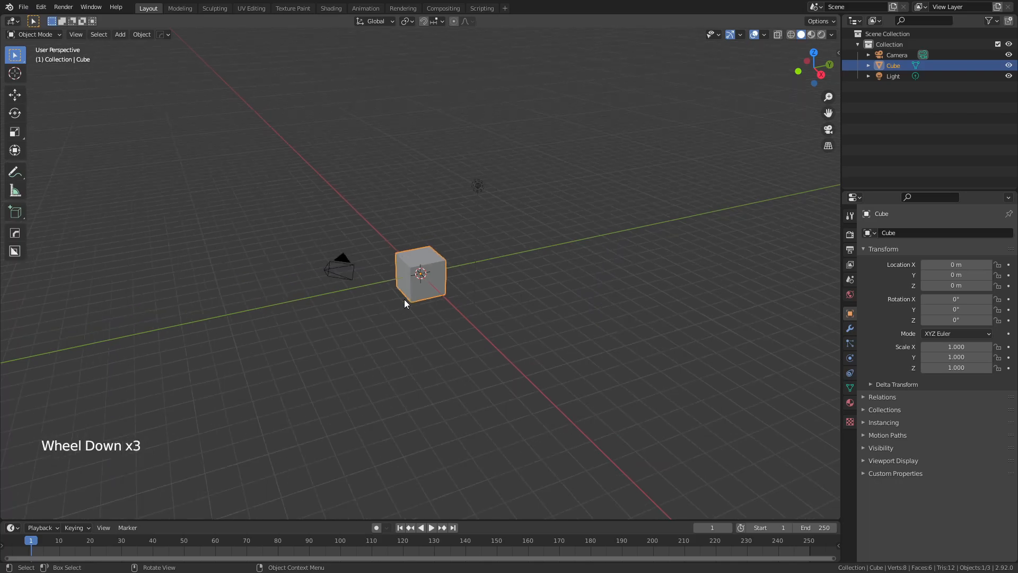
pyautogui.scroll(4, 404, 301)
pyautogui.moveTo(410, 299); pyautogui.dragTo(387, 301, button='middle')
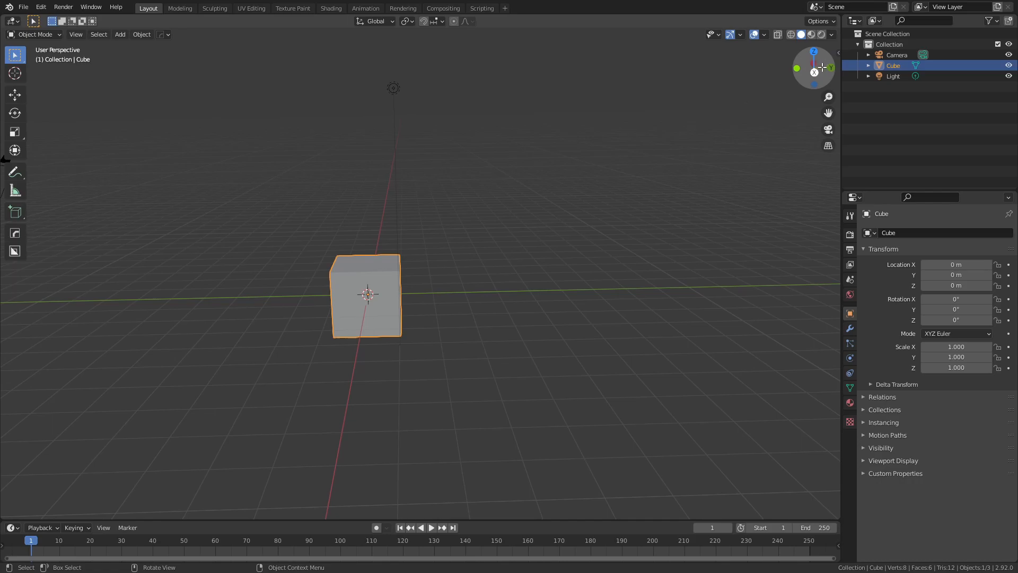
pyautogui.moveTo(815, 68); pyautogui.dragTo(856, 110)
pyautogui.moveTo(829, 97)
pyautogui.mouseDown()
pyautogui.moveTo(828, 108)
pyautogui.moveTo(829, 98)
pyautogui.mouseUp()
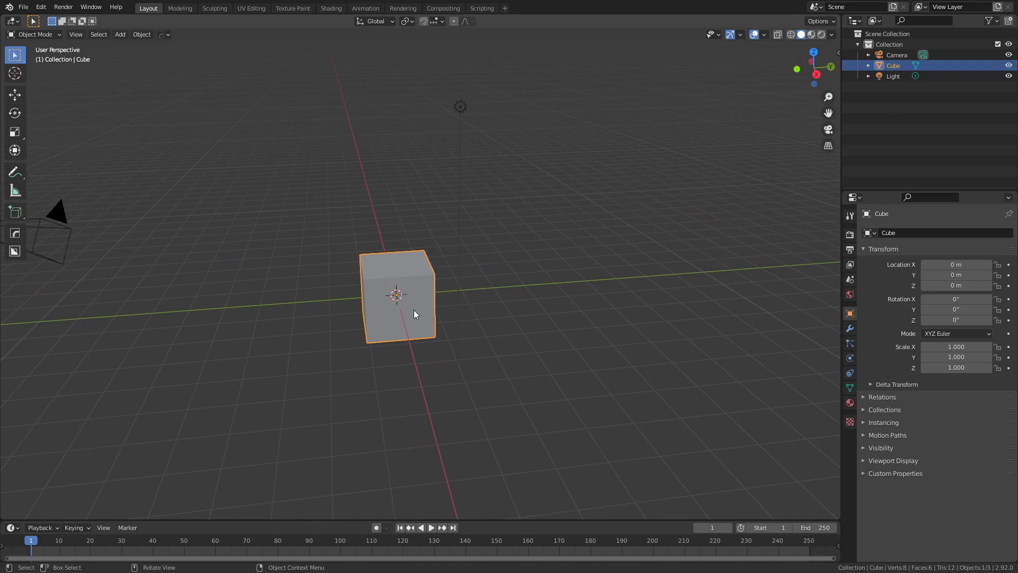
# Inspect the cube from the front, right, top, their opposite sides and the camera, and bring up the view pie menu in perspective
pyautogui.press('KP_1')
pyautogui.press('KP_9')
pyautogui.press('KP_3')
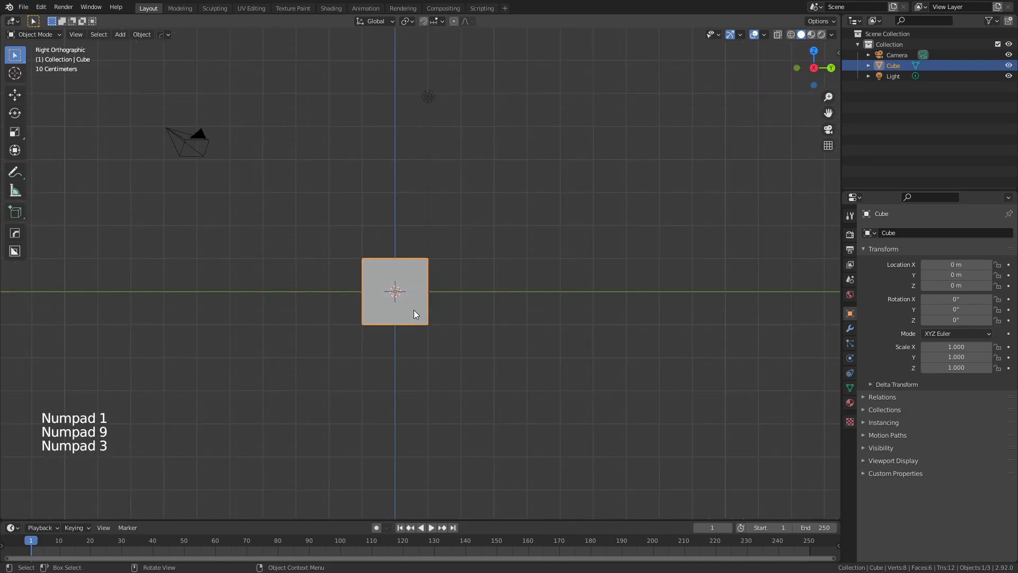
pyautogui.press('KP_9')
pyautogui.press('KP_7')
pyautogui.press('KP_9')
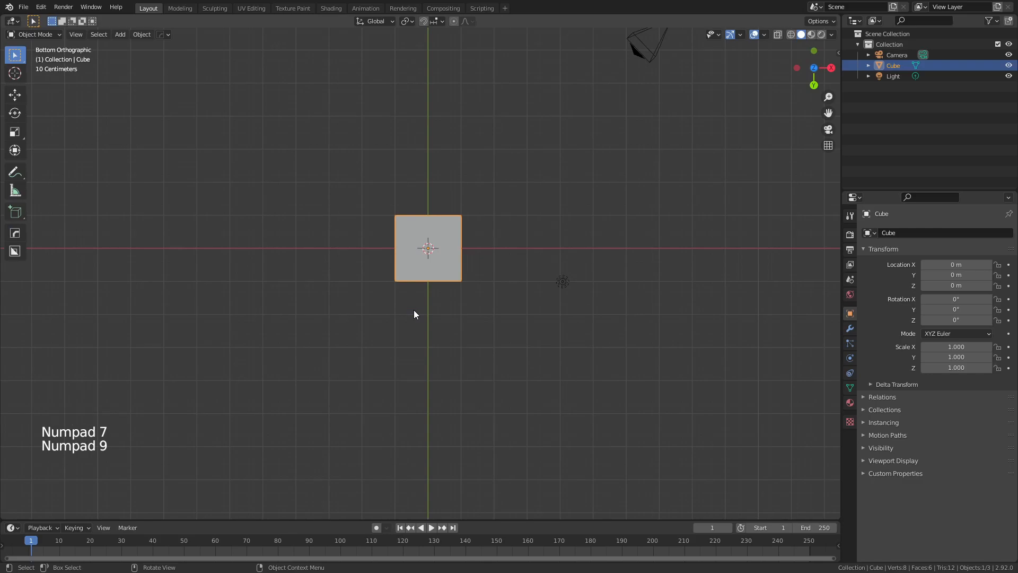
pyautogui.press('KP_0')
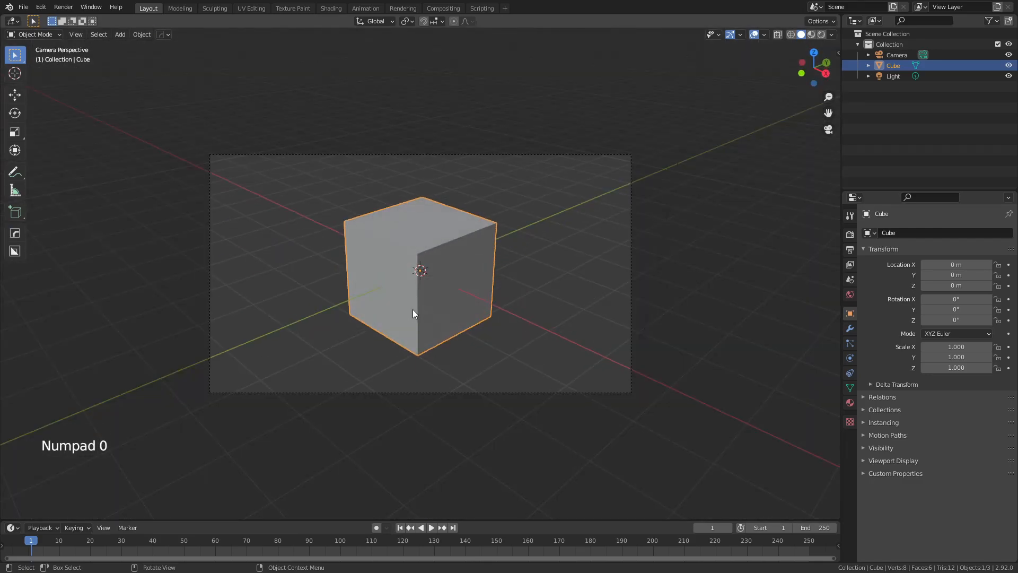
pyautogui.moveTo(469, 281); pyautogui.dragTo(491, 291, button='middle')
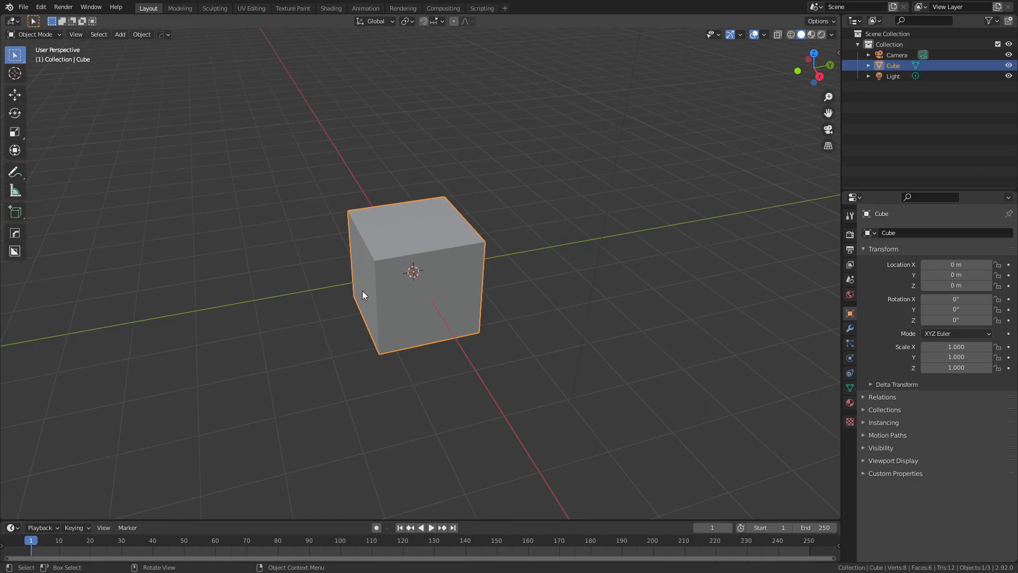
pyautogui.press('`')
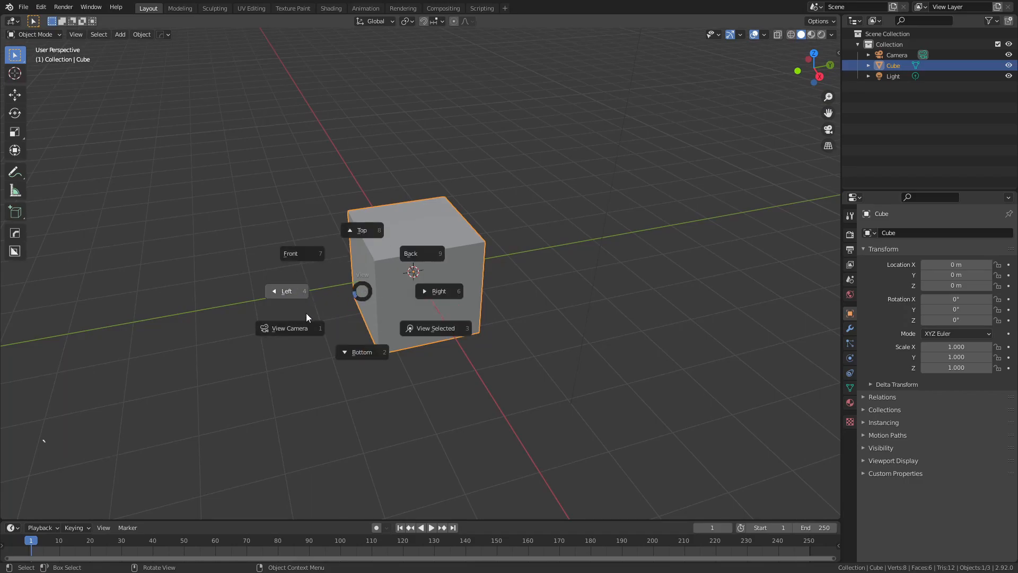
pyautogui.scroll(2, 365, 300)
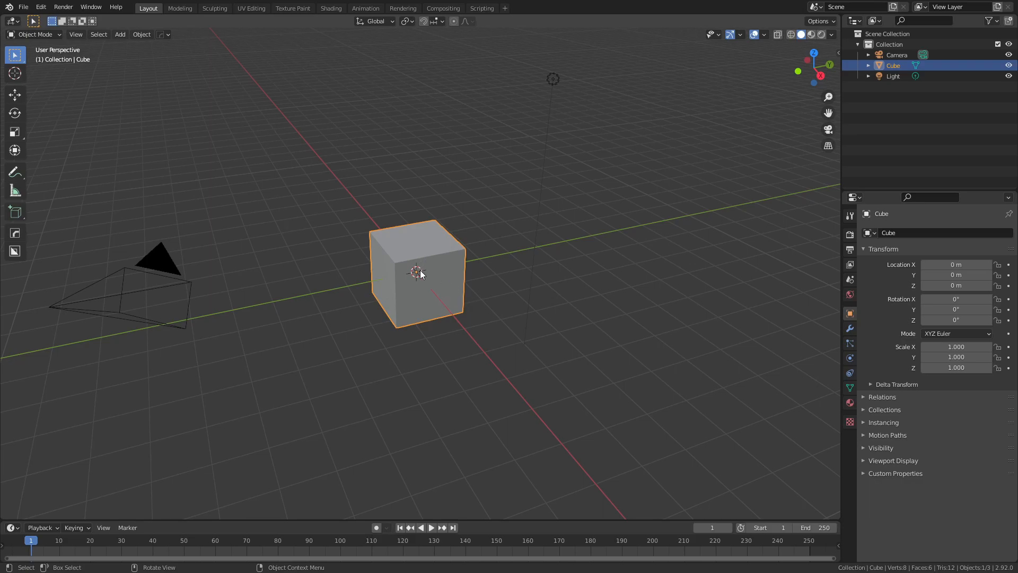
# Delete the default cube and add a mesh plane at the origin
pyautogui.press('x')
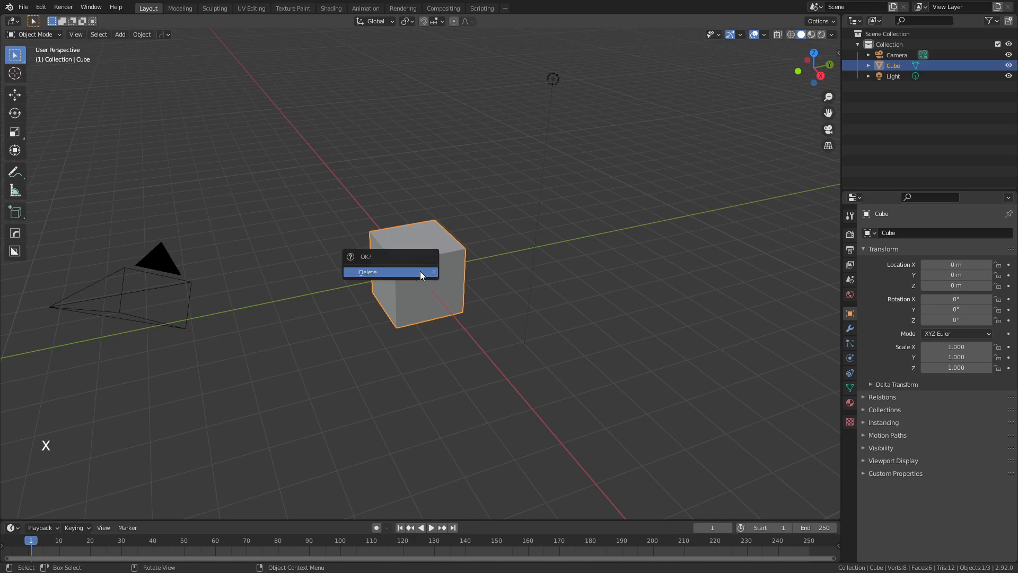
pyautogui.click(420, 272)
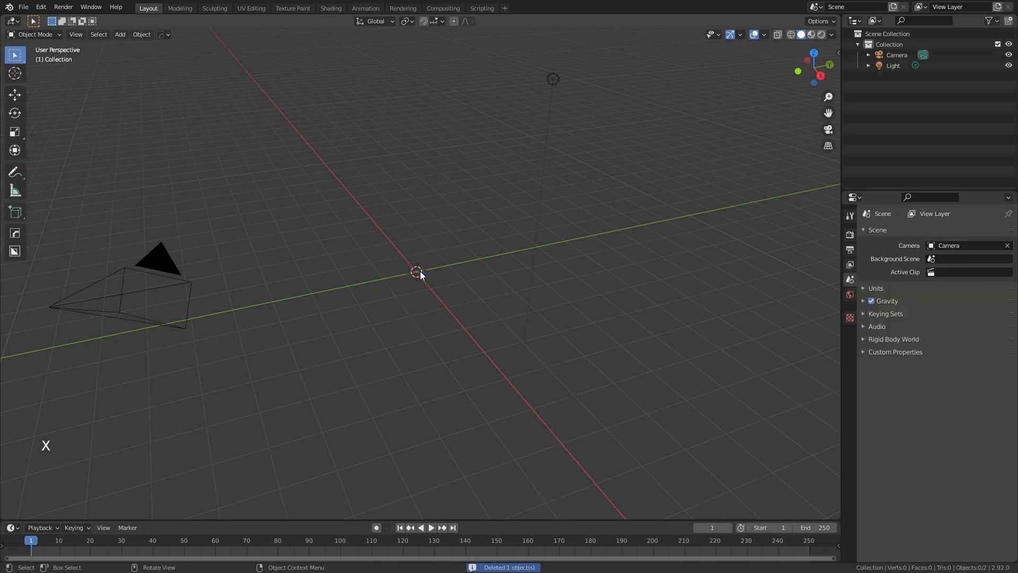
pyautogui.hotkey('shift', 'a')
pyautogui.moveTo(370, 258)
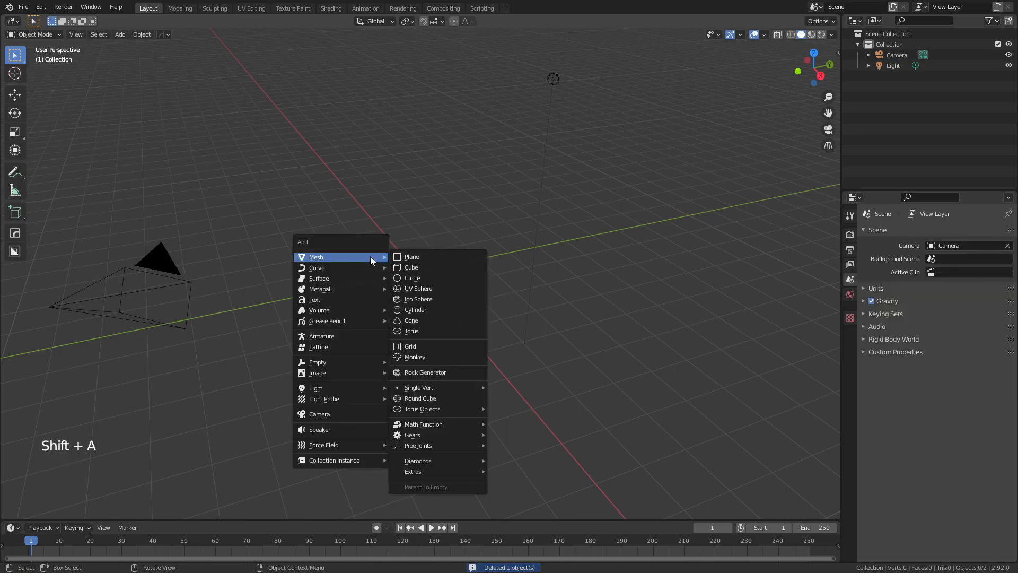
pyautogui.click(424, 262)
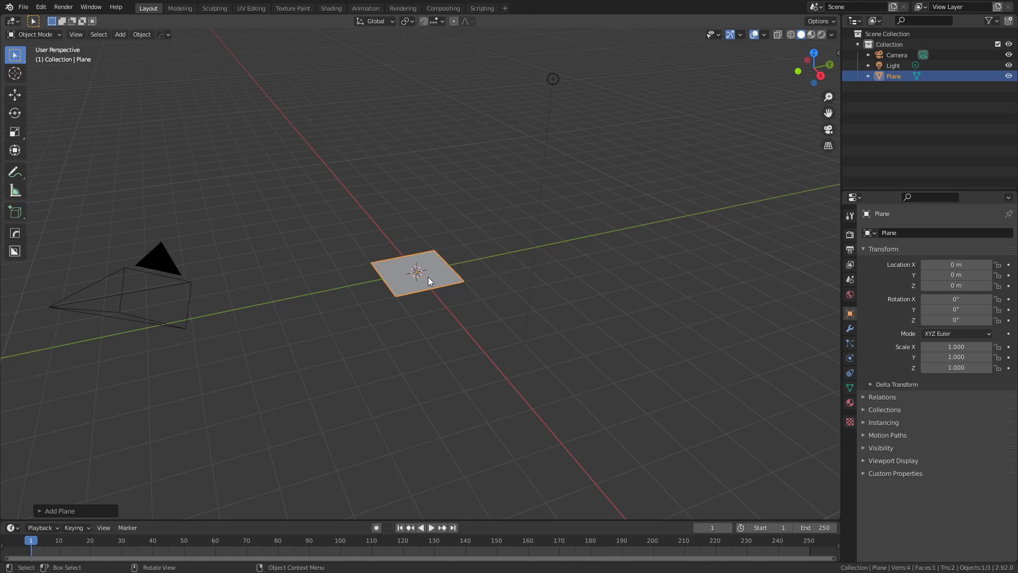
# Move the camera and the light into a new collection named "Camera and Lights"
pyautogui.click(194, 287)
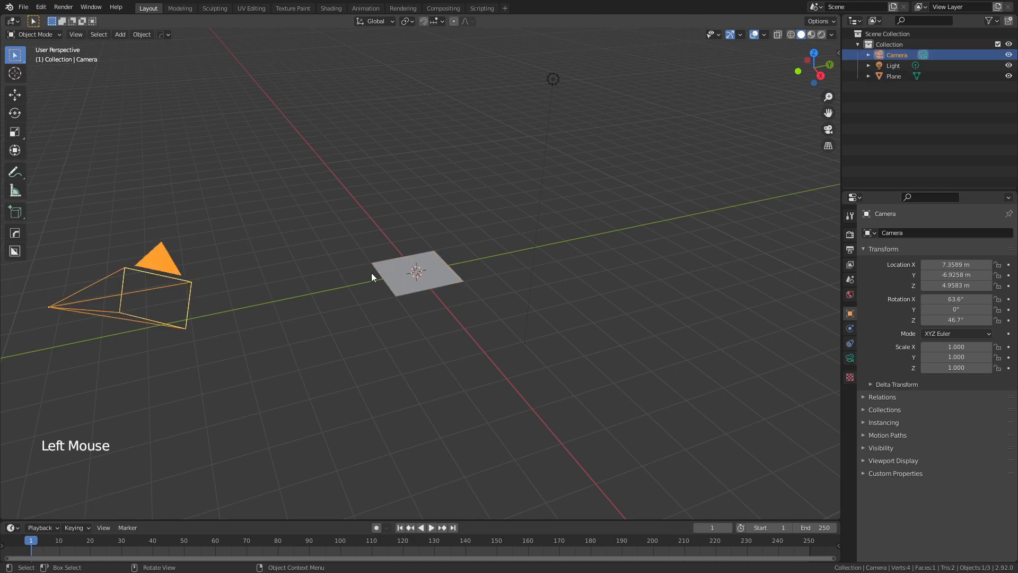
pyautogui.press('shift')
pyautogui.keyDown('shift'); pyautogui.click(556, 81); pyautogui.keyUp('shift')
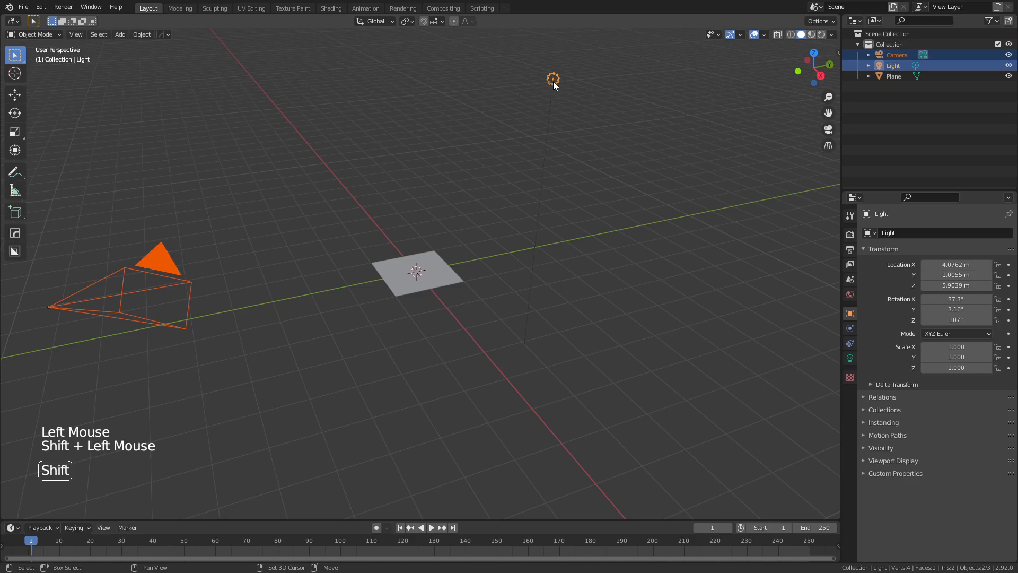
pyautogui.press('m')
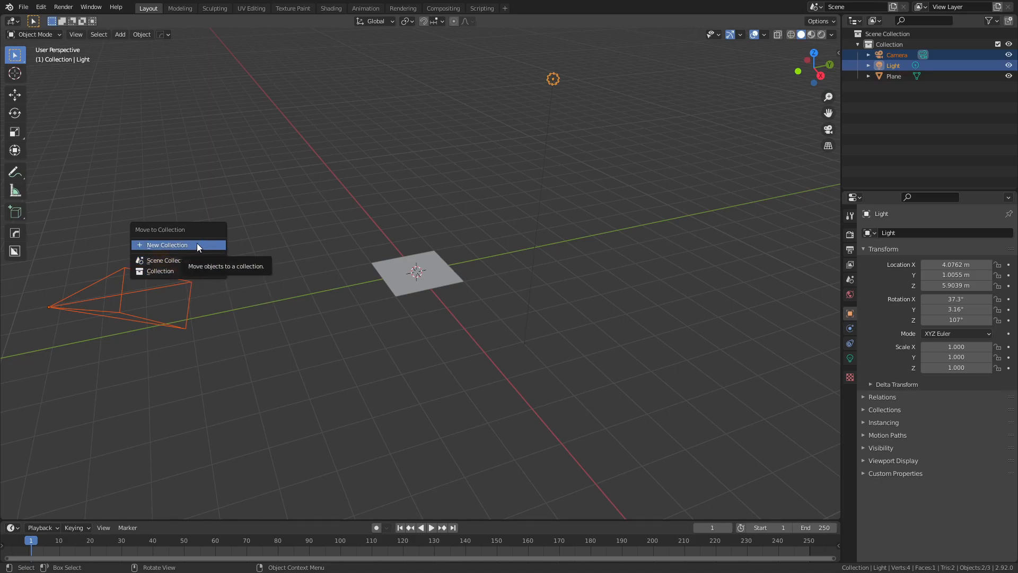
pyautogui.click(196, 245)
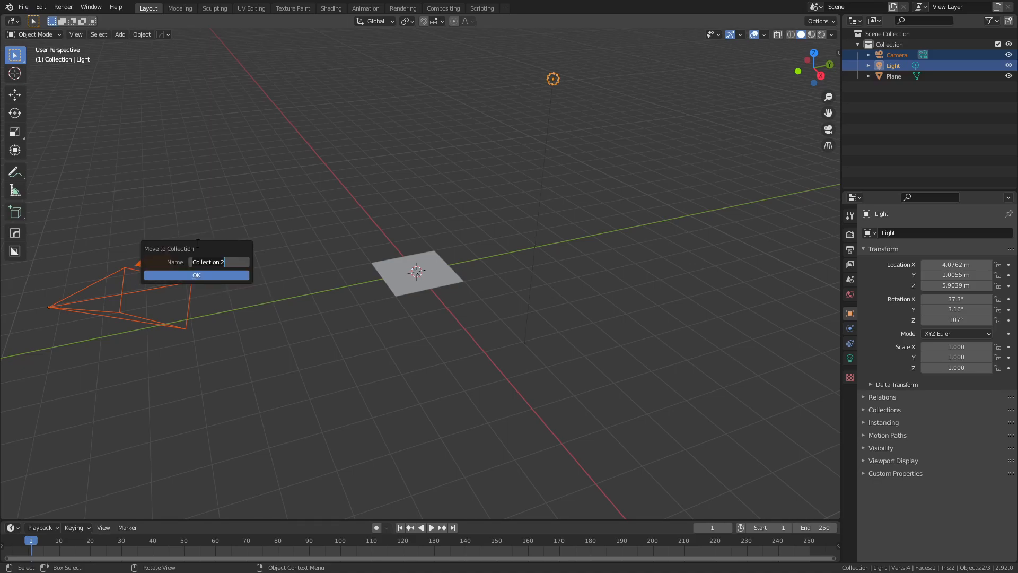
pyautogui.write('Camera and Lights')
pyautogui.press('Return')
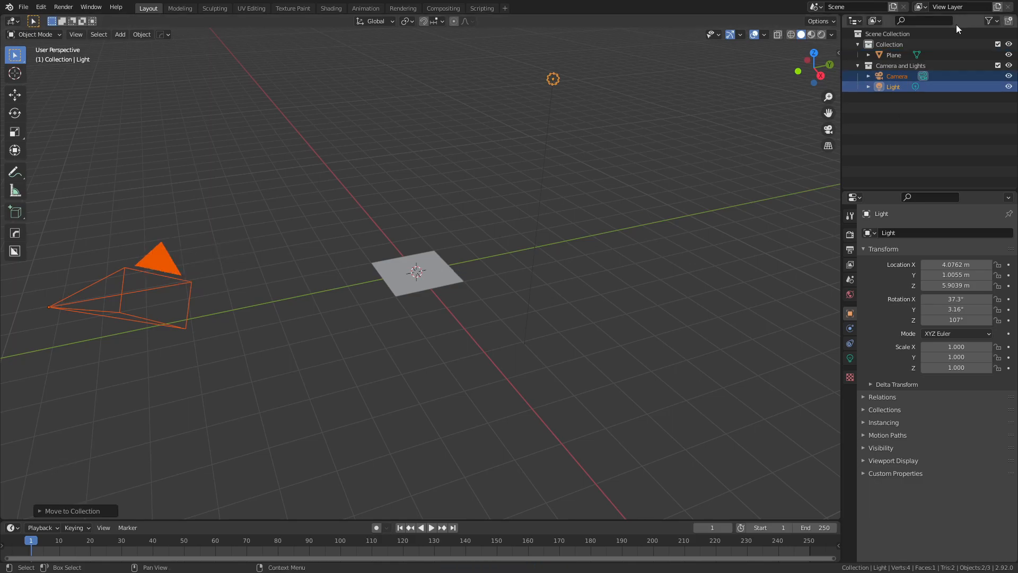
# Show the selectable and render restriction toggles in the Outliner
pyautogui.click(993, 21)
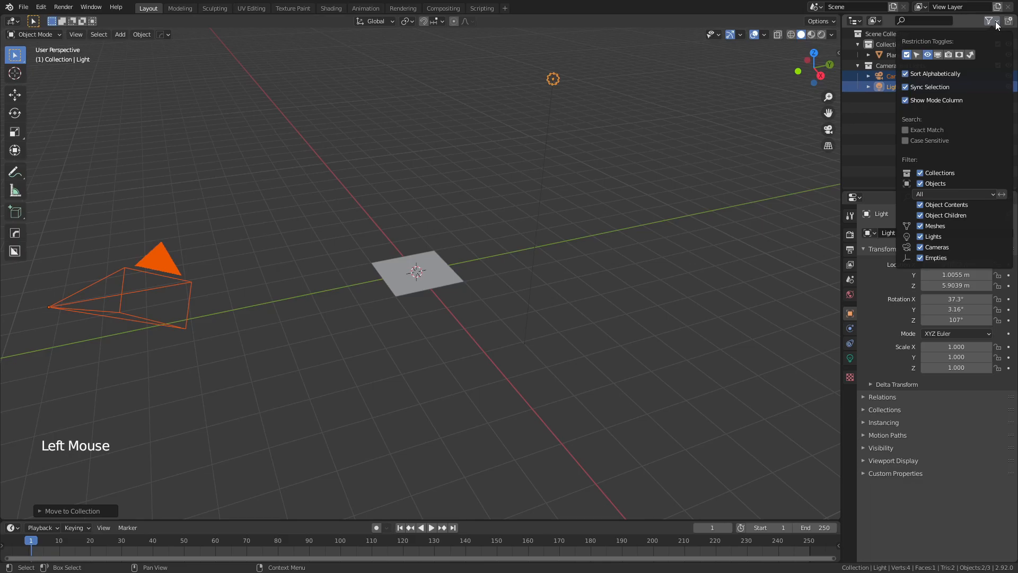
pyautogui.click(916, 55)
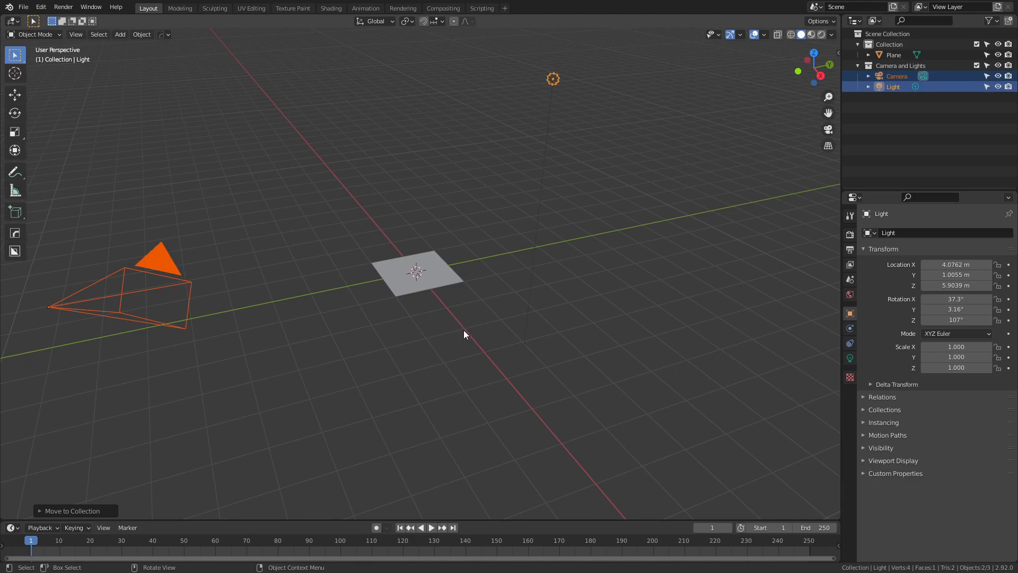
# Rename the plane object to "Graphene Sheet"
pyautogui.click(463, 334)
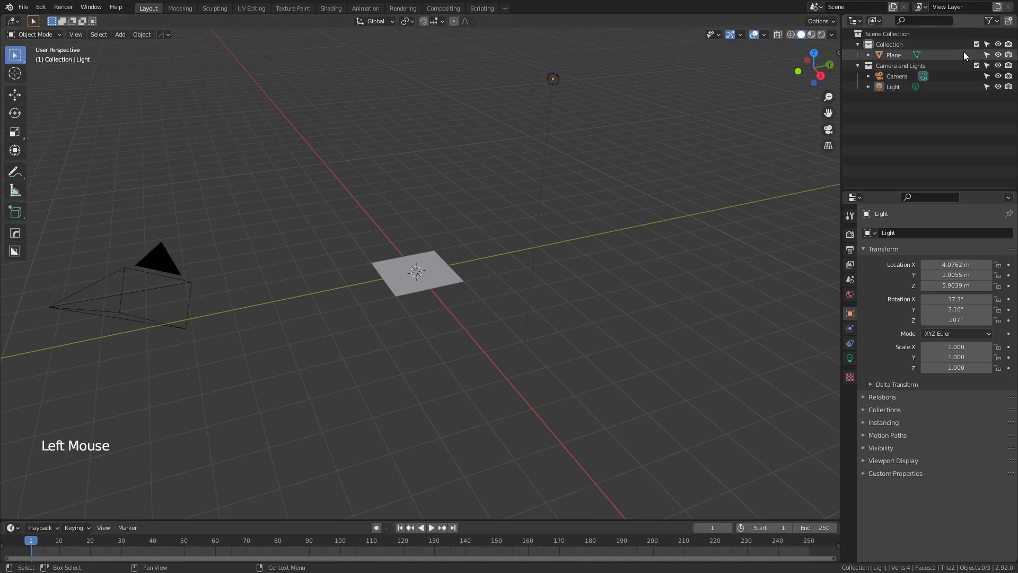
pyautogui.doubleClick(894, 55)
pyautogui.click(416, 290)
pyautogui.press('F2')
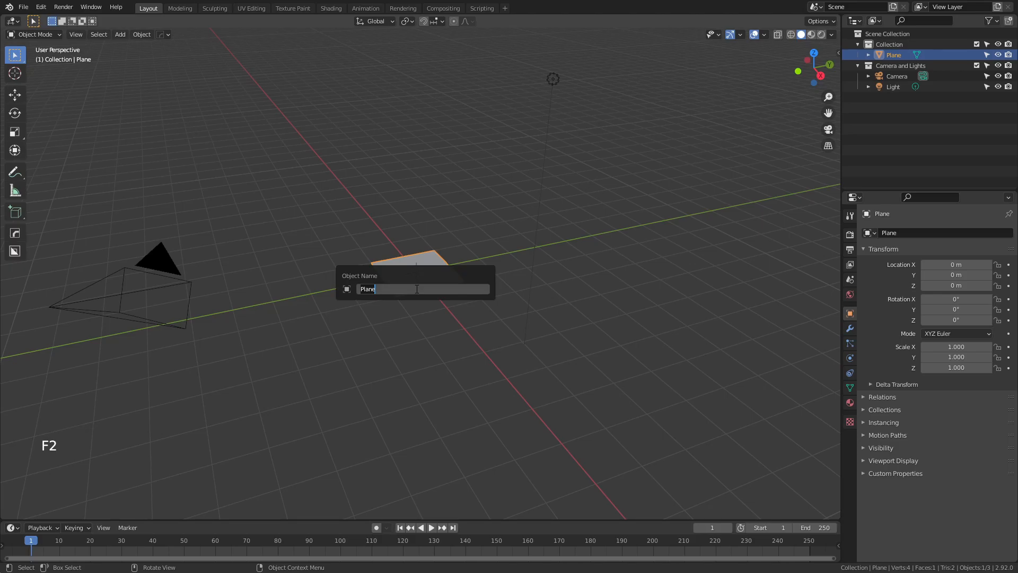
pyautogui.write('Graphene Sheet')
pyautogui.press('Return')
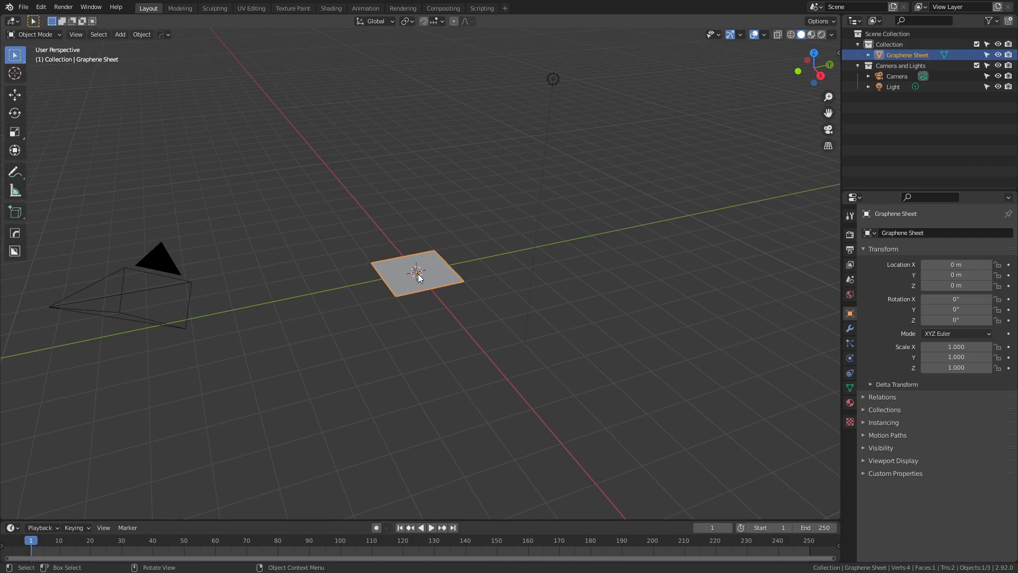
# Subdivide the entire Graphene Sheet mesh twice in Edit Mode, with one cut each time
pyautogui.press('Tab')
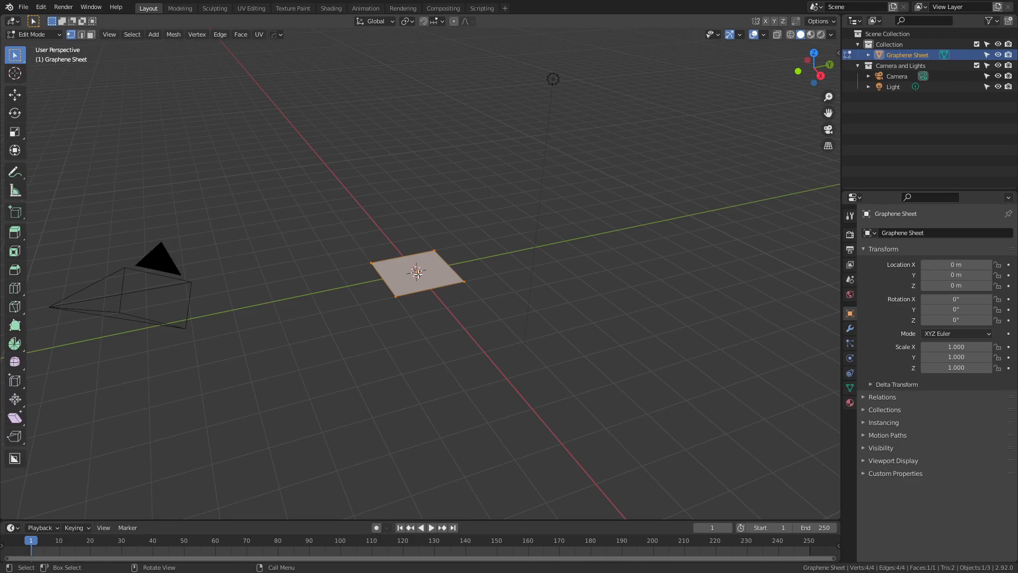
pyautogui.press('a')
pyautogui.rightClick(418, 274)
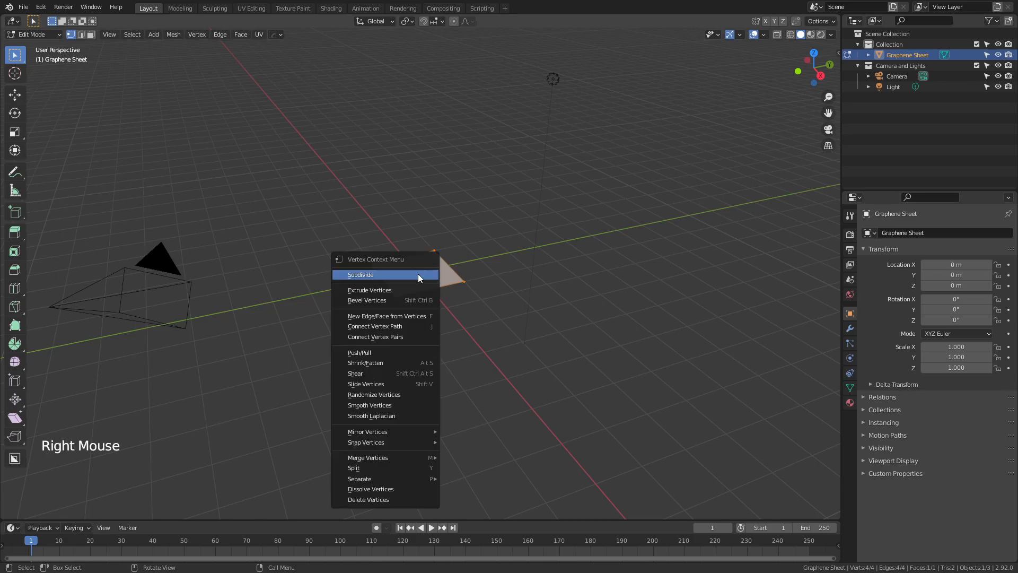
pyautogui.click(400, 275)
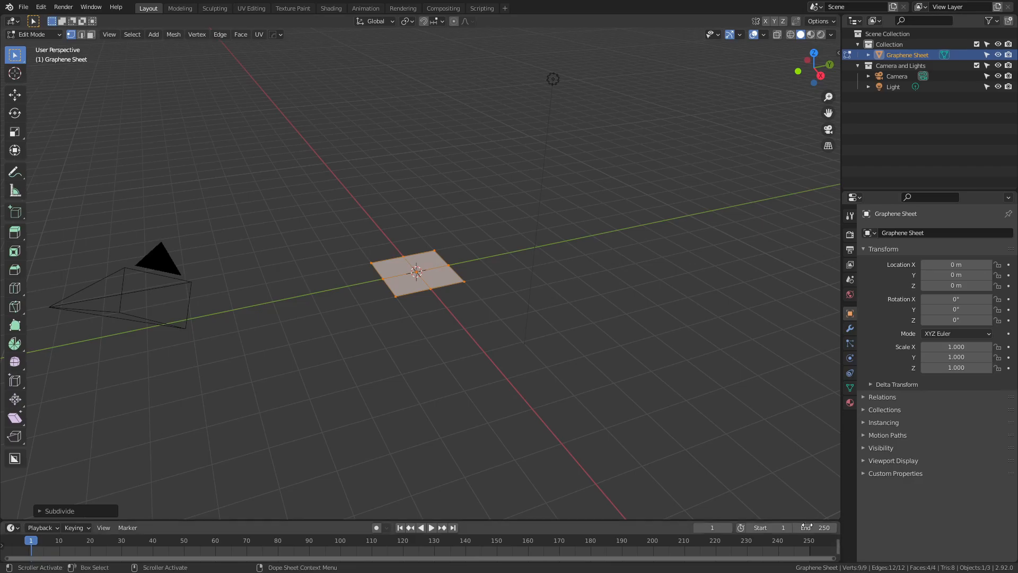
pyautogui.click(39, 510)
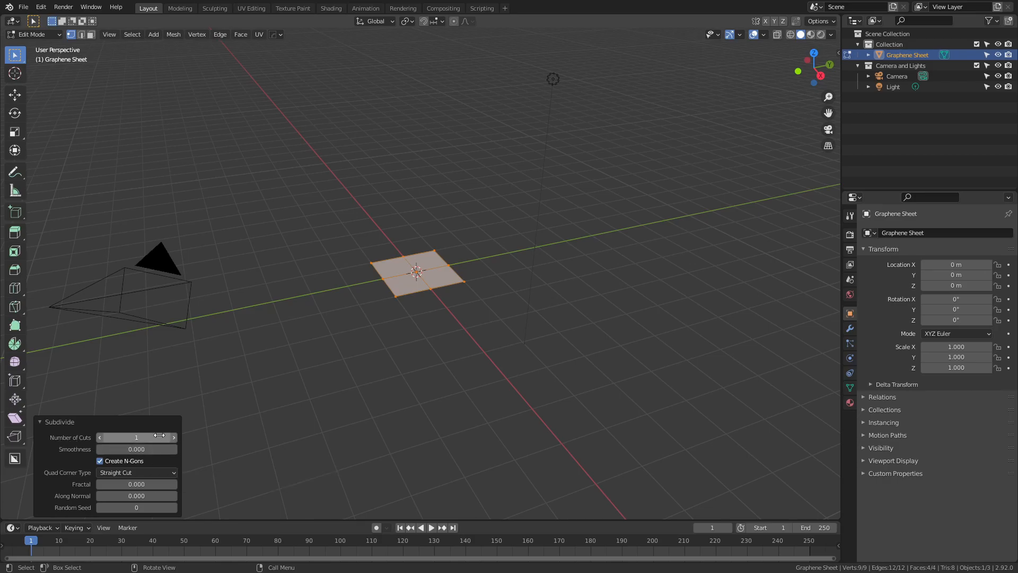
pyautogui.rightClick(406, 273)
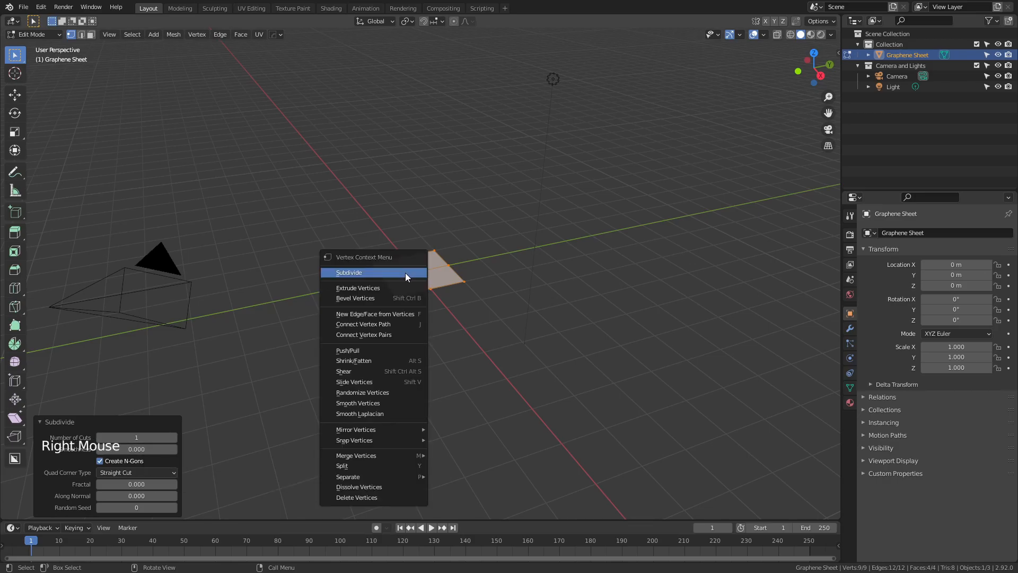
pyautogui.click(405, 272)
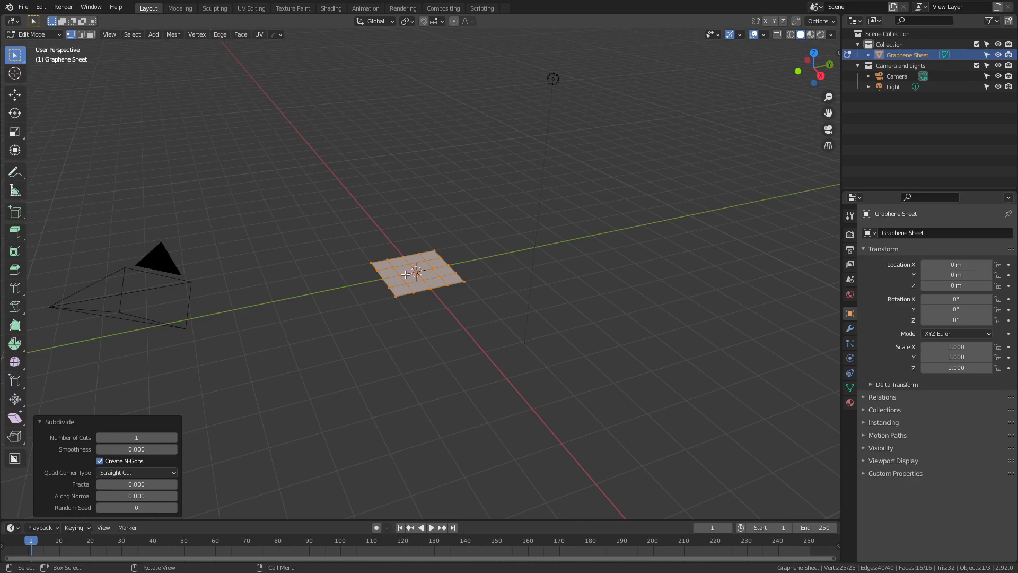
# Try repeating the last subdivision twice on the sheet, and undo both repeats
pyautogui.hotkey('shift', 'r')
pyautogui.hotkey('shift', 'r')
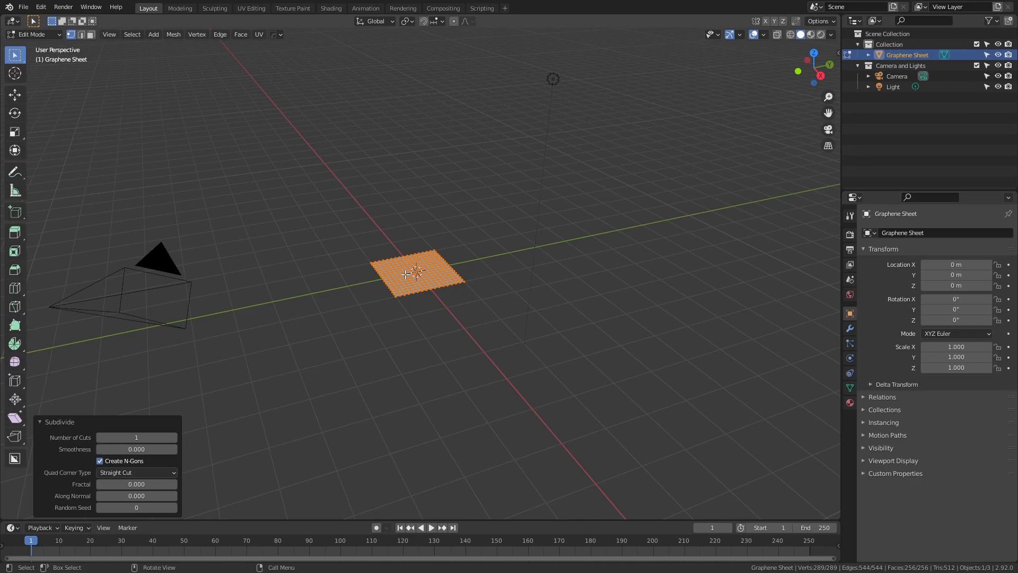
pyautogui.hotkey('ctrl', 'z')
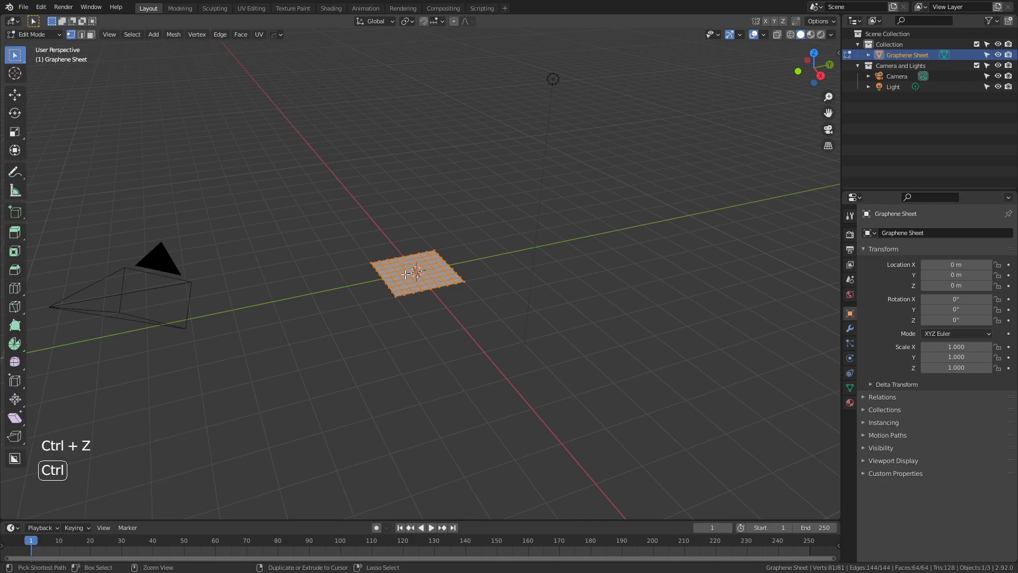
pyautogui.hotkey('ctrl', 'z')
# Subdivide the sheet's mesh two more times, repeating the Subdivide operation for the second pass
pyautogui.rightClick(406, 274)
pyautogui.click(404, 276)
pyautogui.hotkey('shift', 'r')
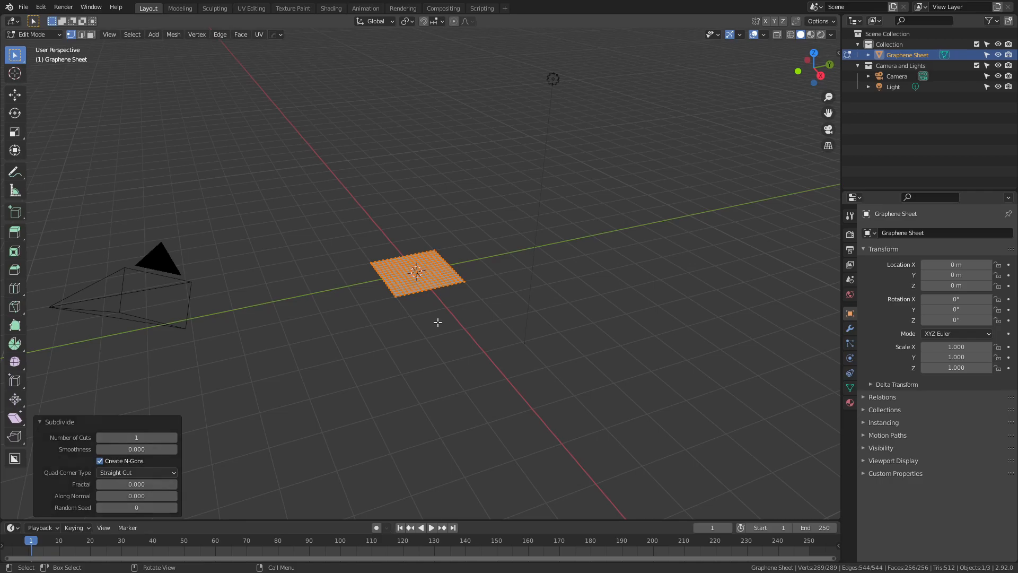
# Try moving, rotating and scaling the sheet's whole mesh freely, cancelling each transform
pyautogui.press('a')
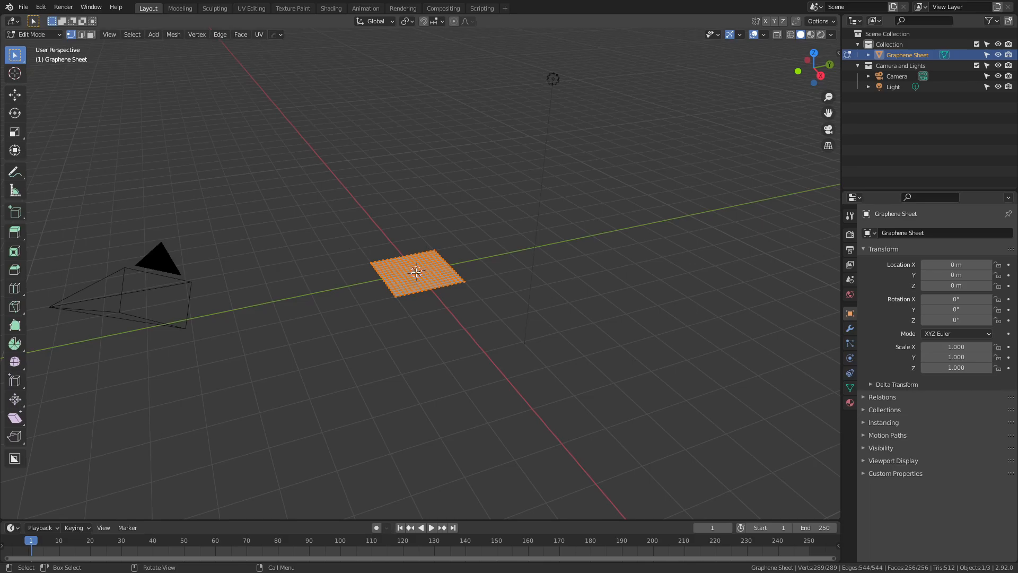
pyautogui.press('g')
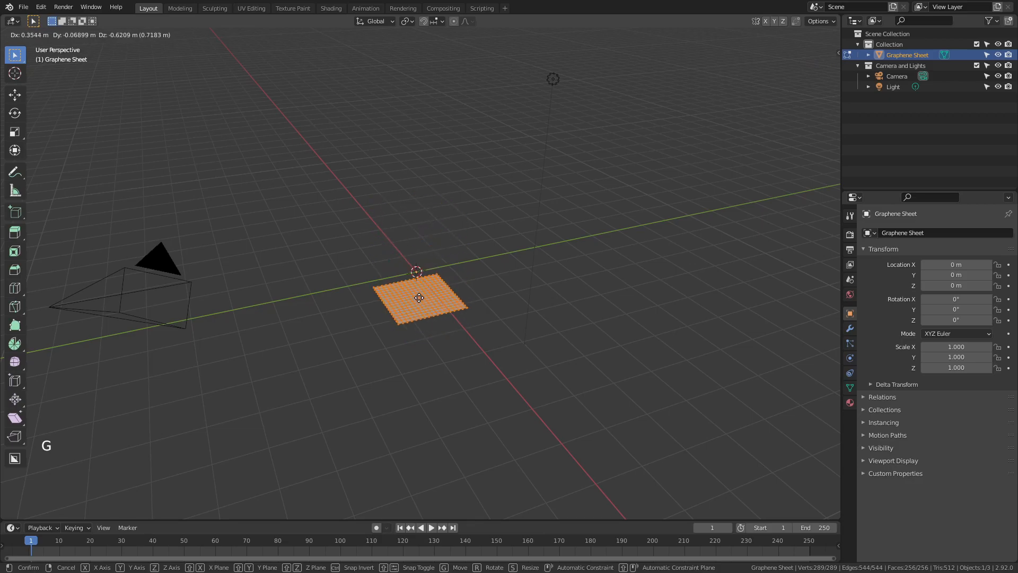
pyautogui.rightClick(411, 246)
pyautogui.press('r')
pyautogui.rightClick(412, 238)
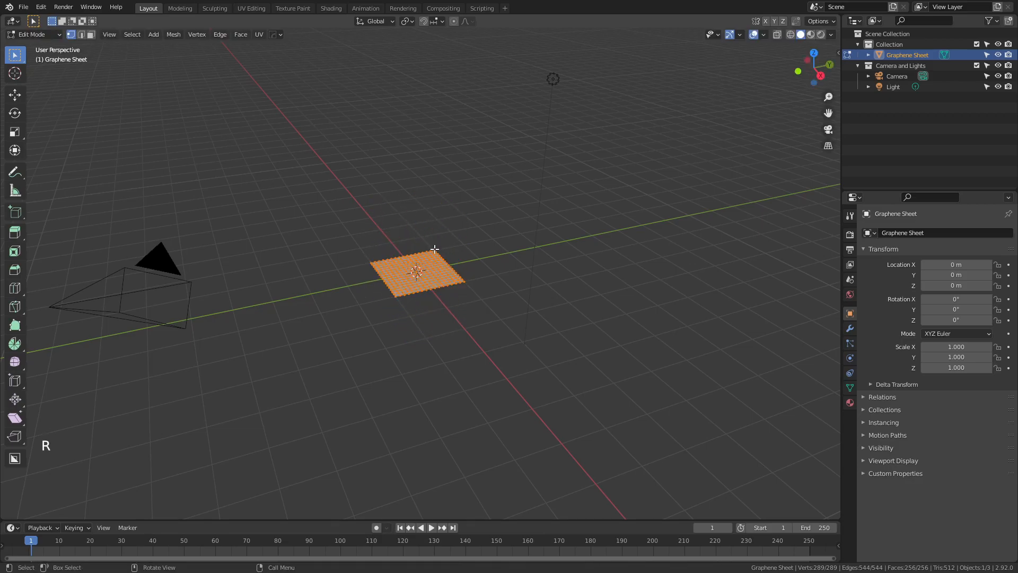
pyautogui.press('s')
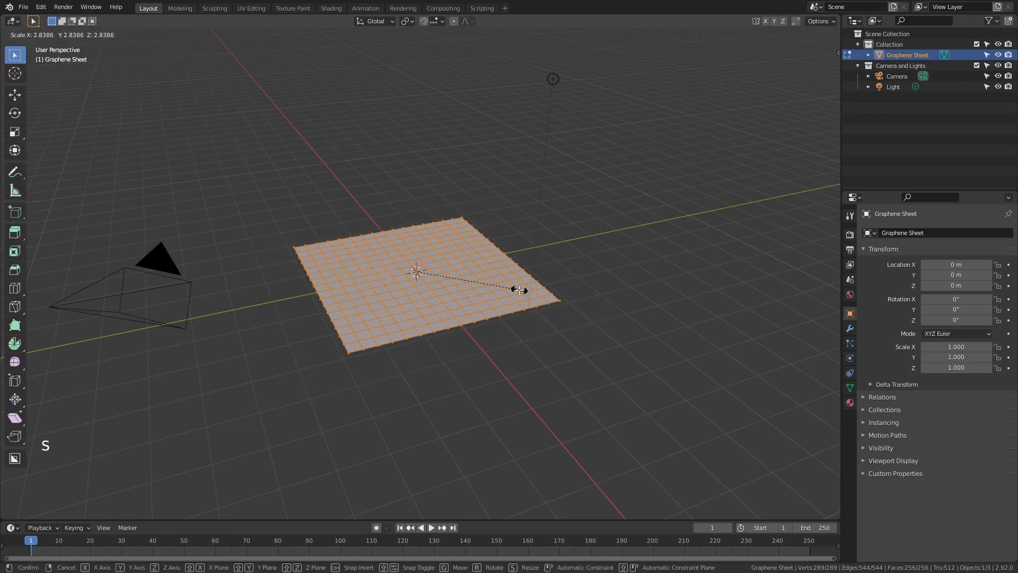
pyautogui.rightClick(506, 270)
# Try moving the mesh along the global X, Y and Z axes and with Z locked, and cancel the move
pyautogui.press('g')
pyautogui.press('x')
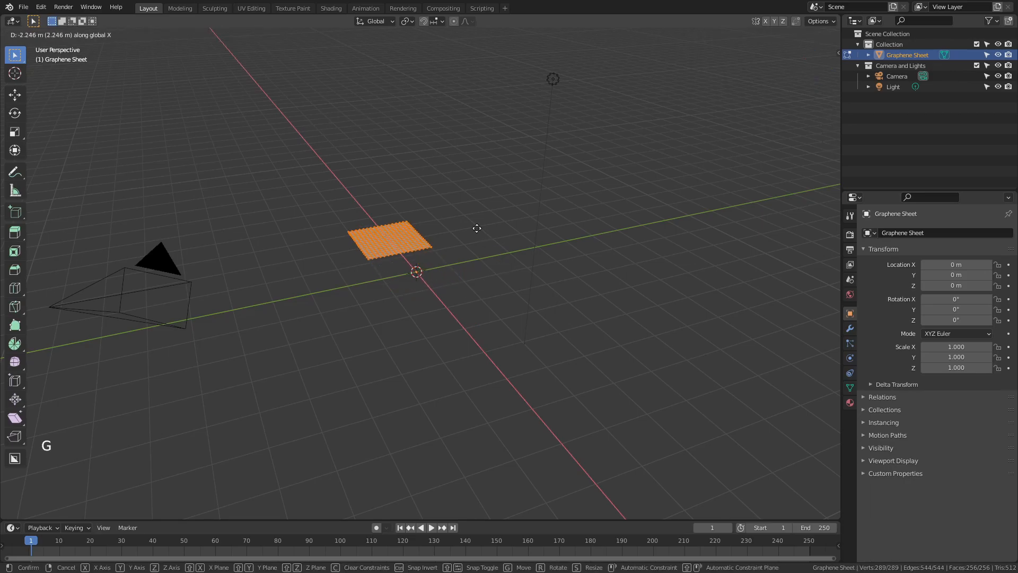
pyautogui.press('y')
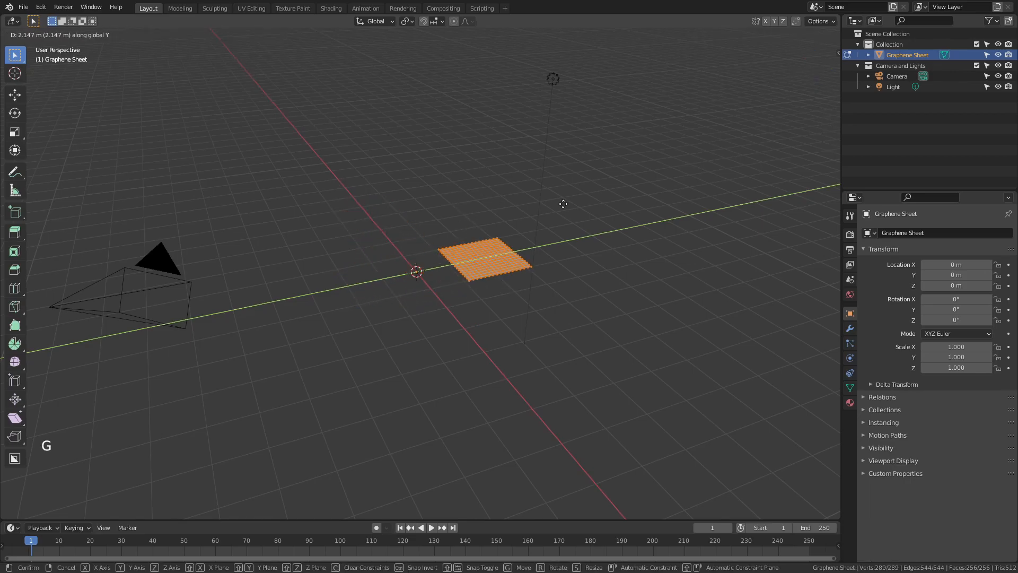
pyautogui.press('z')
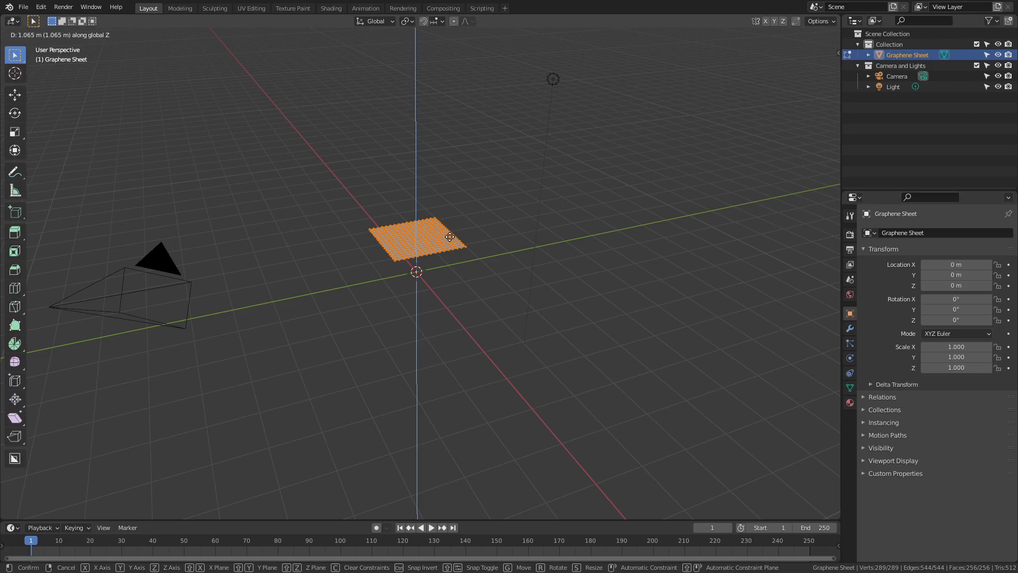
pyautogui.hotkey('shift', 'z')
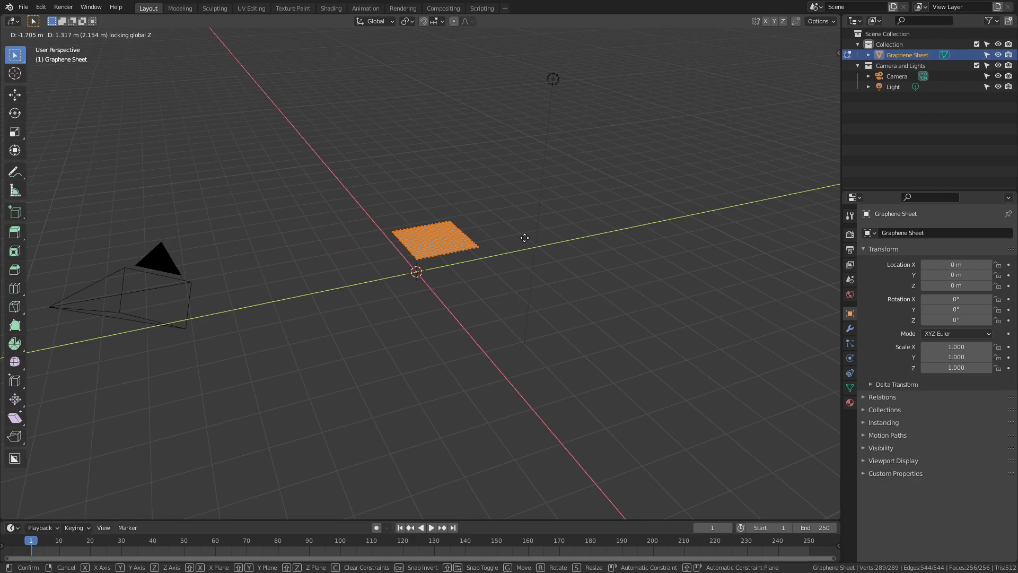
pyautogui.press('Escape')
# Return to Object Mode and show the sheet's transform and dimension values in the viewport
pyautogui.press('Tab')
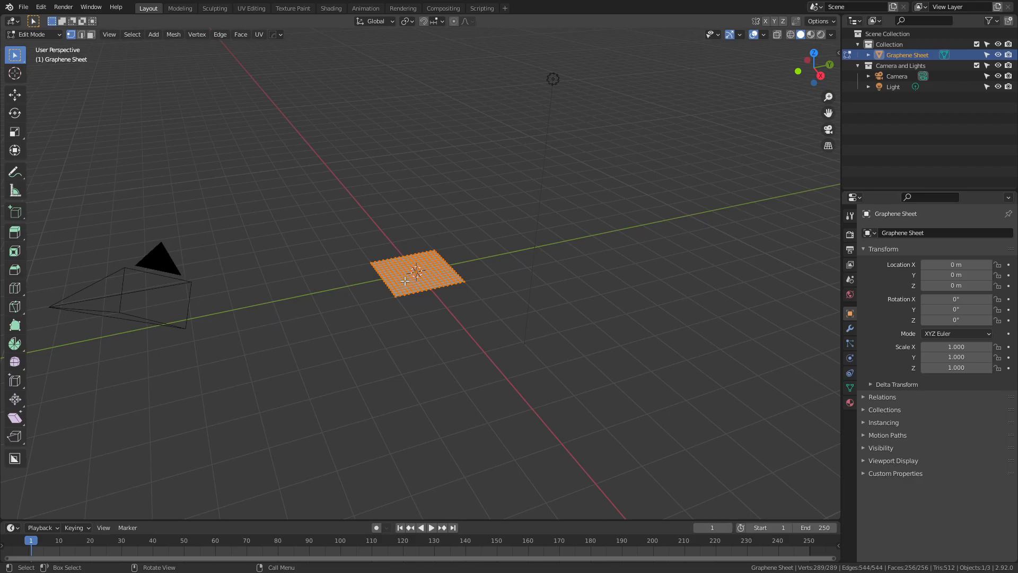
pyautogui.press('Tab')
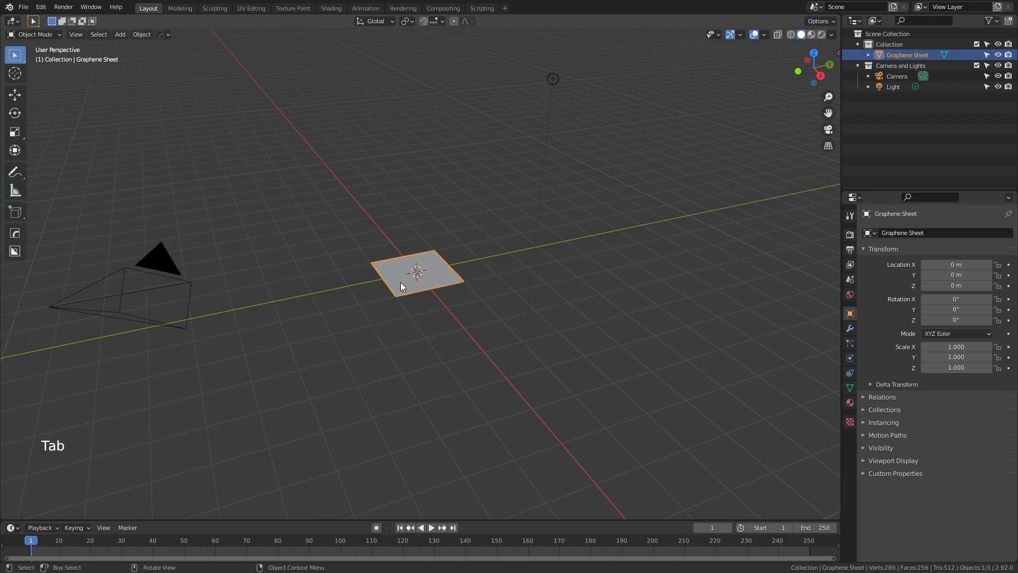
pyautogui.press('n')
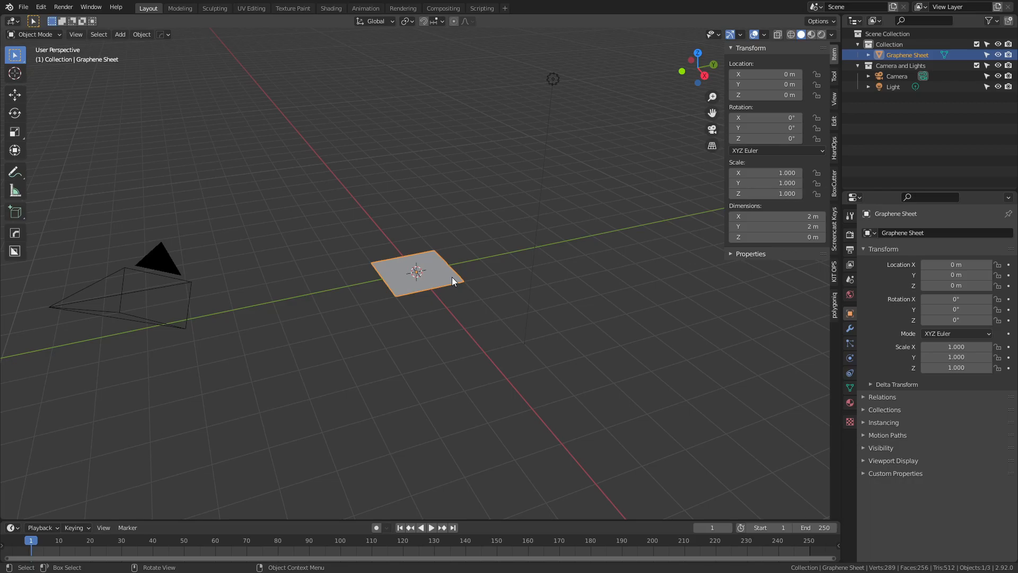
# Try scaling the Graphene Sheet by a factor of 5 in Object Mode, and undo it
pyautogui.press('s')
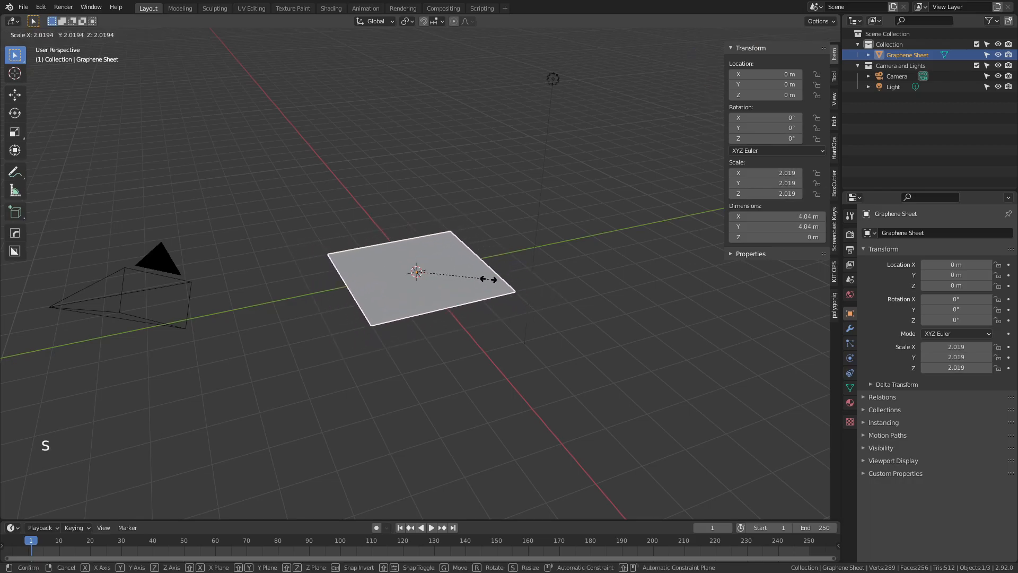
pyautogui.press('shift')
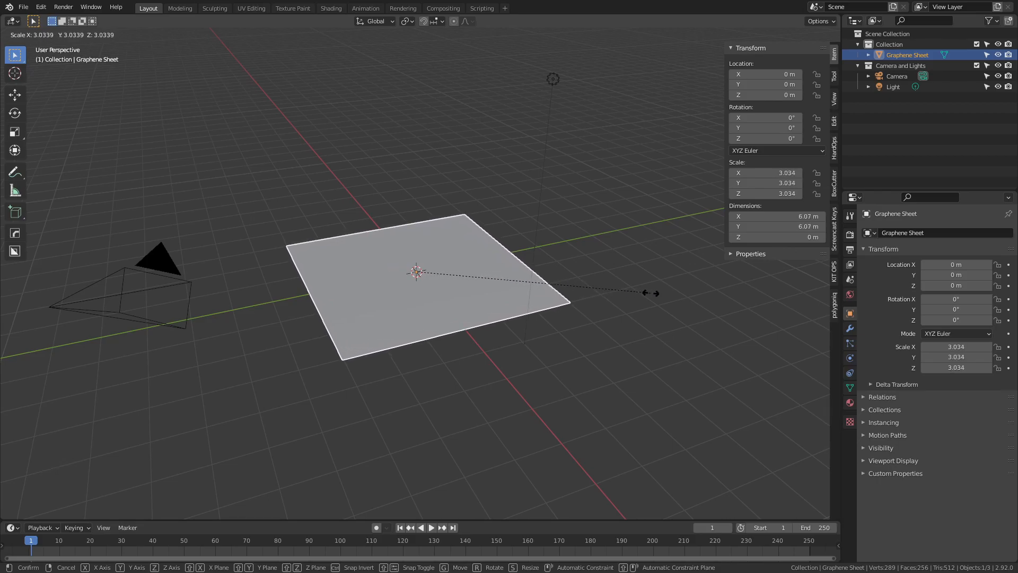
pyautogui.write('5')
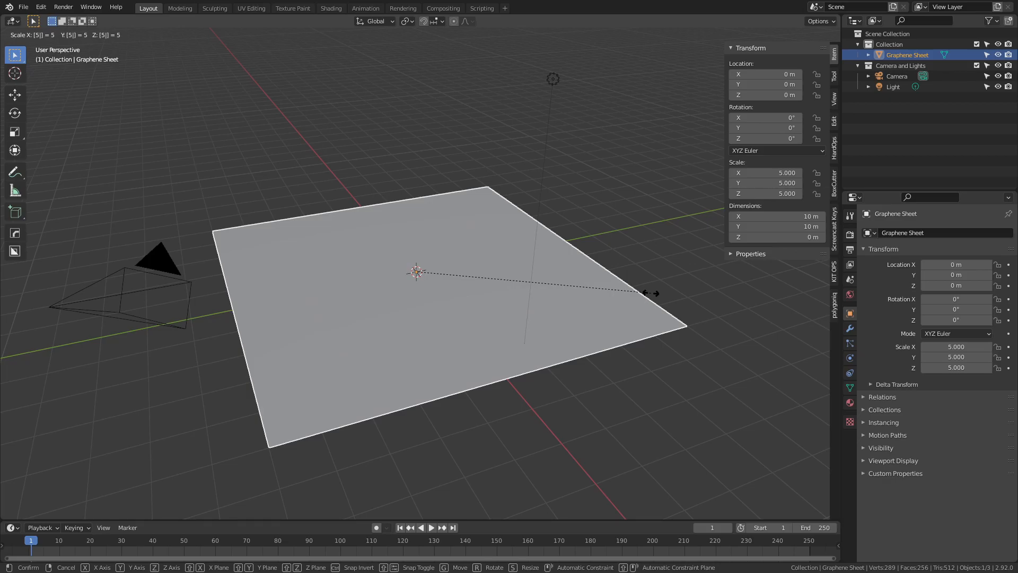
pyautogui.press('Return')
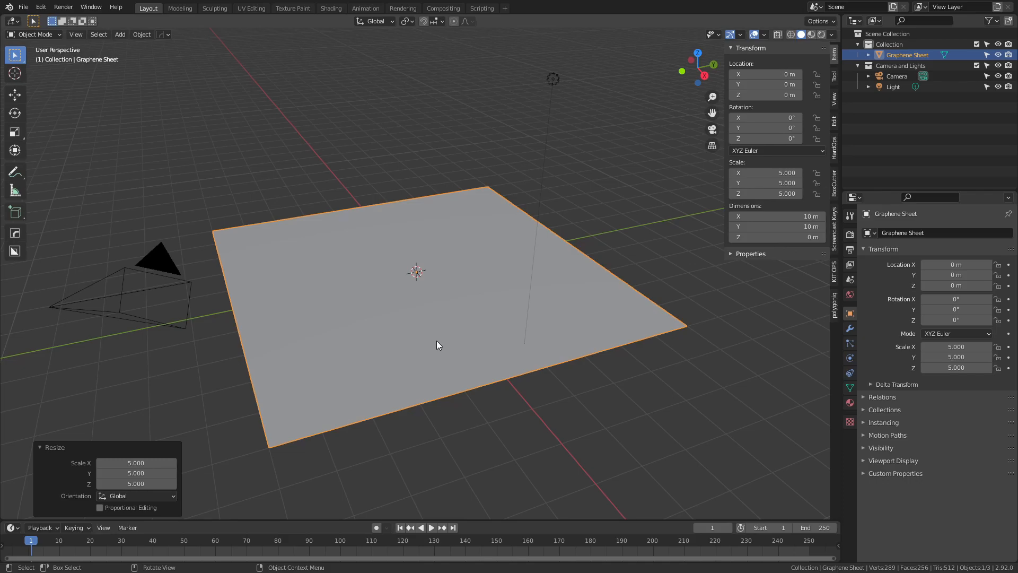
pyautogui.press('Tab')
pyautogui.press('Tab')
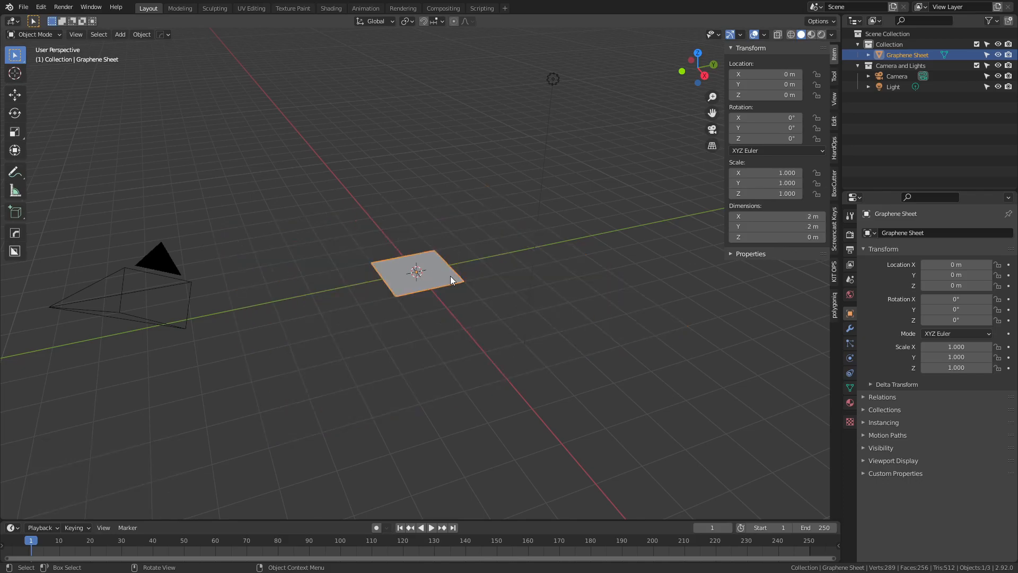
# Scale the sheet's whole mesh by a factor of 5 in Edit Mode, and return to Object Mode
pyautogui.press('Tab')
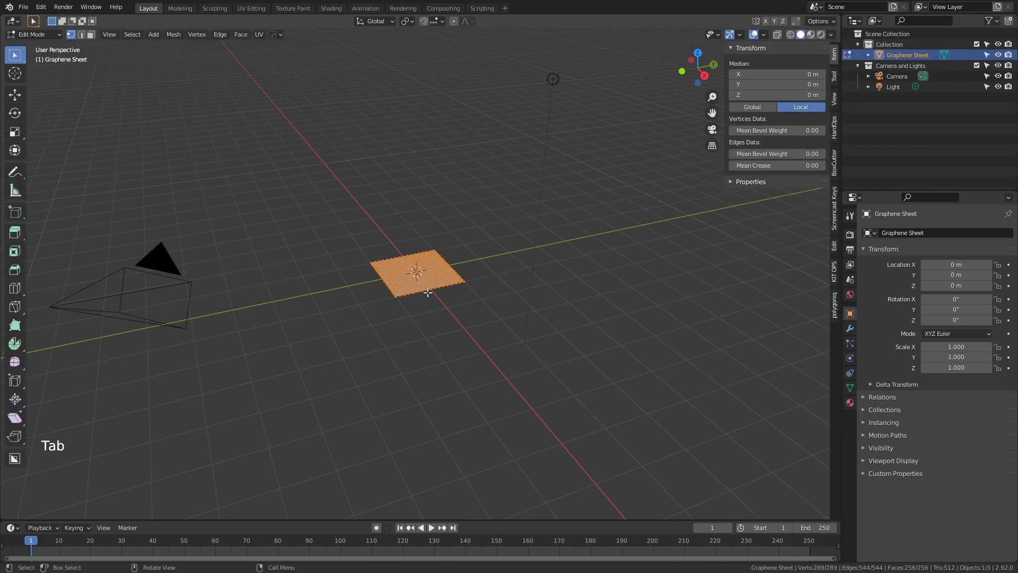
pyautogui.press('s')
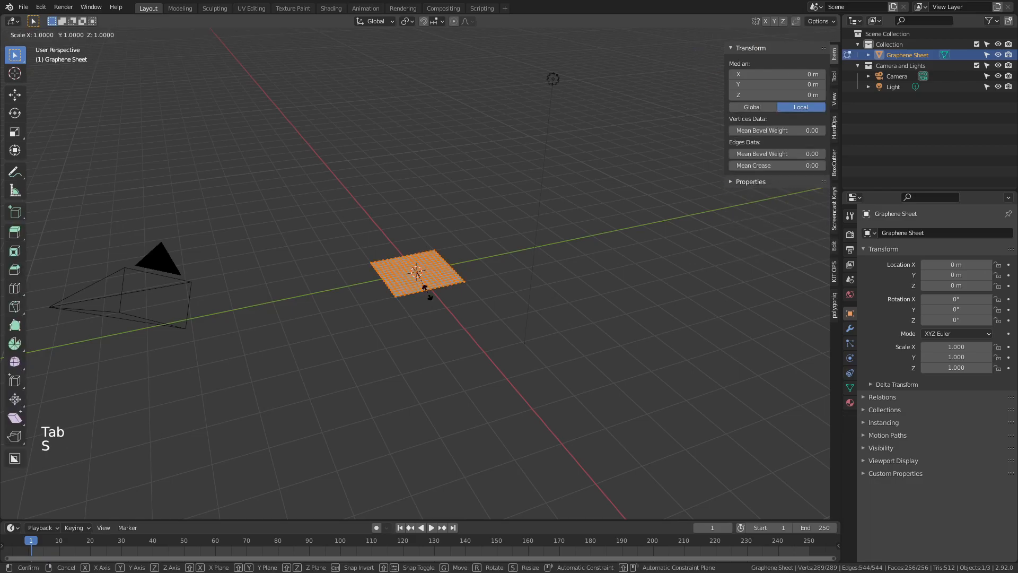
pyautogui.press('5')
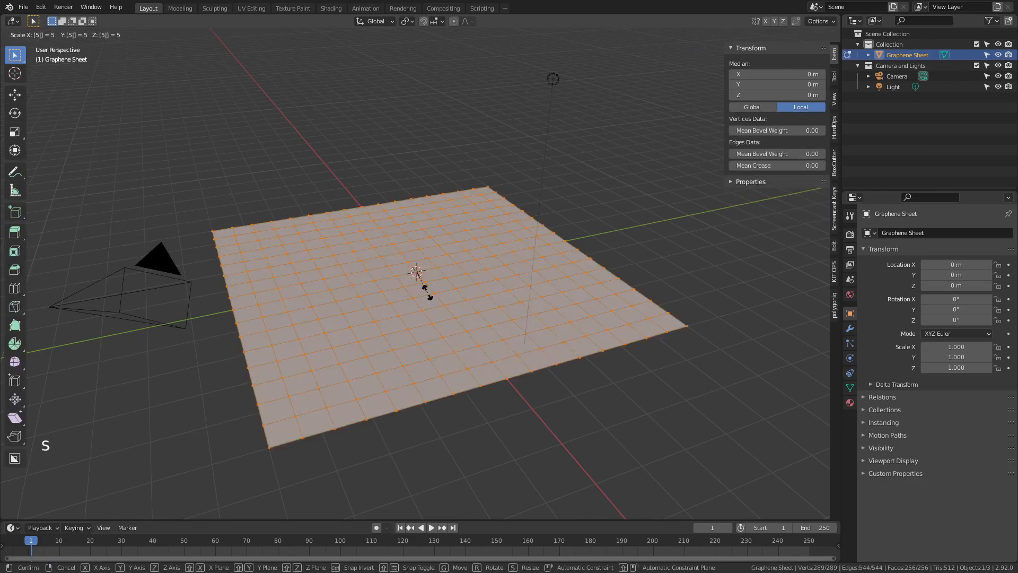
pyautogui.click(427, 292)
pyautogui.press('Tab')
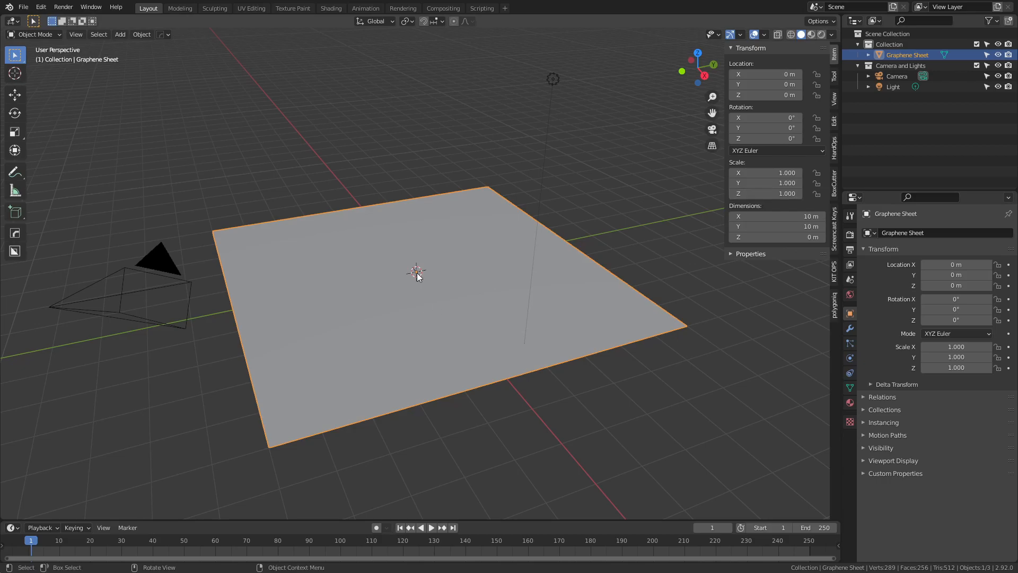
# Apply the Graphene Sheet's object scale
pyautogui.hotkey('ctrl', 'a')
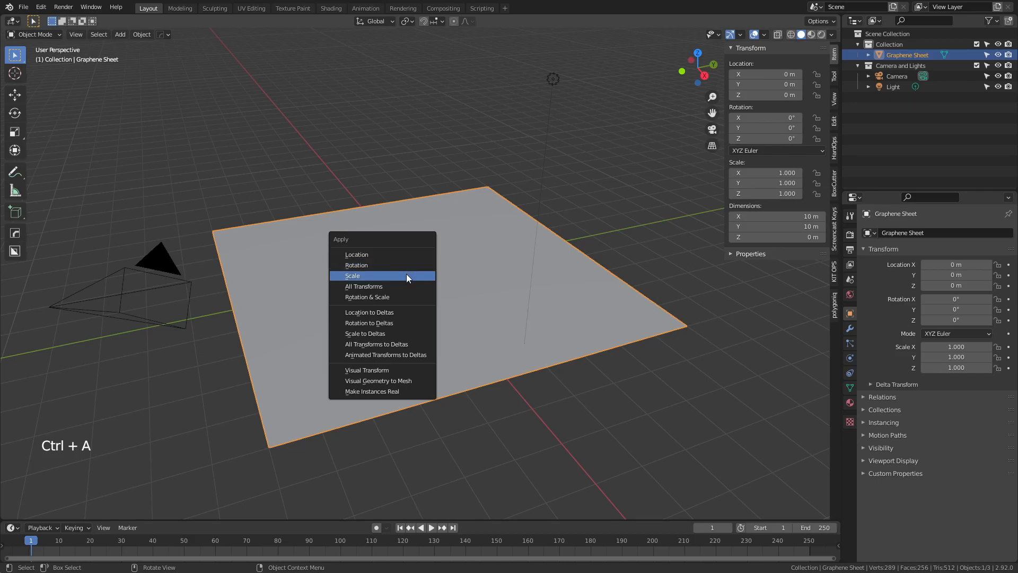
pyautogui.click(405, 275)
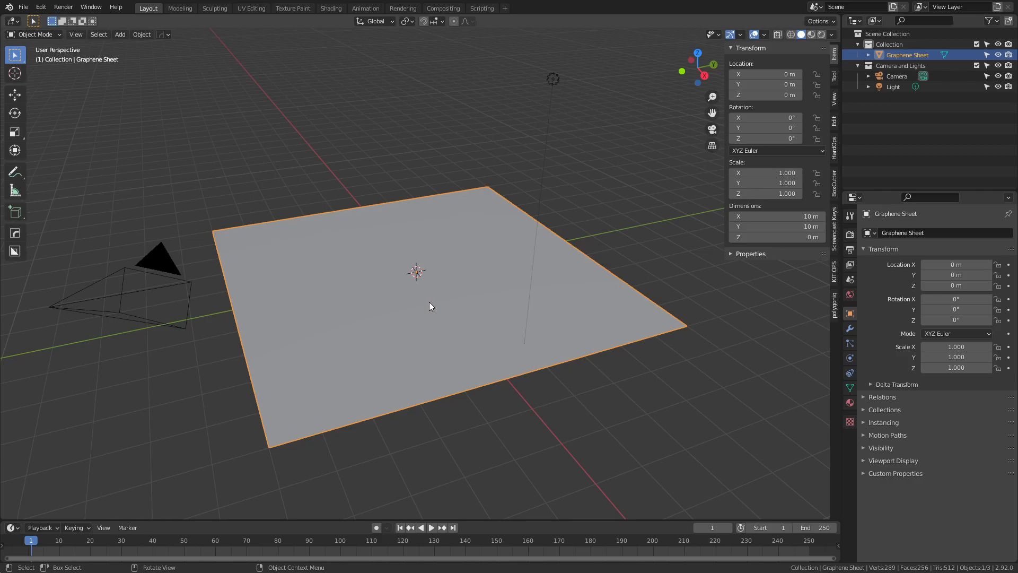
pyautogui.rightClick(418, 276)
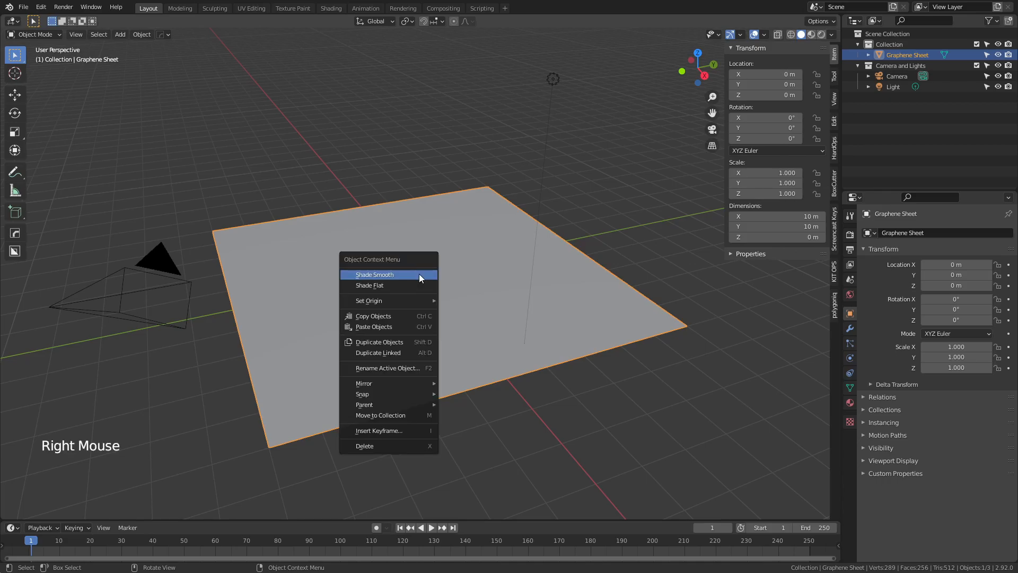
pyautogui.moveTo(403, 301)
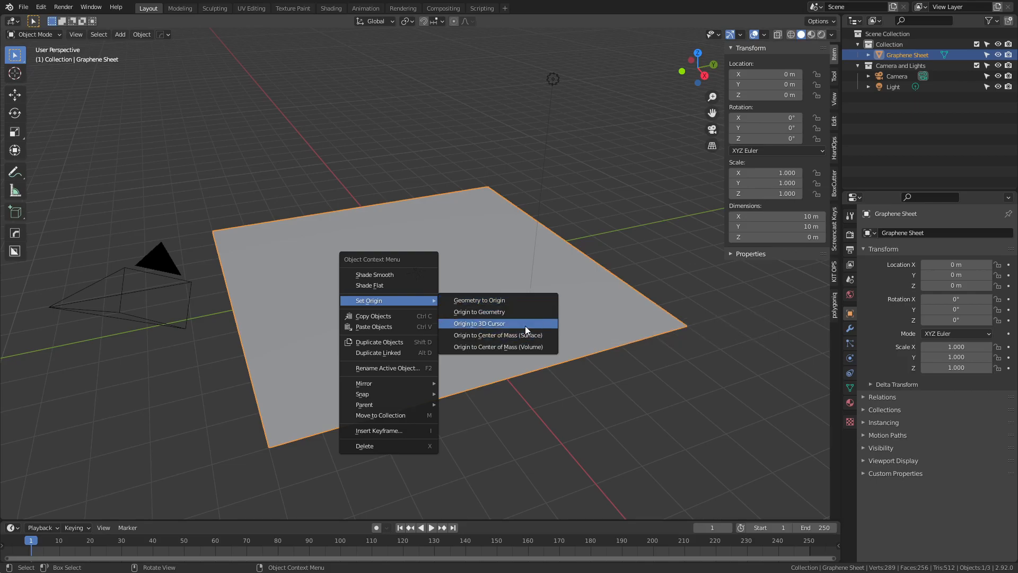
pyautogui.click(444, 271)
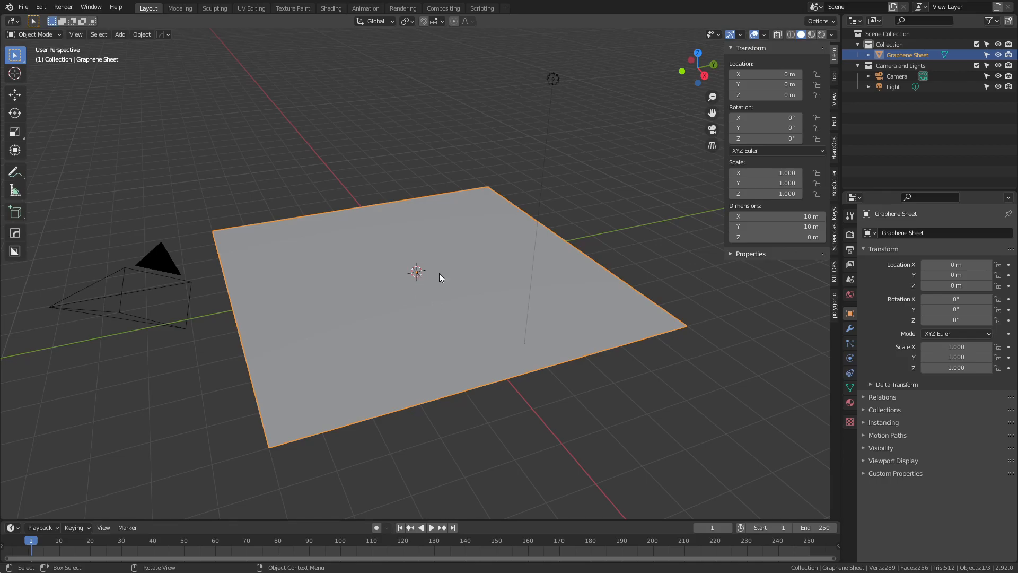
# Try moving the Graphene Sheet along the global X axis in Object Mode, and cancel the move
pyautogui.press('g')
pyautogui.press('x')
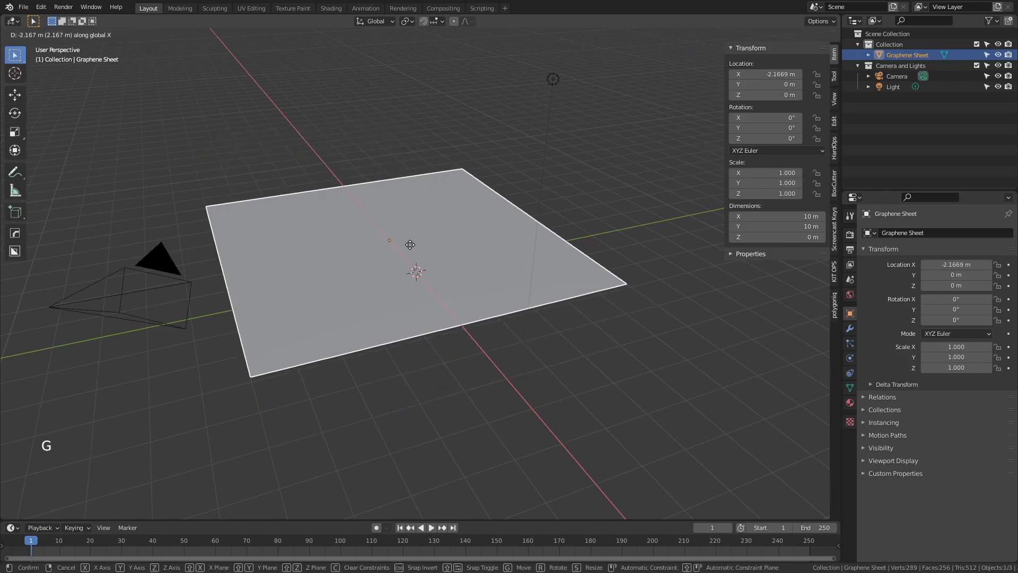
pyautogui.rightClick(408, 242)
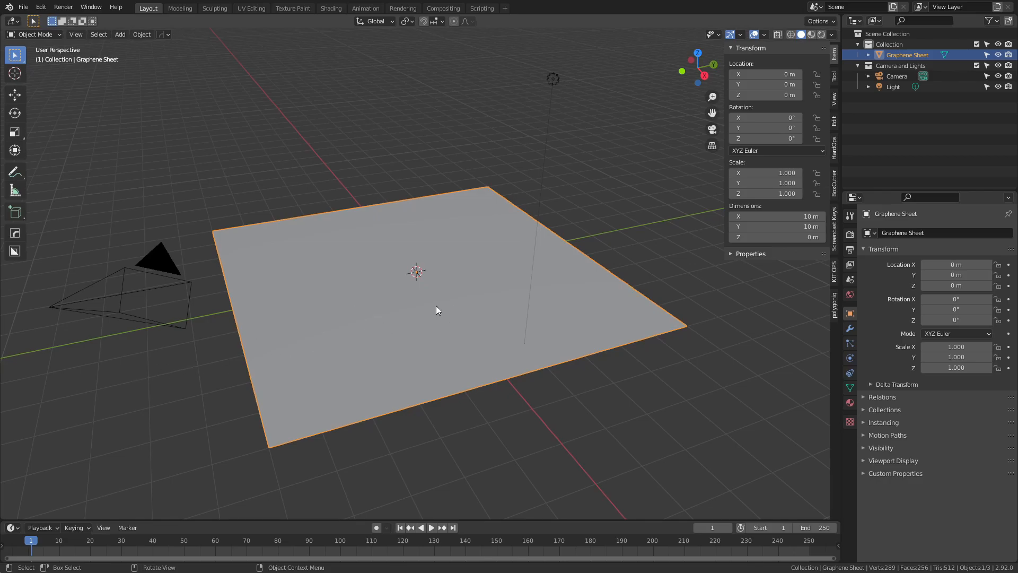
# Try moving the sheet's whole mesh about -9.46 m along X in Edit Mode, and undo back to Object Mode
pyautogui.press('Tab')
pyautogui.press('g')
pyautogui.press('x')
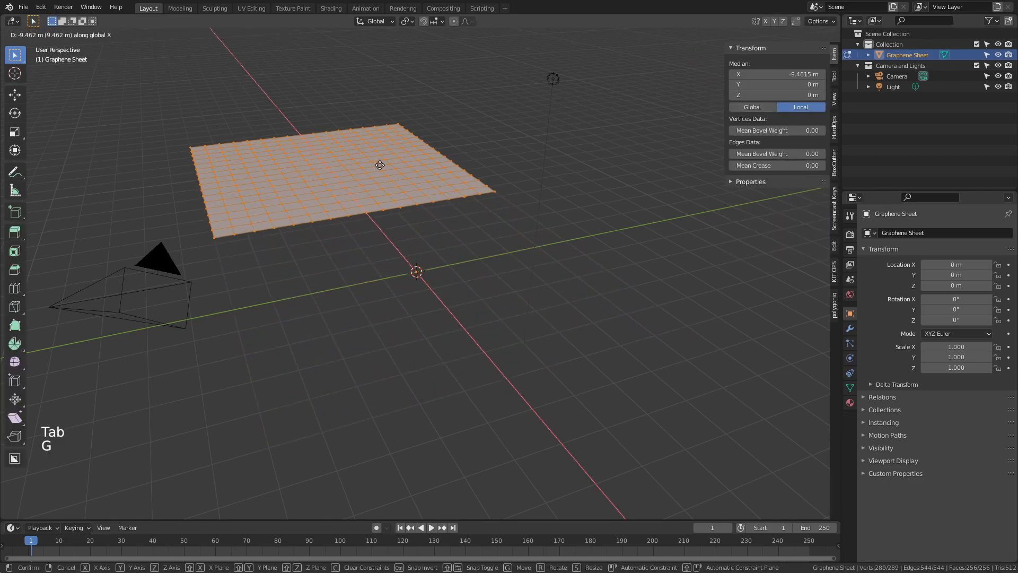
pyautogui.click(378, 166)
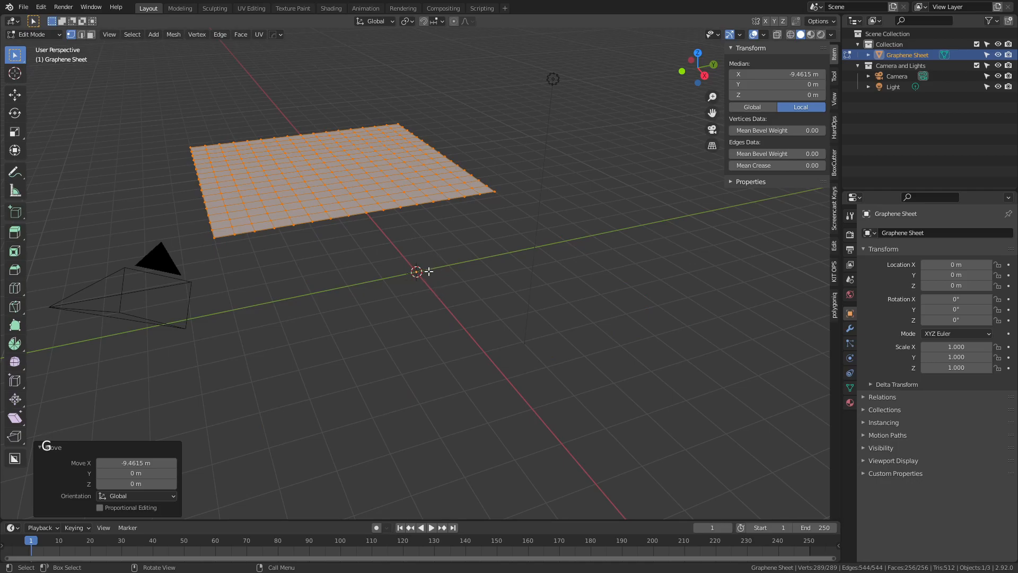
pyautogui.hotkey('ctrl', 'z')
pyautogui.hotkey('ctrl', 'z')
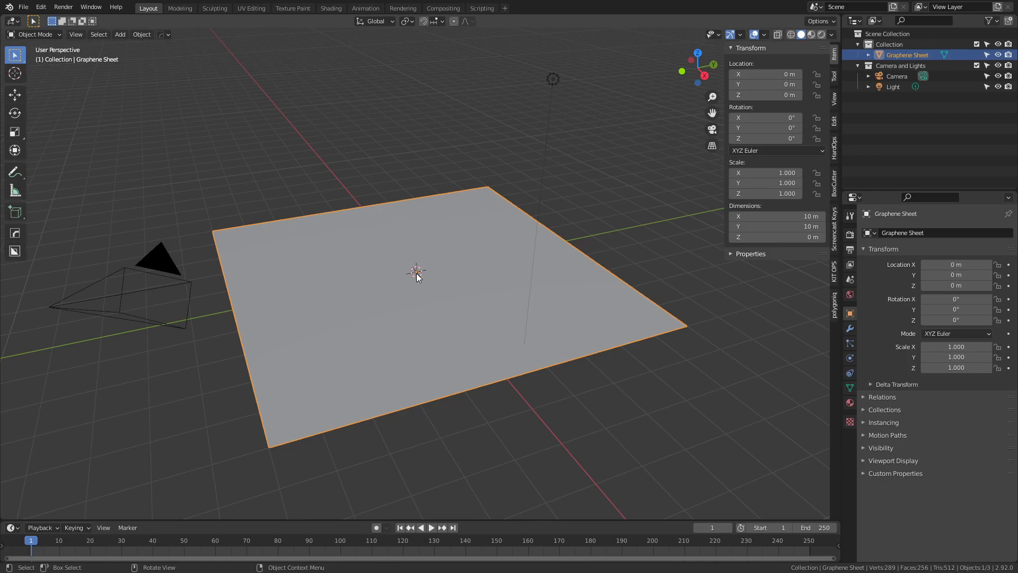
pyautogui.press('.')
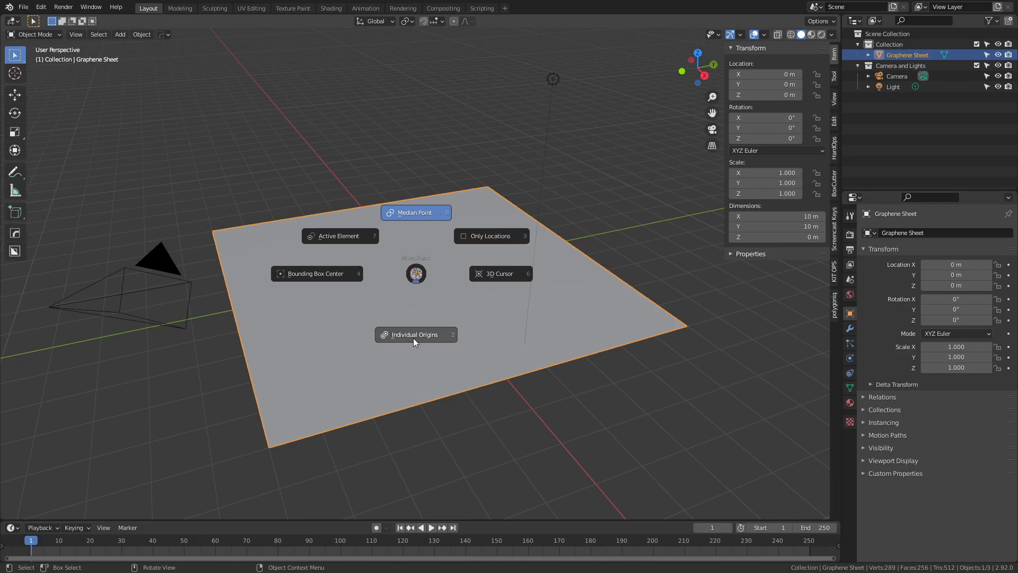
pyautogui.click(492, 274)
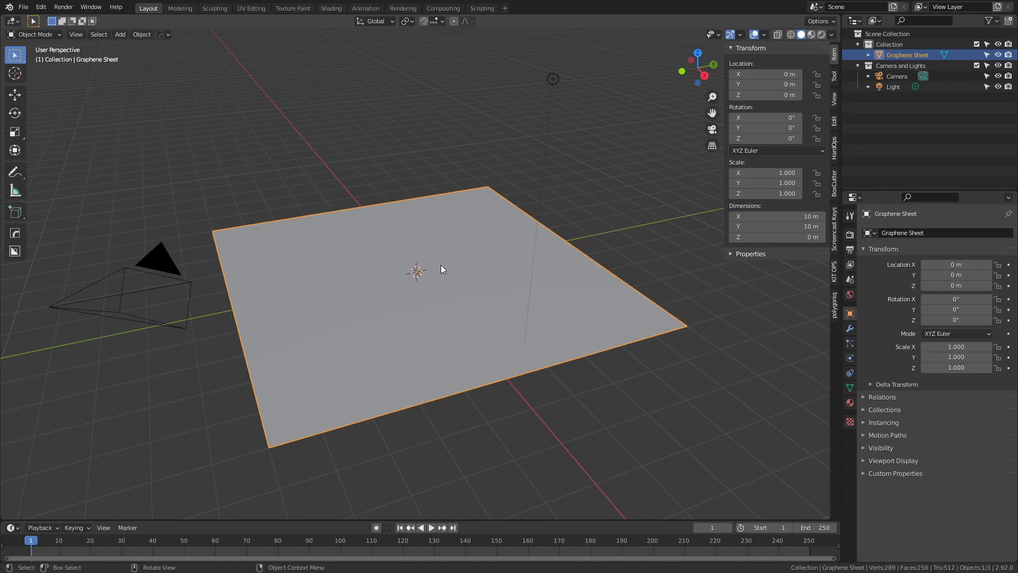
# Place the 3D cursor freely at two spots behind the sheet, and snap it back to the world origin
pyautogui.keyDown('shift'); pyautogui.rightClick(335, 167); pyautogui.keyUp('shift')
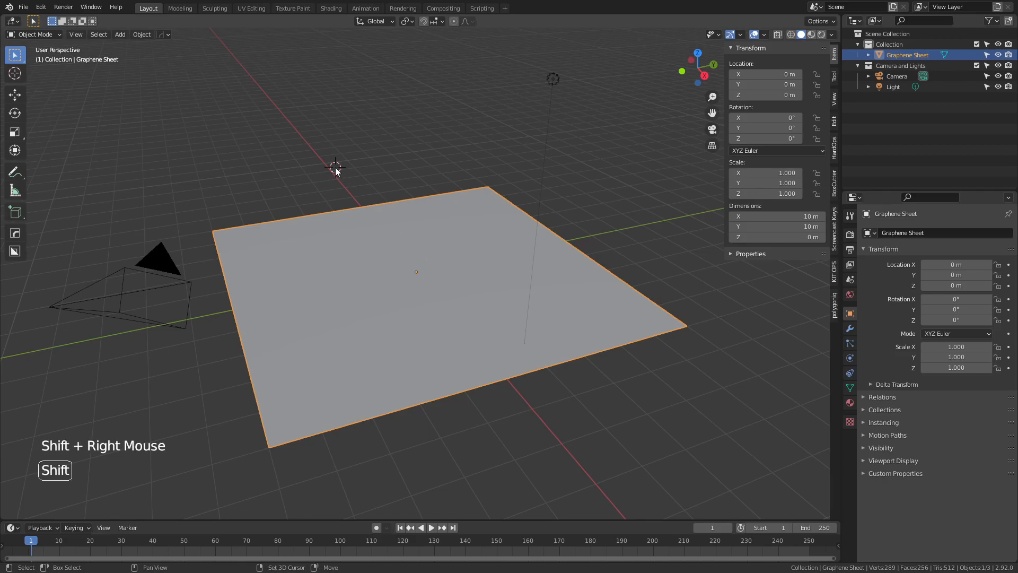
pyautogui.keyDown('shift'); pyautogui.rightClick(424, 152); pyautogui.keyUp('shift')
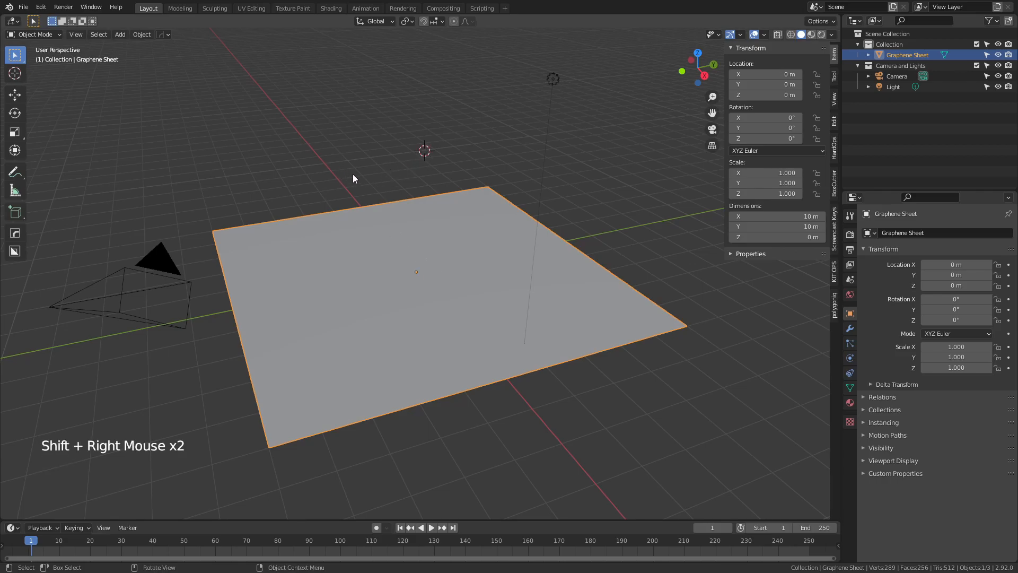
pyautogui.hotkey('shift', 's')
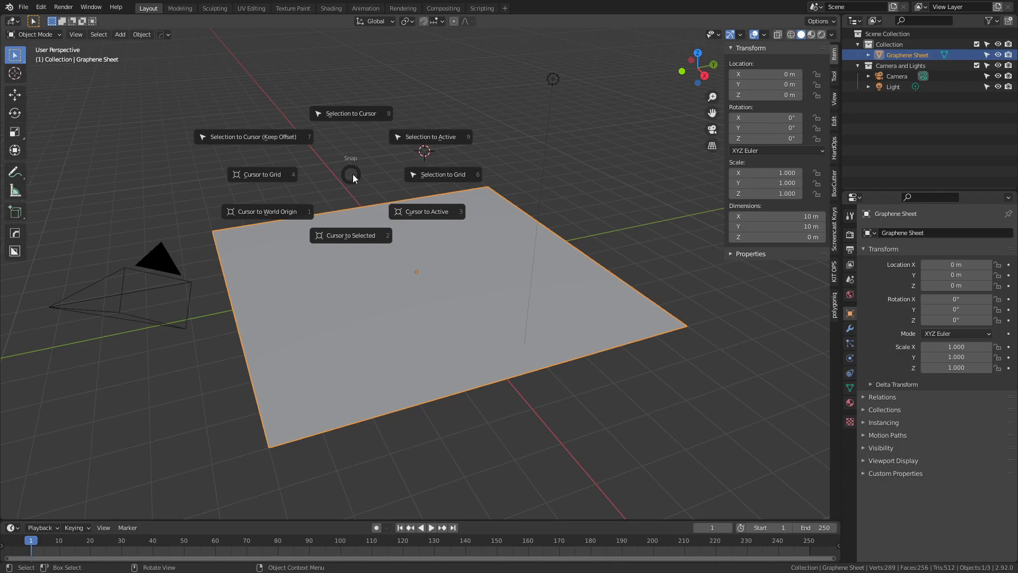
pyautogui.click(298, 212)
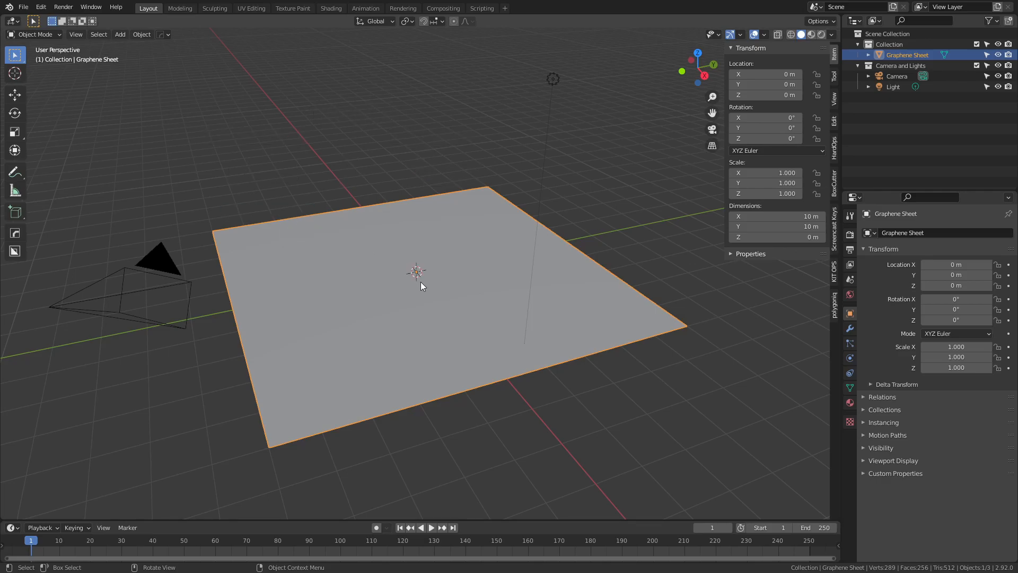
pyautogui.hotkey('shift', 's')
# Show the Graphene Sheet's modifier properties, and search the available commands for "convert to dual mesh"
pyautogui.click(850, 329)
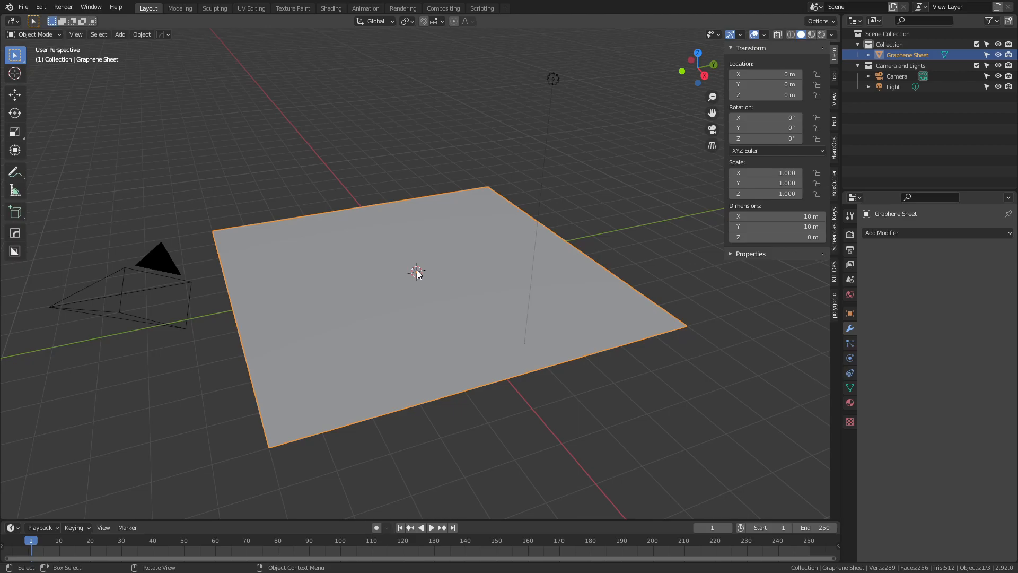
pyautogui.press('F3')
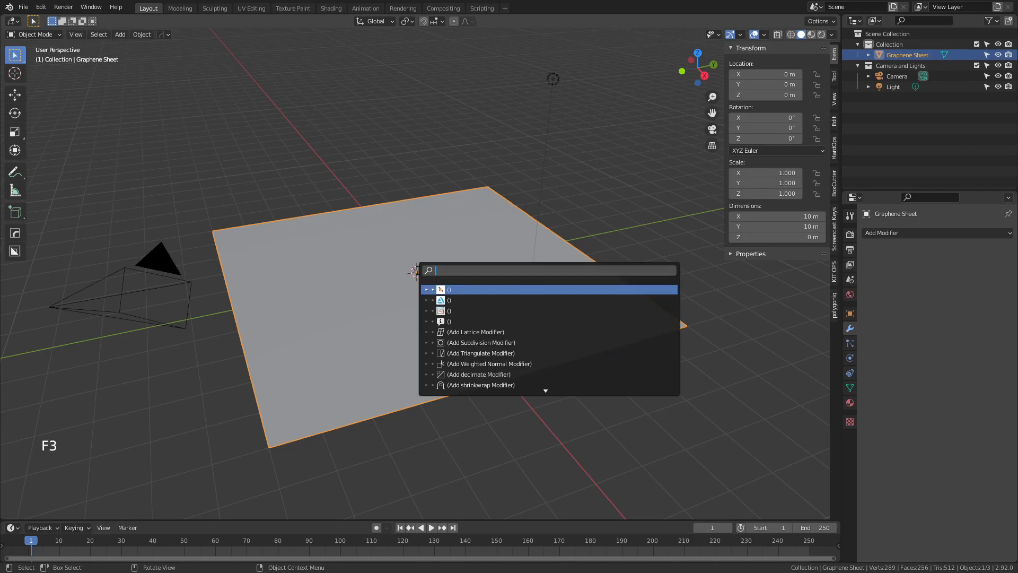
pyautogui.write('convert')
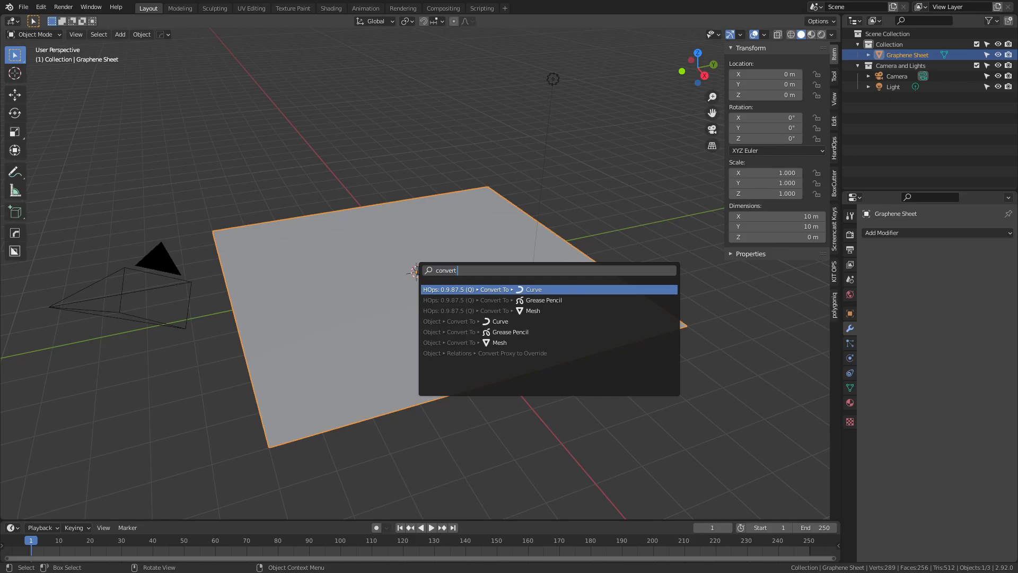
pyautogui.write(' to dual mesh')
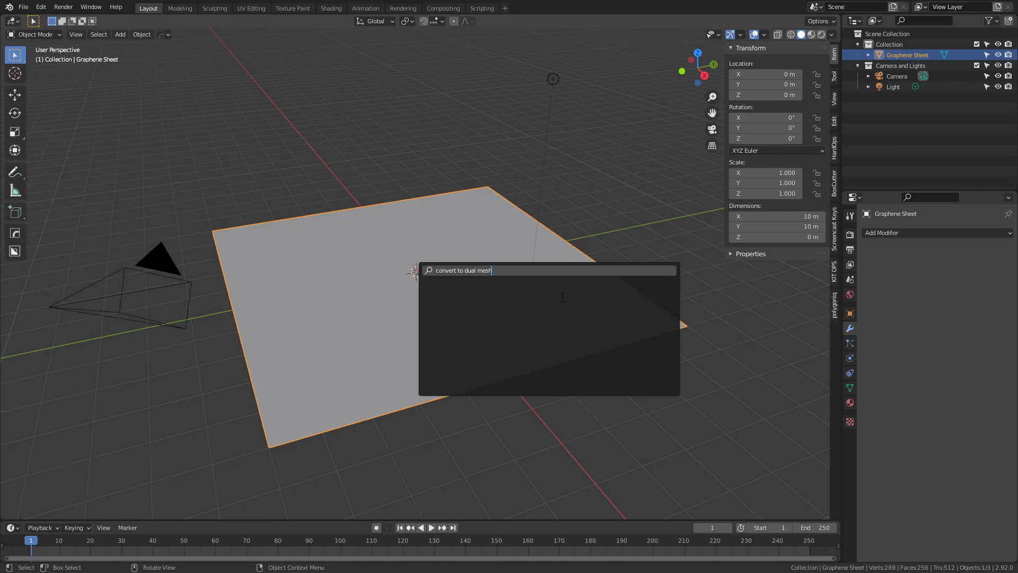
pyautogui.press('Escape')
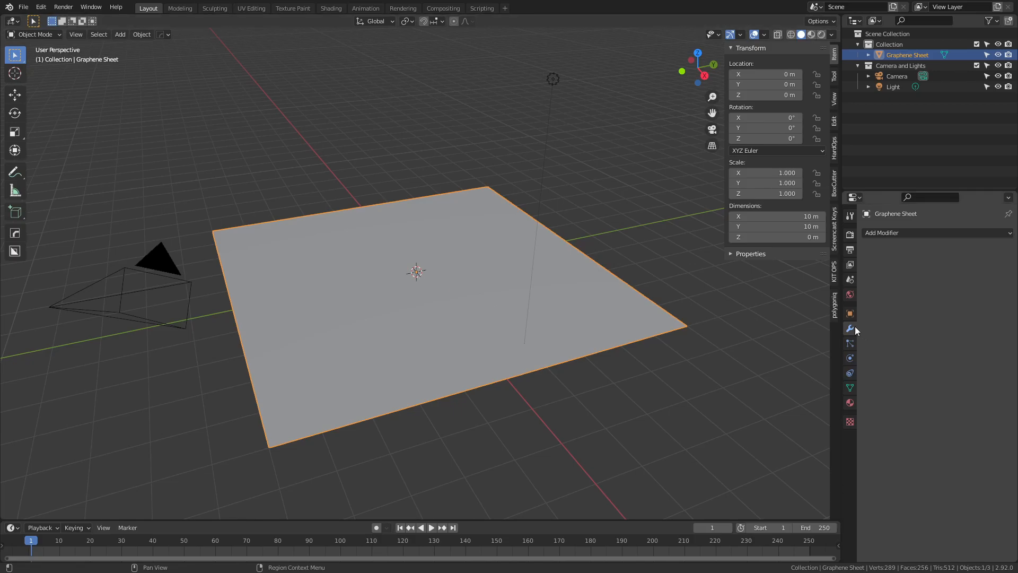
# Add a Triangulate modifier followed by a Subdivision Surface modifier to the Graphene Sheet
pyautogui.click(921, 235)
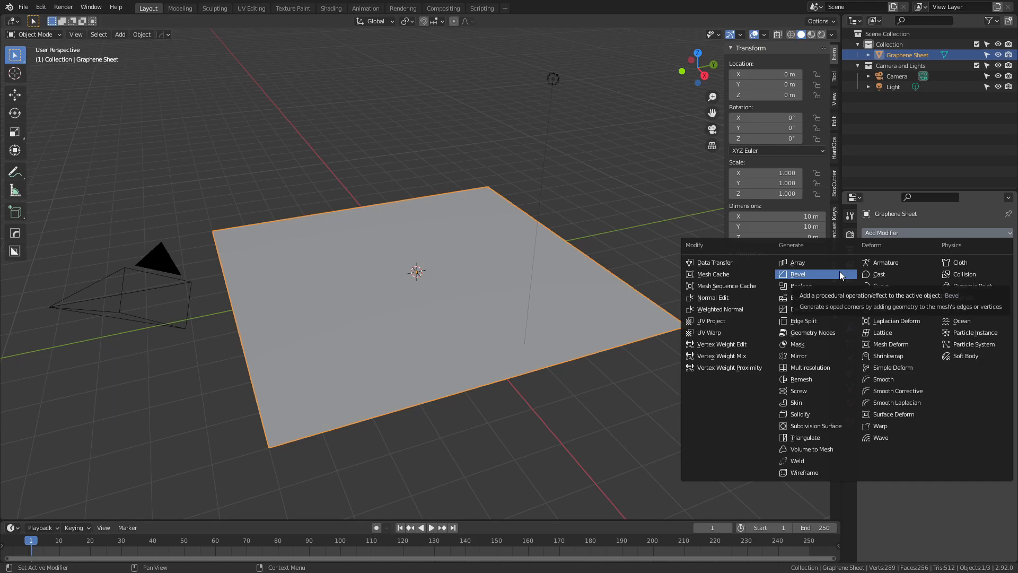
pyautogui.click(809, 437)
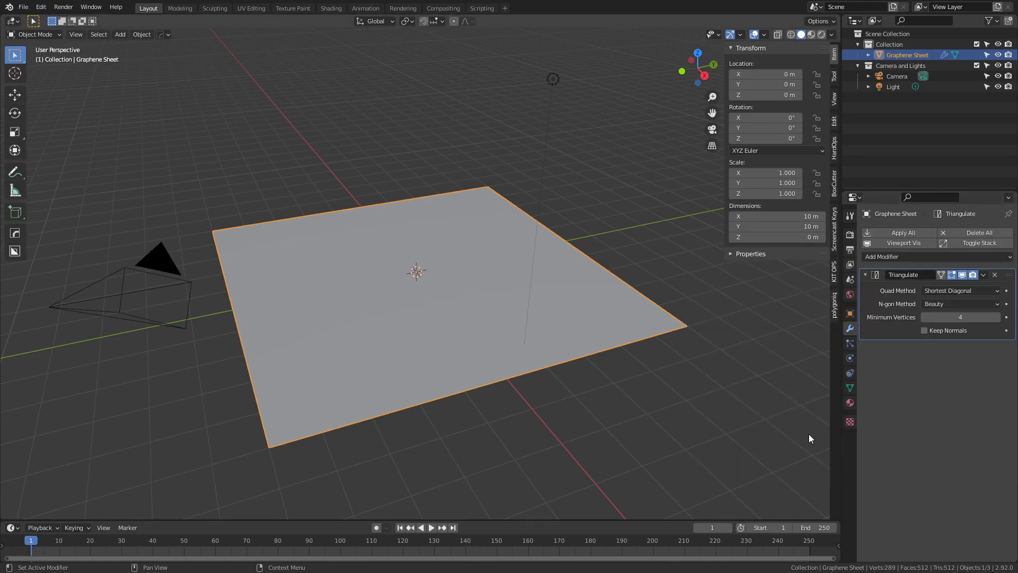
pyautogui.click(931, 258)
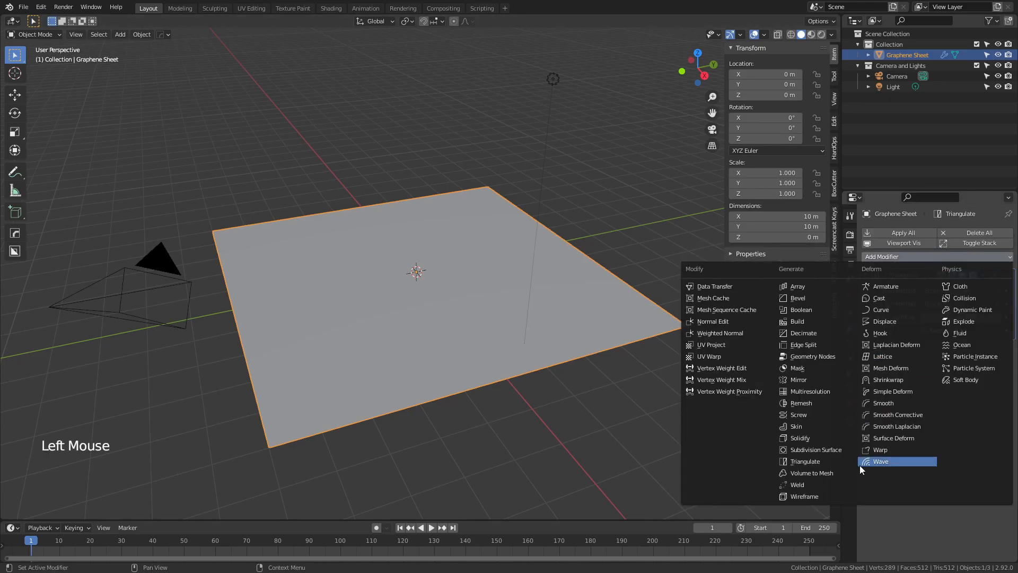
pyautogui.click(828, 450)
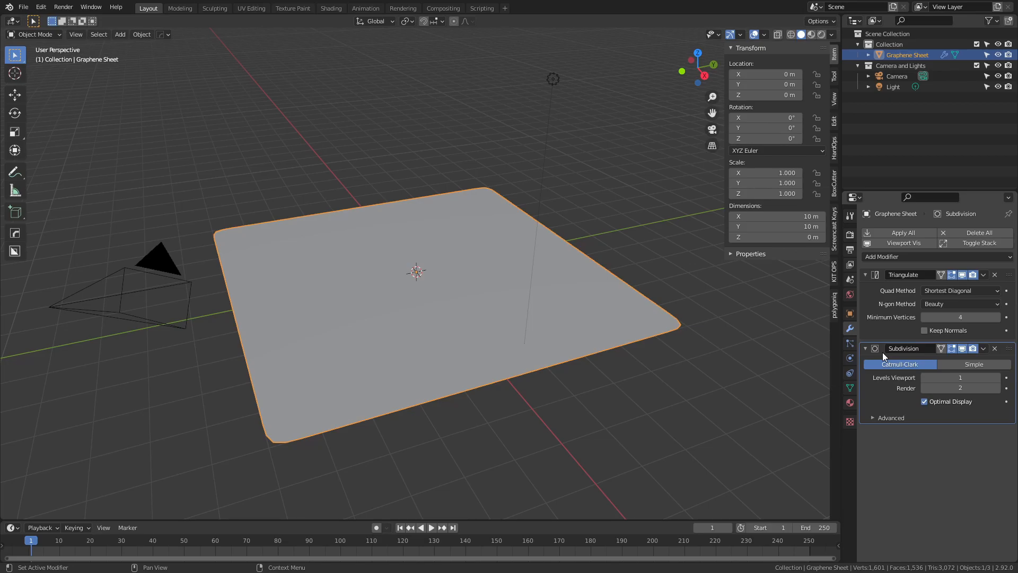
# Switch the Subdivision modifier's viewport and render display off and back on
pyautogui.click(962, 348)
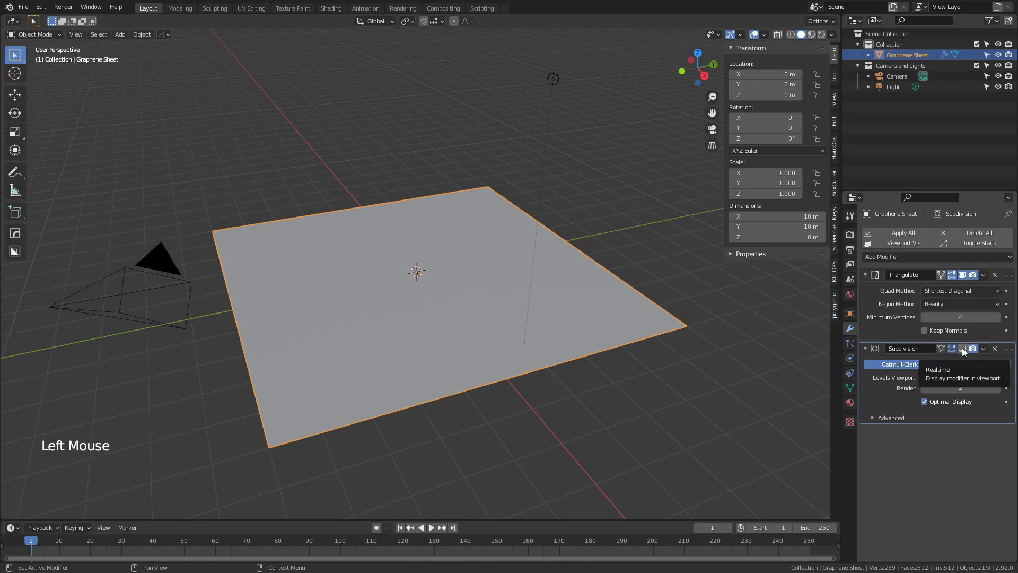
pyautogui.click(962, 348)
pyautogui.click(973, 349)
pyautogui.click(974, 348)
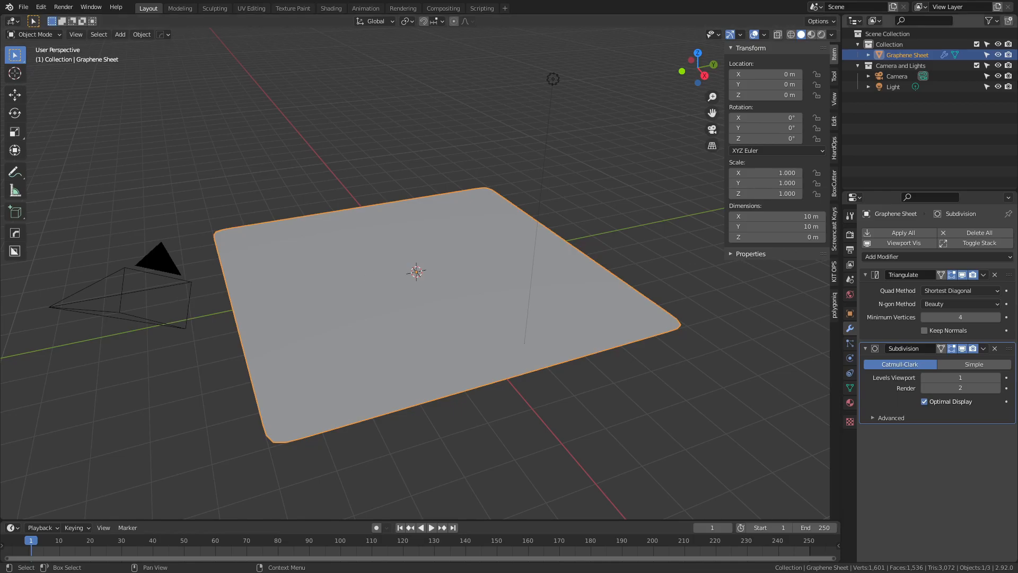
# Reselect the Graphene Sheet, examine its unmodified base mesh in Edit Mode, and return to Object Mode
pyautogui.click(988, 55)
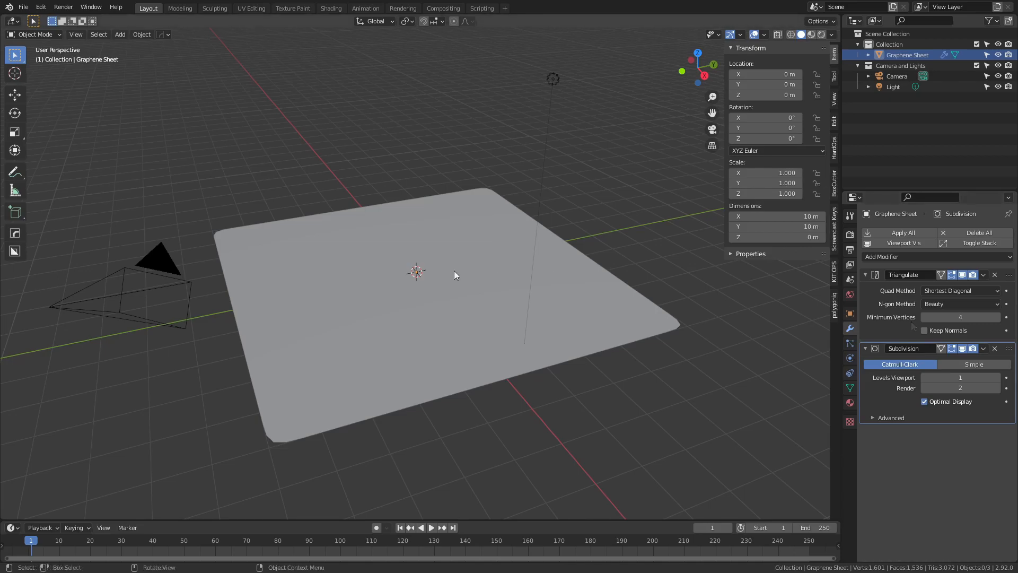
pyautogui.click(460, 294)
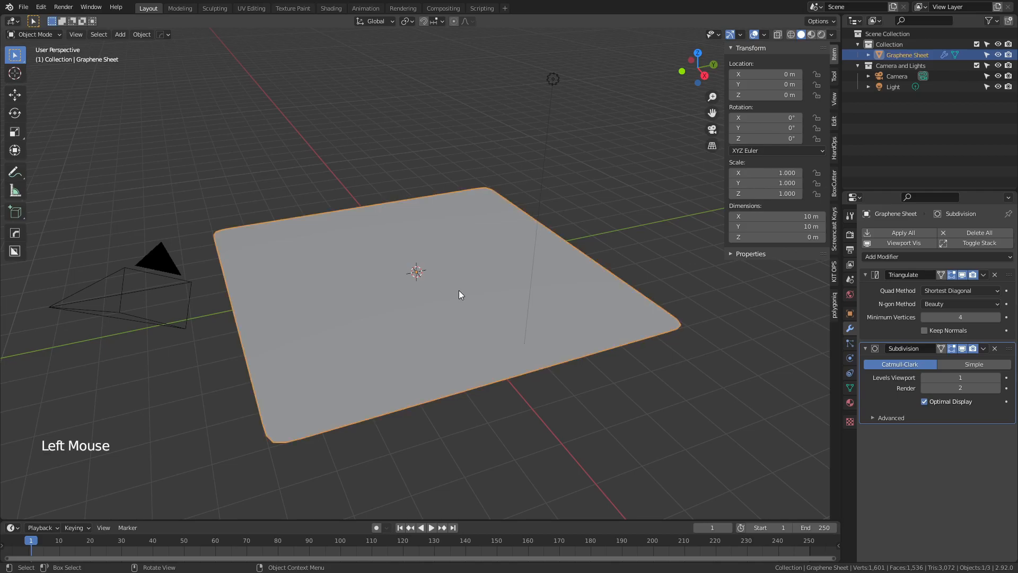
pyautogui.press('Tab')
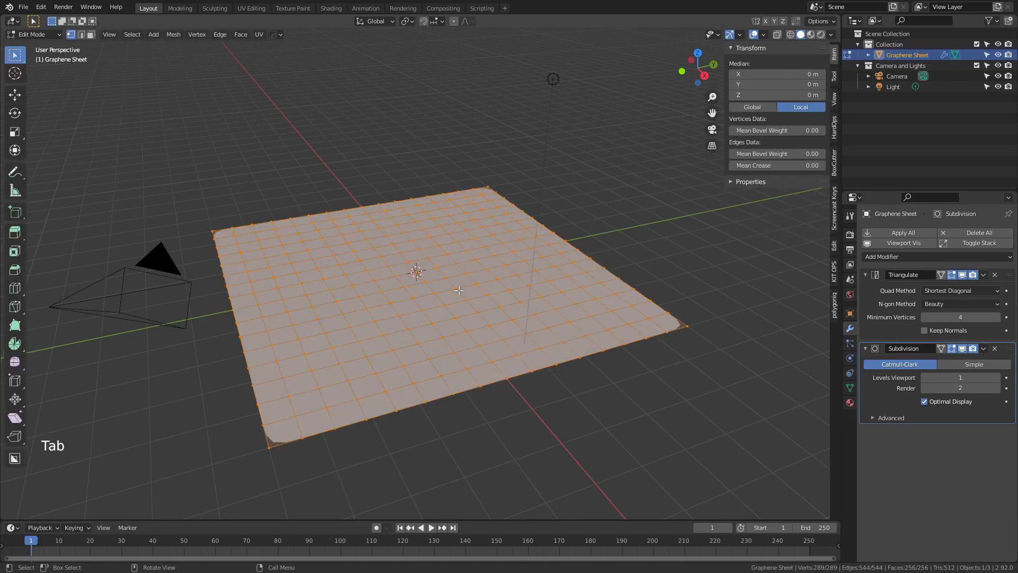
pyautogui.press('Tab')
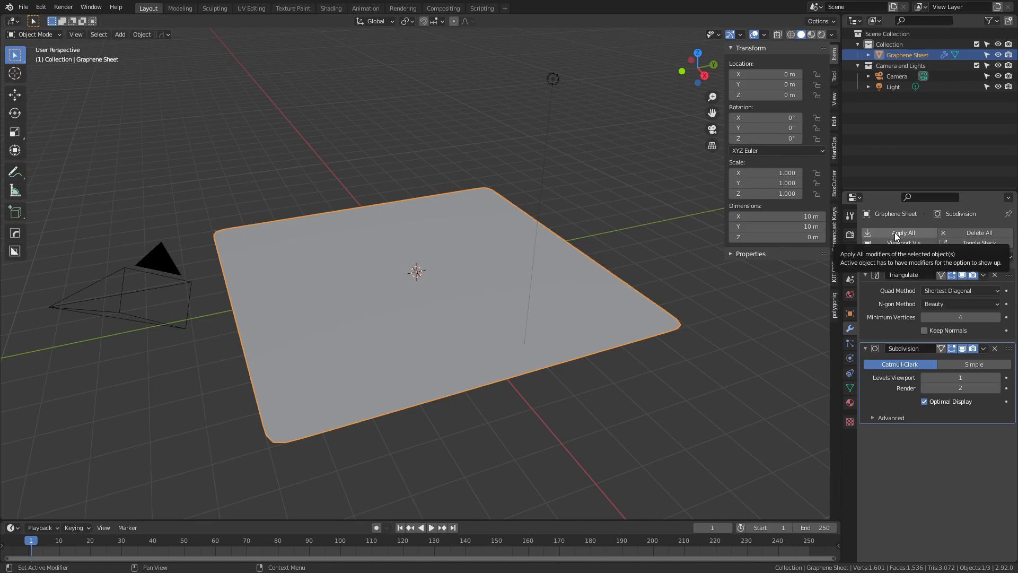
# Apply all of the Graphene Sheet's modifiers, and enter Edit Mode with the whole mesh deselected
pyautogui.click(983, 276)
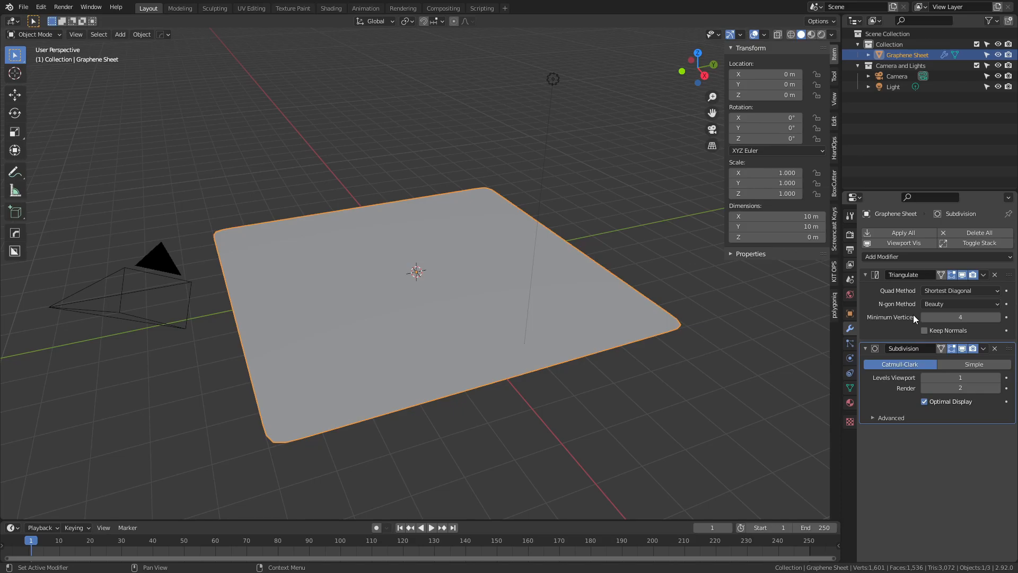
pyautogui.click(904, 232)
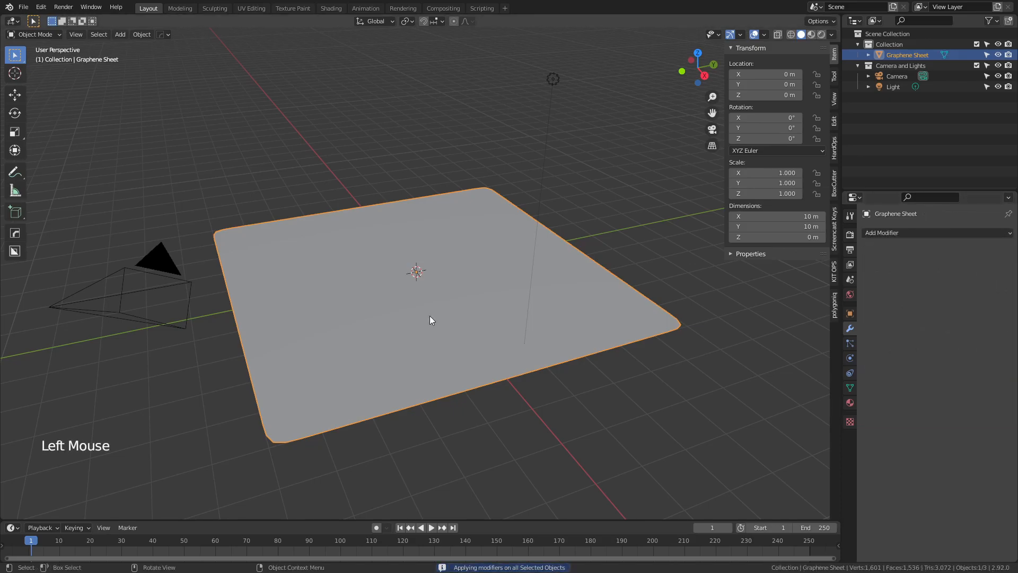
pyautogui.press('Tab')
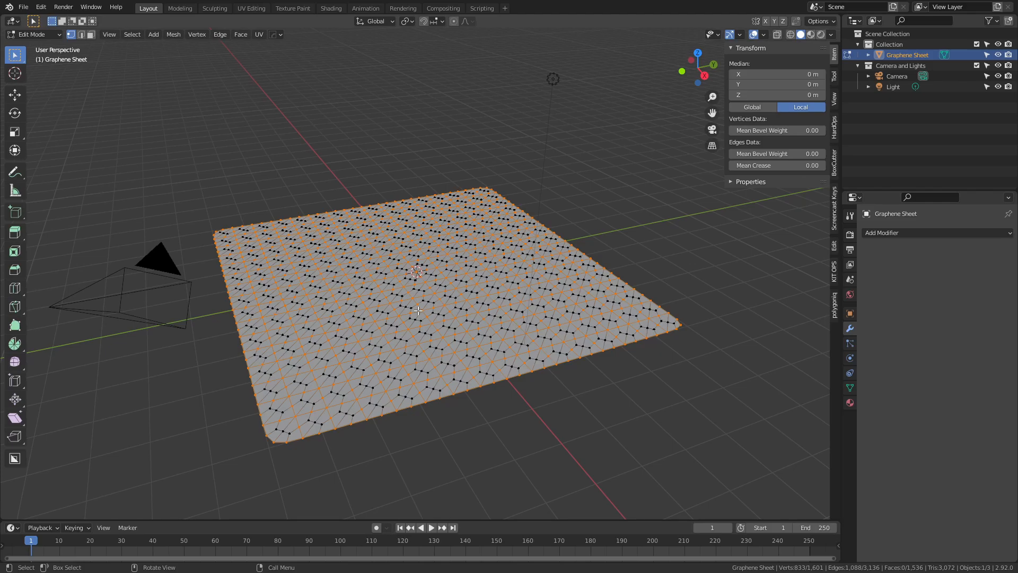
pyautogui.hotkey('alt', 'a')
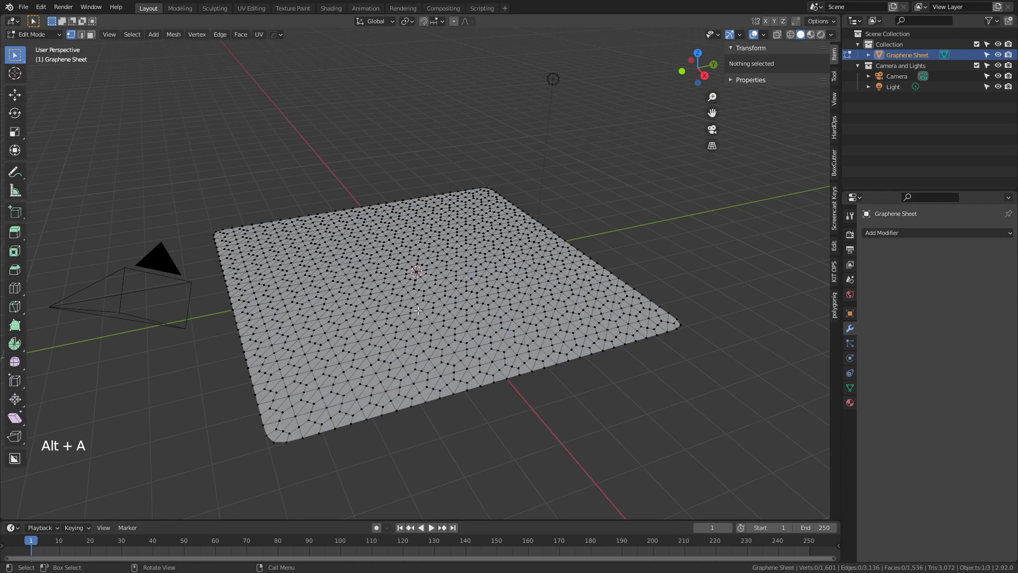
# In top view, use vertex selection to select the single vertex at the centre of the sheet
pyautogui.press('KP_7')
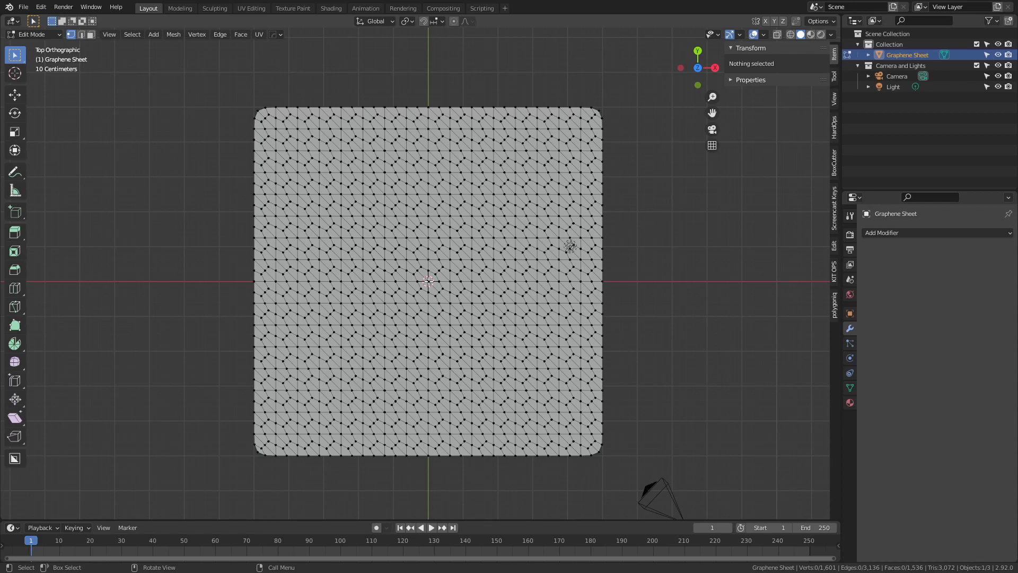
pyautogui.press('1')
pyautogui.press('2')
pyautogui.press('3')
pyautogui.press('1')
pyautogui.press('1')
pyautogui.click(428, 282)
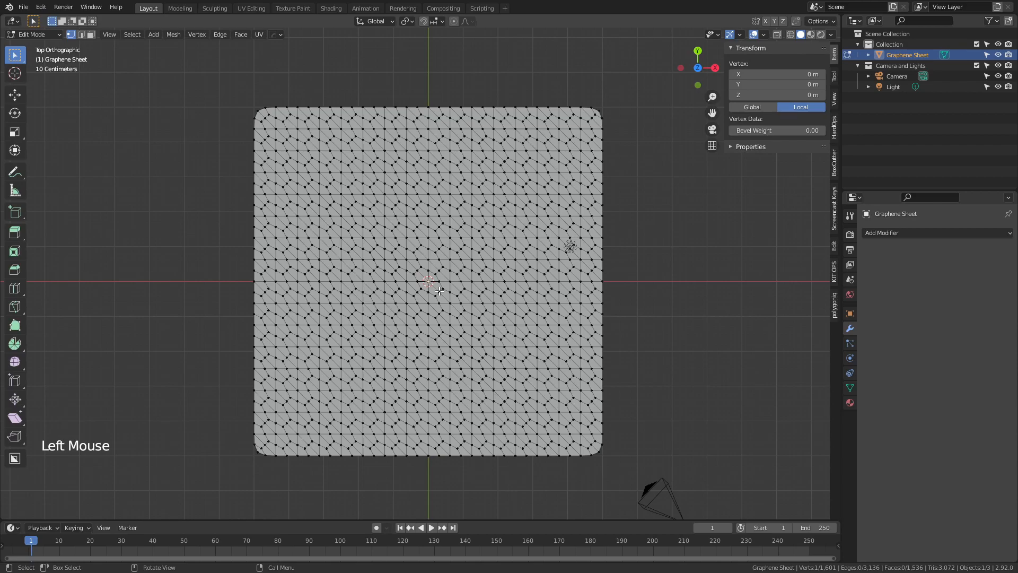
# Select all vertices similar to the centre one by amount of connecting edges, and dissolve these vertices
pyautogui.hotkey('shift', 'g')
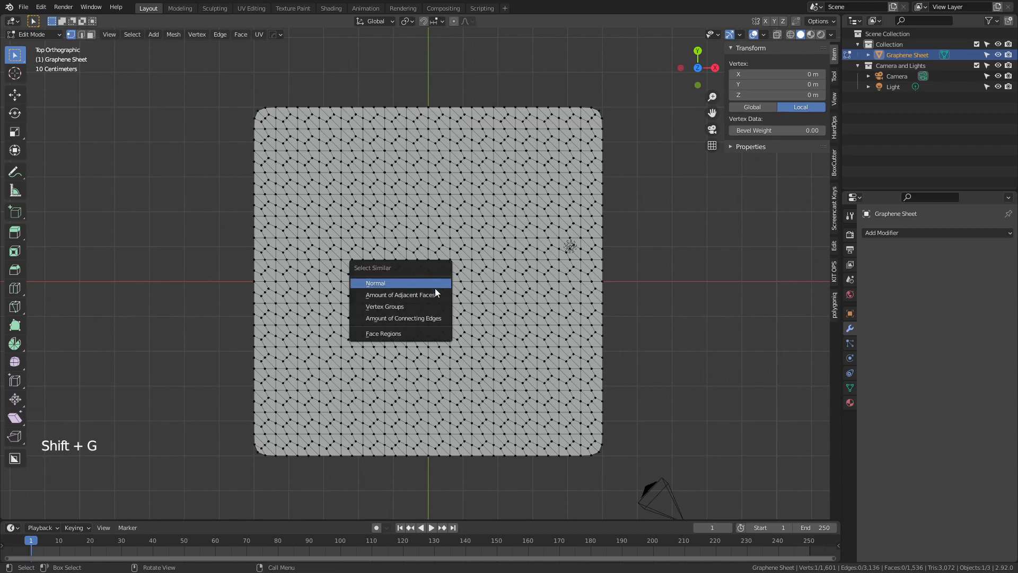
pyautogui.click(432, 316)
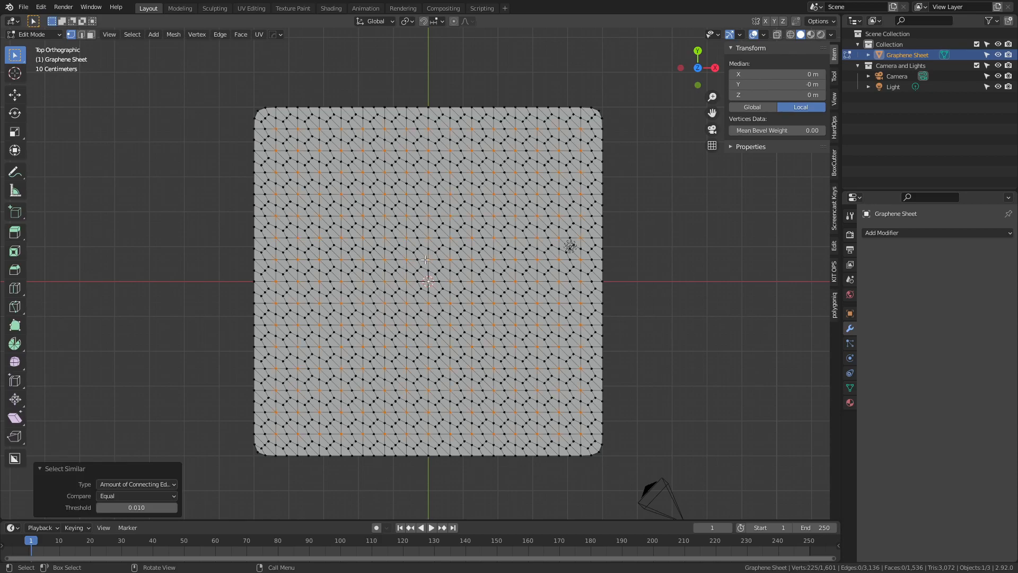
pyautogui.click(127, 495)
pyautogui.press('x')
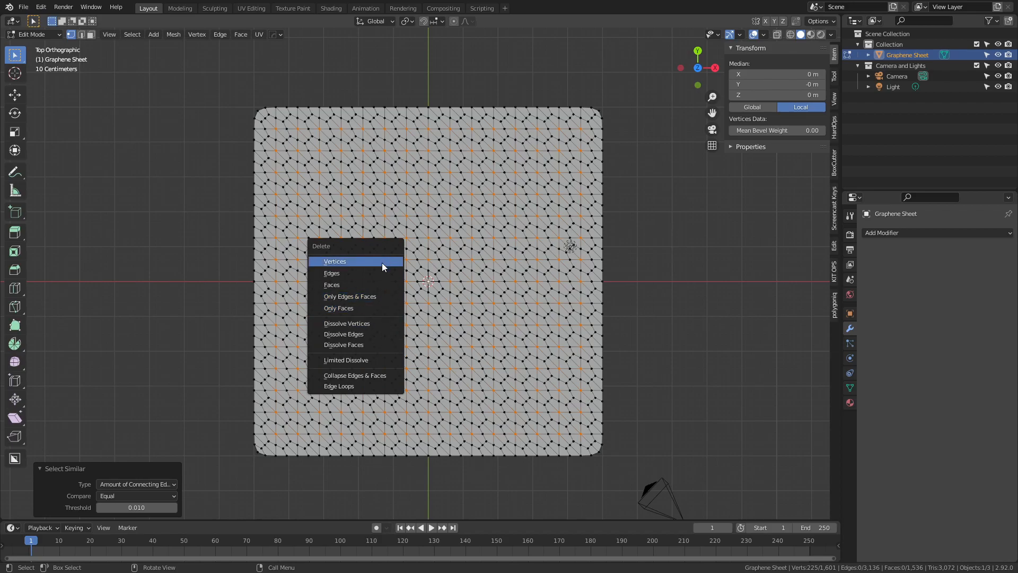
pyautogui.press('Escape')
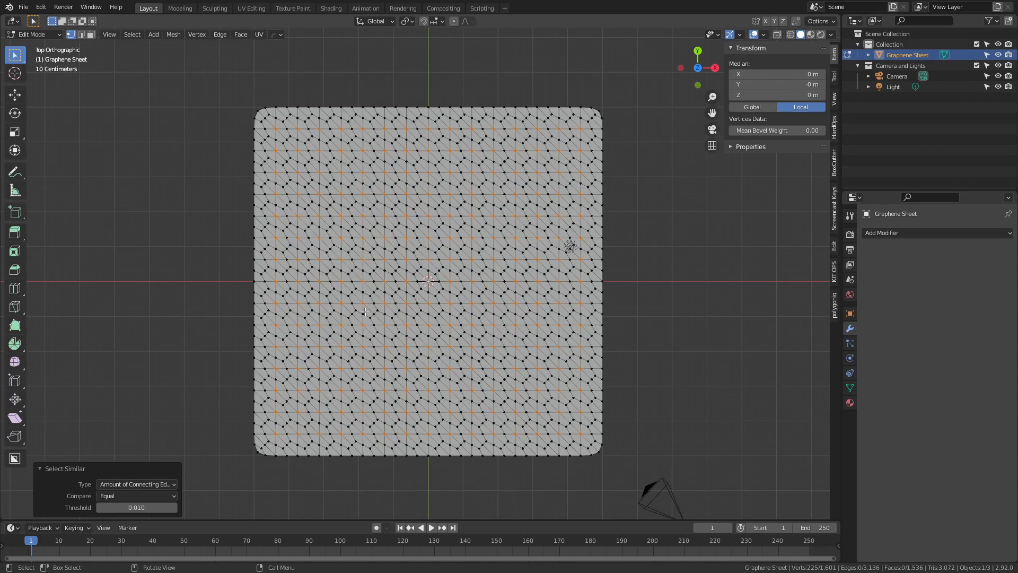
pyautogui.press('x')
pyautogui.click(351, 377)
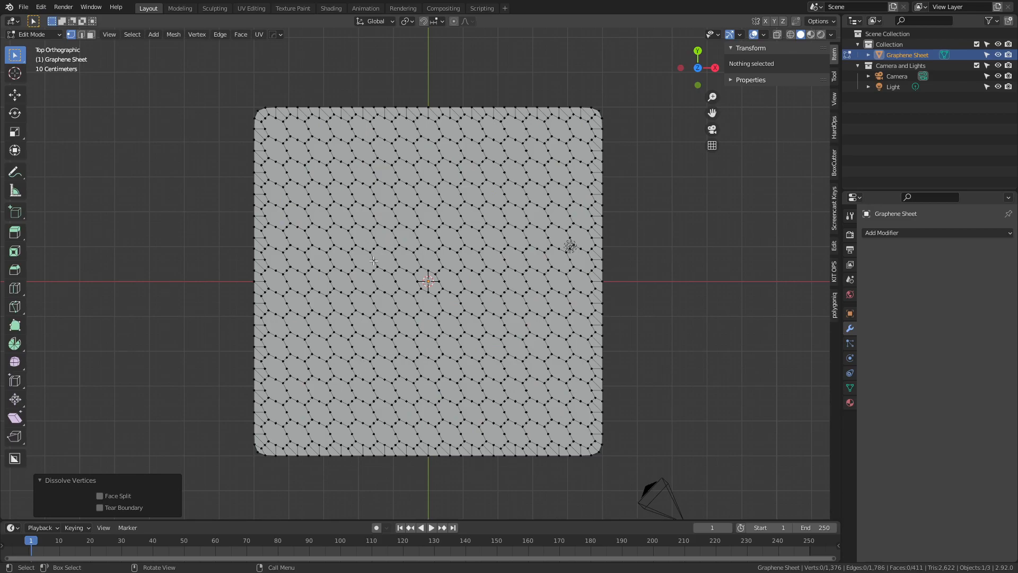
# Select a vertex midway along a cell edge, extend to all vertices with the same amount of connecting edges, and dissolve them
pyautogui.click(374, 261)
pyautogui.hotkey('shift', 'g')
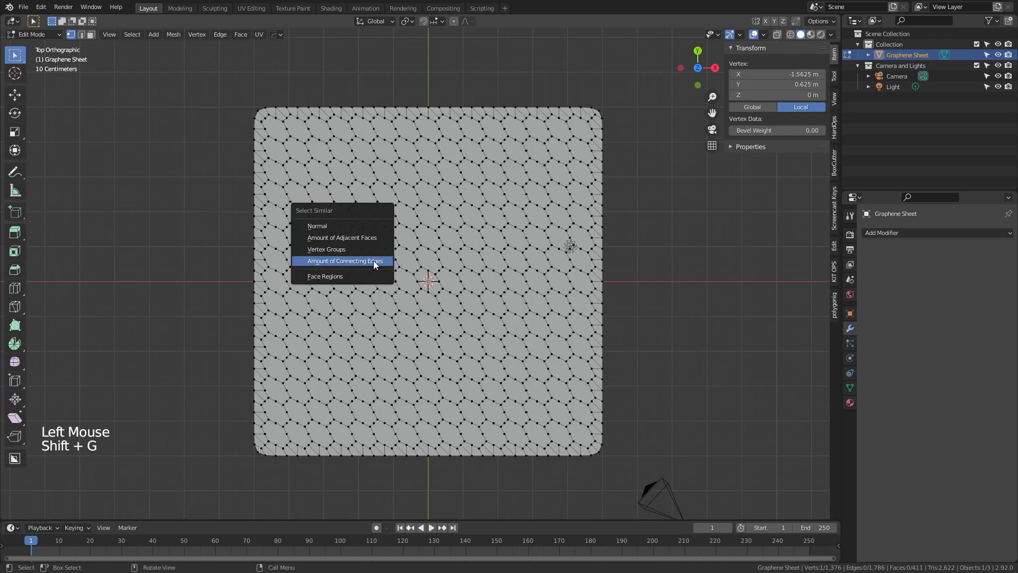
pyautogui.click(373, 260)
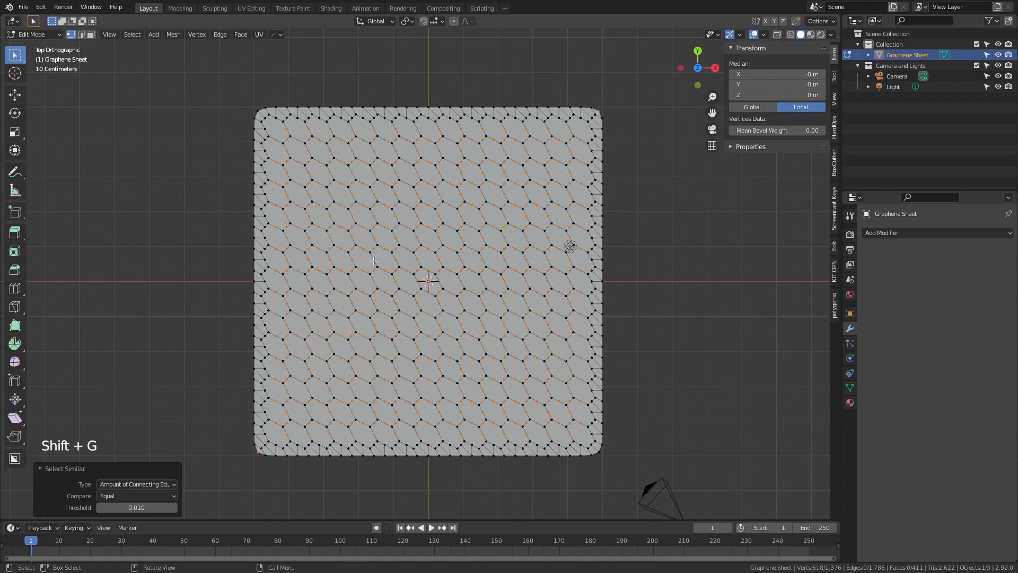
pyautogui.press('x')
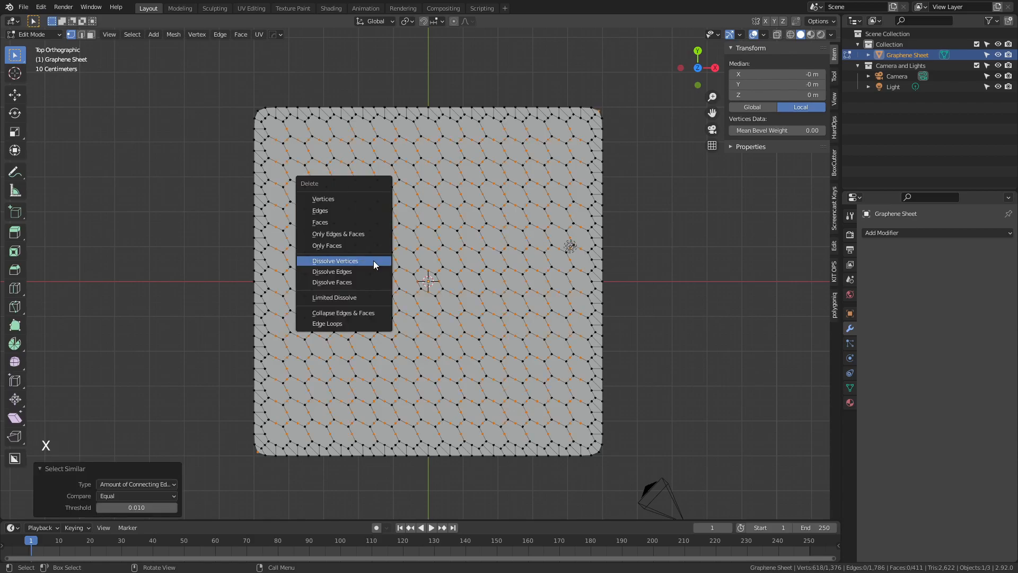
pyautogui.click(374, 261)
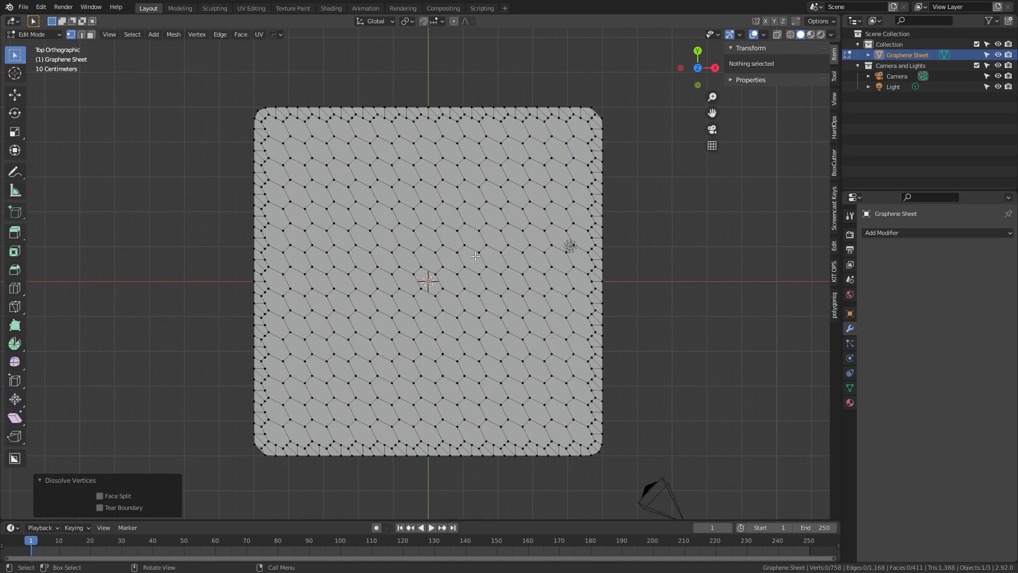
pyautogui.scroll(-1, 475, 256)
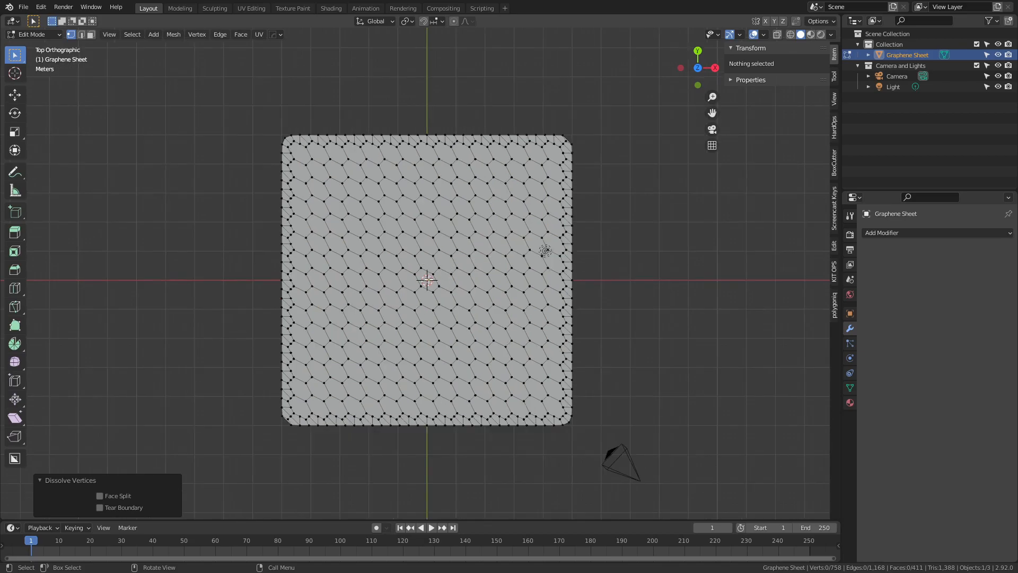
# Select the whole mesh and rotate it -45° about the Z axis
pyautogui.press('a')
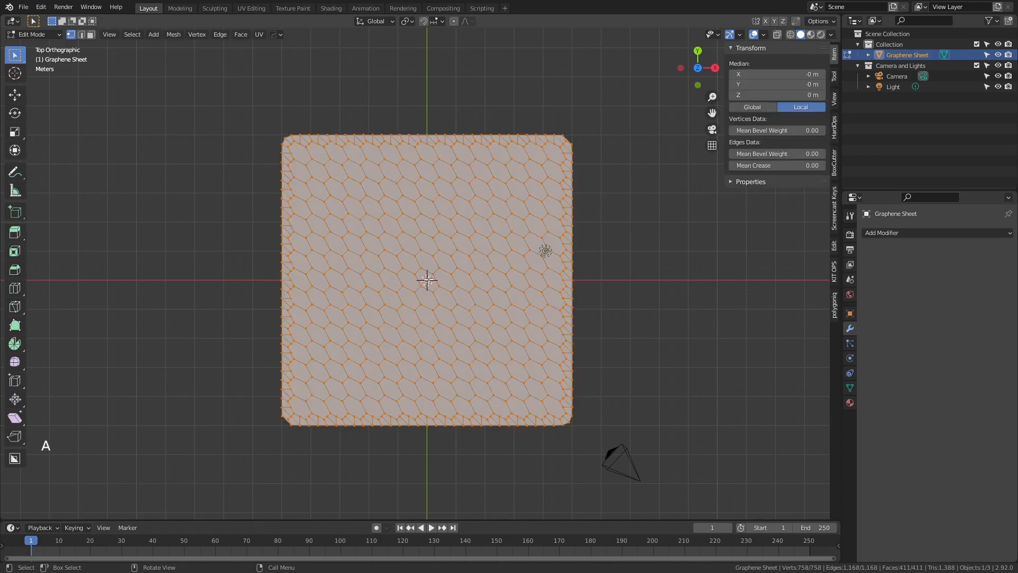
pyautogui.press('r')
pyautogui.press('z')
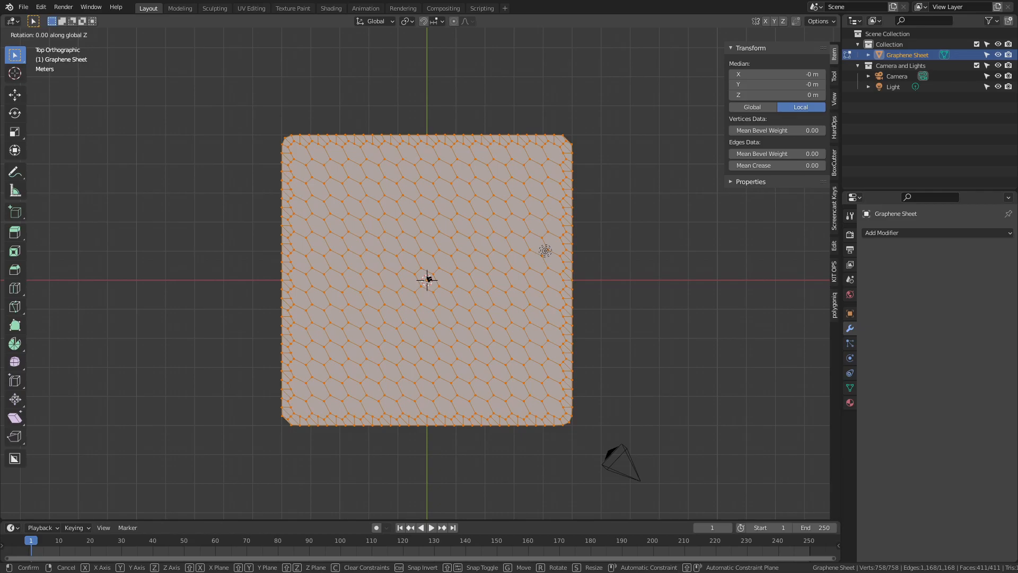
pyautogui.write('-45')
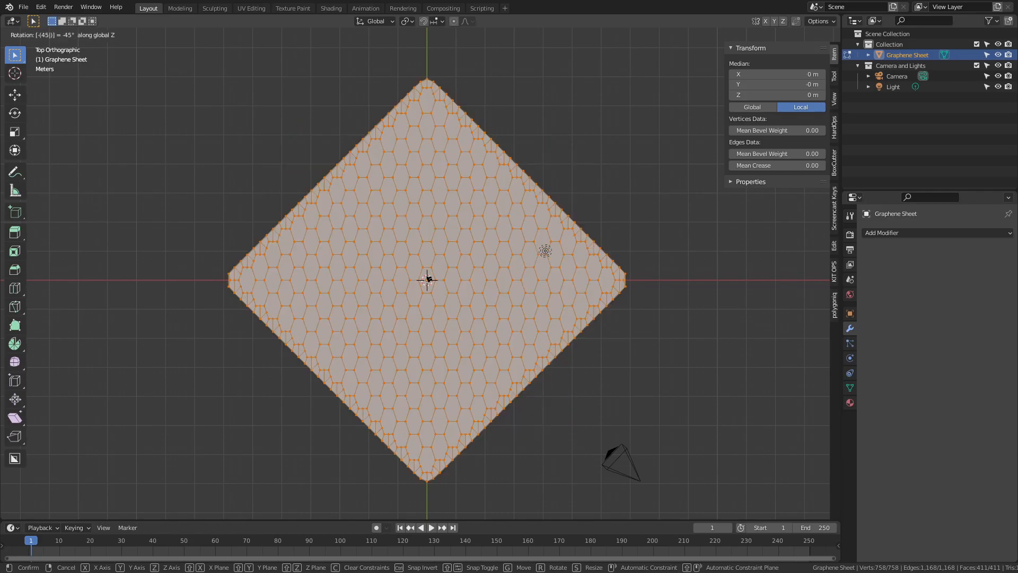
pyautogui.press('Return')
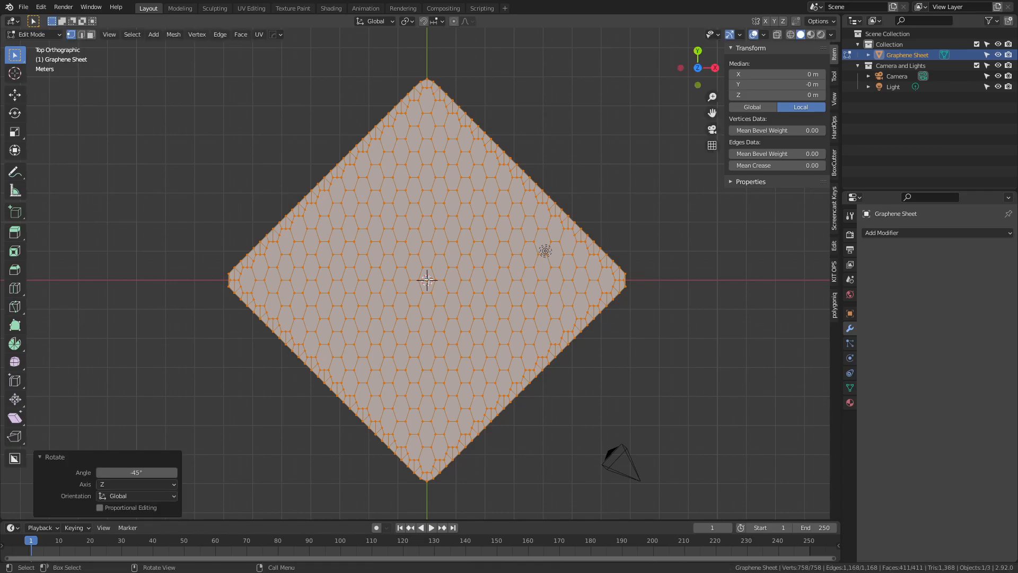
# Scale the whole mesh by 0.6 along the Y axis
pyautogui.press('s')
pyautogui.press('y')
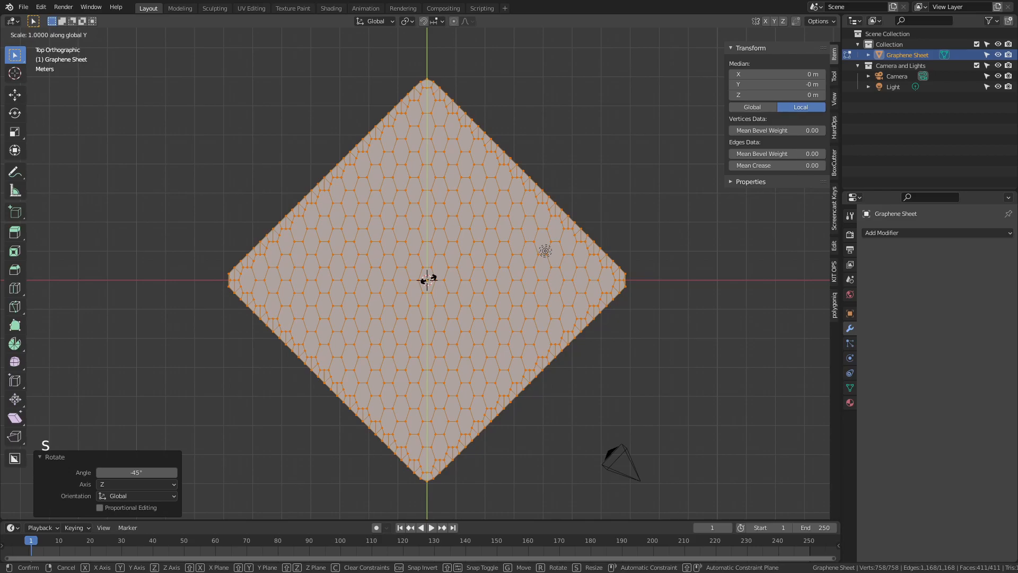
pyautogui.write('.6')
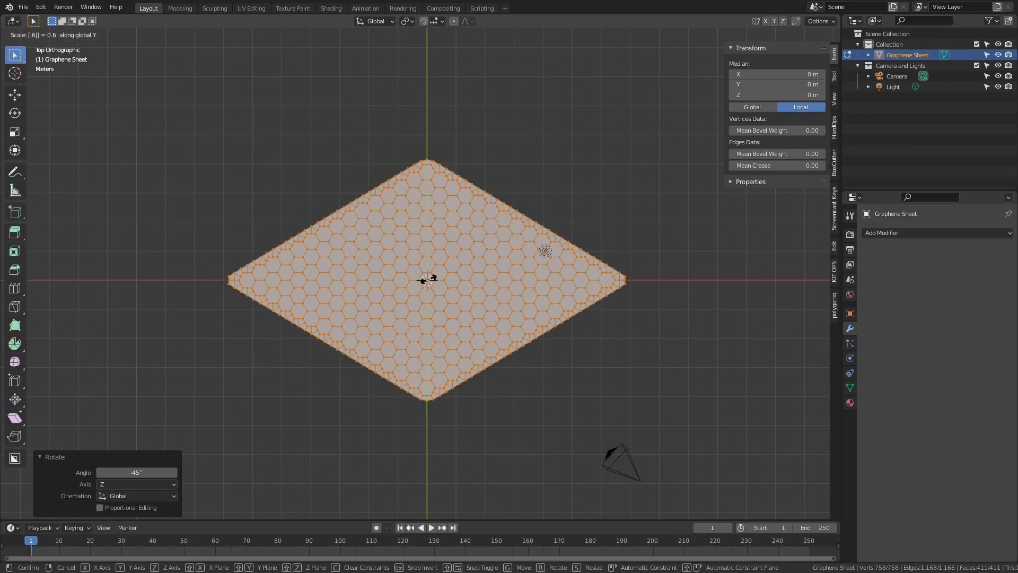
pyautogui.press('Return')
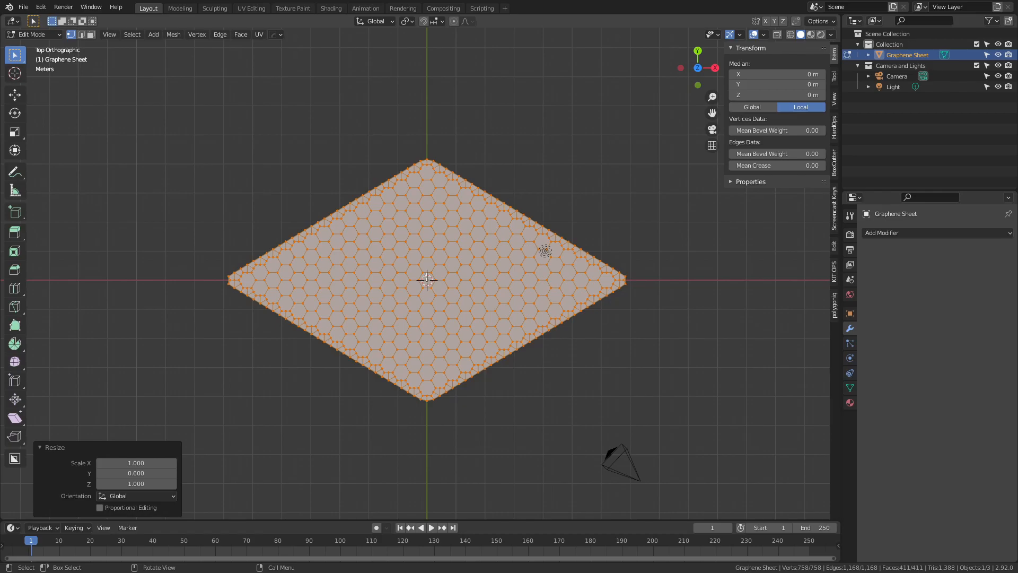
# Switch to face selection with the whole mesh deselected
pyautogui.click(427, 280)
pyautogui.press('3')
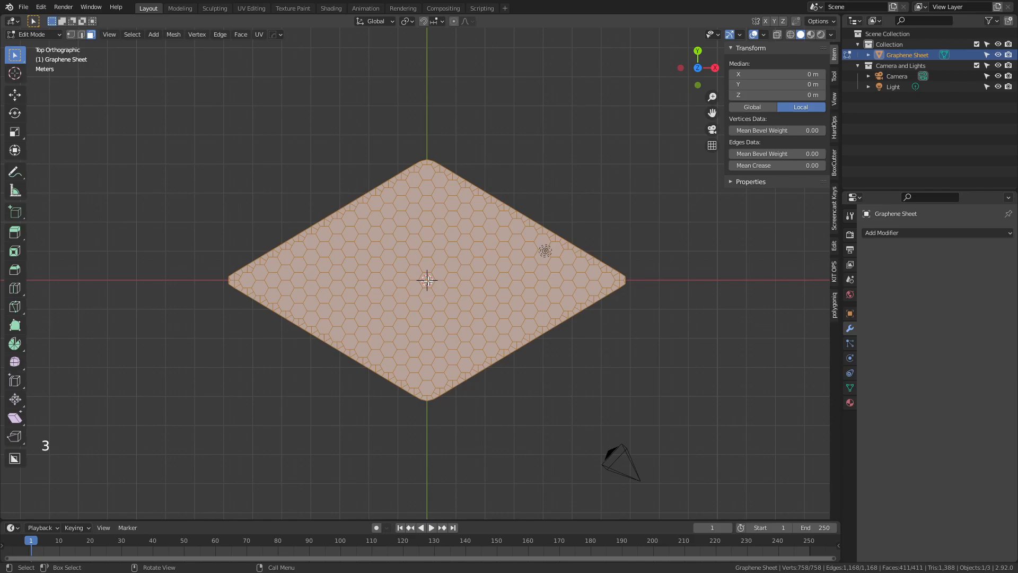
pyautogui.hotkey('alt', 'a')
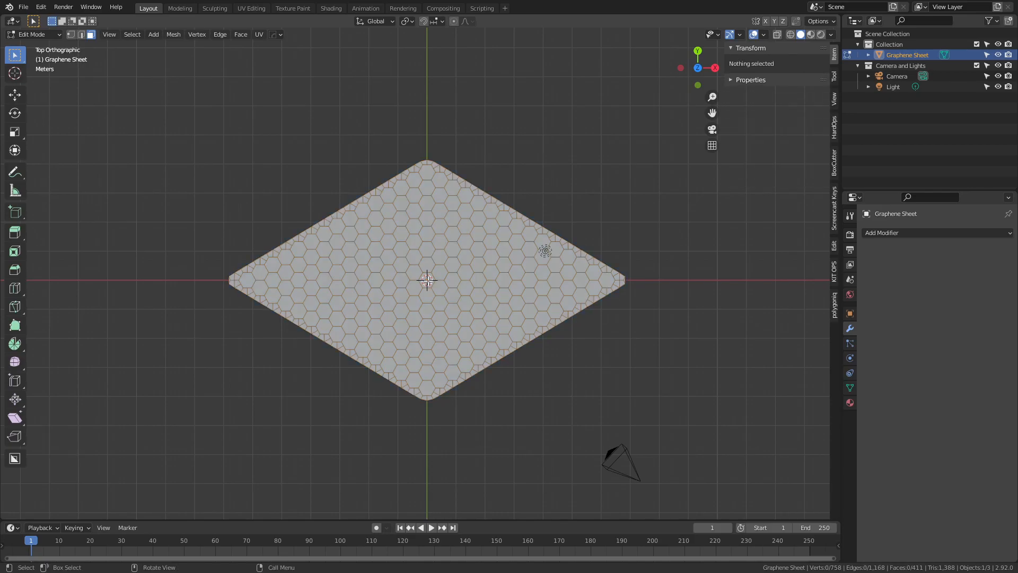
# Try box-selecting and circle-selecting groups of faces around the sheet's centre, clearing each selection
pyautogui.moveTo(355, 229); pyautogui.dragTo(487, 333)
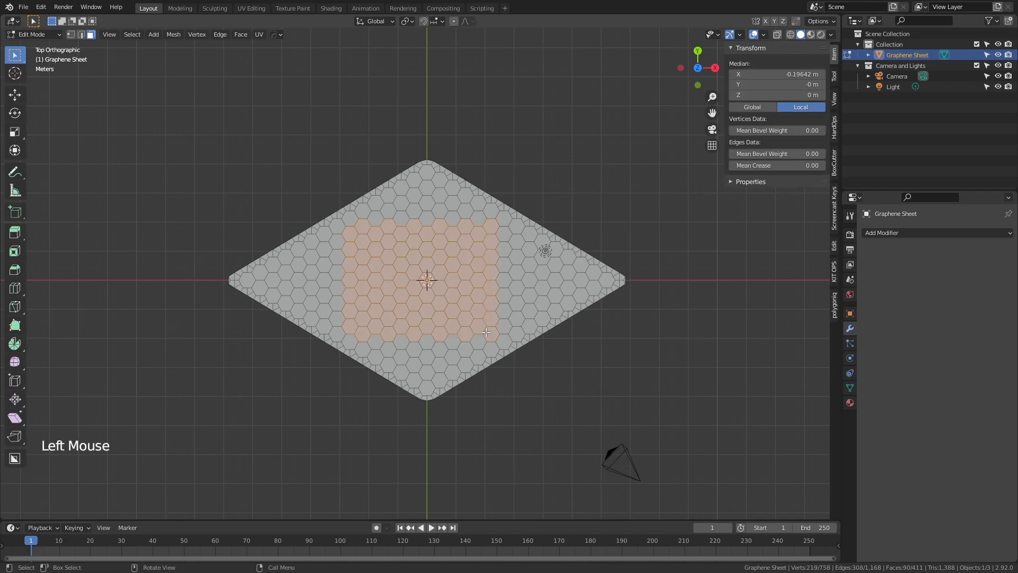
pyautogui.hotkey('alt', 'a')
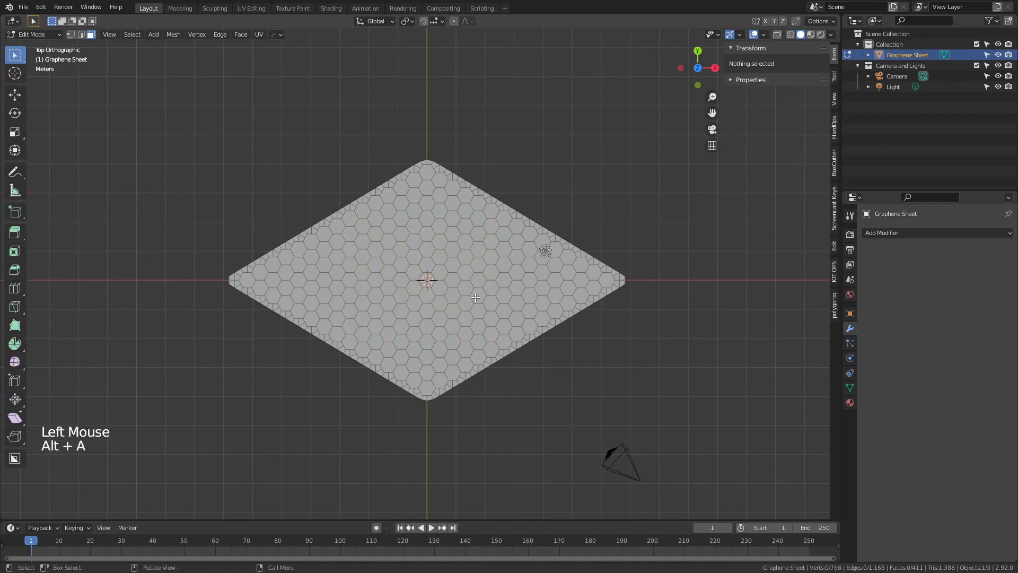
pyautogui.press('c')
pyautogui.moveTo(425, 308)
pyautogui.mouseDown()
pyautogui.moveTo(405, 276)
pyautogui.moveTo(456, 278)
pyautogui.moveTo(428, 280)
pyautogui.mouseUp()
pyautogui.scroll(-3, 424, 279)
pyautogui.moveTo(420, 279)
pyautogui.mouseDown()
pyautogui.moveTo(416, 259)
pyautogui.moveTo(437, 312)
pyautogui.moveTo(509, 290)
pyautogui.moveTo(496, 265)
pyautogui.mouseUp()
pyautogui.scroll(5, 438, 313)
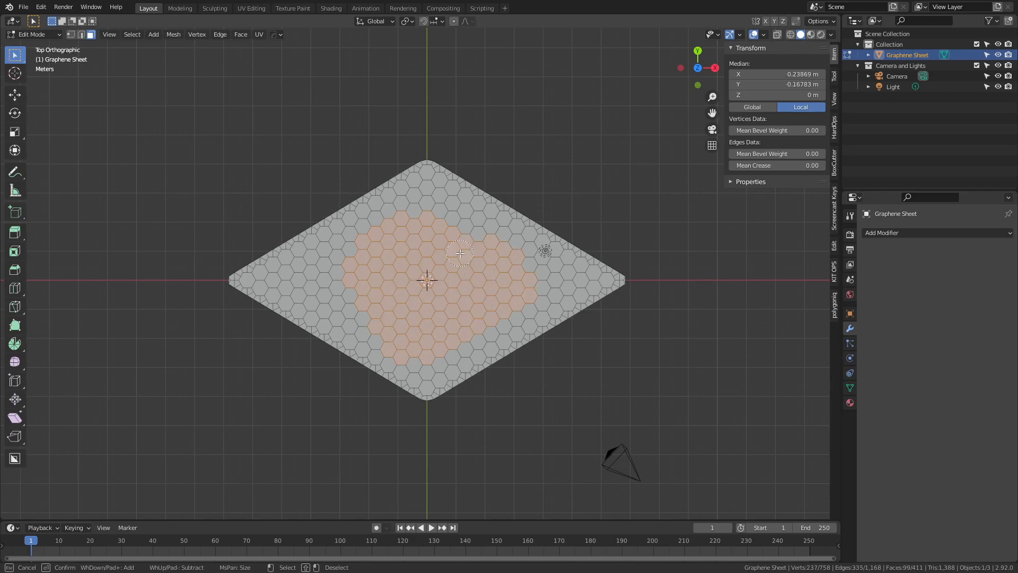
pyautogui.press('Escape')
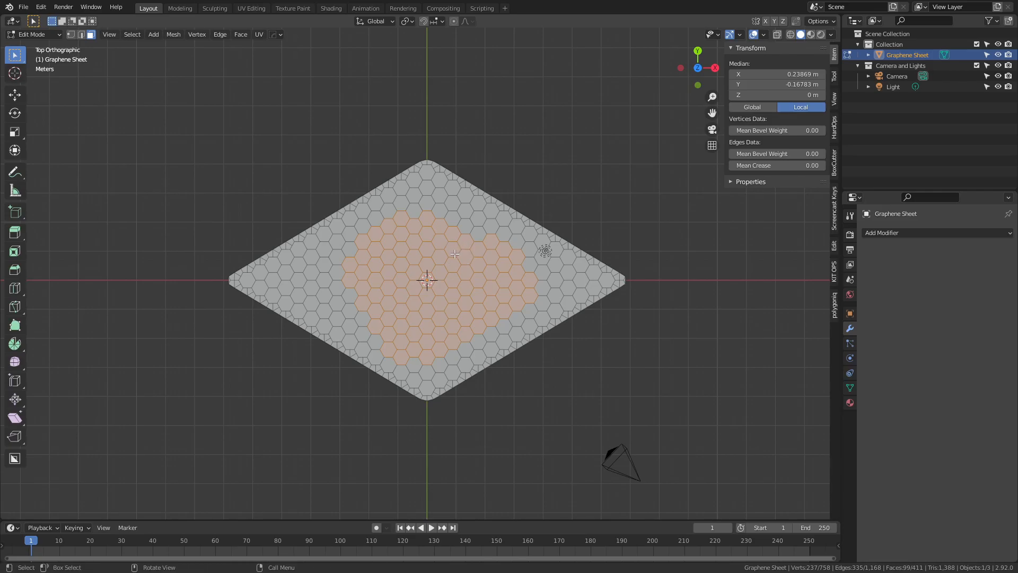
pyautogui.hotkey('alt', 'a')
# Select the centre hexagon face, grow the selection outward ring by ring, and shrink it to two rings around the centre
pyautogui.press('3')
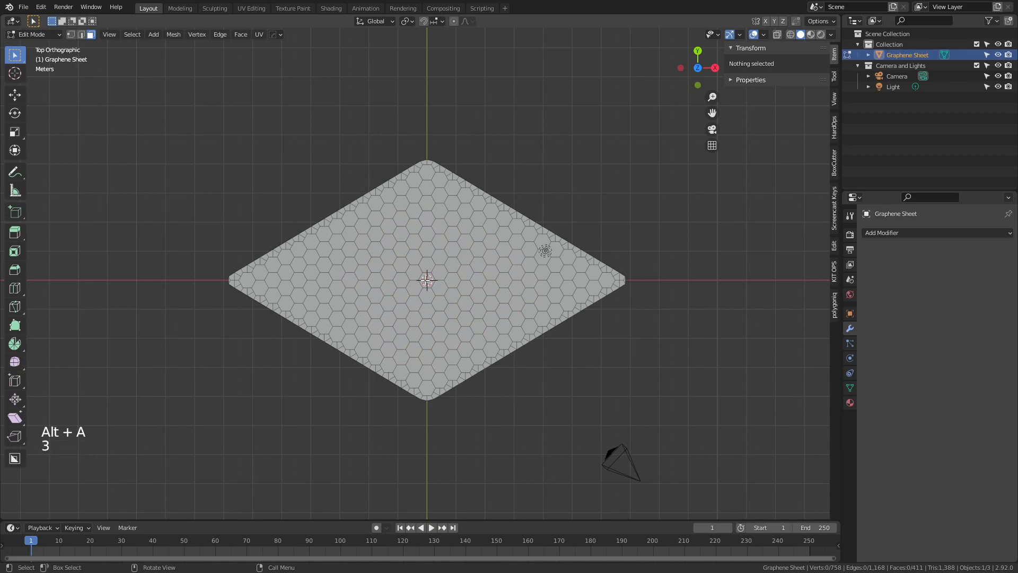
pyautogui.click(427, 280)
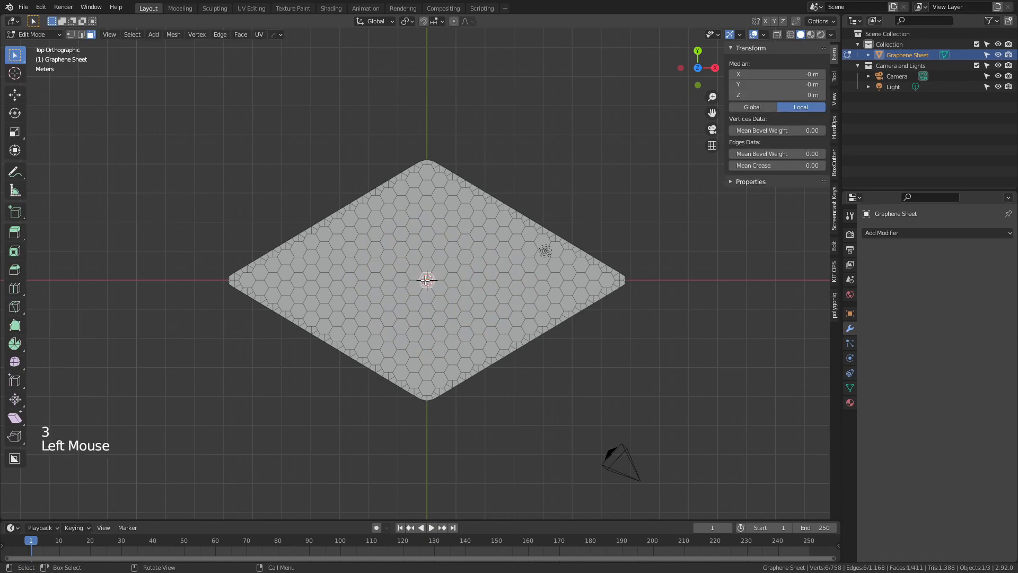
pyautogui.press('ctrl+KP_Add')
pyautogui.press('ctrl+KP_Add')
pyautogui.press('ctrl+KP_Add')
pyautogui.press('ctrl+KP_Add')
pyautogui.press('ctrl+KP_Add')
pyautogui.press('ctrl+KP_Add')
pyautogui.press('ctrl+KP_Add')
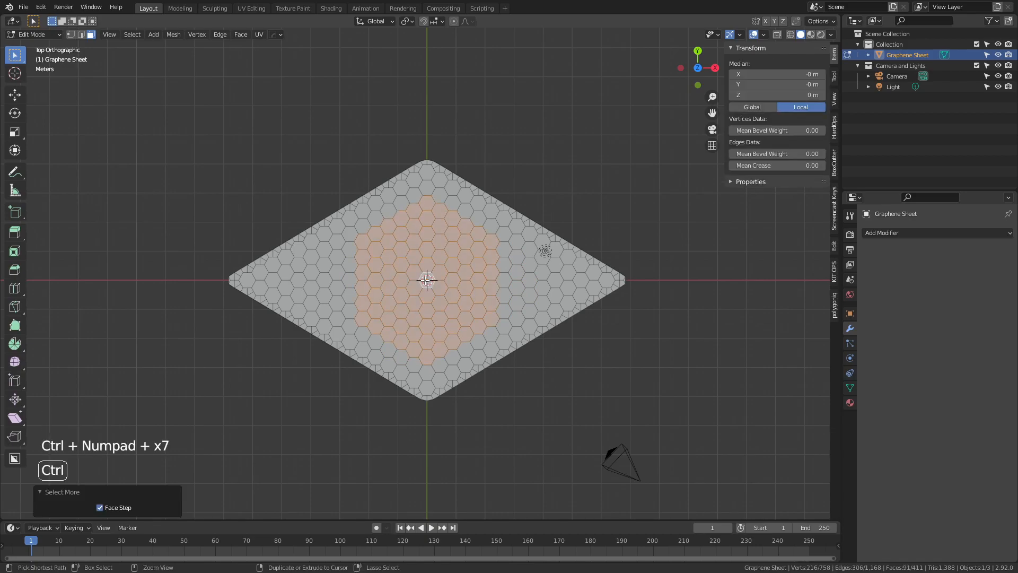
pyautogui.press('ctrl+KP_Subtract')
pyautogui.press('ctrl+KP_Subtract')
pyautogui.press('ctrl+KP_Subtract')
pyautogui.press('ctrl+KP_Subtract')
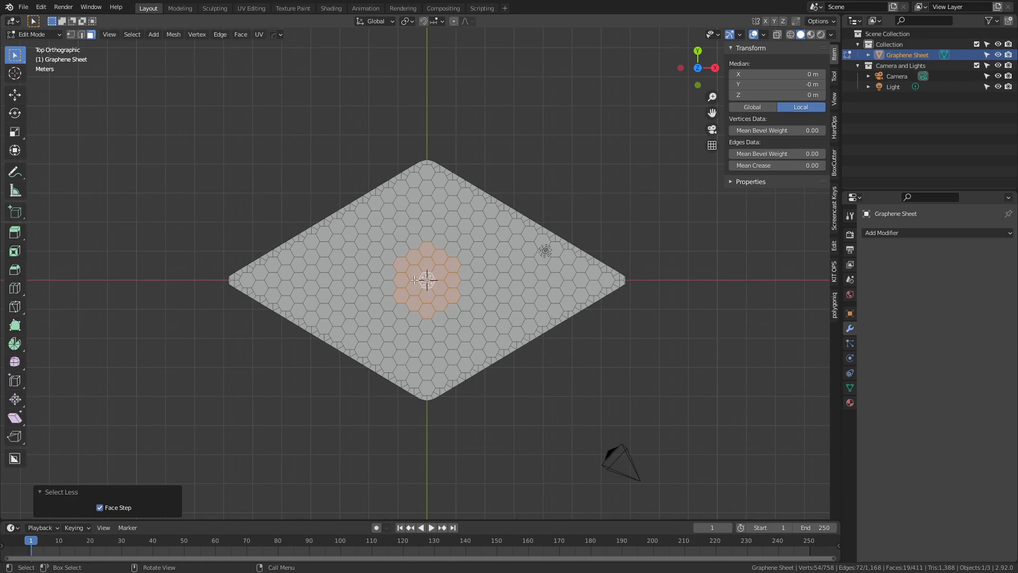
# Box-select a roughly rectangular block of complete hexagons around the centre, invert the selection, and delete the surrounding faces
pyautogui.moveTo(365, 229); pyautogui.dragTo(502, 327)
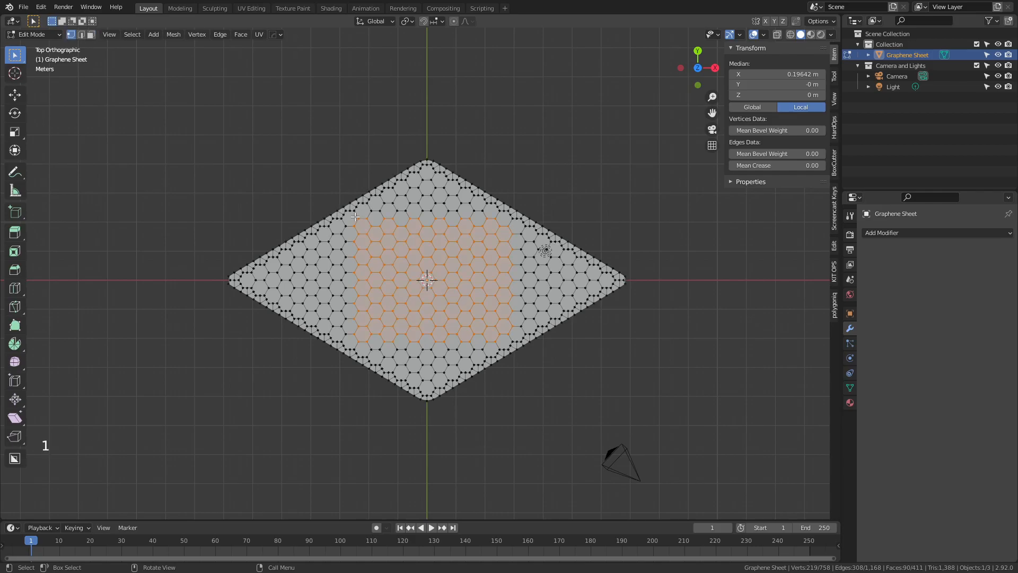
pyautogui.scroll(4, 356, 215)
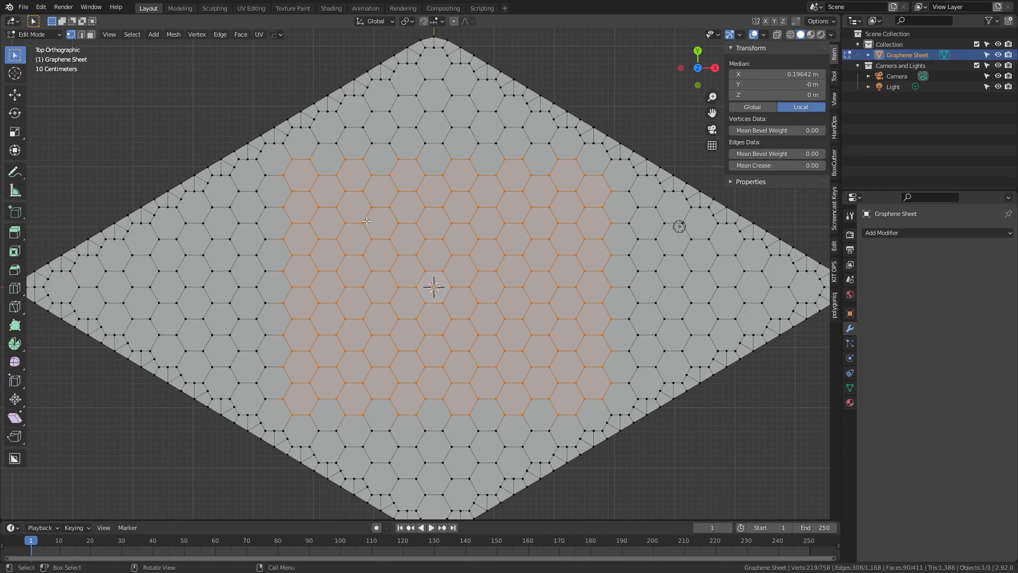
pyautogui.press('3')
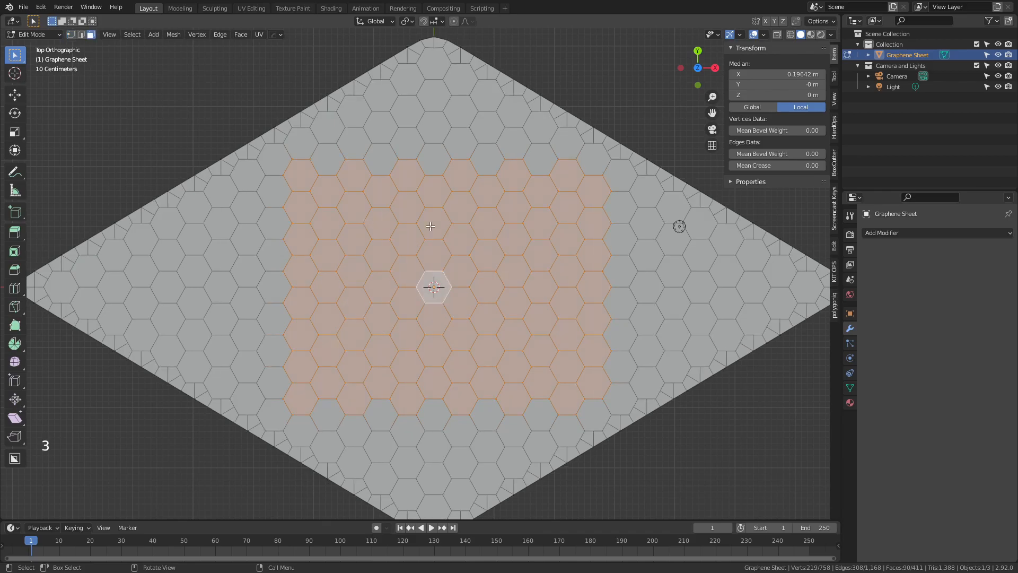
pyautogui.hotkey('ctrl', 'i')
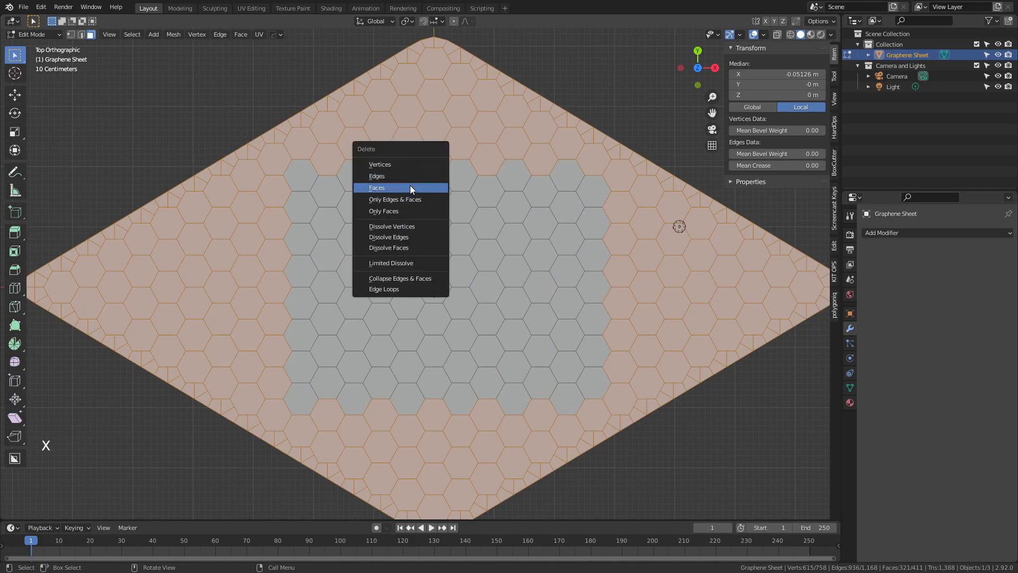
pyautogui.click(410, 187)
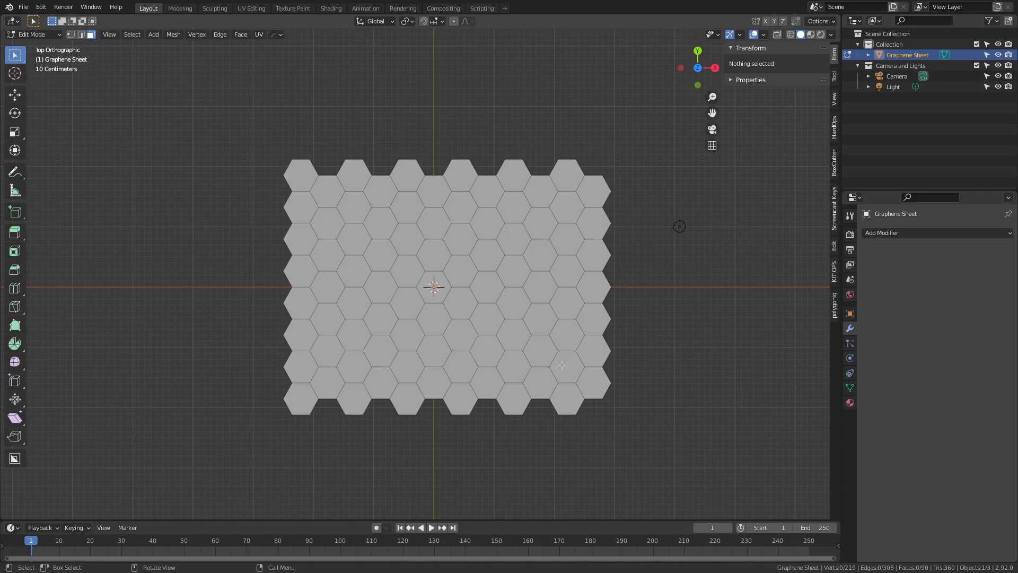
# Return to Object Mode and add a Wireframe modifier to the Graphene Sheet
pyautogui.press('Tab')
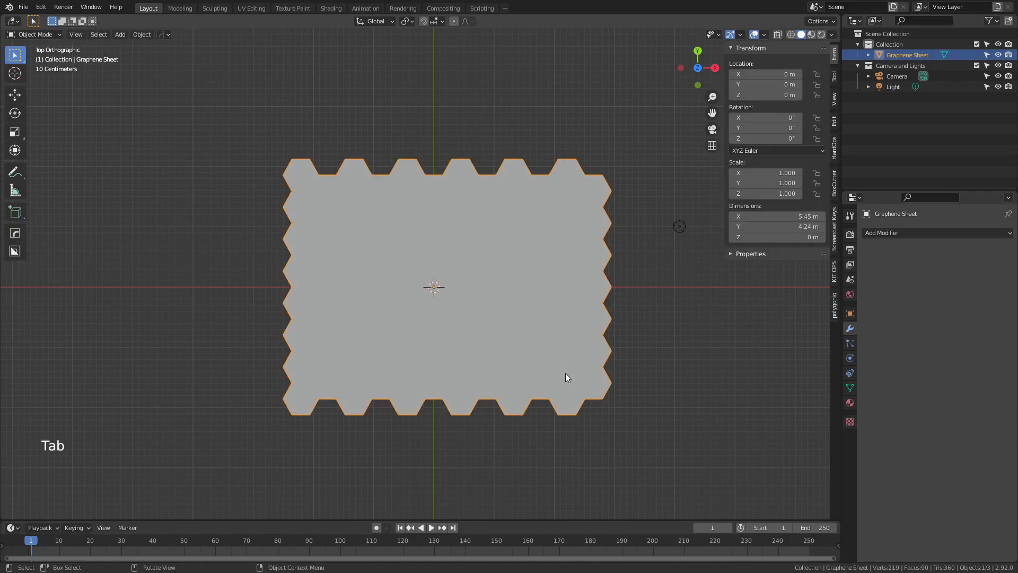
pyautogui.click(886, 232)
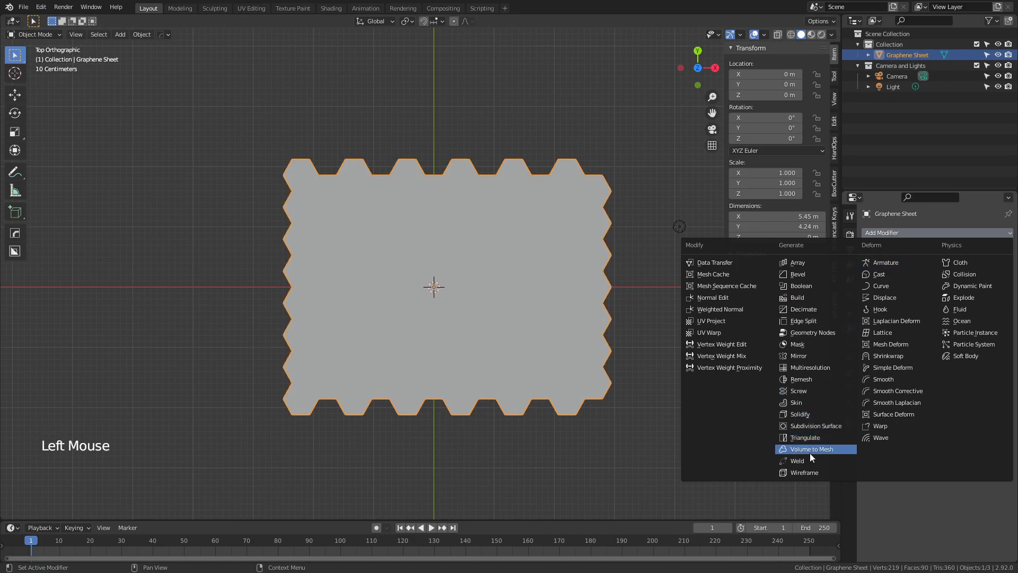
pyautogui.click(806, 472)
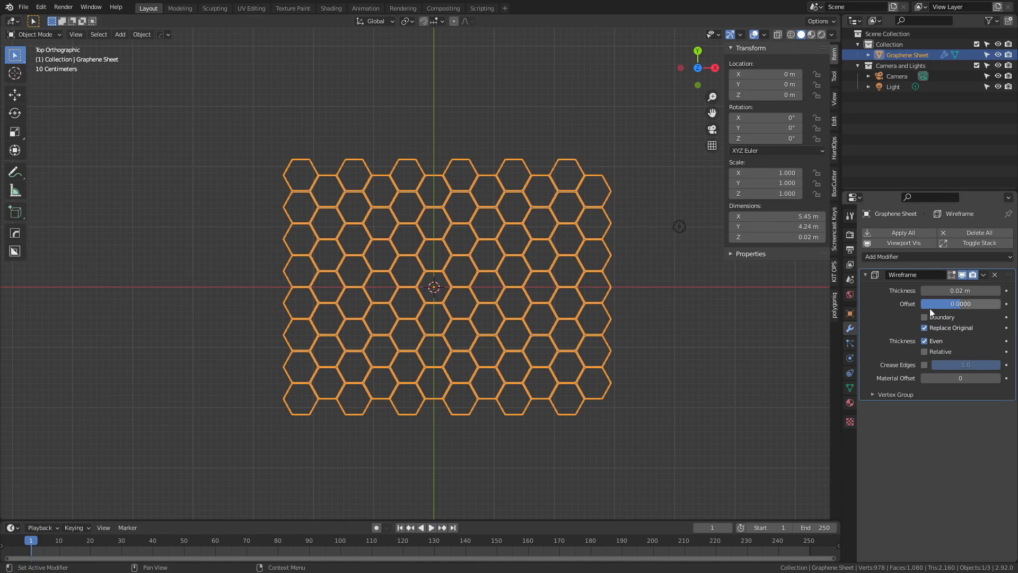
# Enable the Boundary option of the Wireframe modifier, keeping Replace Original on
pyautogui.click(925, 327)
pyautogui.moveTo(656, 381); pyautogui.dragTo(621, 291, button='middle')
pyautogui.scroll(2, 641, 364)
pyautogui.keyDown('shift'); pyautogui.moveTo(642, 364); pyautogui.dragTo(535, 263, button='middle'); pyautogui.keyUp('shift')
pyautogui.scroll(3, 535, 264)
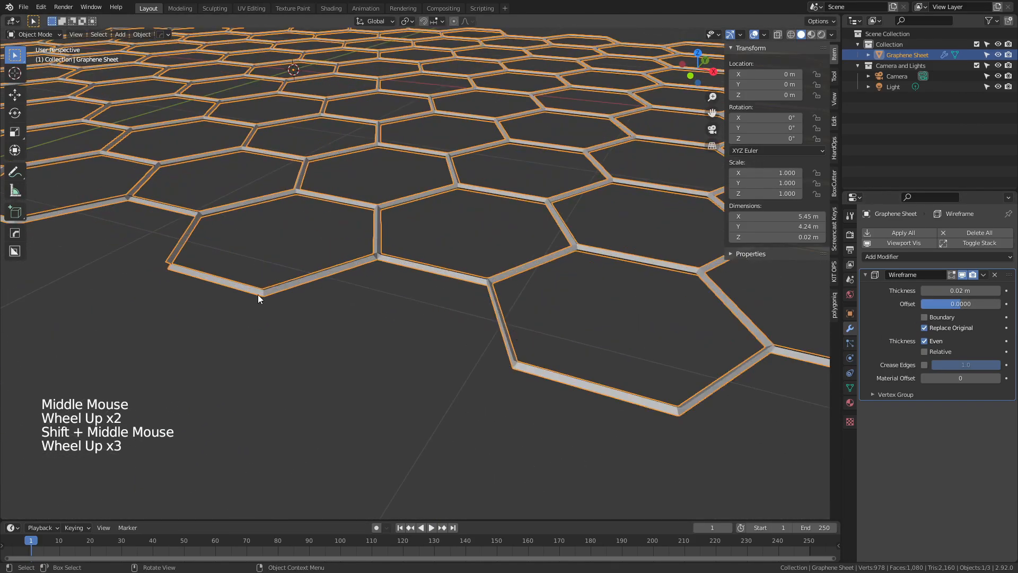
pyautogui.click(924, 317)
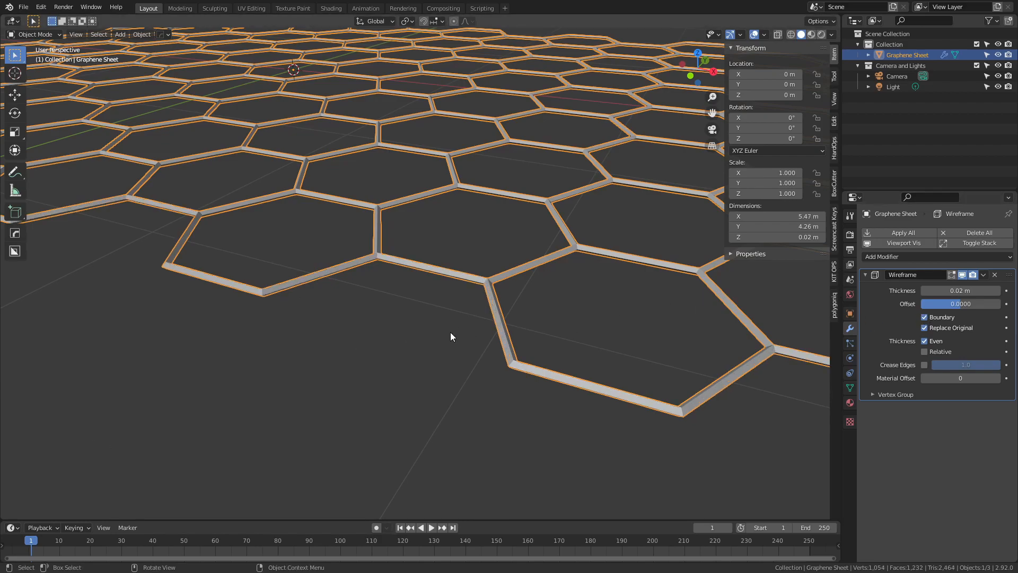
# Try thicker wireframe struts, then set the Wireframe thickness to 0.005 m
pyautogui.keyDown('shift'); pyautogui.moveTo(960, 290); pyautogui.dragTo(992, 290); pyautogui.keyUp('shift')
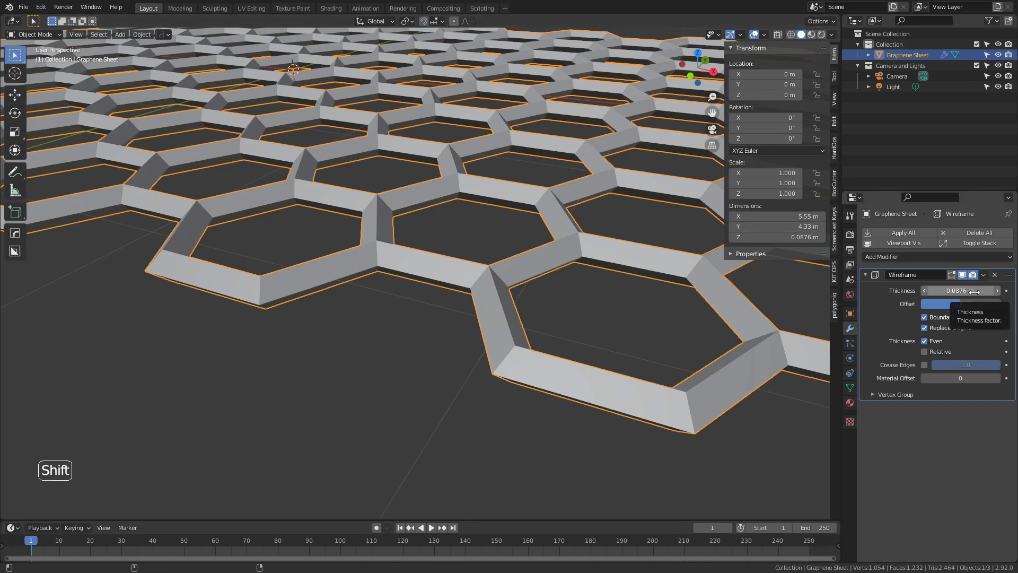
pyautogui.keyDown('shift'); pyautogui.moveTo(975, 291); pyautogui.dragTo(963, 292); pyautogui.keyUp('shift')
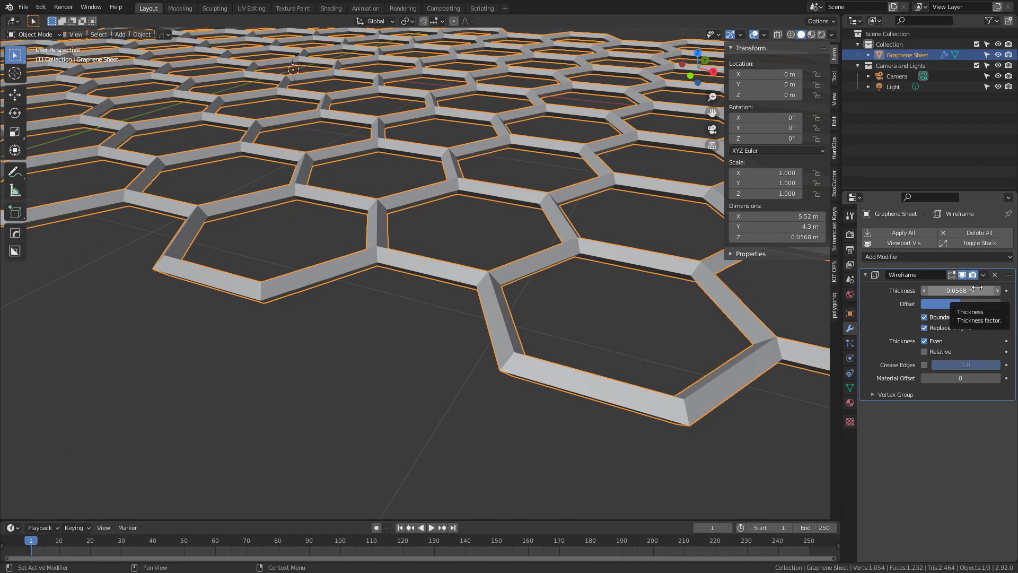
pyautogui.click(964, 291)
pyautogui.write('.005')
pyautogui.press('Return')
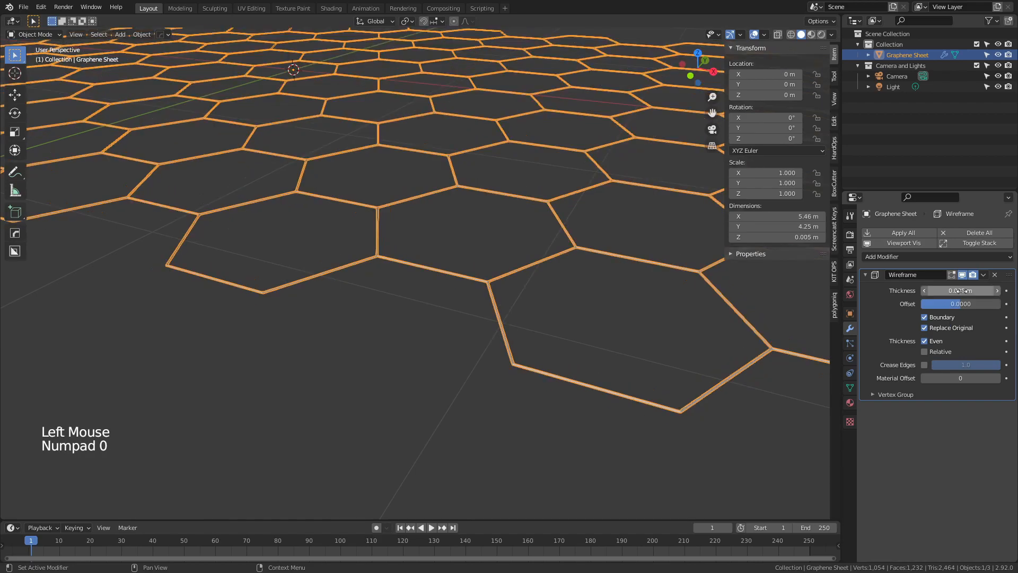
# Multiply the Wireframe thickness by 10 to make it 0.05 m, and deselect the sheet
pyautogui.click(949, 290)
pyautogui.write('*10')
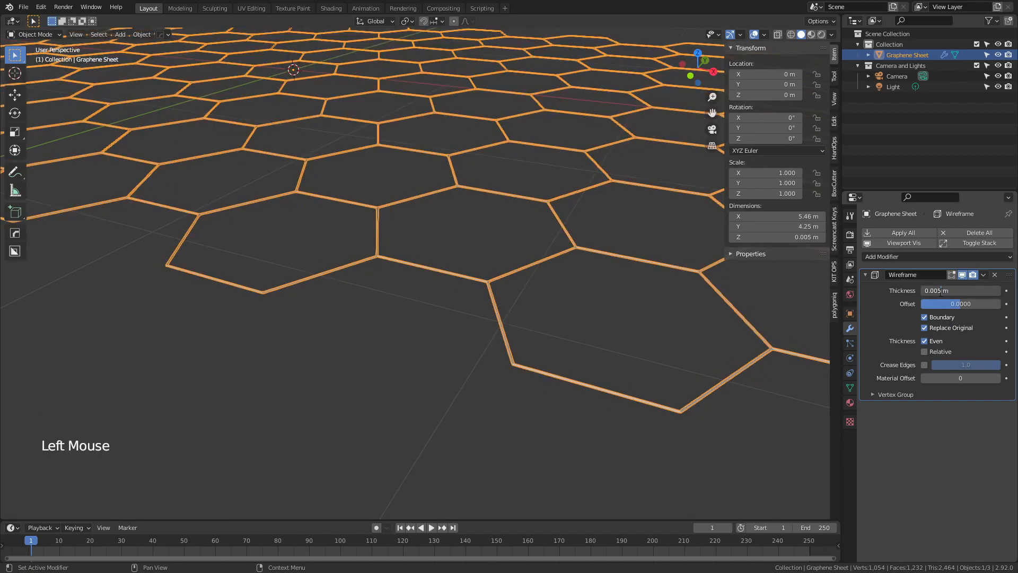
pyautogui.press('Return')
pyautogui.click(657, 323)
pyautogui.scroll(-6, 443, 323)
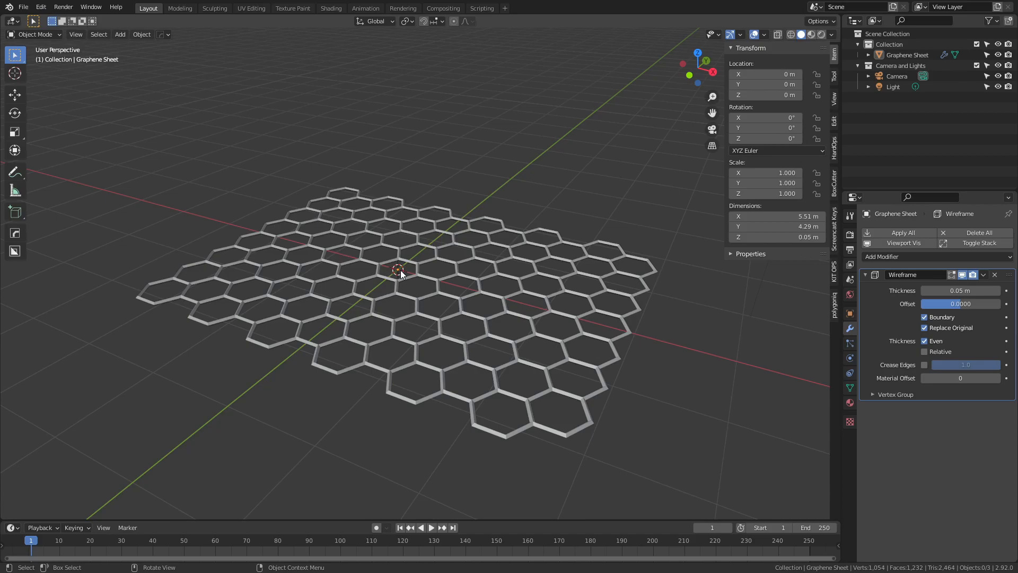
# Add a Bevel modifier to the Graphene Sheet with 2 segments, keeping Angle as its limit method
pyautogui.click(889, 256)
pyautogui.click(815, 298)
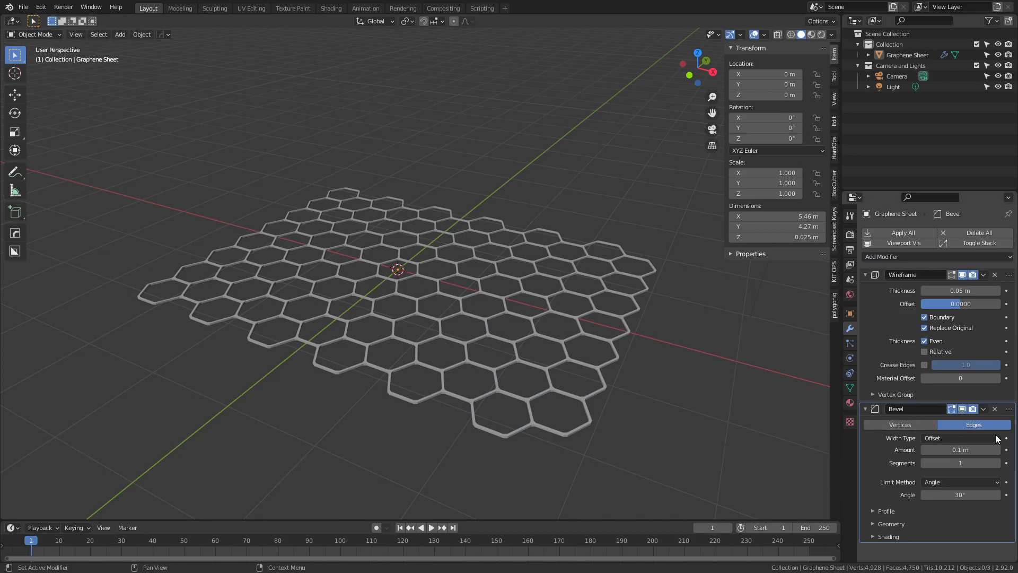
pyautogui.click(998, 463)
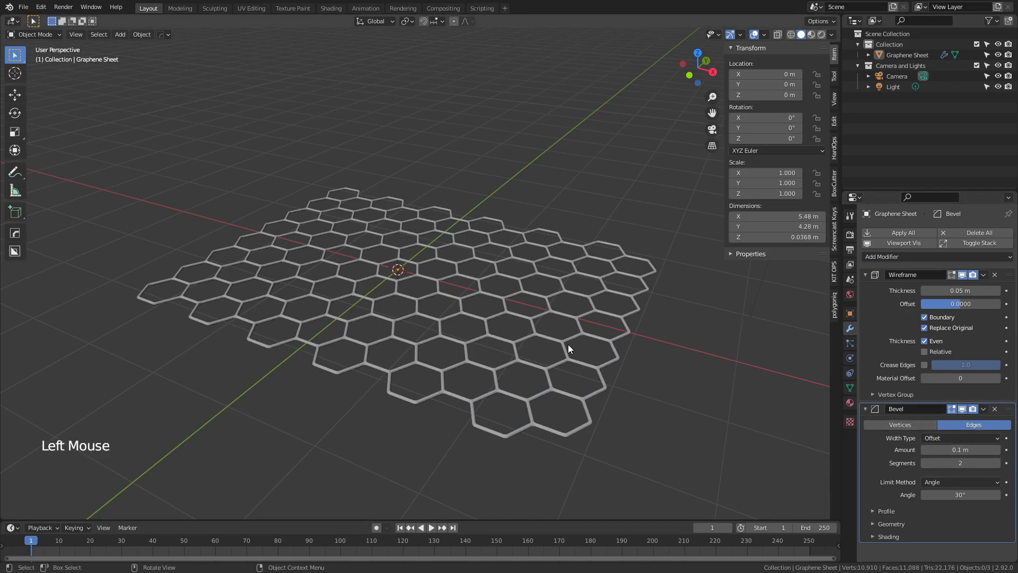
pyautogui.click(965, 483)
pyautogui.click(949, 506)
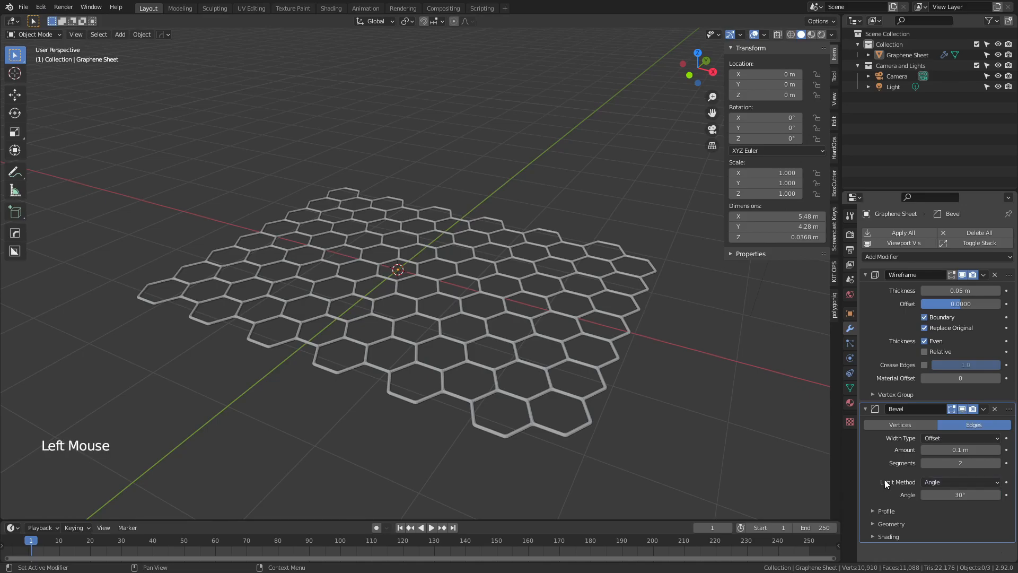
pyautogui.click(889, 476)
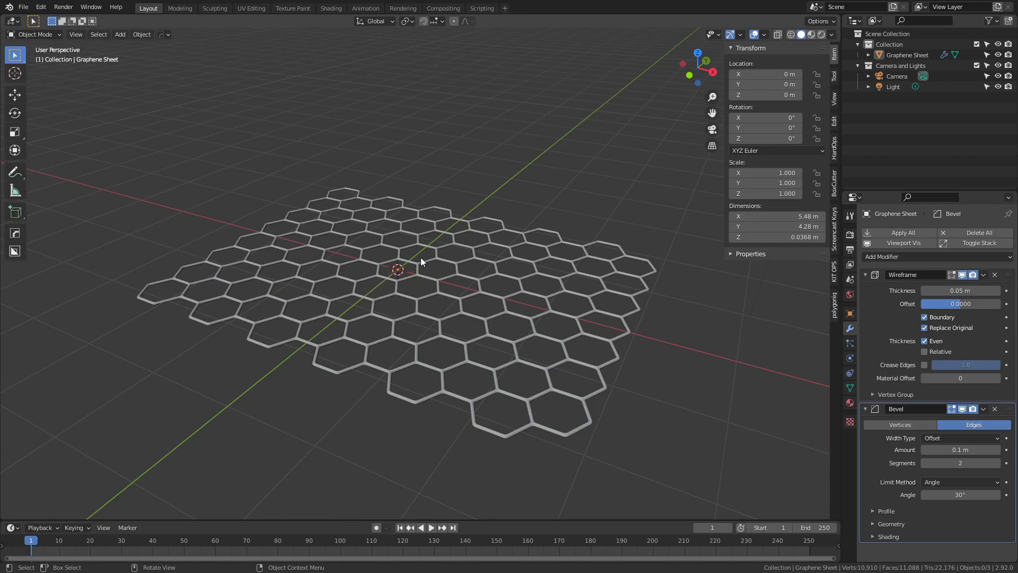
# Select the Graphene Sheet and apply Shade Smooth to it
pyautogui.scroll(7, 336, 338)
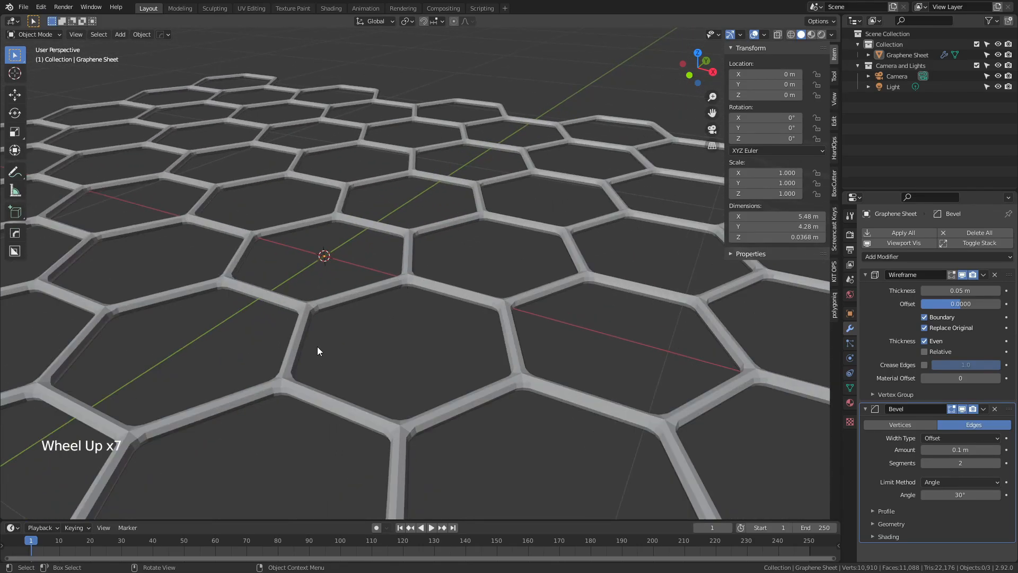
pyautogui.click(290, 358)
pyautogui.rightClick(289, 358)
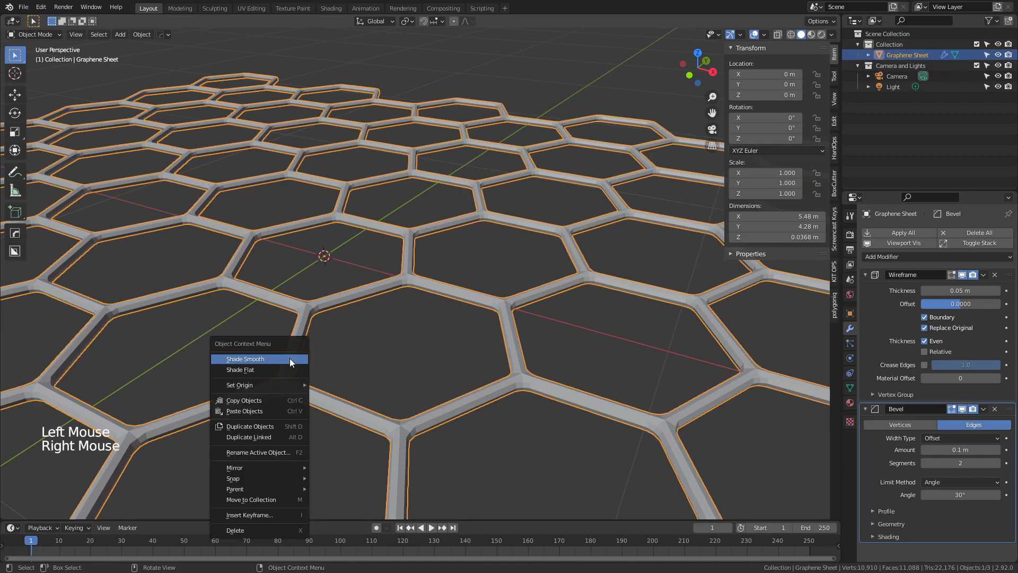
pyautogui.click(290, 358)
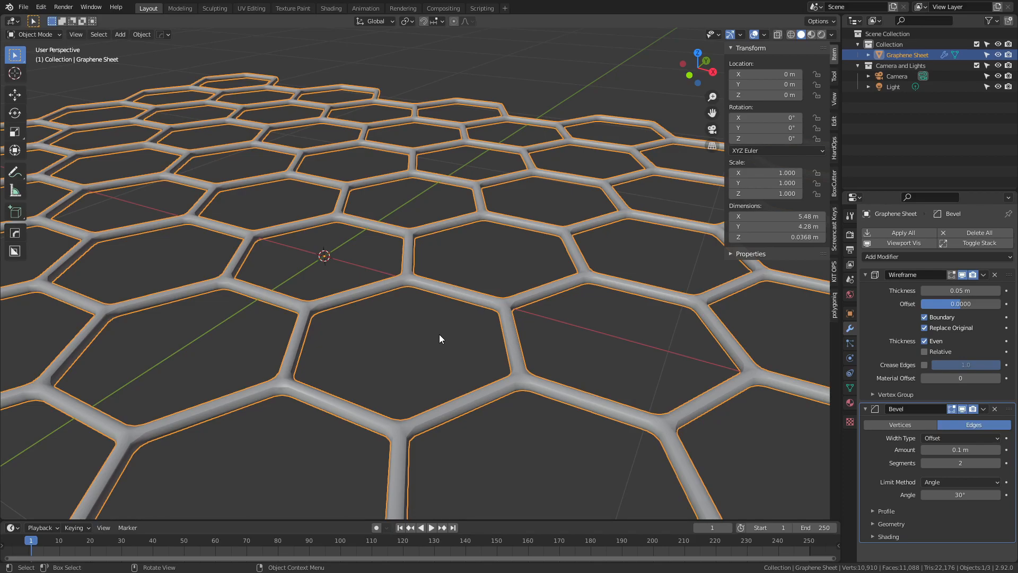
# Set the Bevel amount to 0.012 m and turn off the Bevel modifier's viewport display
pyautogui.click(966, 450)
pyautogui.keyDown('shift'); pyautogui.moveTo(967, 449); pyautogui.dragTo(955, 449); pyautogui.keyUp('shift')
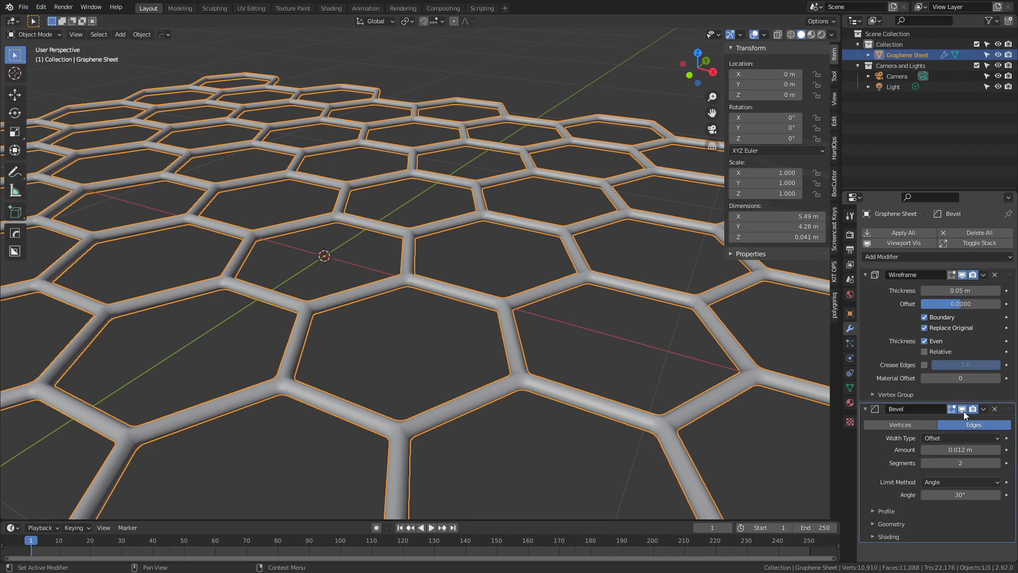
pyautogui.click(963, 409)
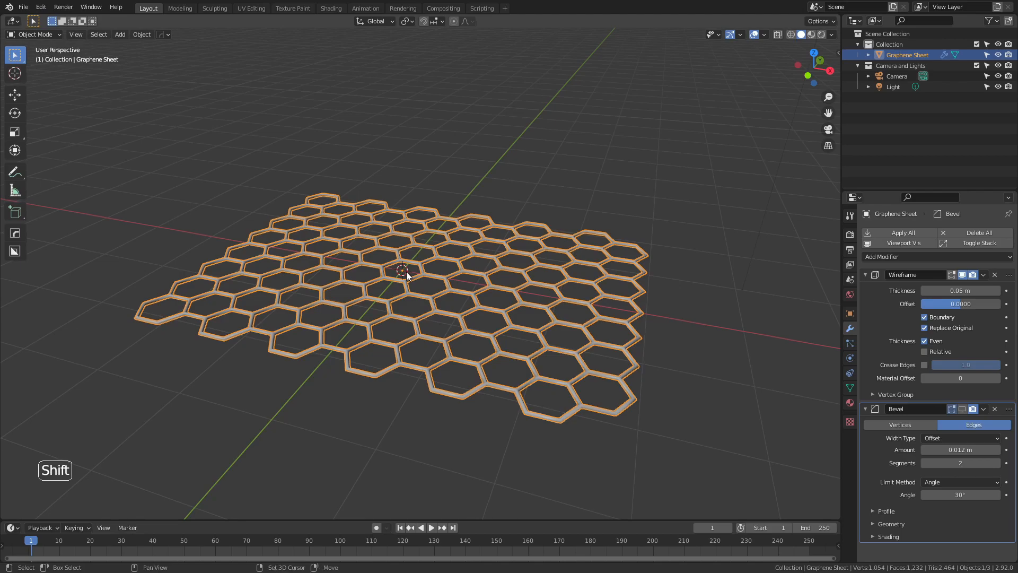
# Duplicate the Graphene Sheet in place and rename the copy "Backup Graphene Sheet"
pyautogui.hotkey('shift', 'd')
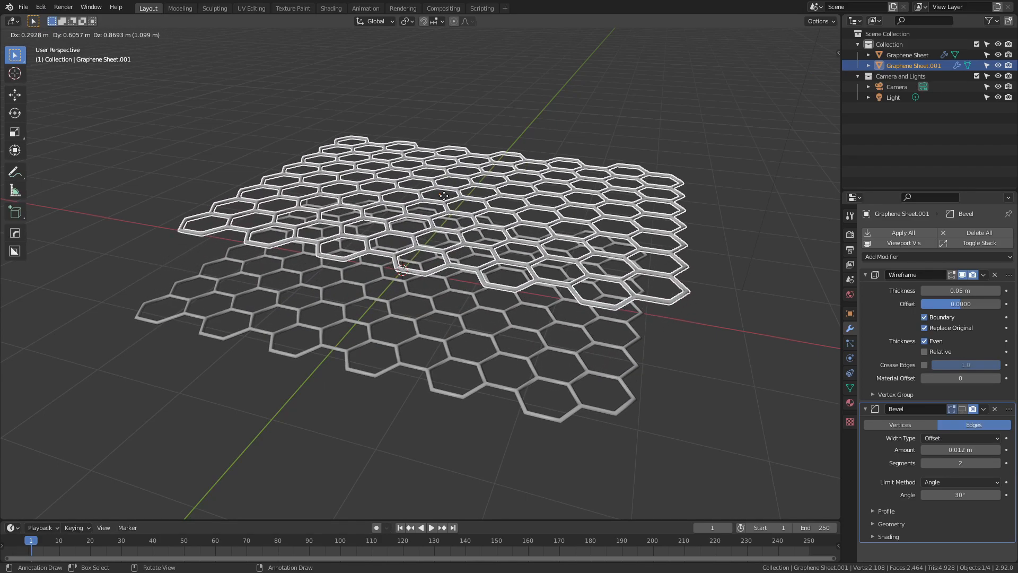
pyautogui.press('Escape')
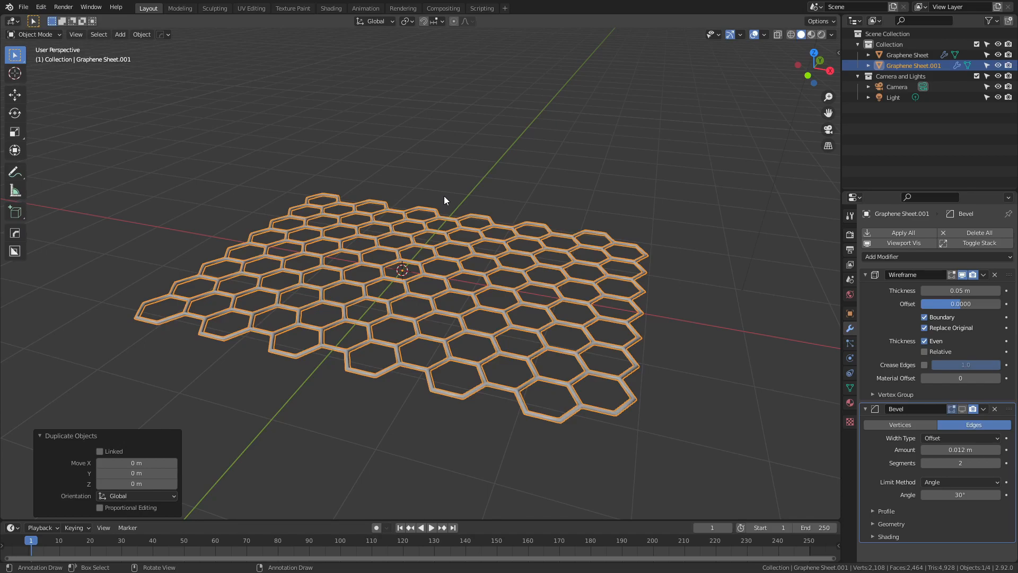
pyautogui.press('F2')
pyautogui.write('Backup Graphene Sheet')
pyautogui.press('Return')
# Move the backup sheet into a new collection named "Backup Collection" and hide it from the viewport
pyautogui.press('m')
pyautogui.click(402, 289)
pyautogui.write('Backup Collection')
pyautogui.click(406, 321)
pyautogui.click(998, 107)
# Open the original Graphene Sheet for vertex editing and enable proportional editing with Smooth falloff
pyautogui.click(454, 289)
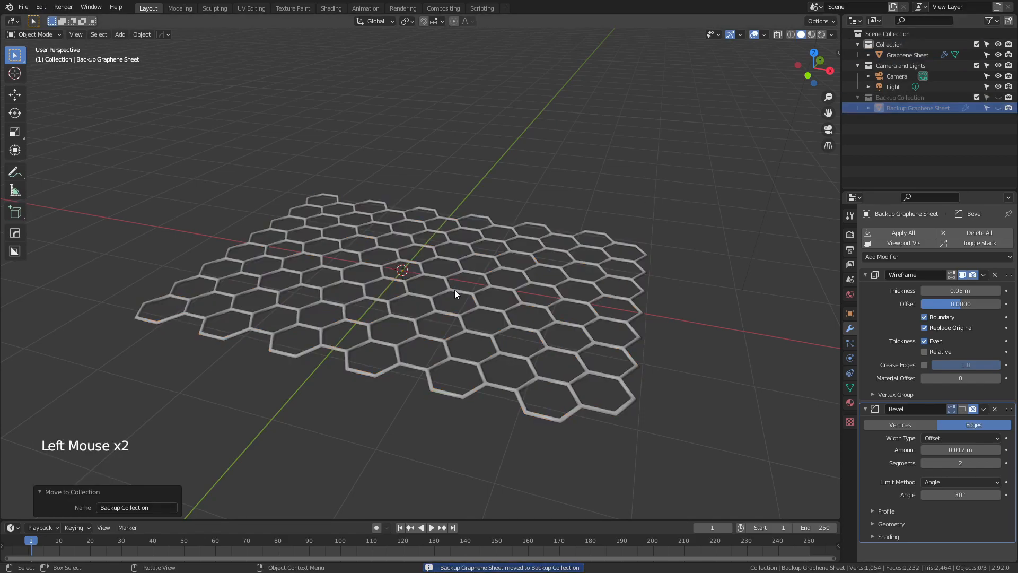
pyautogui.click(455, 290)
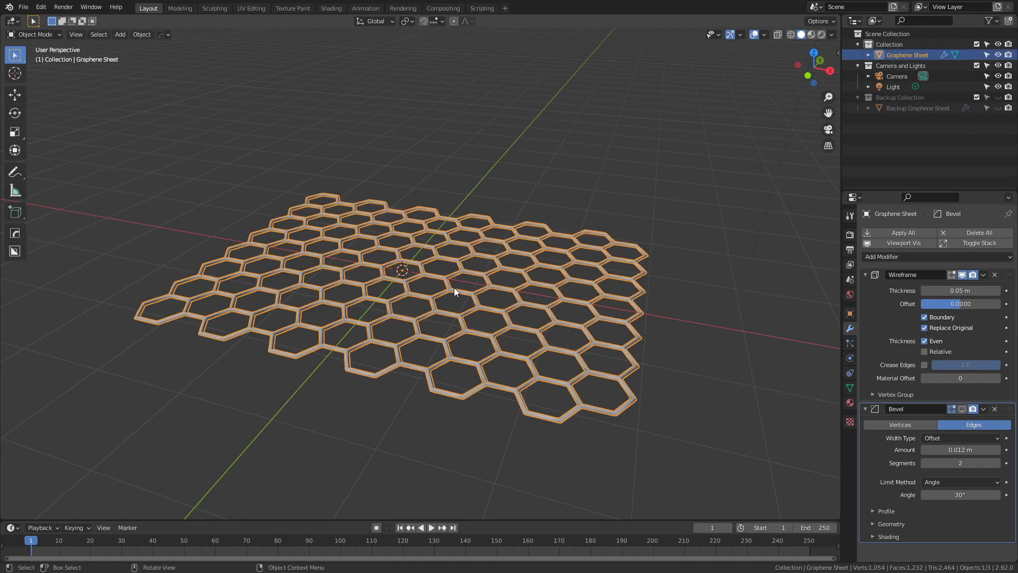
pyautogui.scroll(-1, 448, 293)
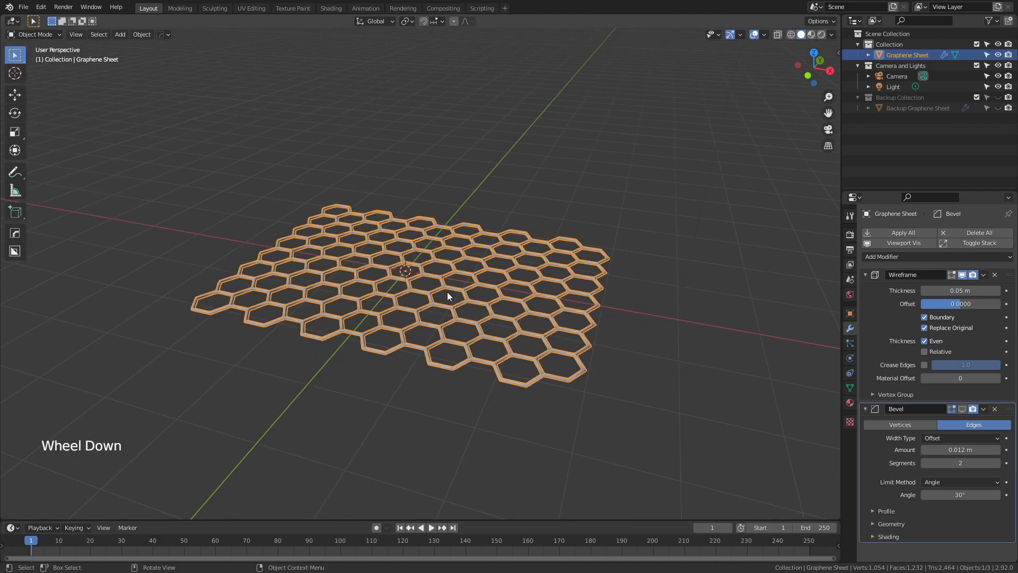
pyautogui.press('Tab')
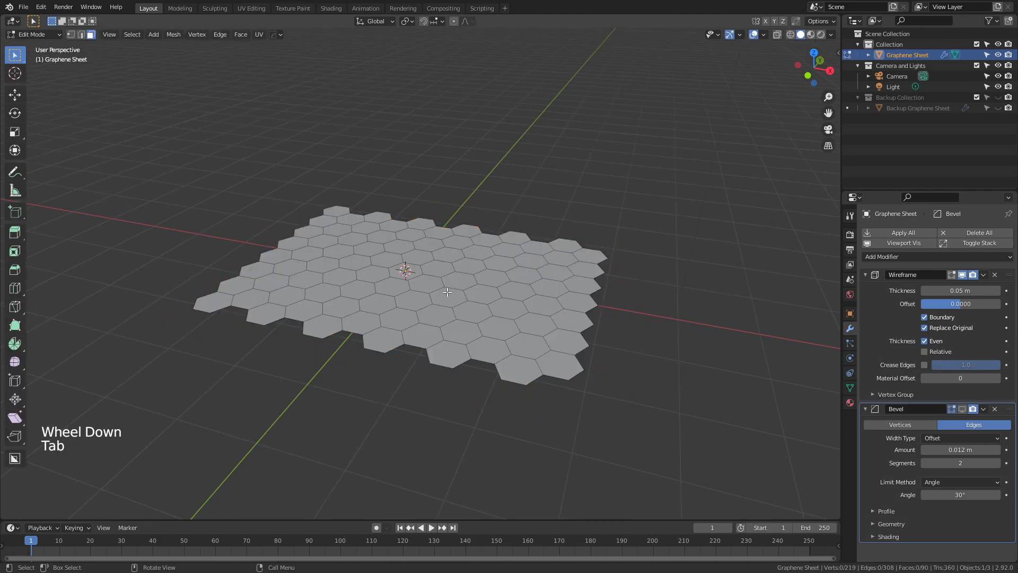
pyautogui.press('1')
pyautogui.press('o')
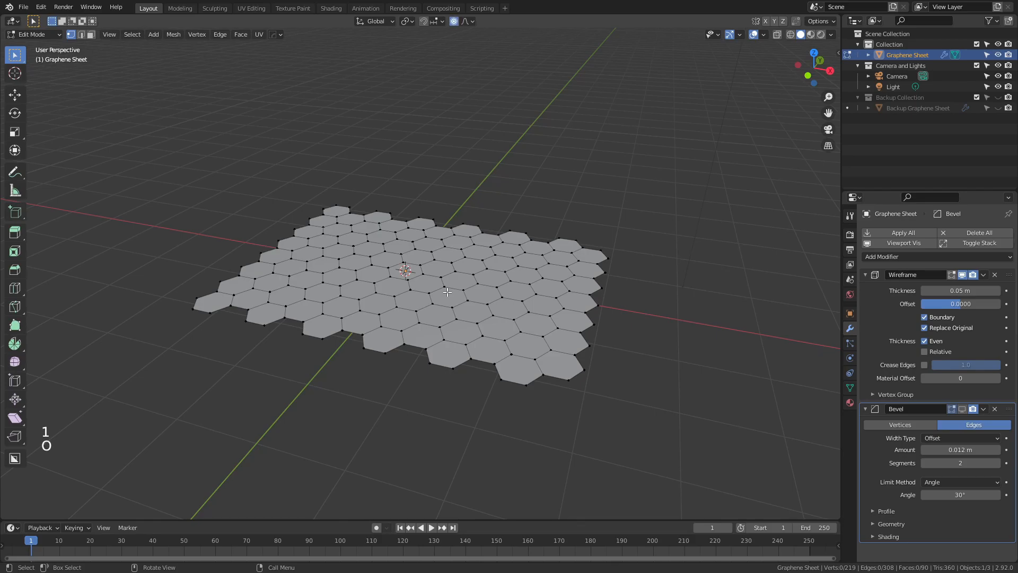
pyautogui.click(472, 22)
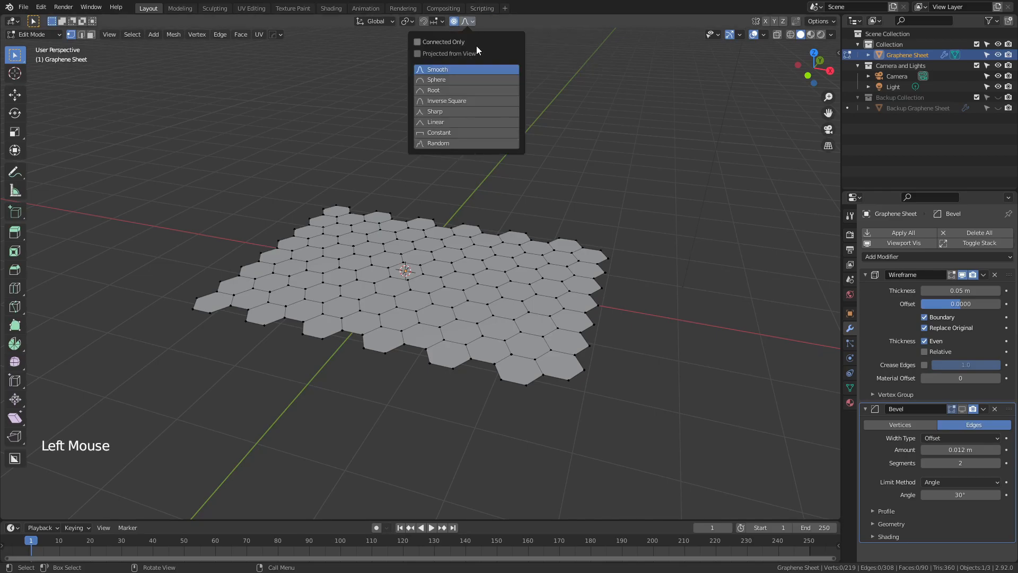
# Lower a vertex on the -X side of the origin about 0.64 m along Z, with a proportional size of about 2.14
pyautogui.click(370, 264)
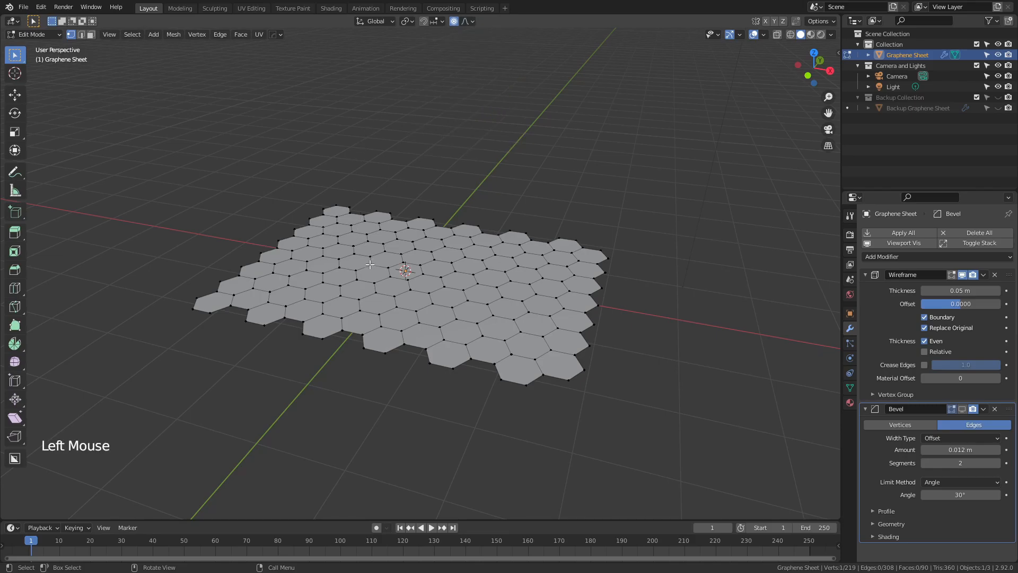
pyautogui.press('g')
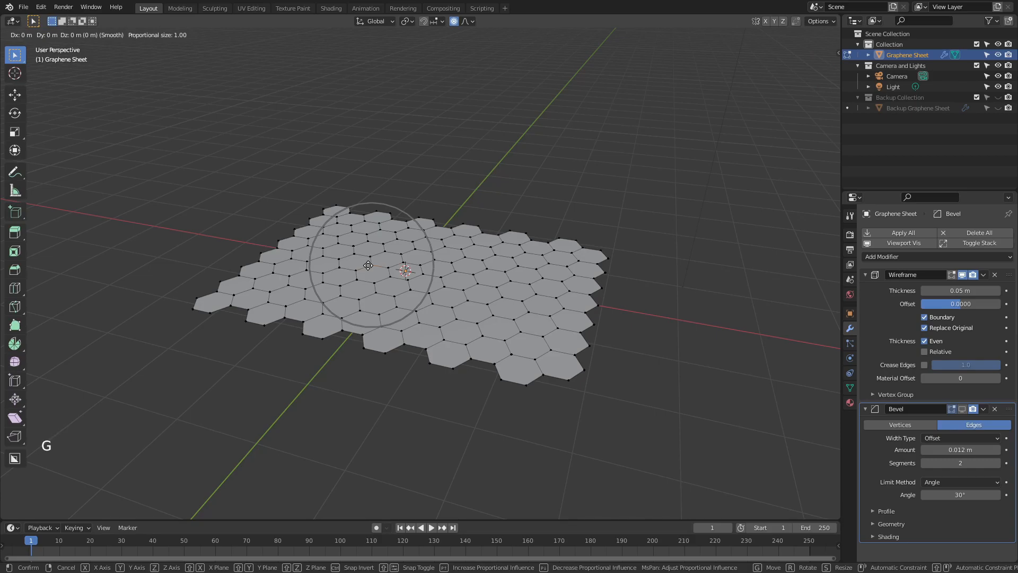
pyautogui.press('z')
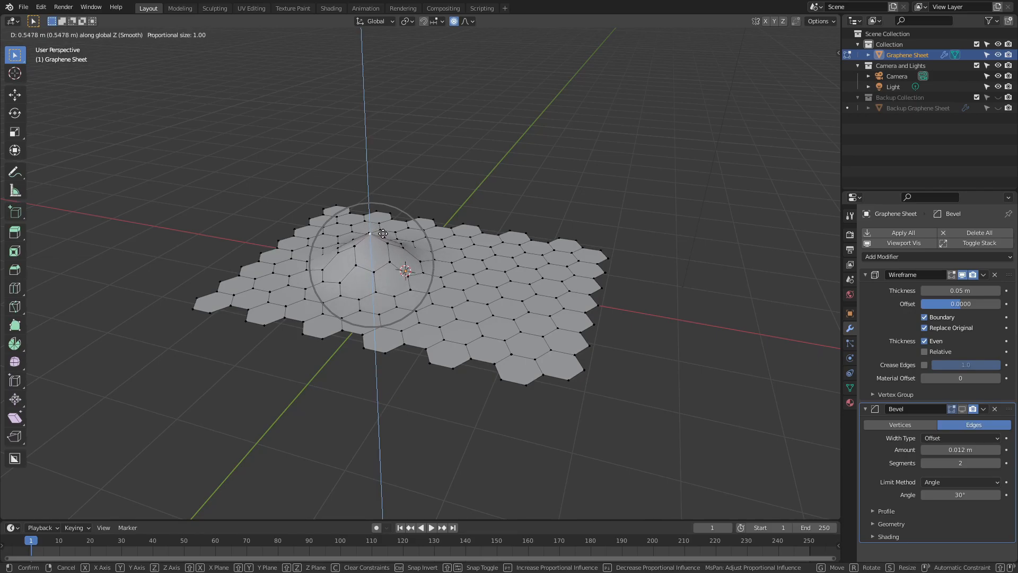
pyautogui.scroll(-8, 383, 234)
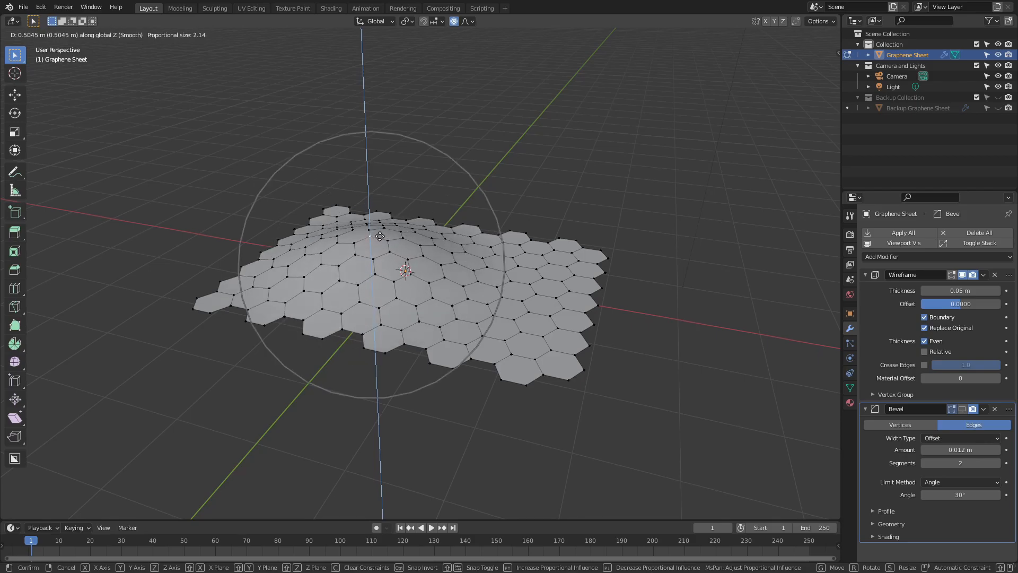
pyautogui.press('Escape')
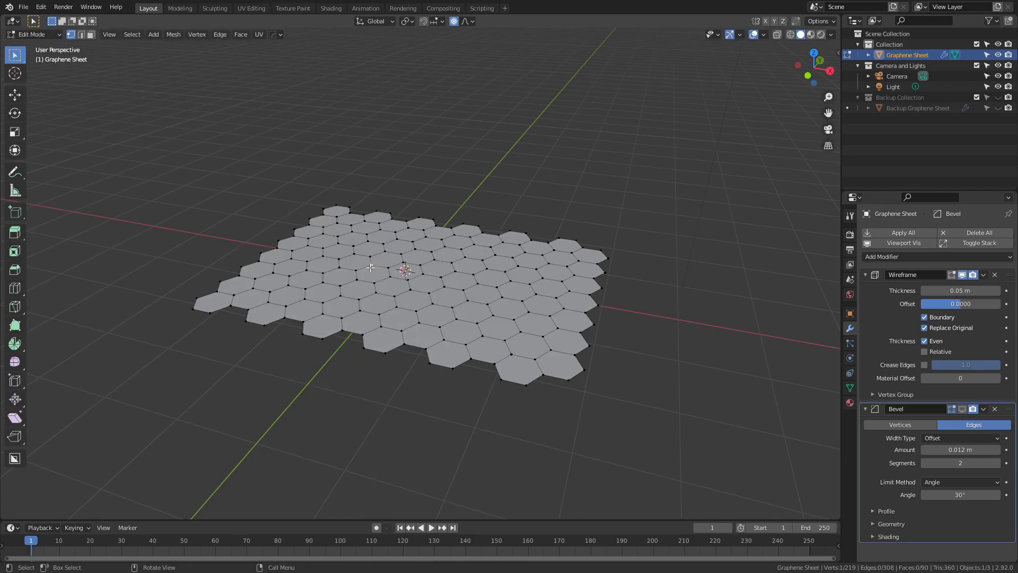
pyautogui.press('g')
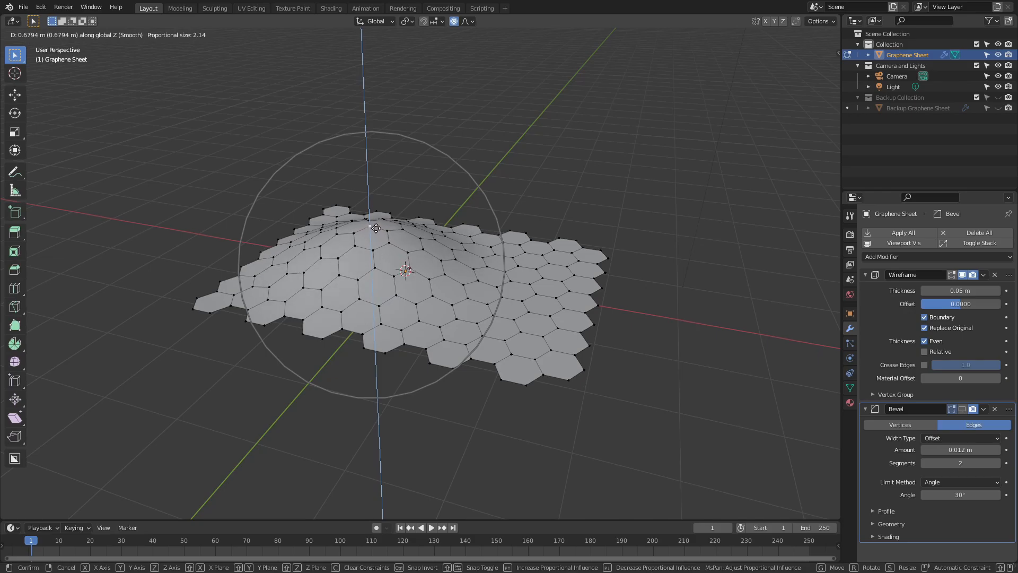
pyautogui.click(376, 301)
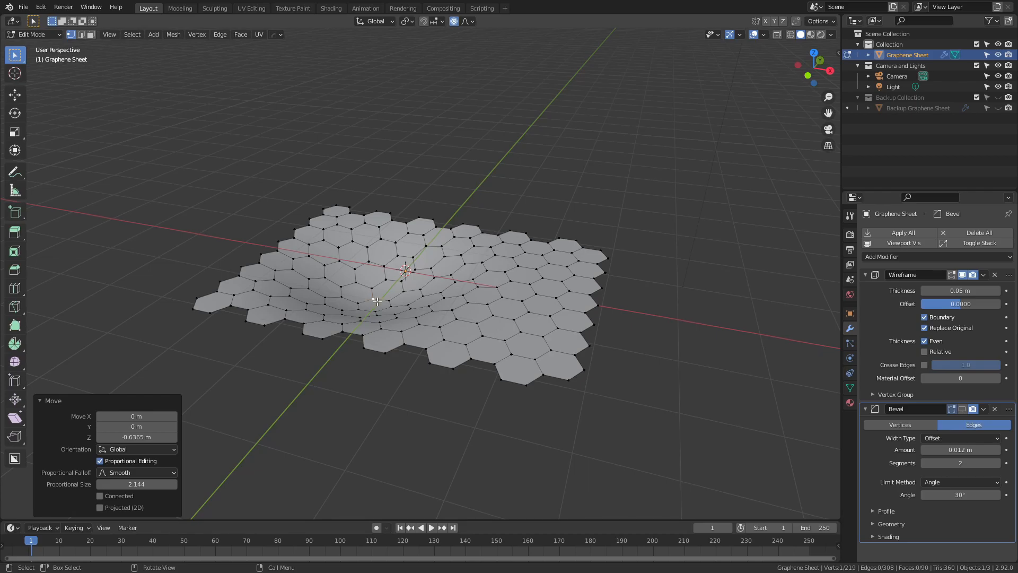
# Raise a vertex at the sheet's +X, +Y corner using proportional editing
pyautogui.click(580, 241)
pyautogui.press('g')
pyautogui.click(469, 341)
# Lower a vertex near the sheet's +X, -Y corner along Z with a smaller proportional influence
pyautogui.click(482, 337)
pyautogui.press('g')
pyautogui.press('z')
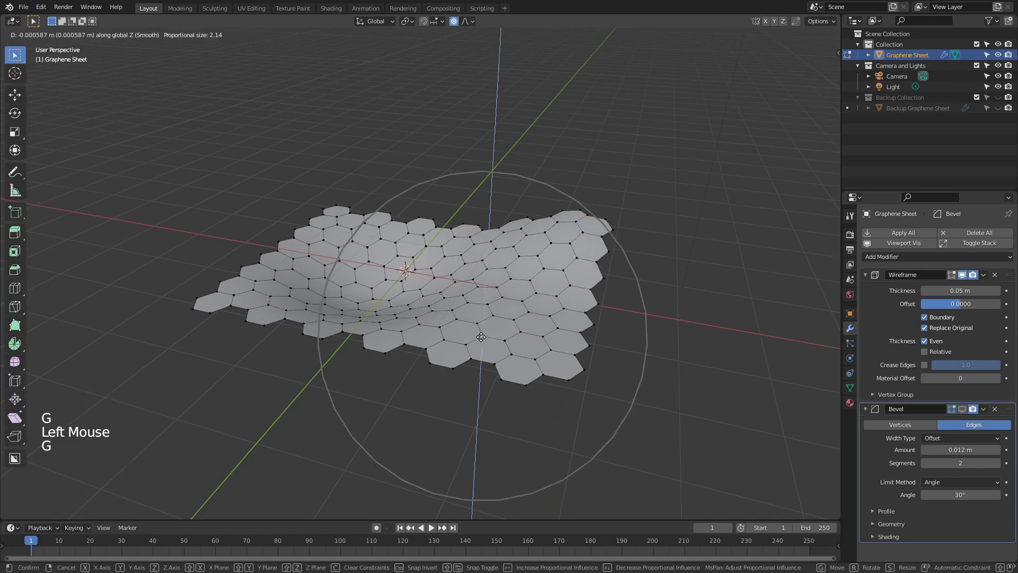
pyautogui.scroll(4, 477, 357)
pyautogui.click(476, 364)
# Raise the vertex at the sheet's -X, +Y corner about 0.63 m along Z, with a proportional size of about 2.85
pyautogui.click(336, 206)
pyautogui.press('g')
pyautogui.press('z')
pyautogui.scroll(-7, 338, 188)
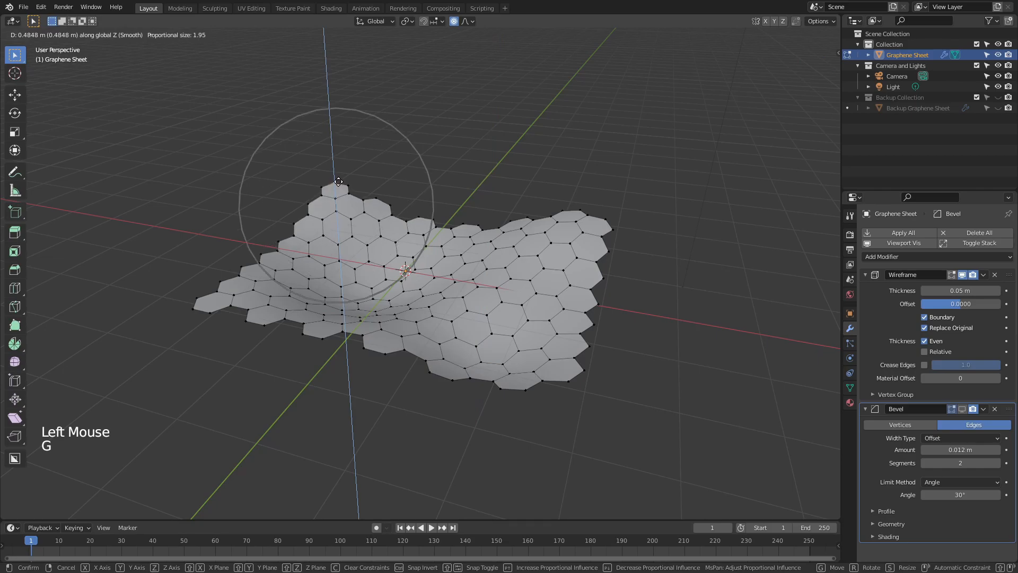
pyautogui.click(454, 263)
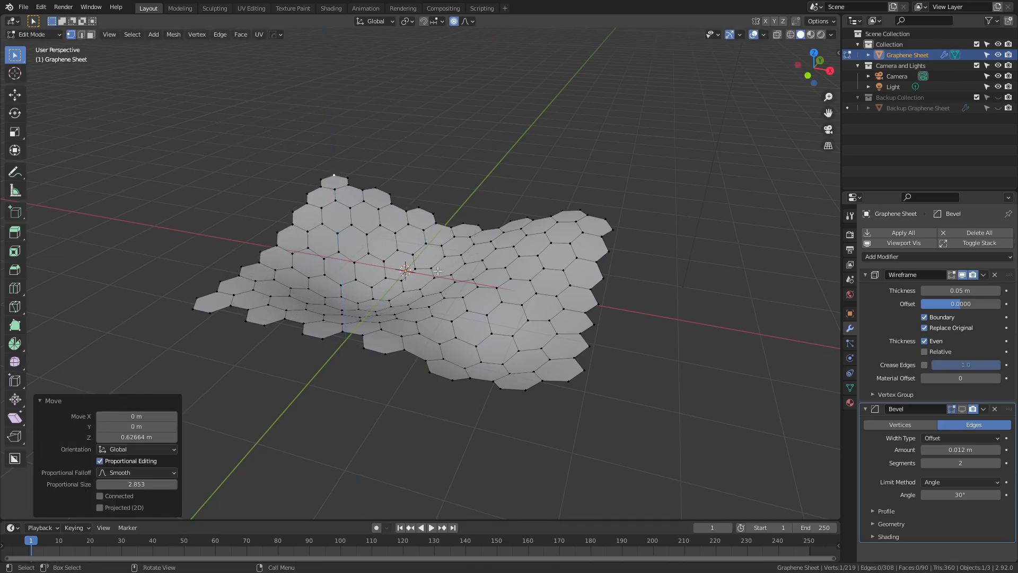
pyautogui.press('Tab')
pyautogui.press('Tab')
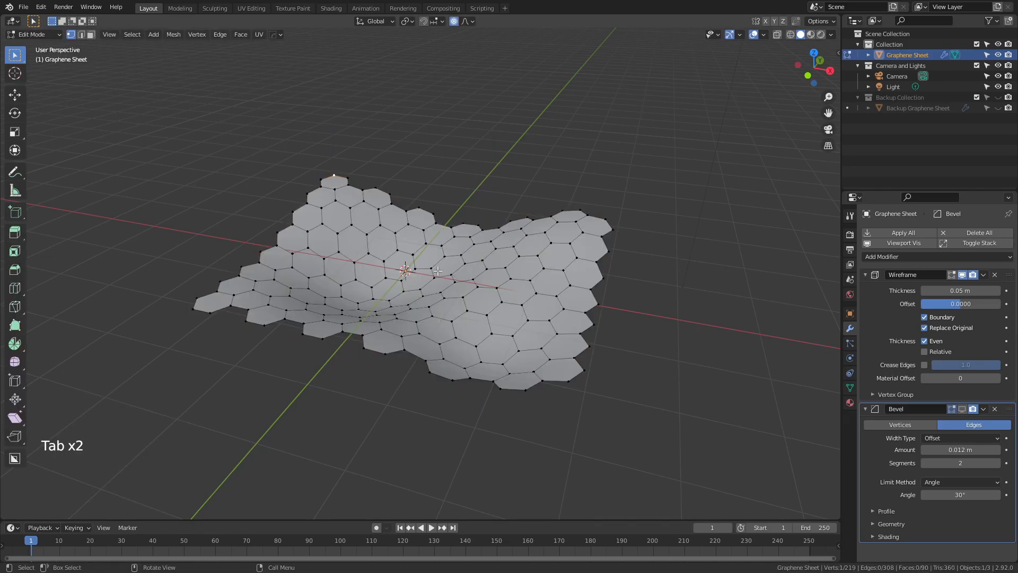
# Leave Edit Mode, hide the Destructive Graphene Sheet, and unhide and select the flat Backup Graphene Sheet
pyautogui.press('Tab')
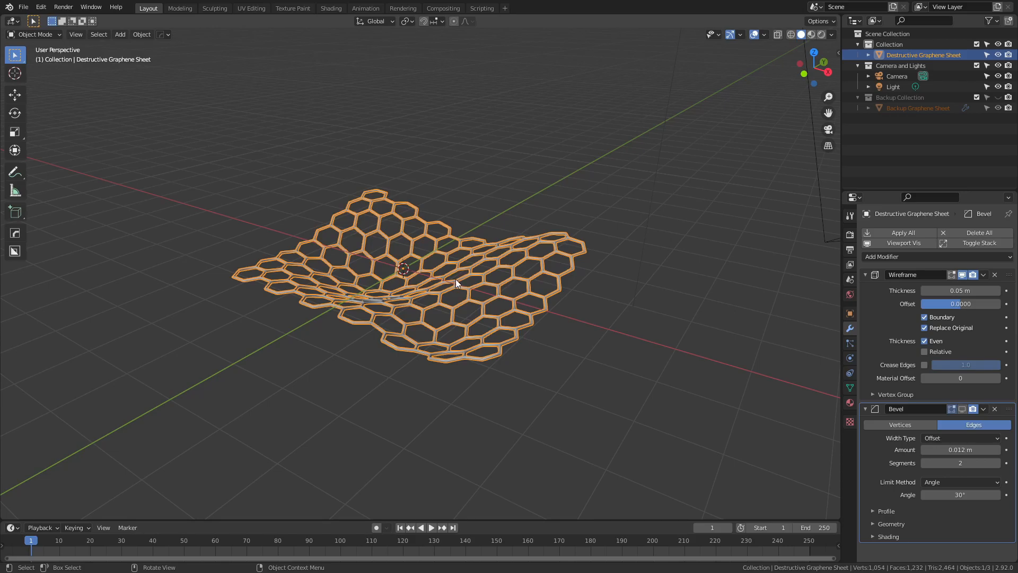
pyautogui.press('h')
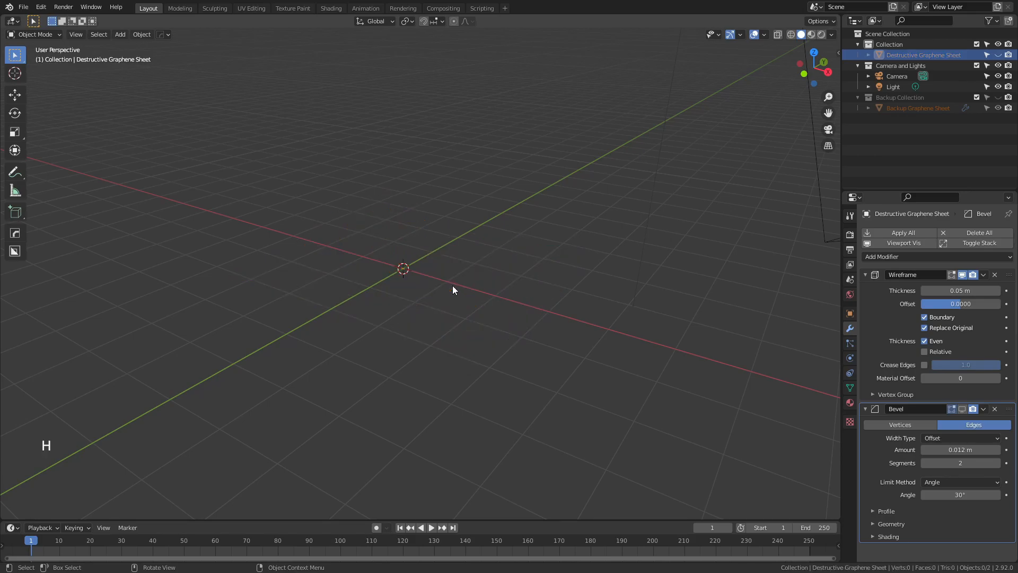
pyautogui.click(999, 97)
pyautogui.click(998, 107)
pyautogui.click(938, 108)
pyautogui.click(998, 108)
pyautogui.click(473, 270)
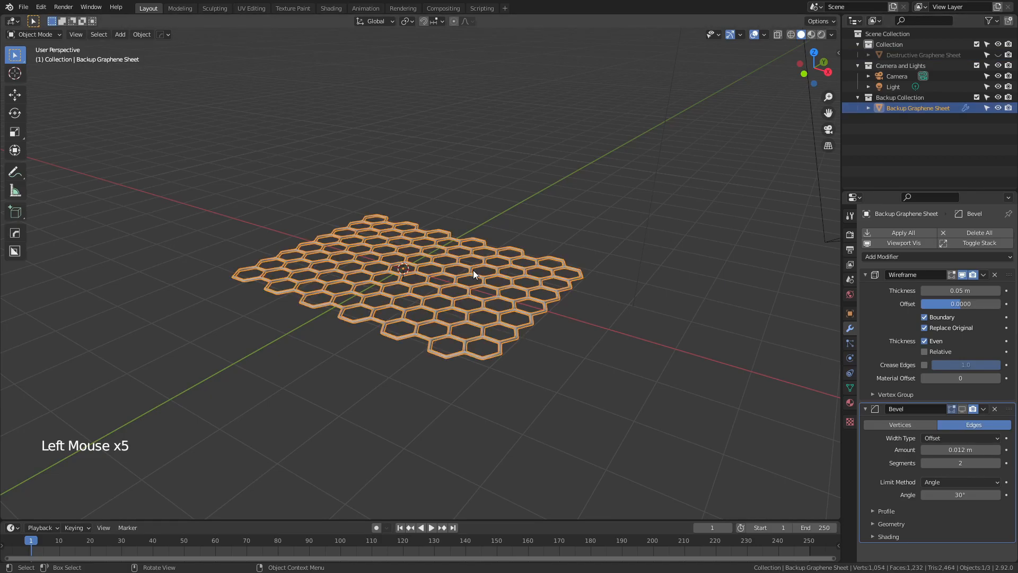
# Create an in-place duplicate of the Backup Graphene Sheet named "Non-destructive Graphene" and move it into Collection
pyautogui.hotkey('shift', 'd')
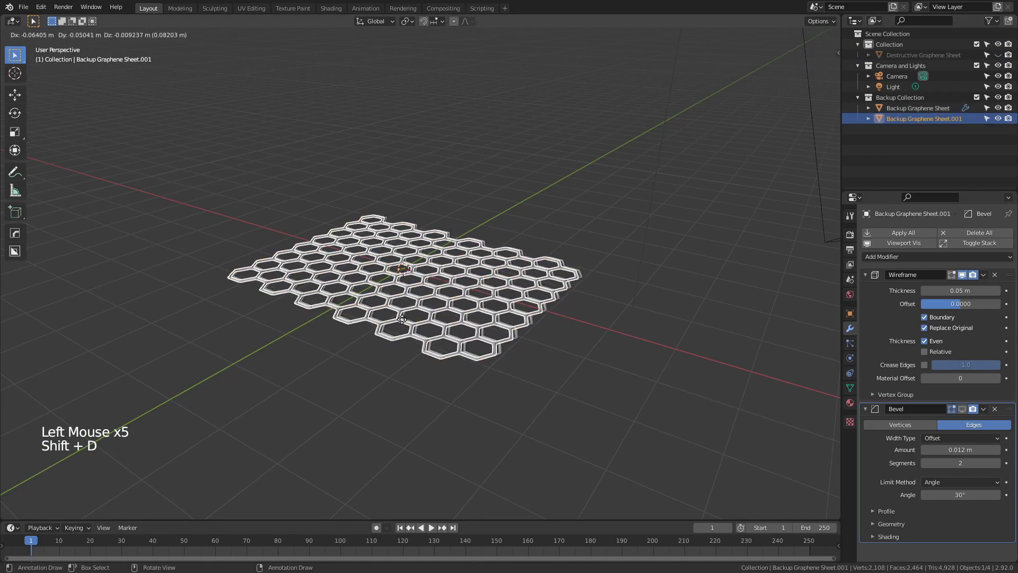
pyautogui.rightClick(426, 243)
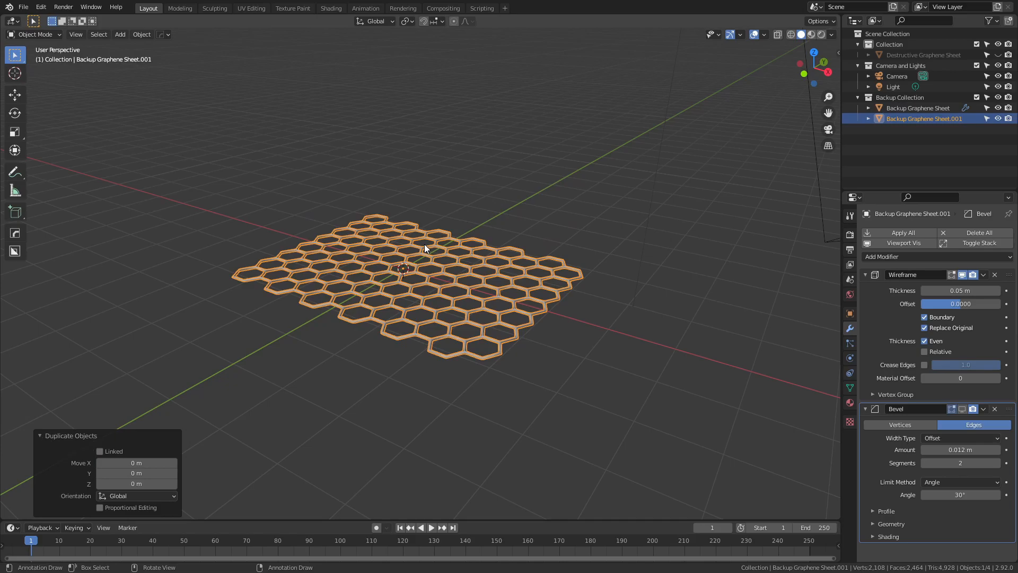
pyautogui.press('F2')
pyautogui.write('Non-destruct')
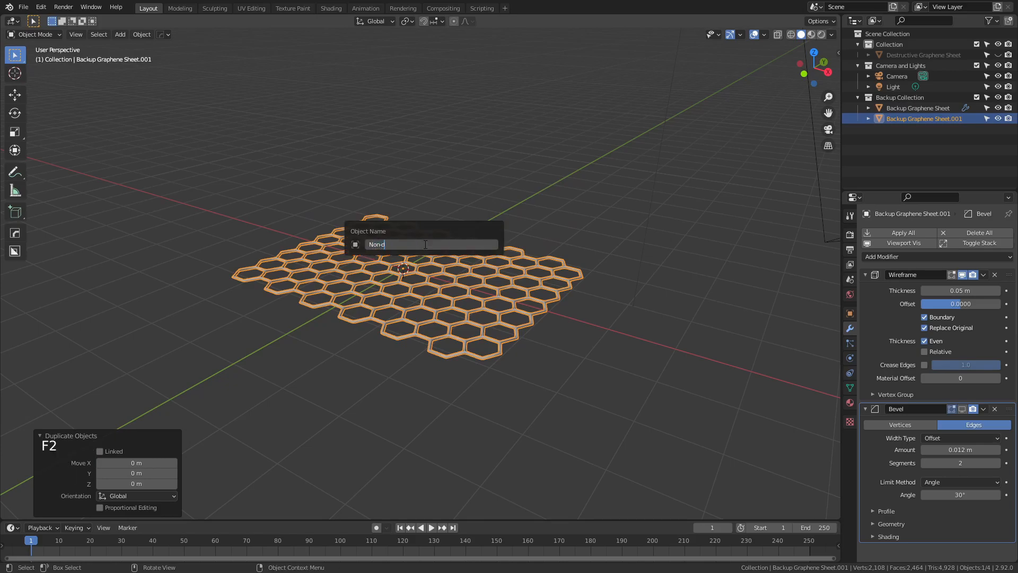
pyautogui.write('ive Graphene')
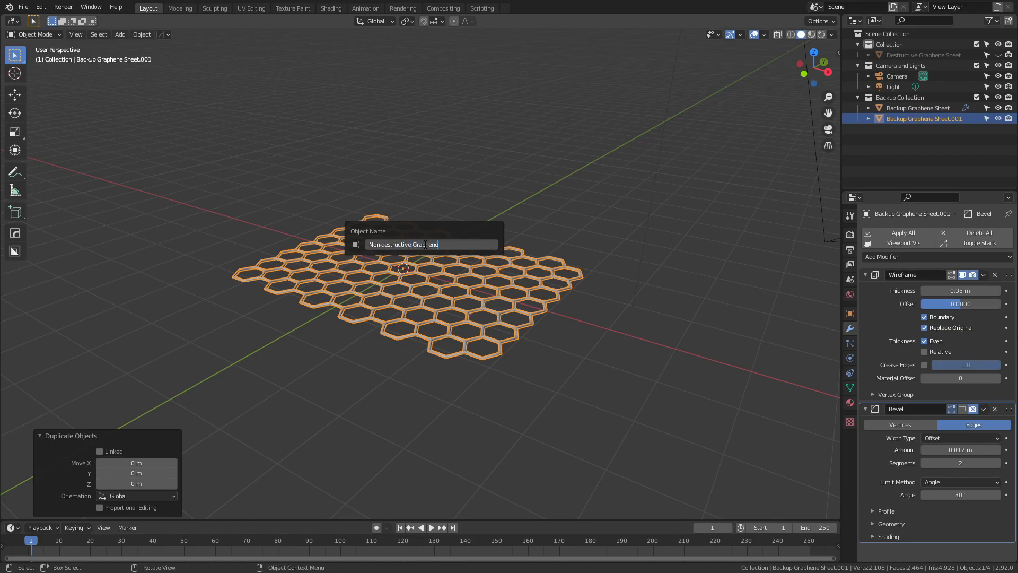
pyautogui.press('Return')
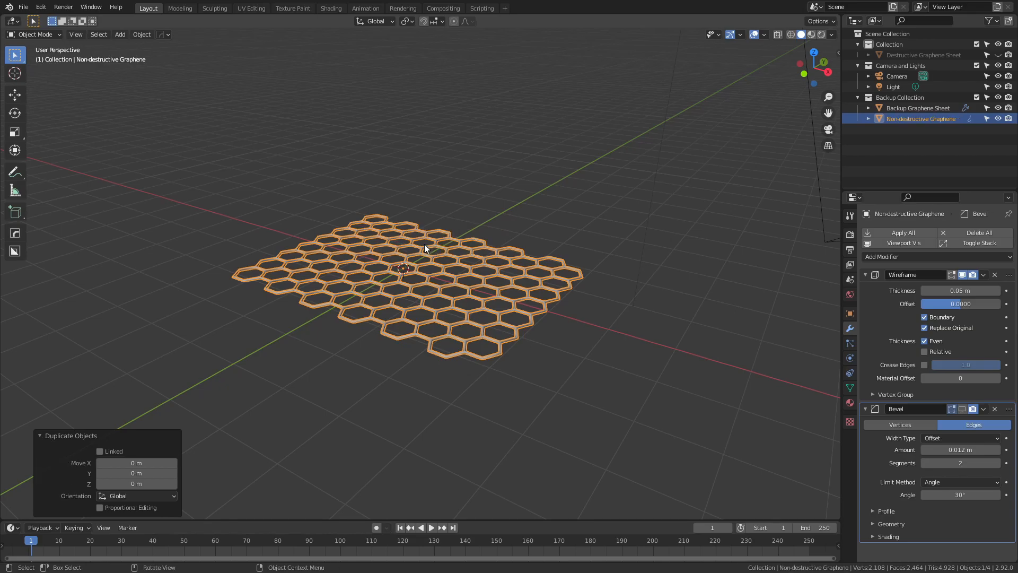
pyautogui.press('m')
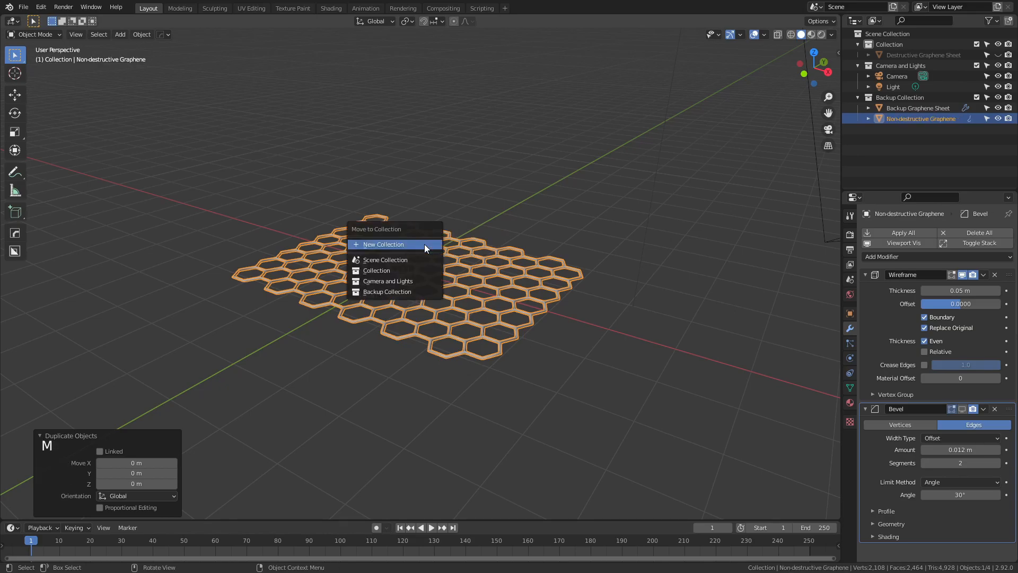
pyautogui.click(404, 270)
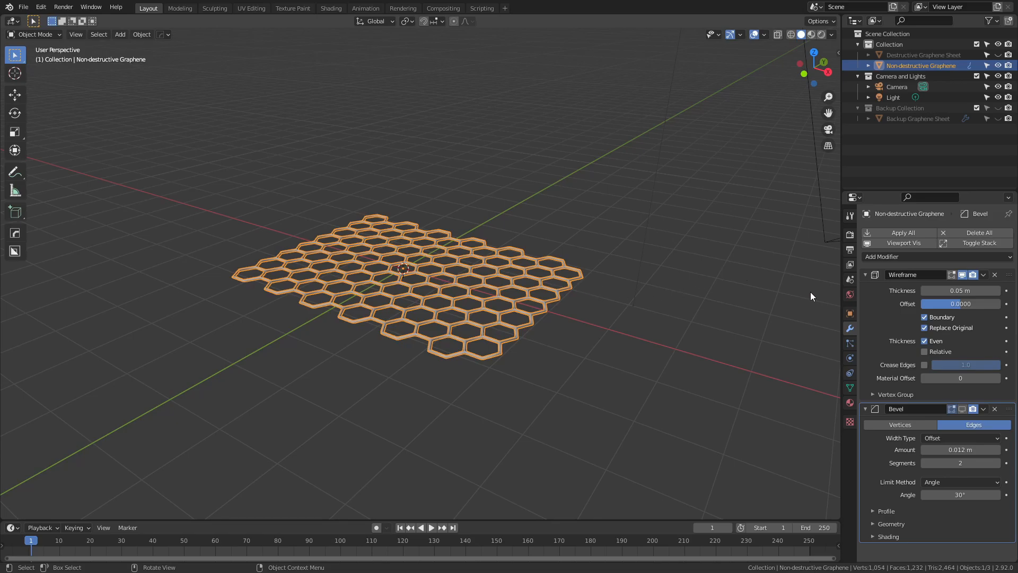
# Add a Displace modifier to Non-destructive Graphene and place it above Wireframe and Bevel in the stack
pyautogui.click(865, 274)
pyautogui.click(866, 286)
pyautogui.click(882, 257)
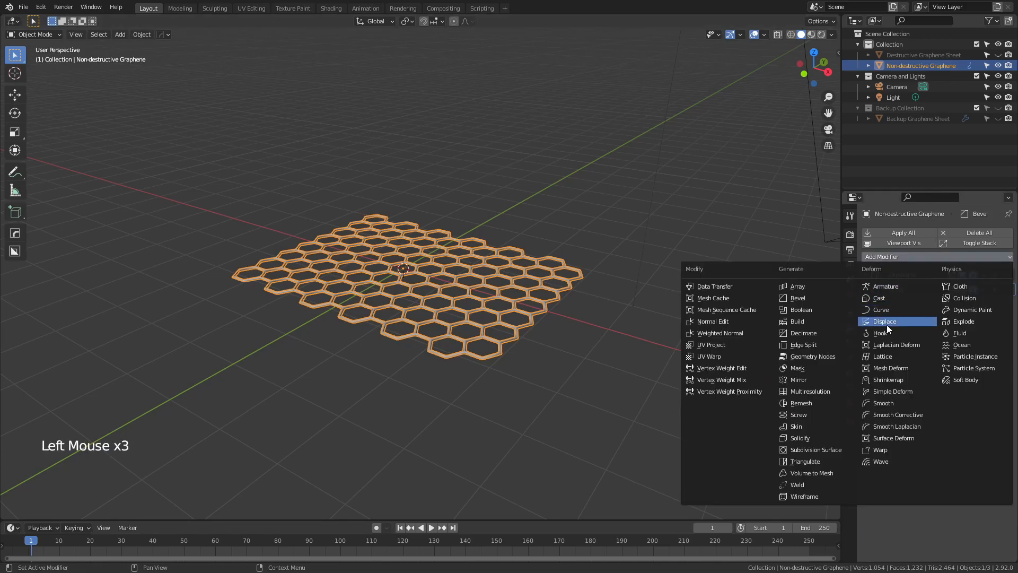
pyautogui.click(902, 320)
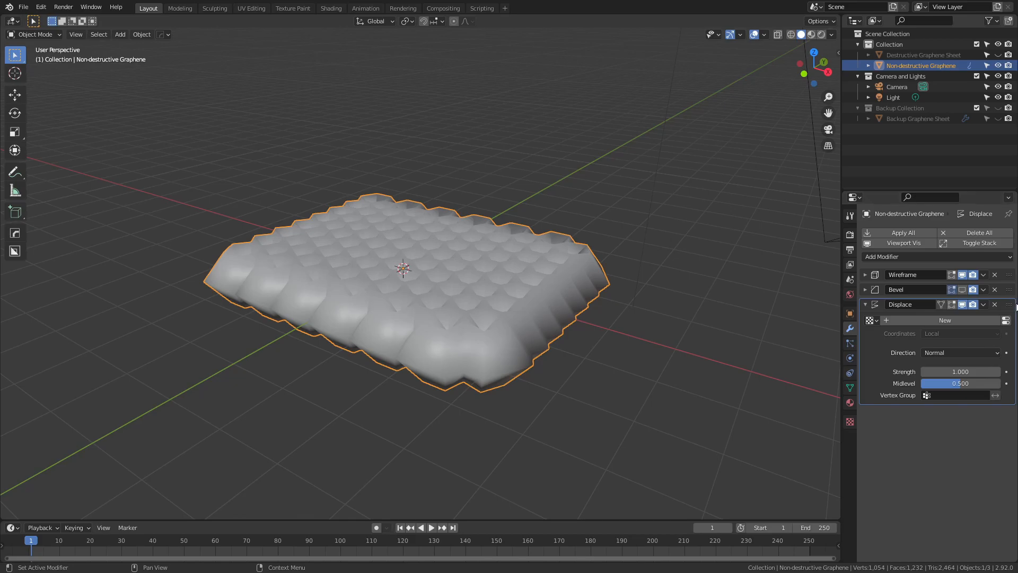
pyautogui.moveTo(1012, 308); pyautogui.dragTo(1012, 269)
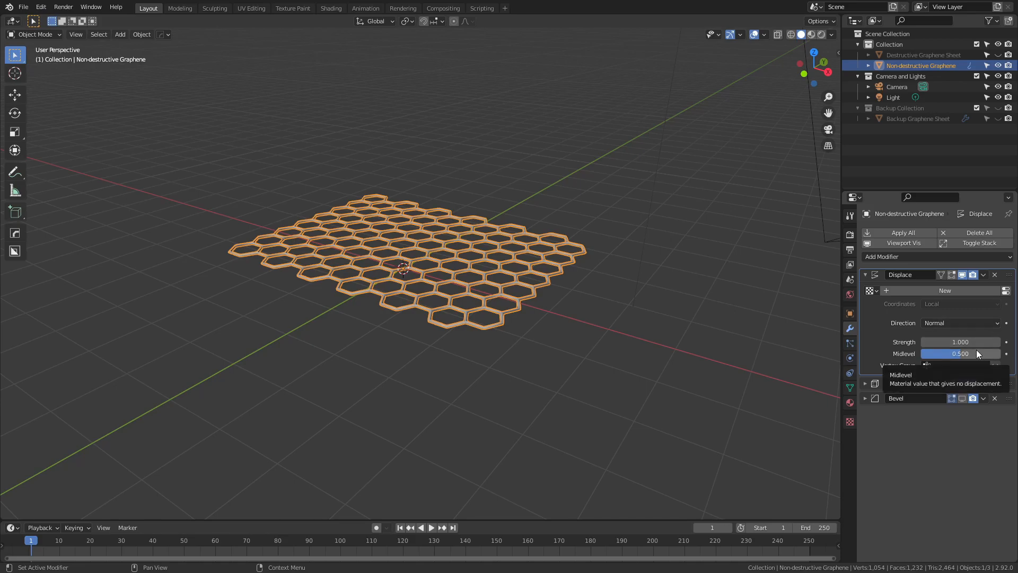
# Create a new texture for the Displace modifier and set its type to Clouds
pyautogui.click(935, 295)
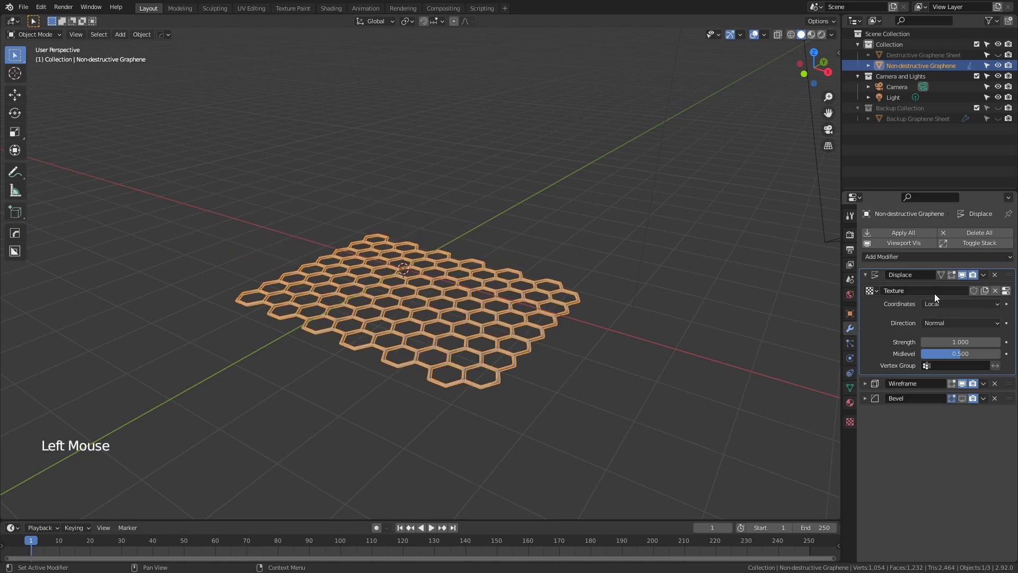
pyautogui.click(849, 422)
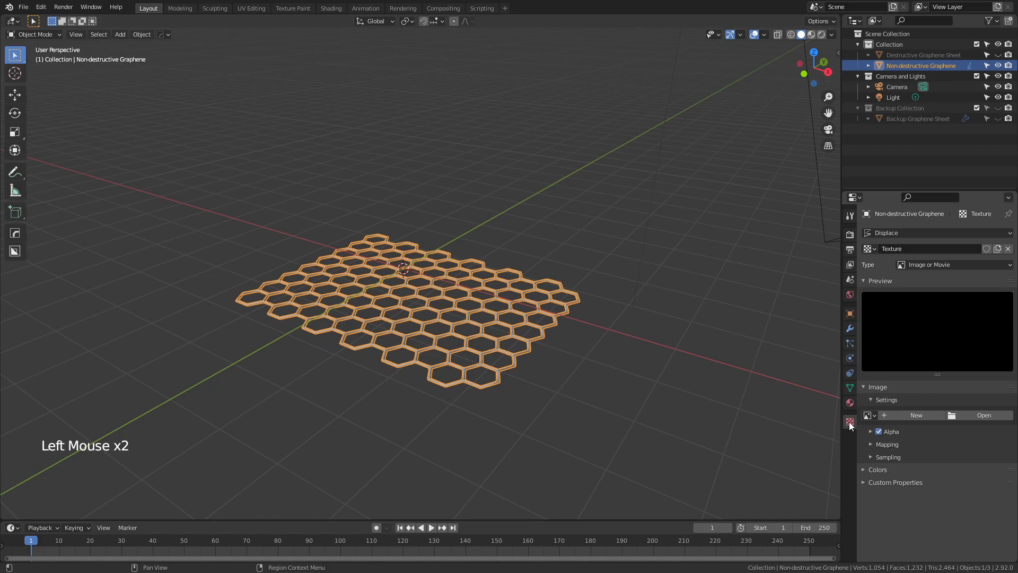
pyautogui.click(948, 264)
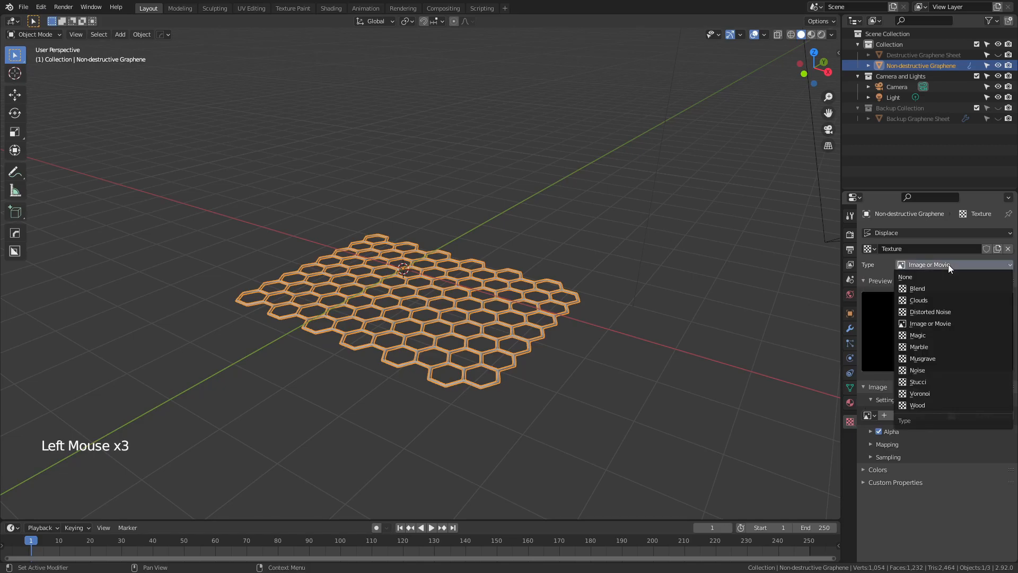
pyautogui.click(950, 301)
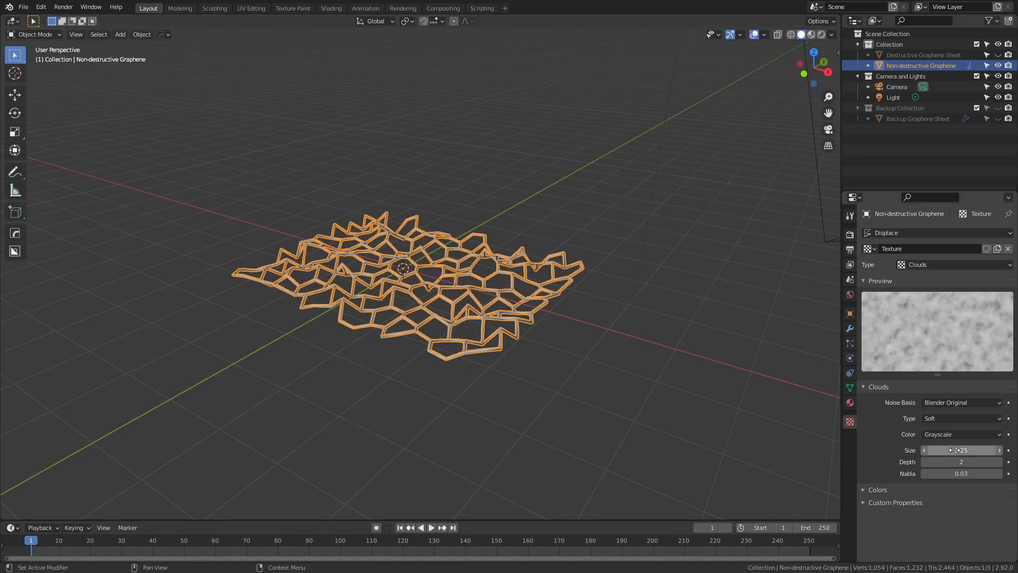
# Try Clouds texture sizes of 2.00 and 5.00, and settle on 3.33
pyautogui.moveTo(954, 449); pyautogui.dragTo(1010, 449)
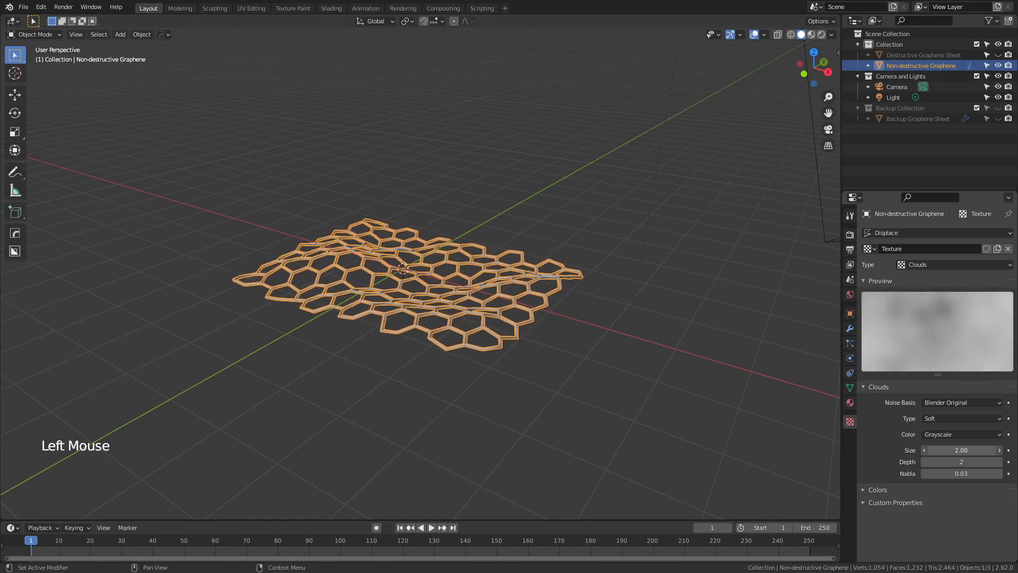
pyautogui.click(955, 451)
pyautogui.write('5')
pyautogui.press('Return')
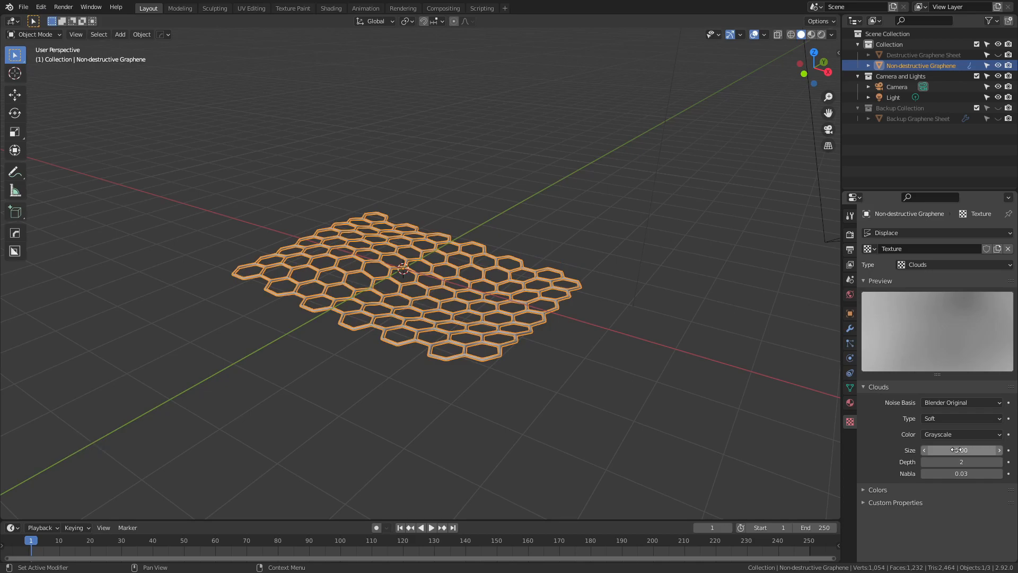
pyautogui.moveTo(955, 451); pyautogui.dragTo(902, 450)
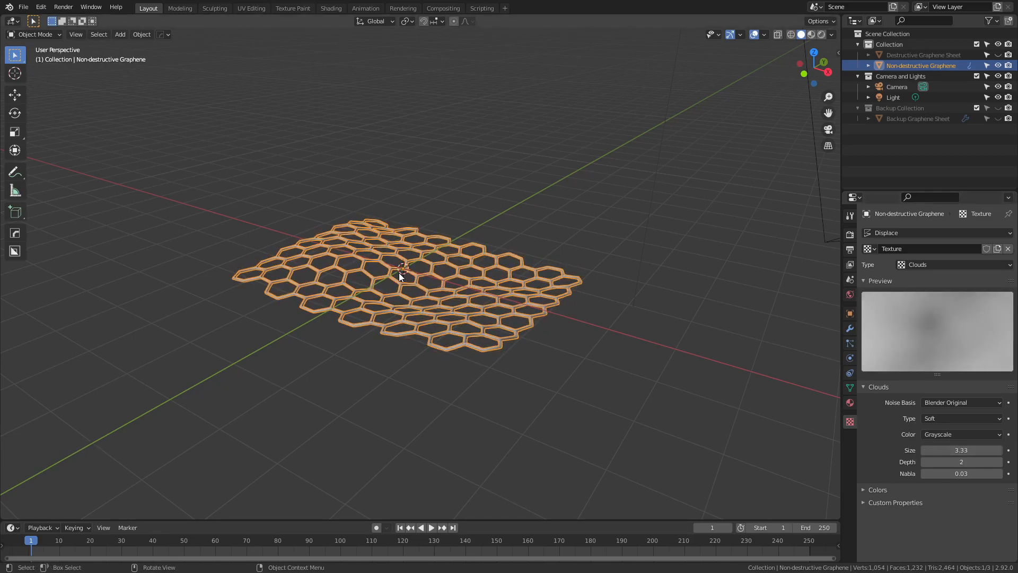
# Set the Displace strength to 1.620 and switch the modifier's viewport display off and on to compare
pyautogui.click(850, 329)
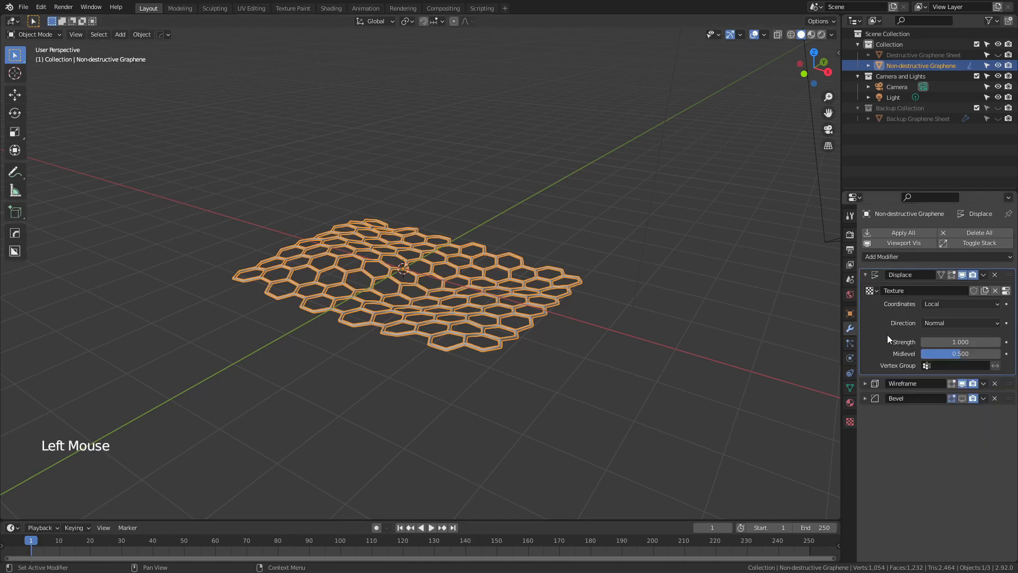
pyautogui.moveTo(988, 342)
pyautogui.keyDown('shift'); pyautogui.mouseDown()
pyautogui.moveTo(954, 341)
pyautogui.moveTo(996, 342)
pyautogui.mouseUp(); pyautogui.keyUp('shift')
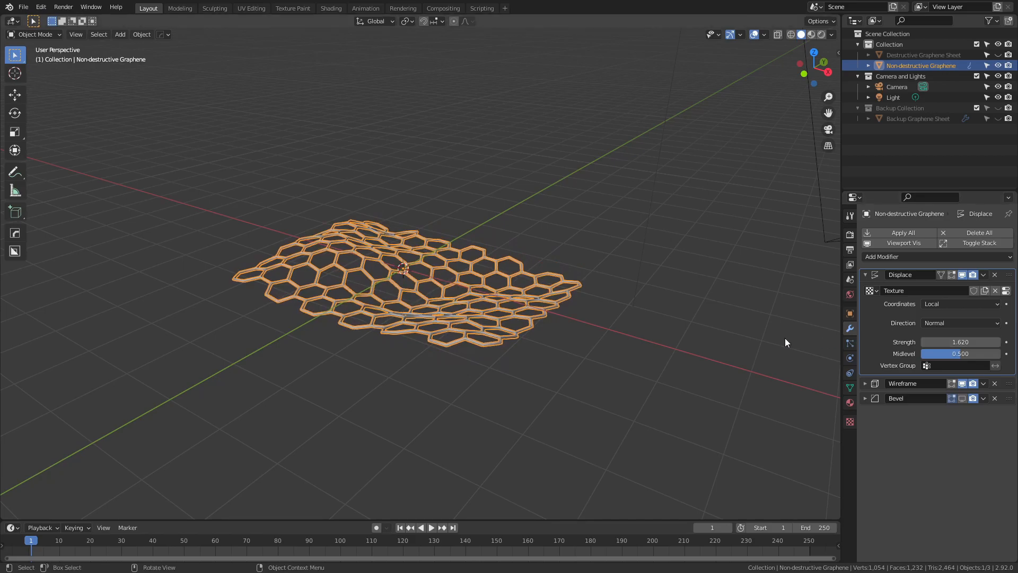
pyautogui.click(961, 275)
pyautogui.click(961, 275)
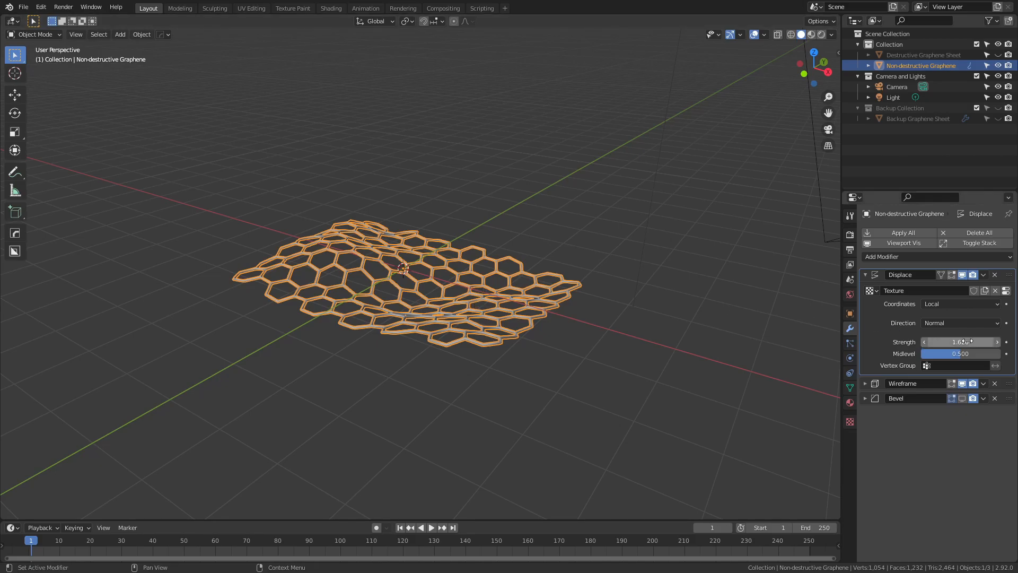
# Inspect the base mesh of Non-destructive Graphene in Edit Mode with everything selected, and return to Object Mode
pyautogui.click(404, 270)
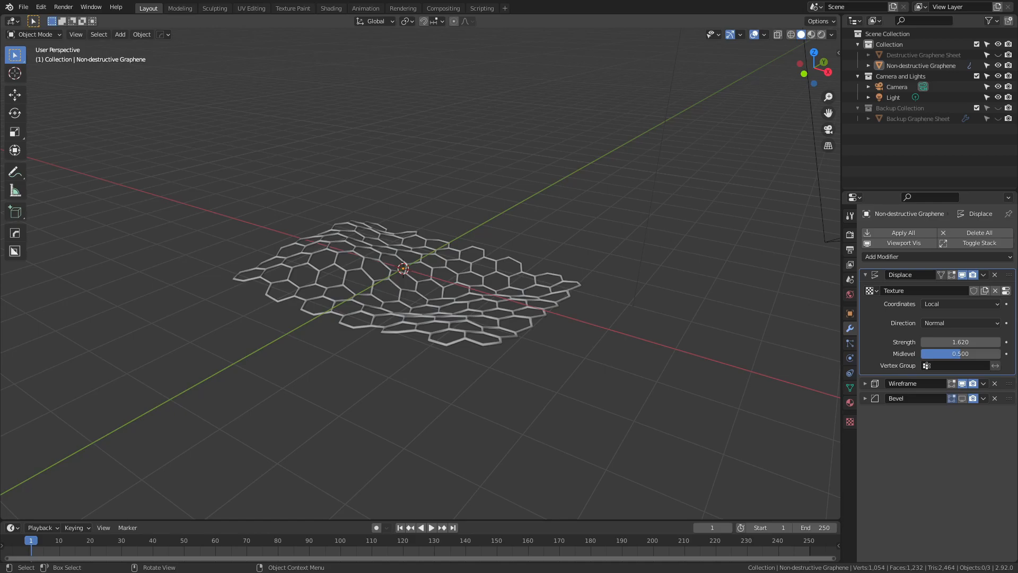
pyautogui.click(434, 308)
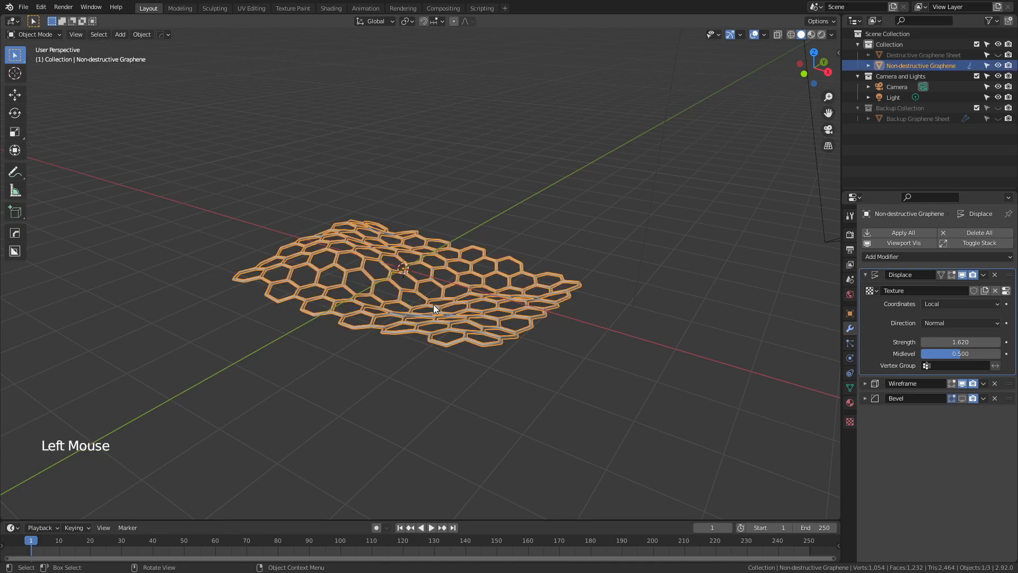
pyautogui.press('Tab')
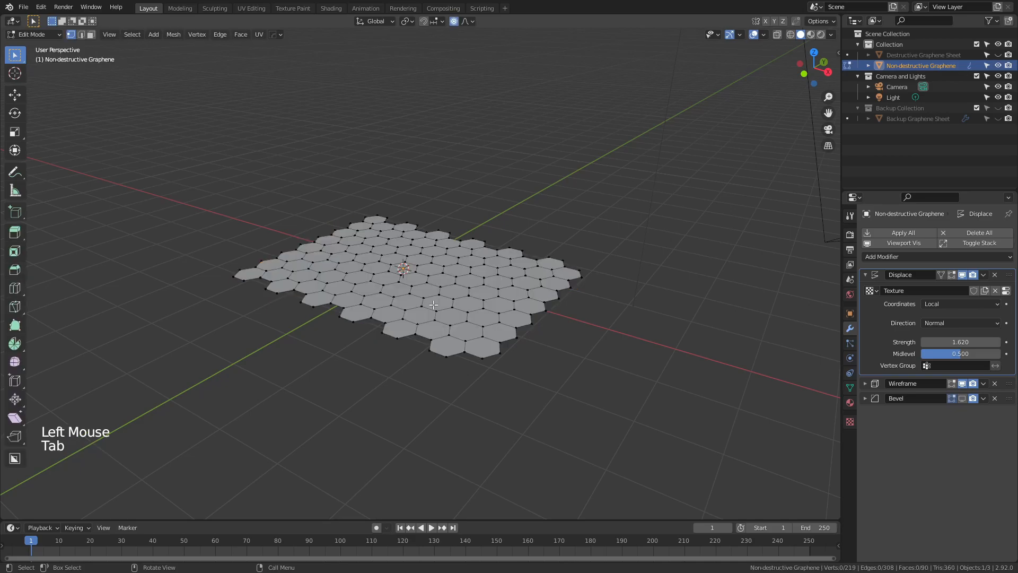
pyautogui.press('a')
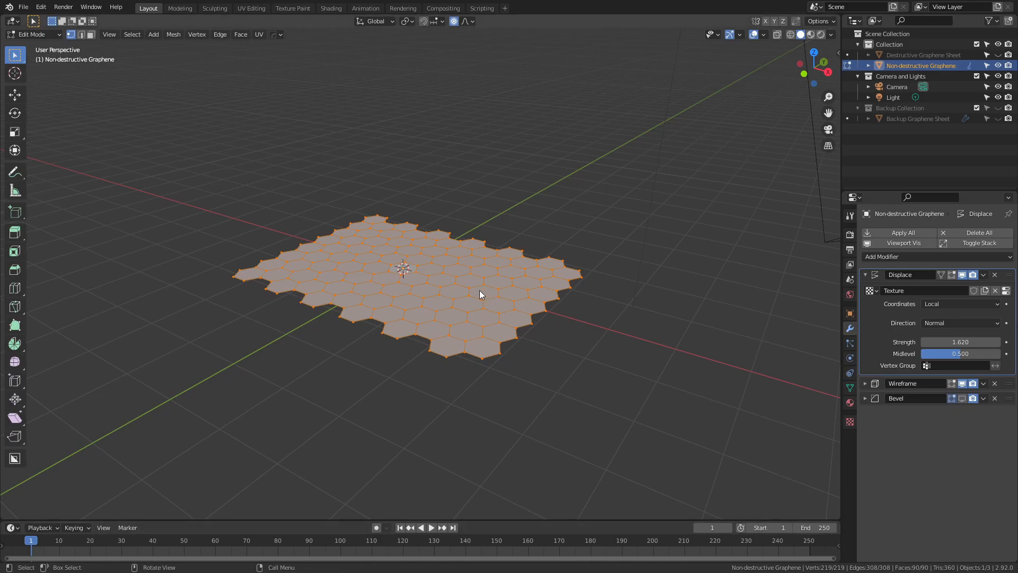
pyautogui.press('Tab')
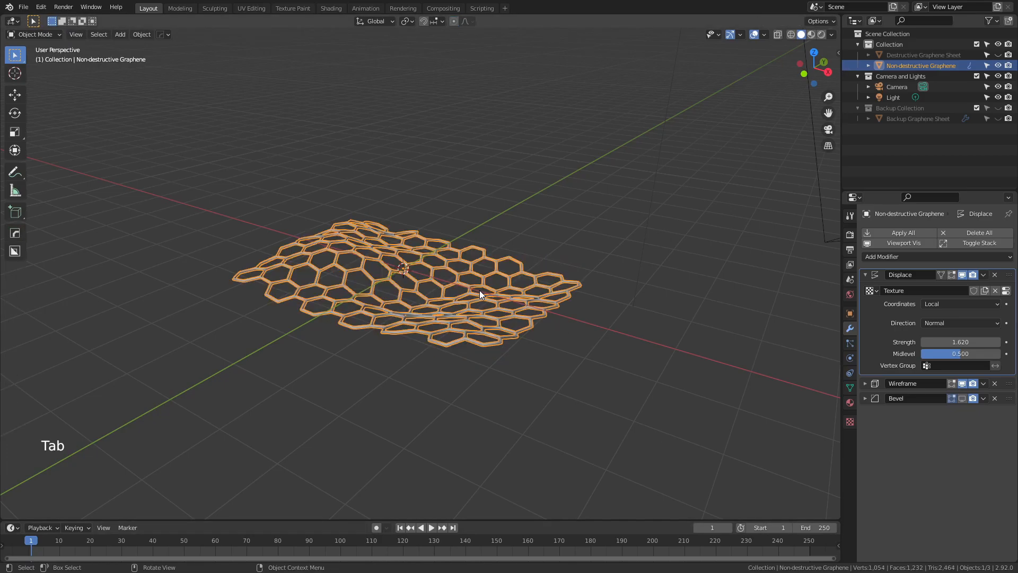
# Add a hair particle system to the non-destructive graphene sheet with 219 particles
pyautogui.click(851, 349)
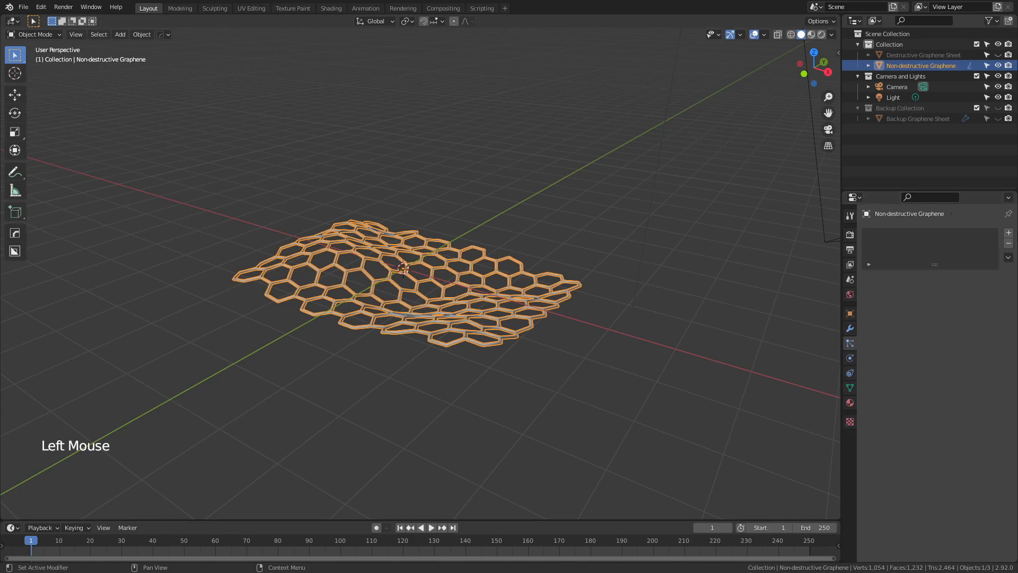
pyautogui.click(1009, 234)
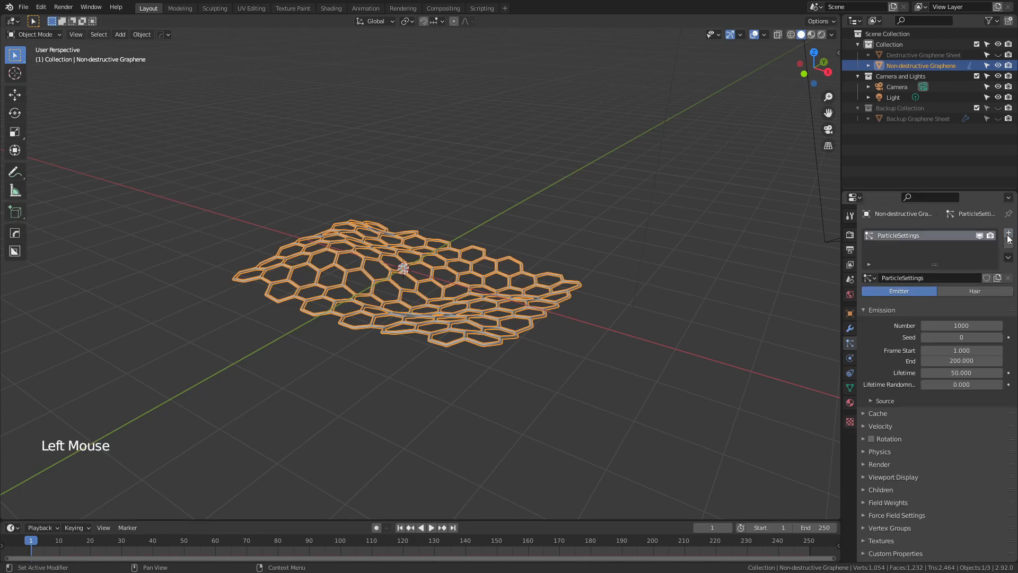
pyautogui.click(965, 292)
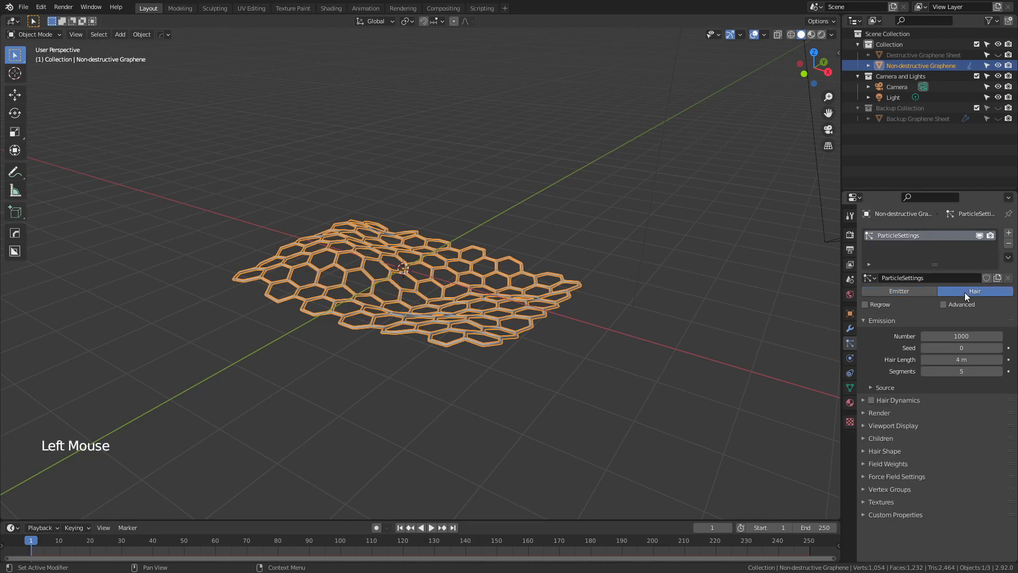
pyautogui.click(960, 336)
pyautogui.write('219')
pyautogui.press('Return')
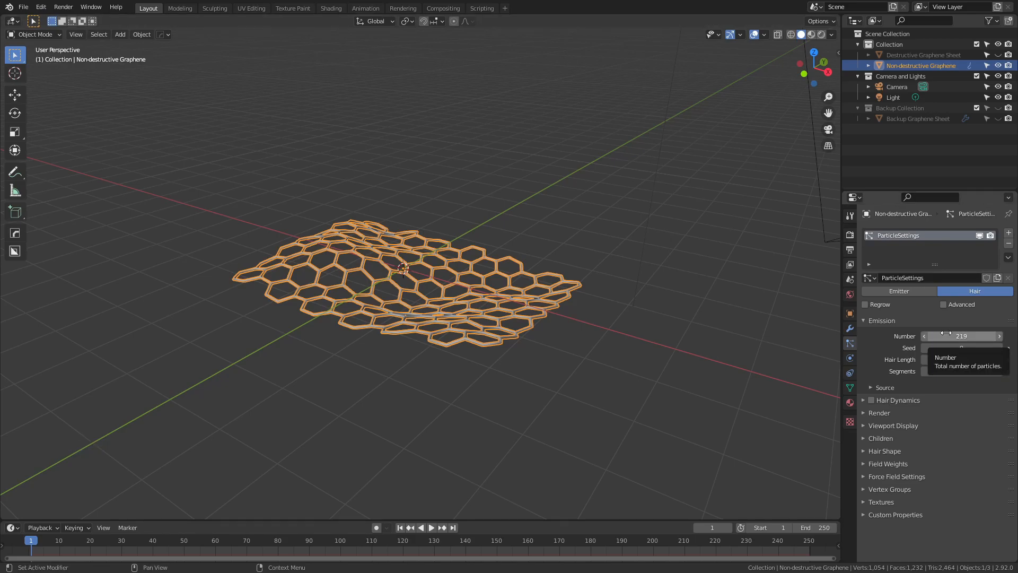
# Emit the hair from Vertices, with Random Order off and Use Modifier Stack on
pyautogui.click(876, 389)
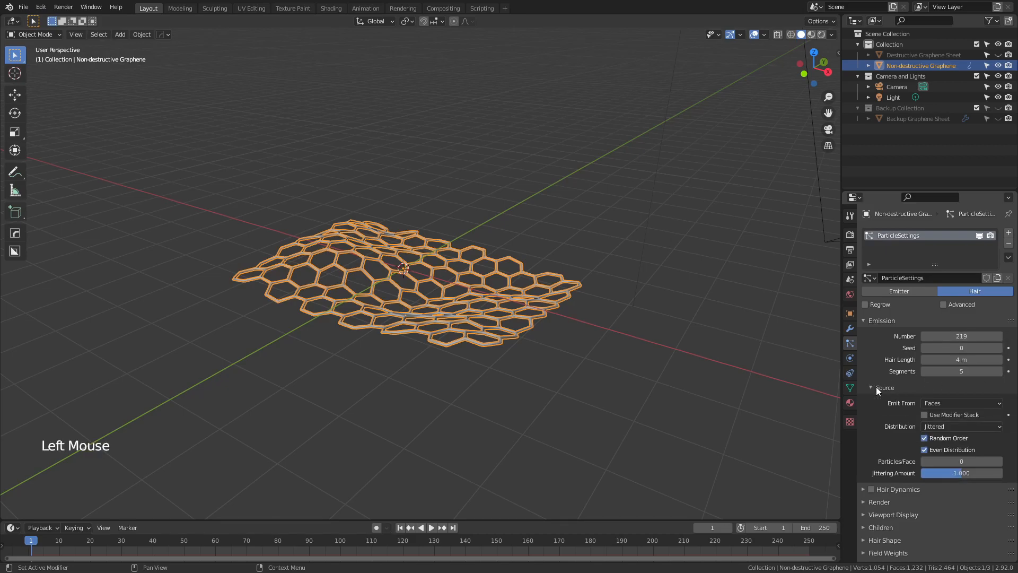
pyautogui.click(970, 404)
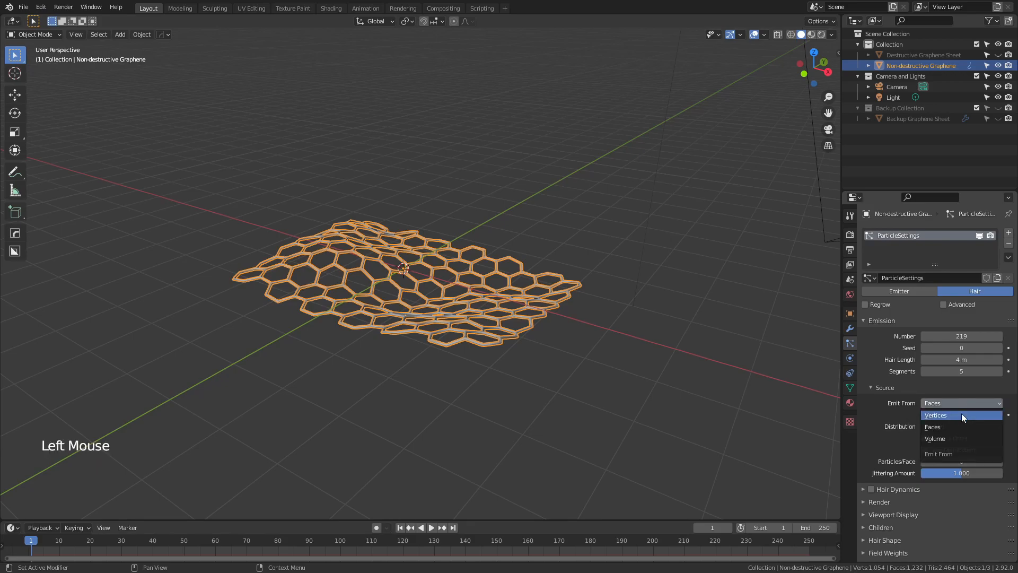
pyautogui.click(960, 416)
pyautogui.click(925, 427)
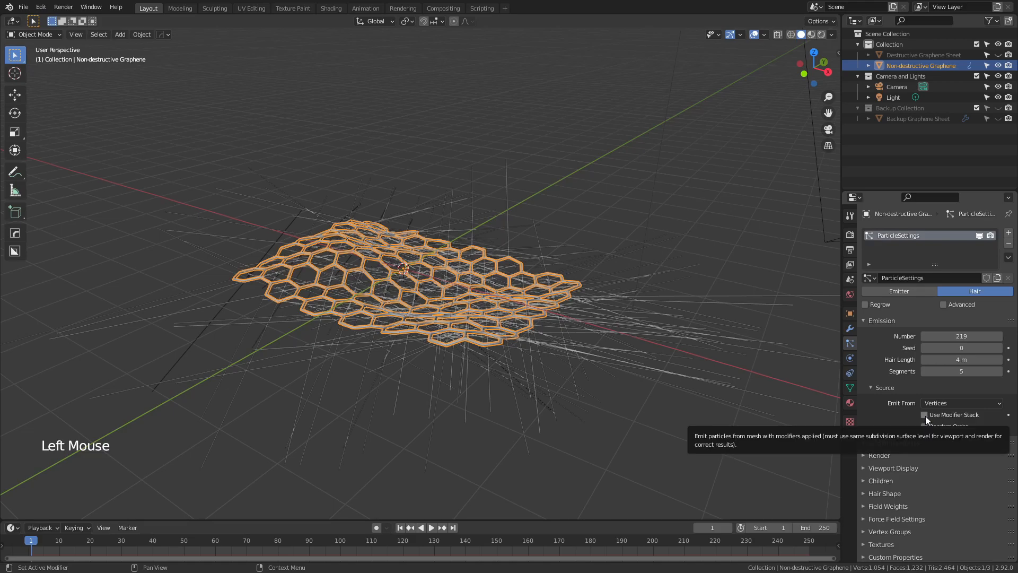
pyautogui.click(925, 415)
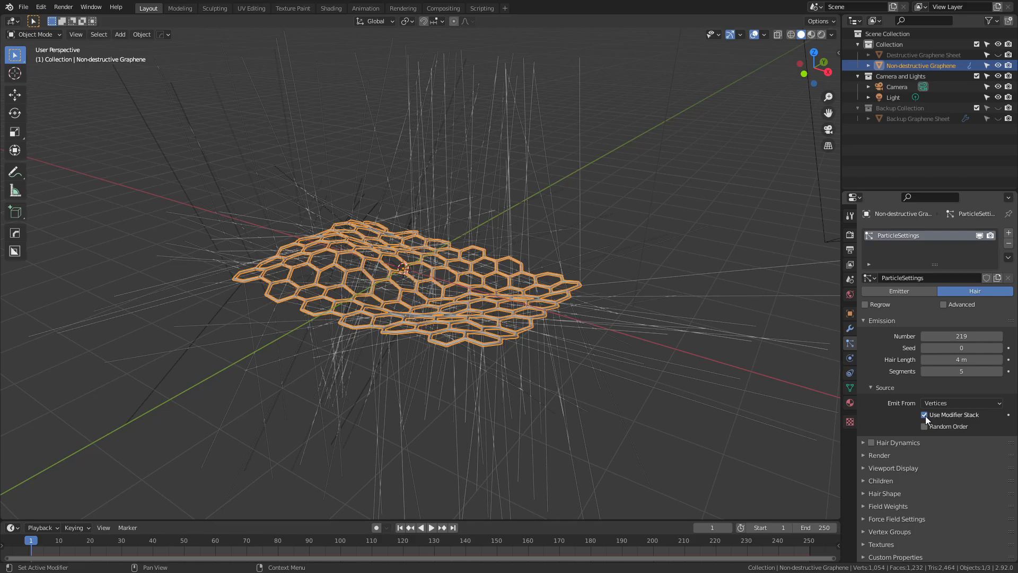
# Move the particle system above the Wireframe modifier in the graphene's modifier stack, and deselect the sheet
pyautogui.click(851, 328)
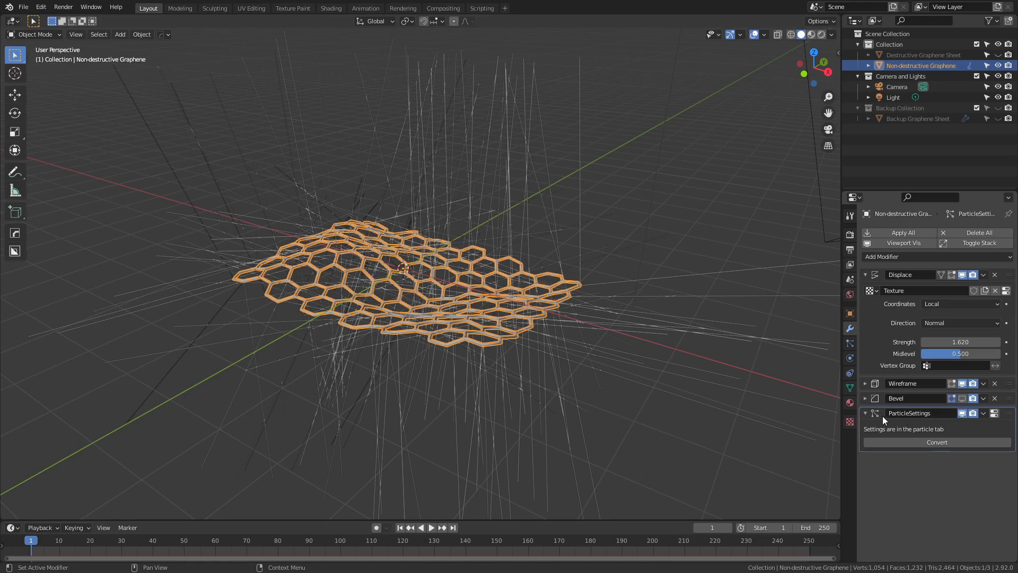
pyautogui.moveTo(1011, 414); pyautogui.dragTo(1015, 377)
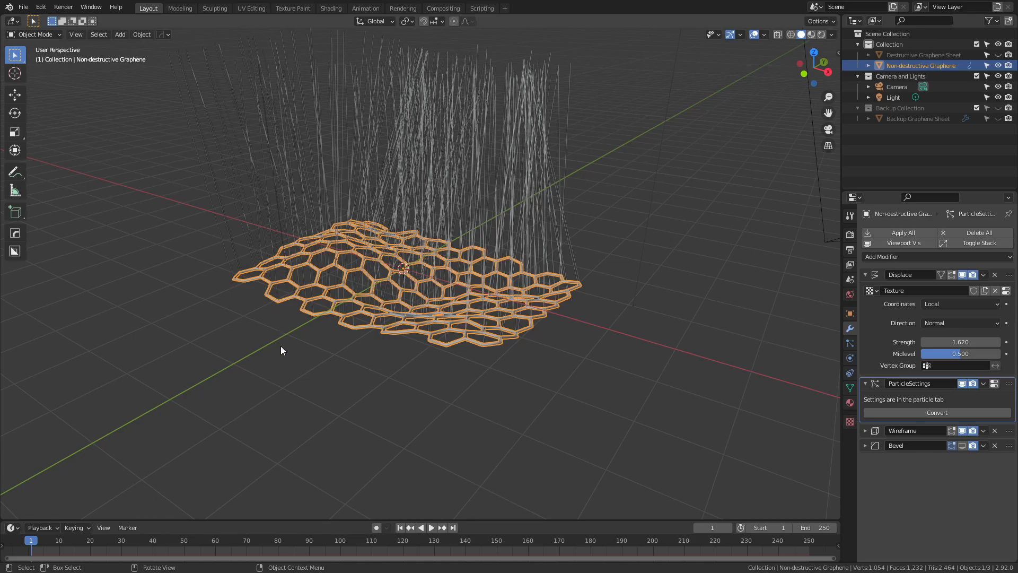
pyautogui.hotkey('alt', 'a')
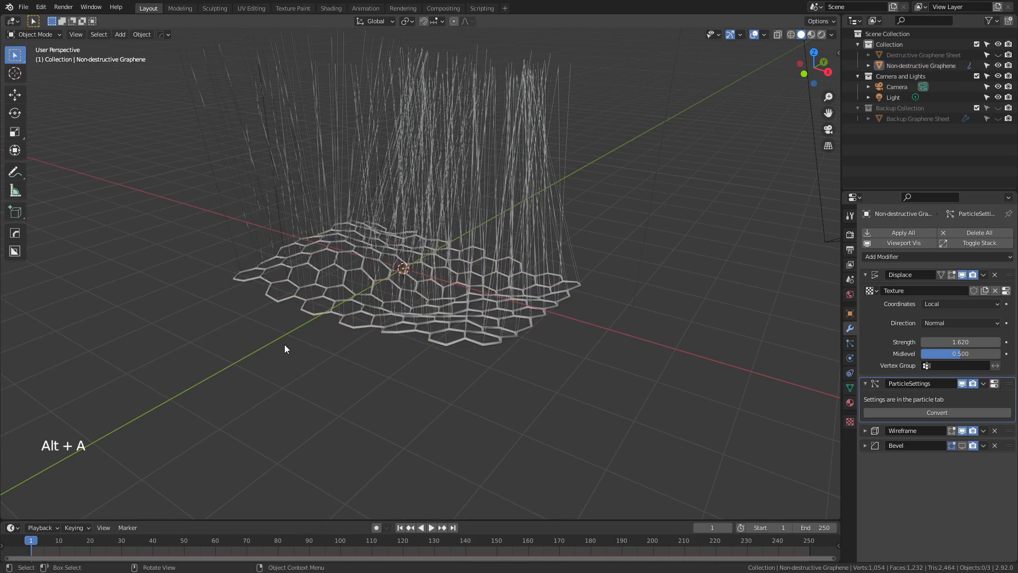
# Add a smooth-shaded UV sphere with a level 1 Subdivision modifier that is disabled in the viewport
pyautogui.hotkey('shift', 'a')
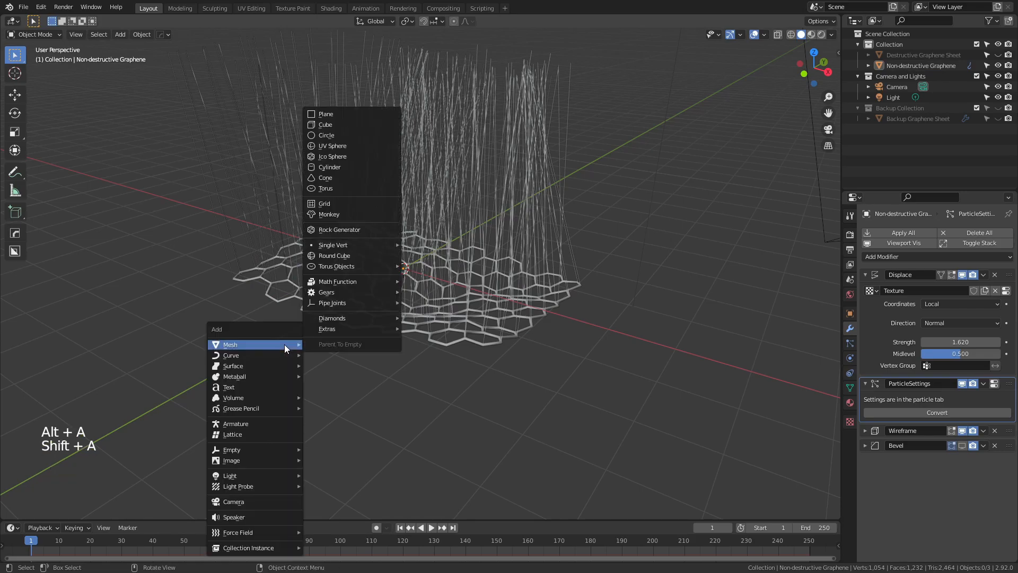
pyautogui.click(349, 146)
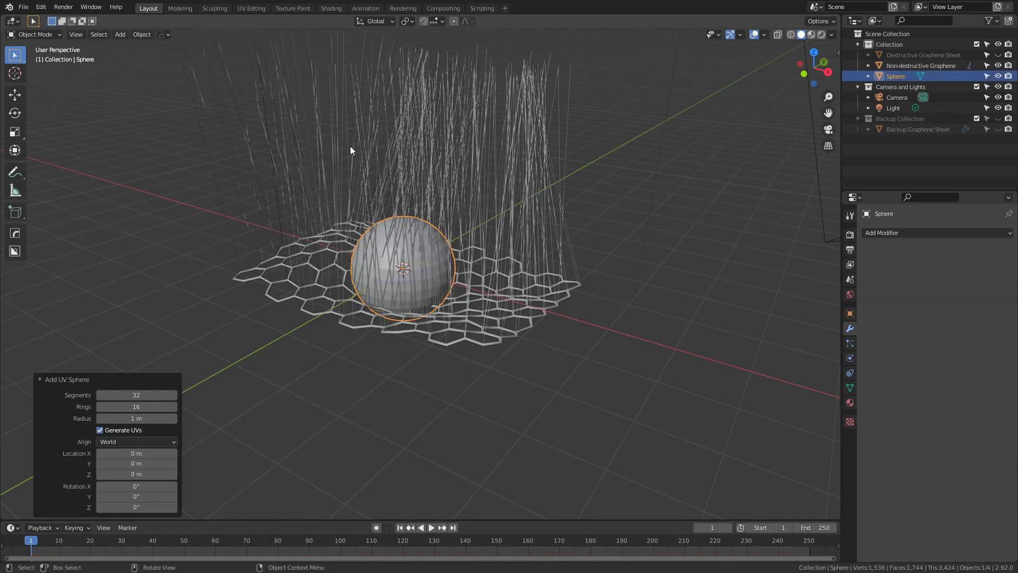
pyautogui.rightClick(401, 259)
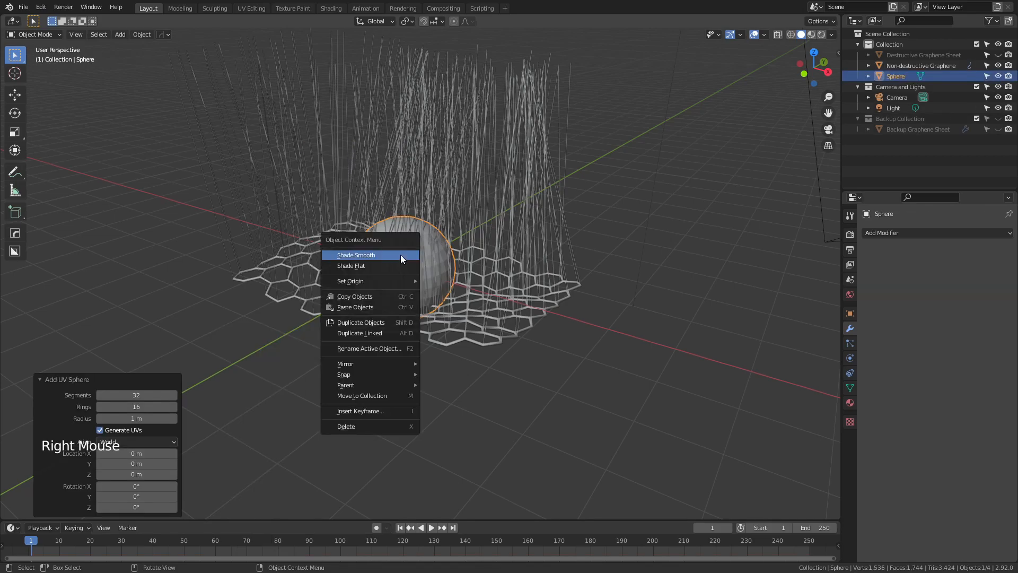
pyautogui.click(399, 253)
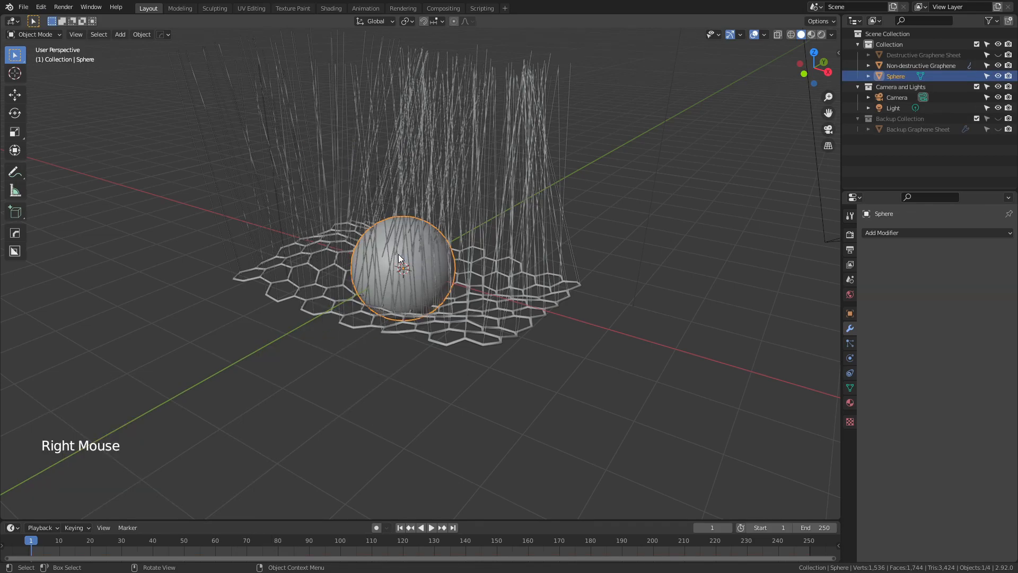
pyautogui.hotkey('ctrl', '1')
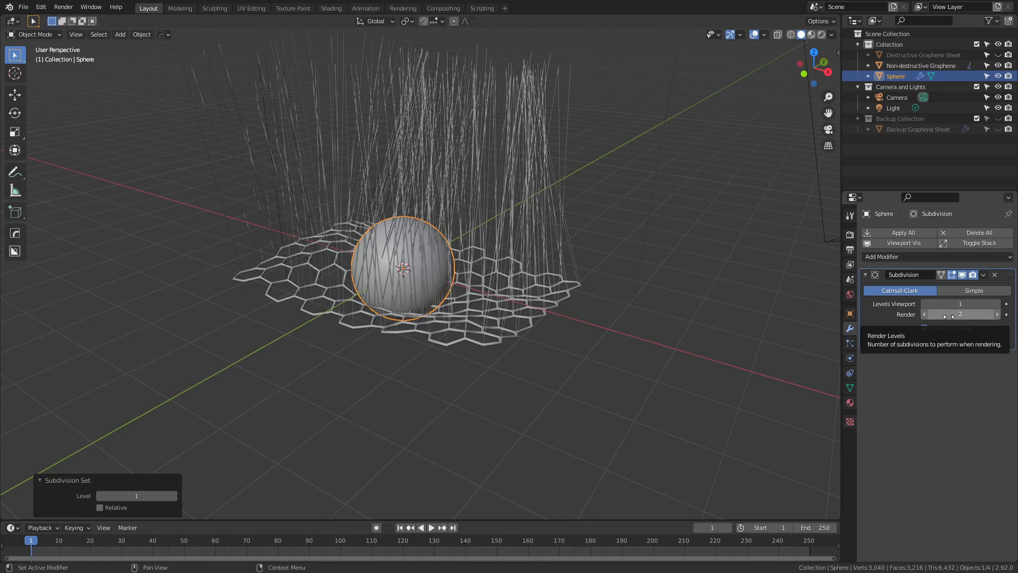
pyautogui.click(962, 275)
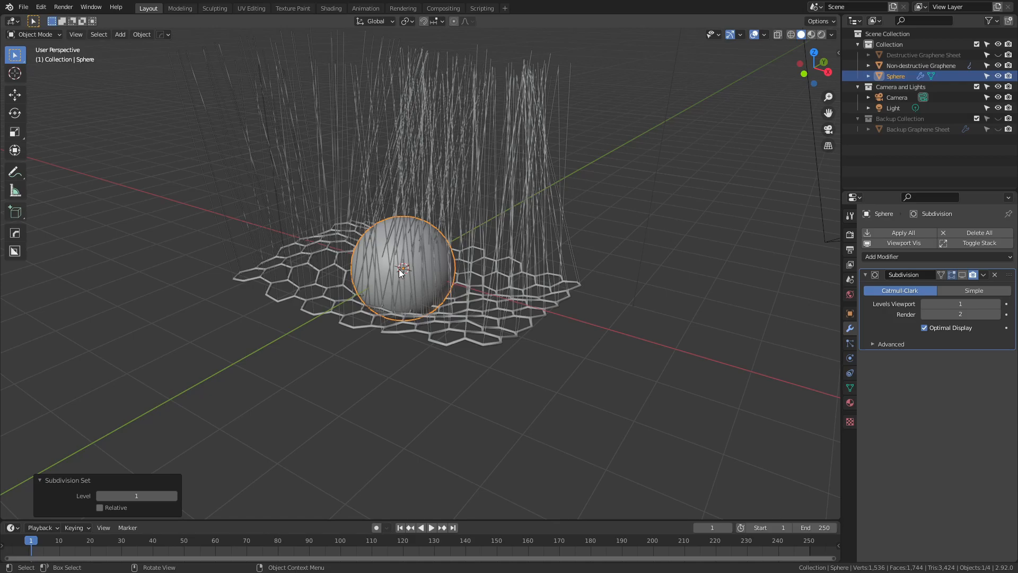
# Move the sphere about -12.3 m along the X axis, clear of the sheet, and rename it Carbon Atom
pyautogui.press('g')
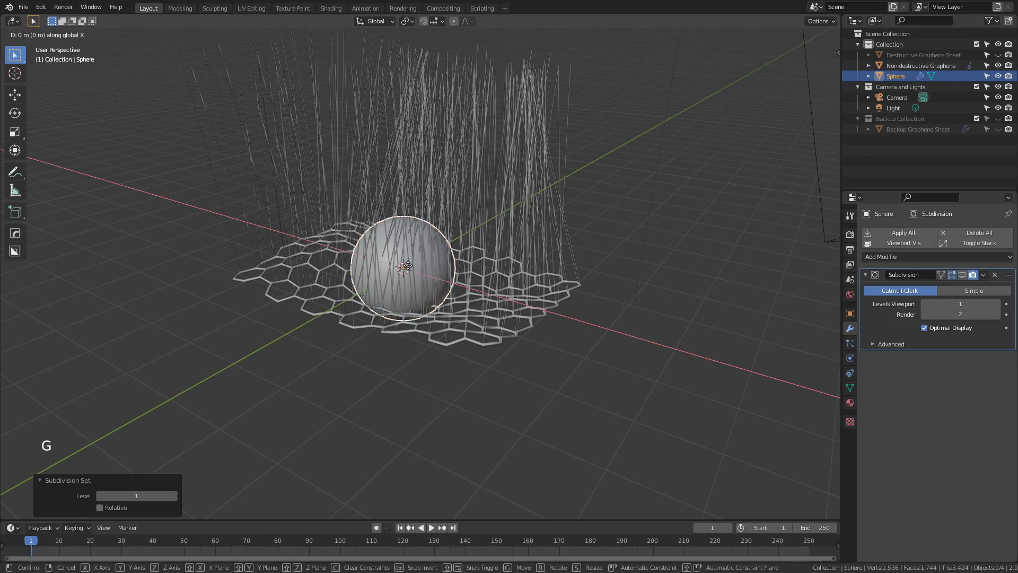
pyautogui.press('x')
pyautogui.click(96, 119)
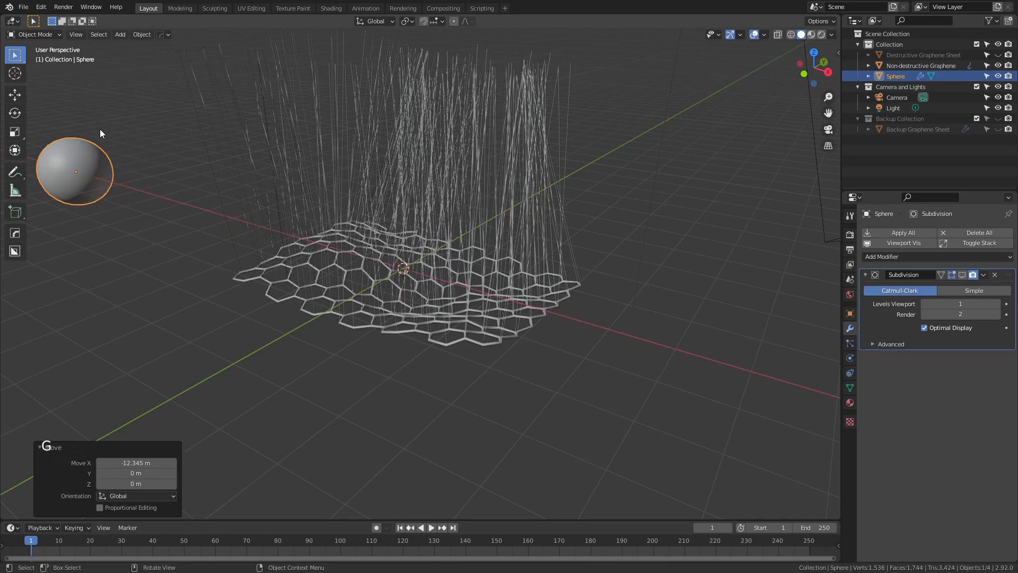
pyautogui.press('F2')
pyautogui.write('Carbon Atom')
pyautogui.press('Return')
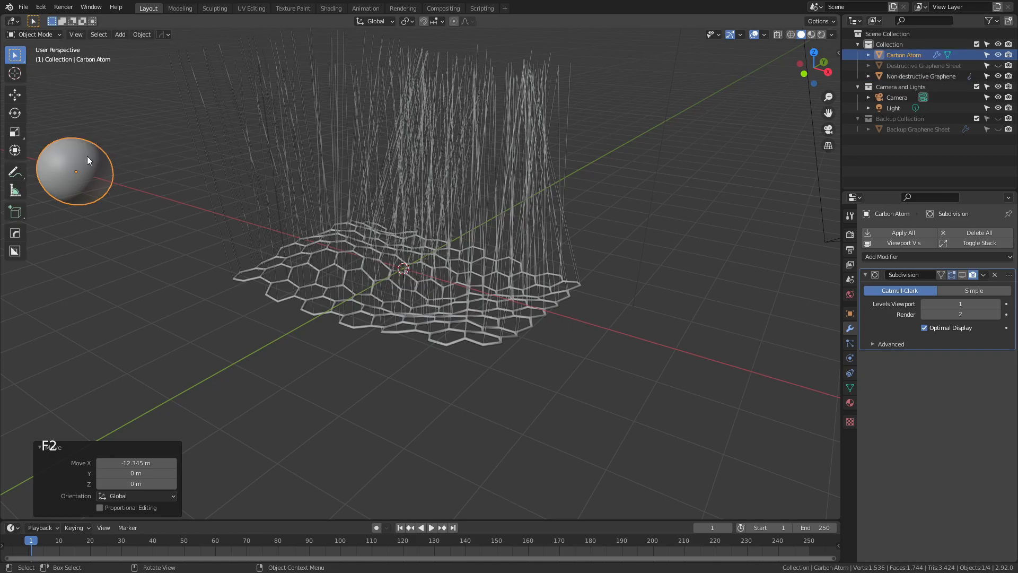
# Render the graphene sheet's hair particles as Object, with Carbon Atom as the instance object
pyautogui.click(405, 269)
pyautogui.hotkey('alt', 'a')
pyautogui.click(403, 289)
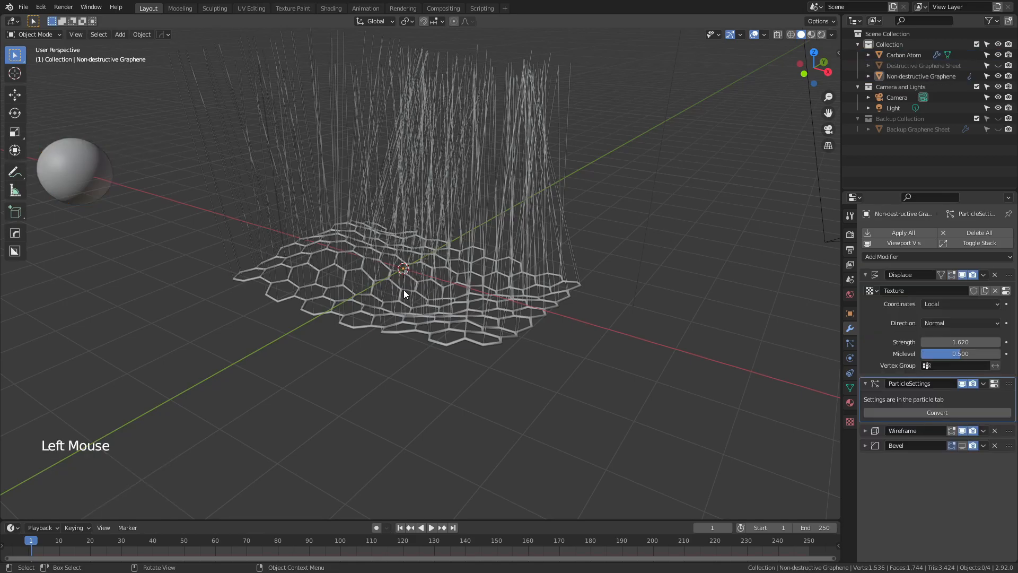
pyautogui.click(851, 344)
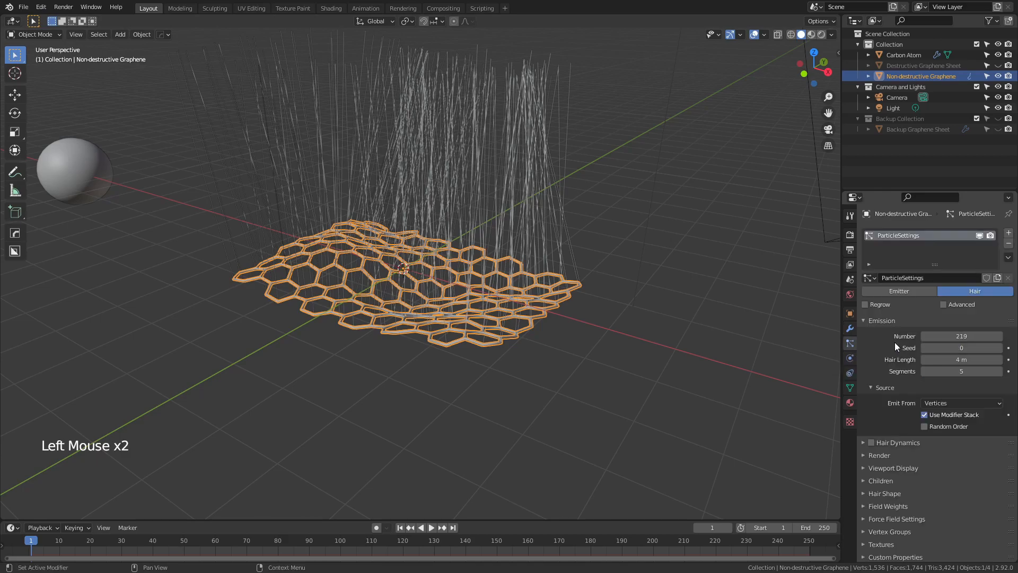
pyautogui.click(879, 457)
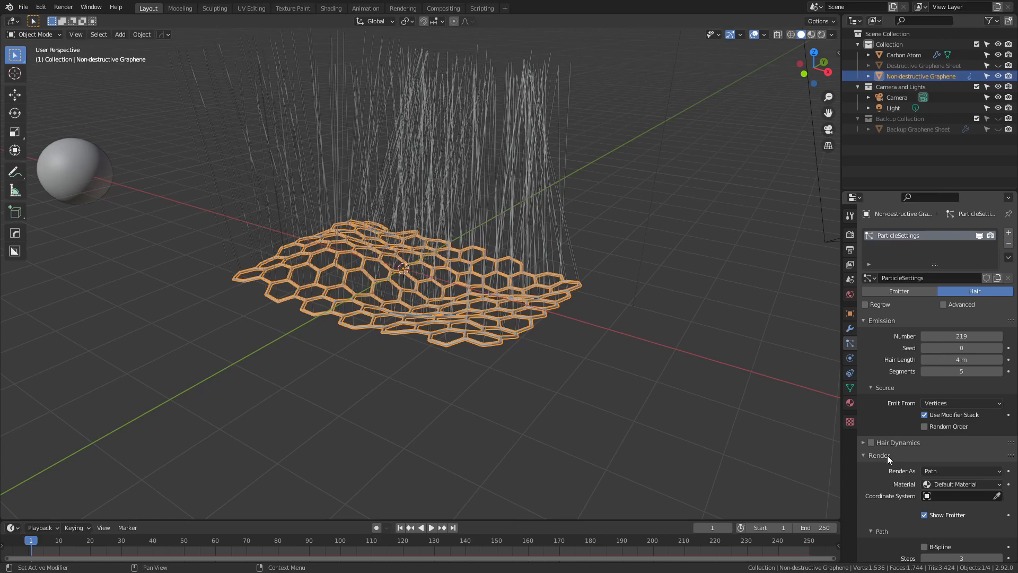
pyautogui.click(958, 470)
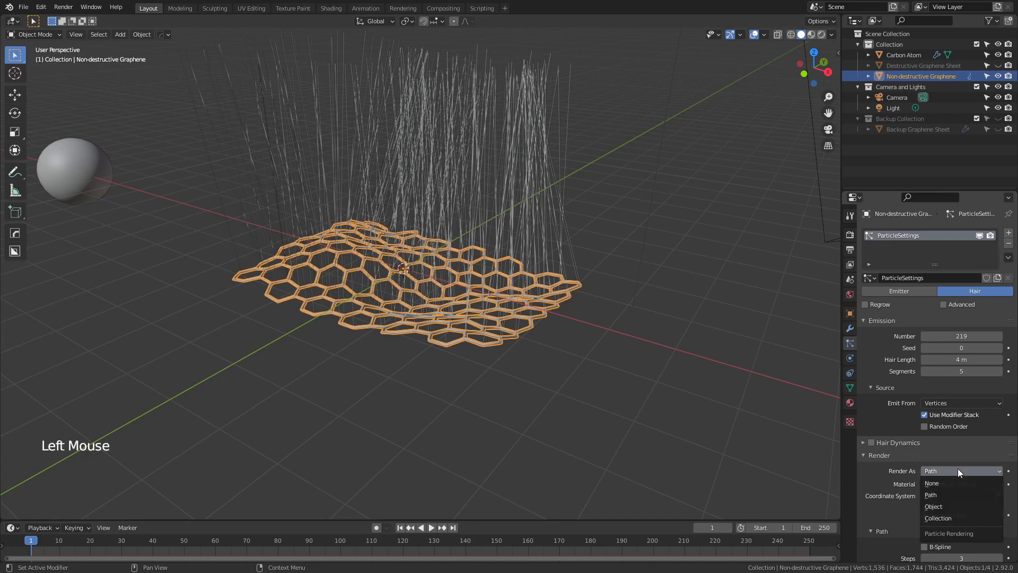
pyautogui.click(935, 507)
pyautogui.scroll(-1, 942, 472)
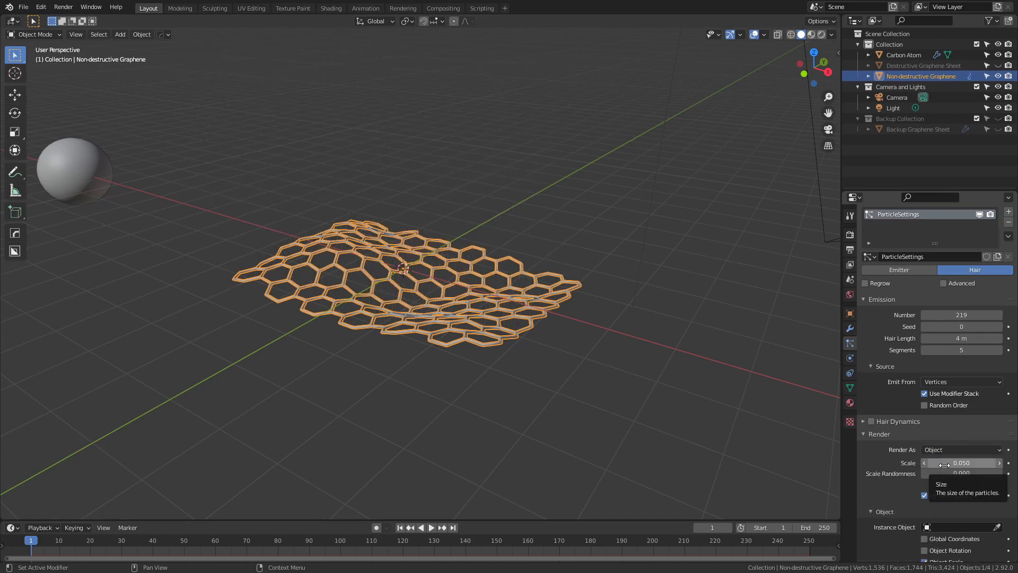
pyautogui.click(964, 529)
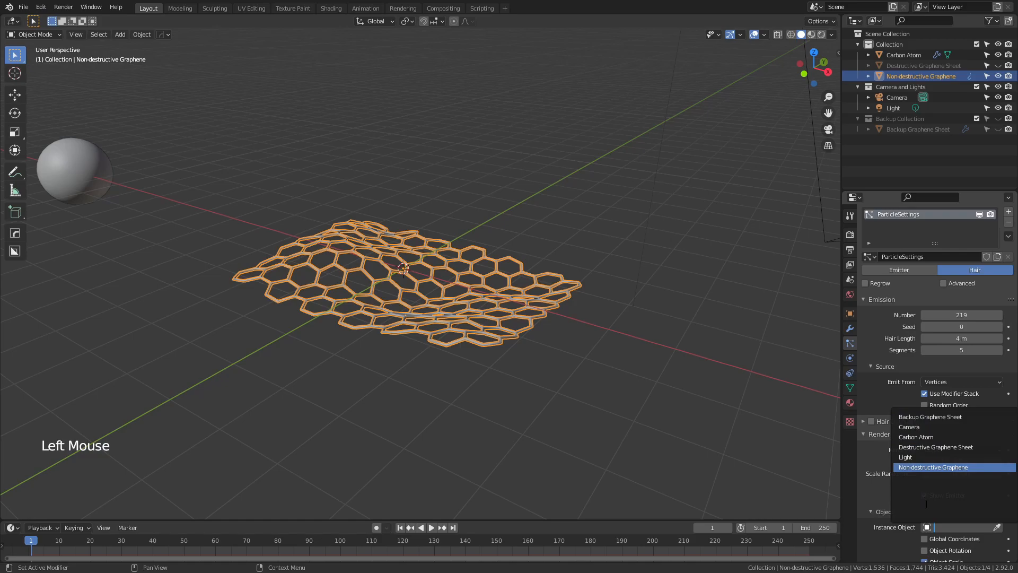
pyautogui.click(998, 529)
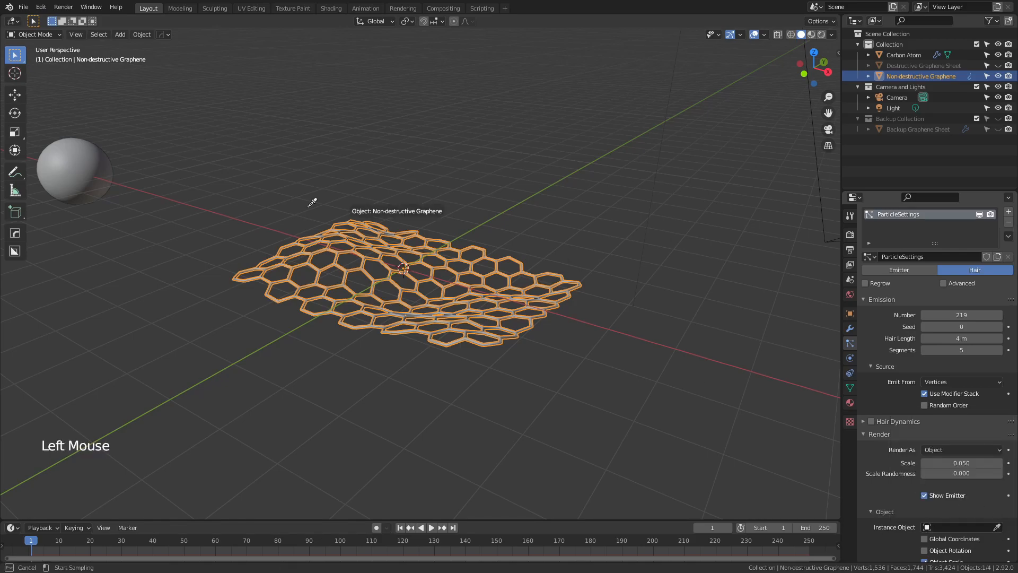
pyautogui.click(98, 168)
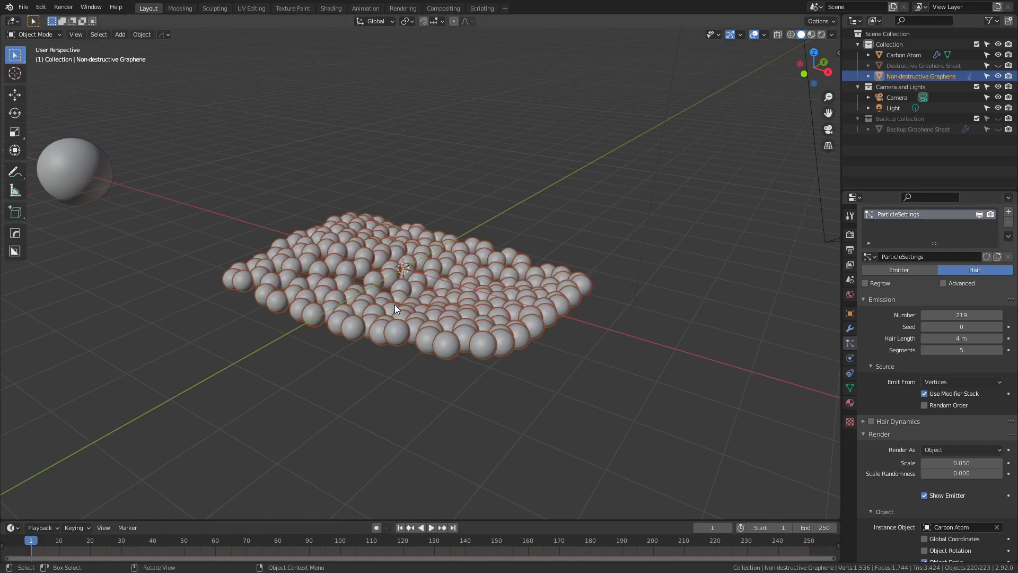
pyautogui.click(73, 174)
pyautogui.press('s')
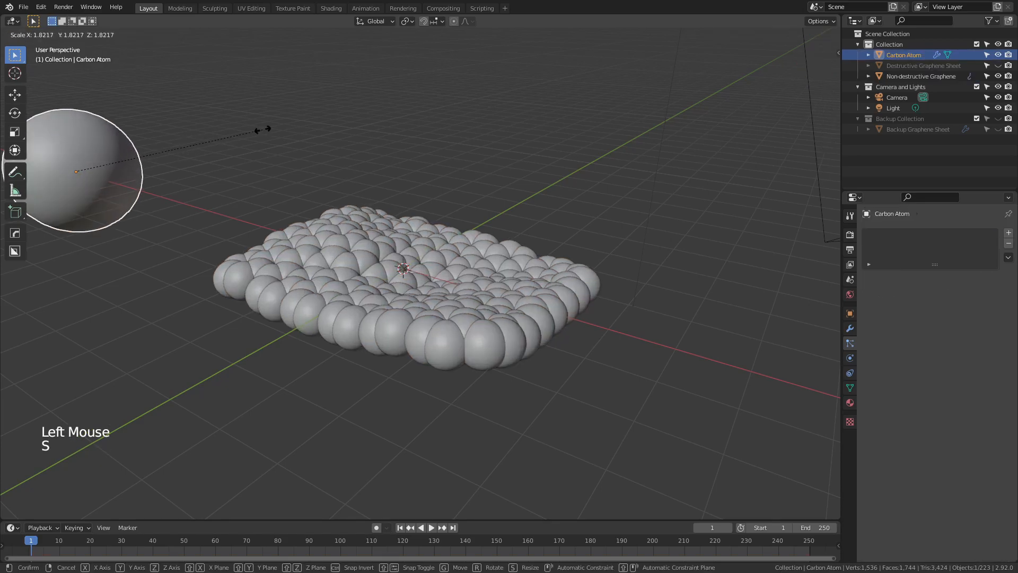
pyautogui.press('Escape')
# Halve the render scale of the graphene's particles to 0.025 and deselect the sheet
pyautogui.click(486, 303)
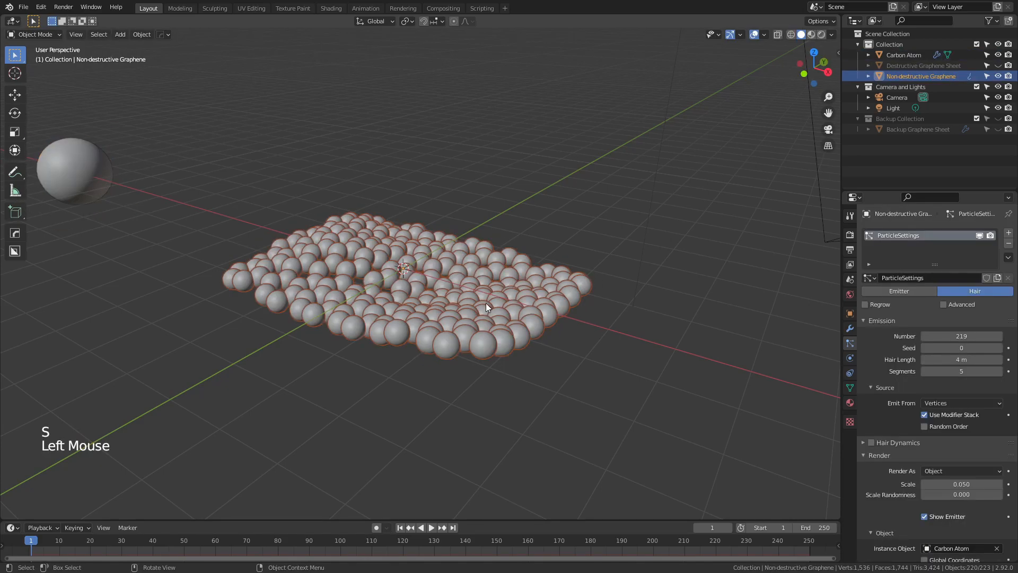
pyautogui.click(964, 484)
pyautogui.click(966, 483)
pyautogui.write('/2')
pyautogui.press('Return')
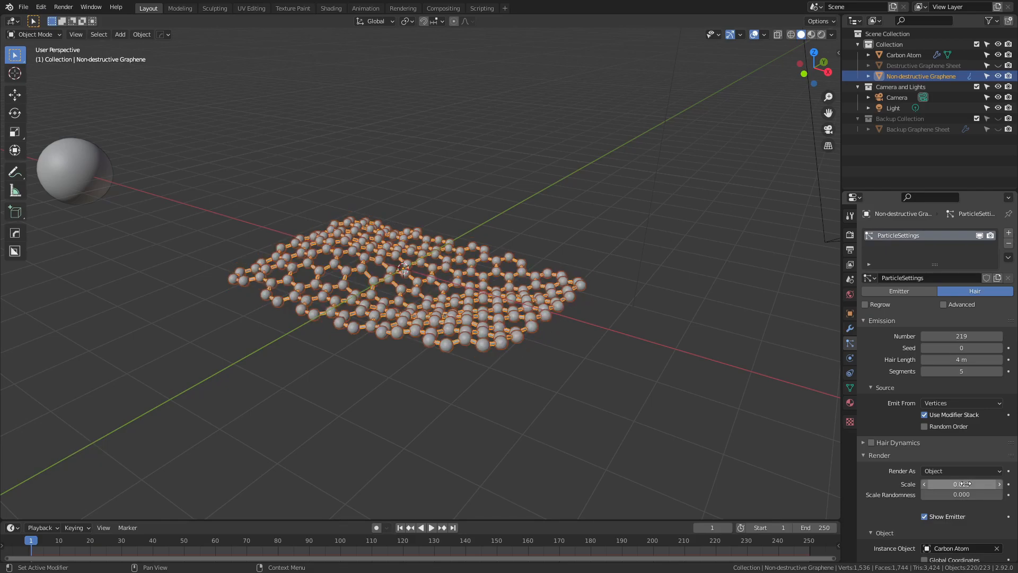
pyautogui.hotkey('alt', 'a')
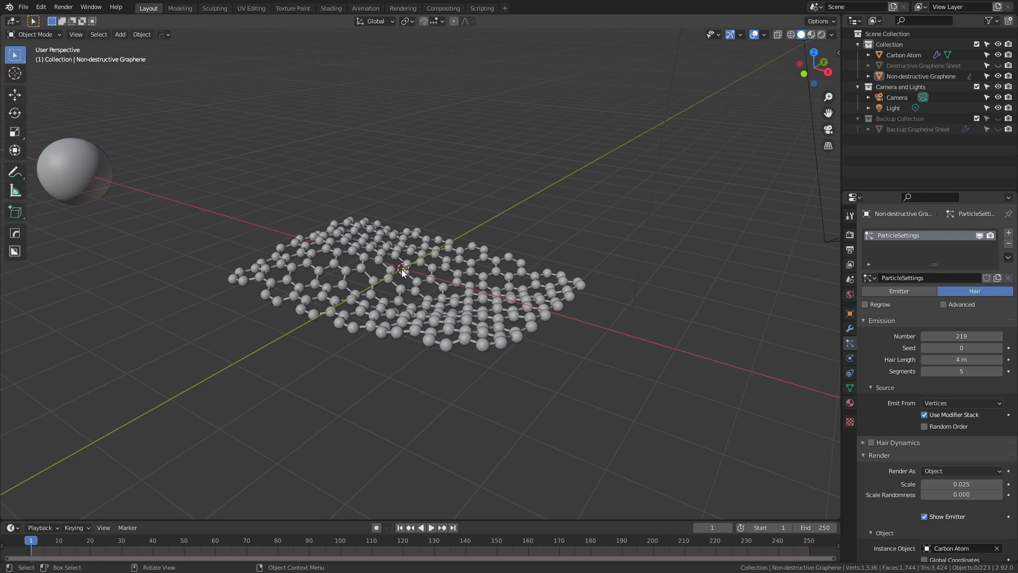
# Enable the Advanced hair settings of the graphene's particle system and expand its Vertex Groups settings
pyautogui.click(943, 305)
pyautogui.scroll(-6, 936, 409)
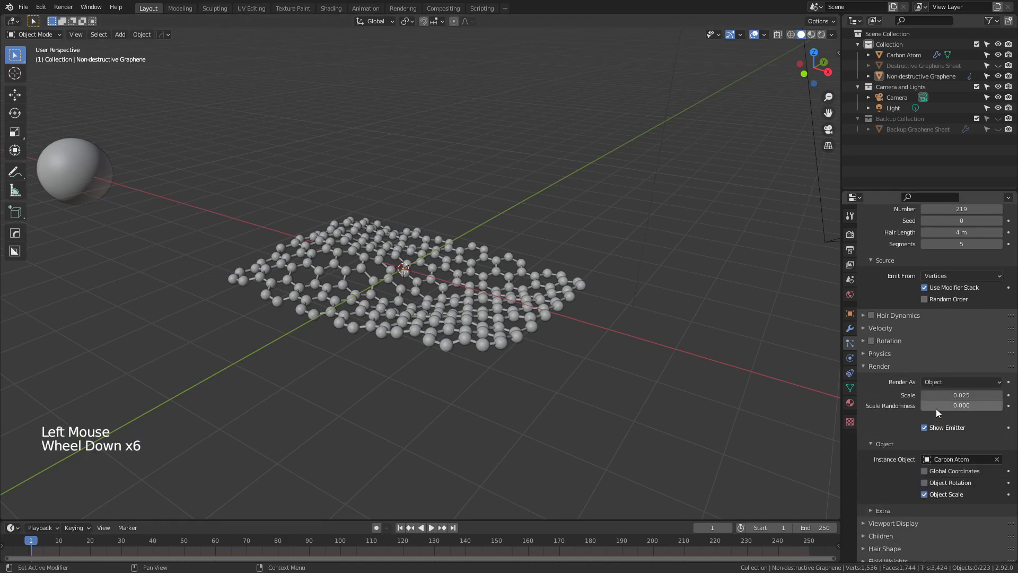
pyautogui.scroll(-5, 937, 409)
pyautogui.click(936, 527)
pyautogui.scroll(-4, 943, 501)
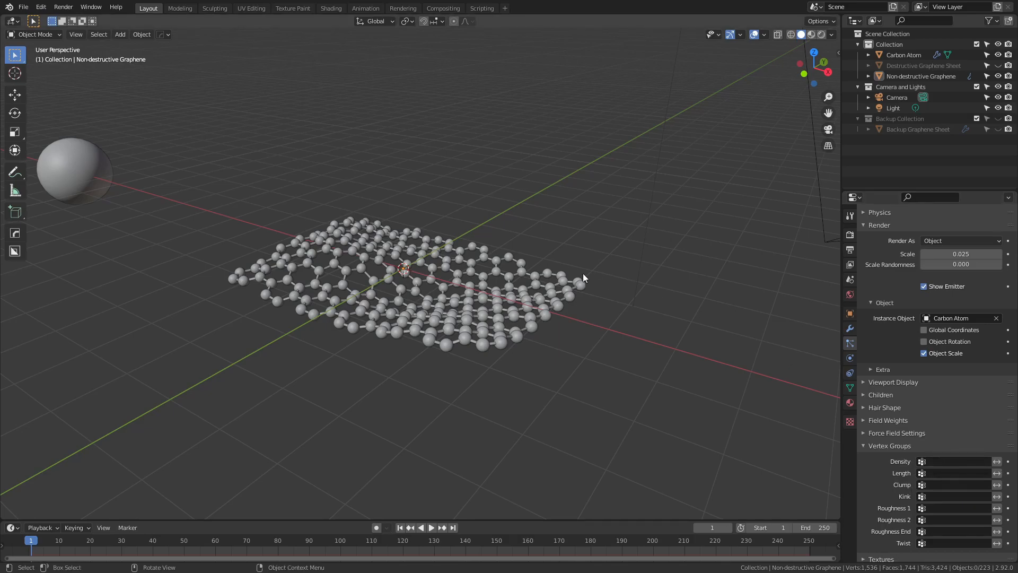
pyautogui.click(404, 273)
pyautogui.scroll(3, 405, 272)
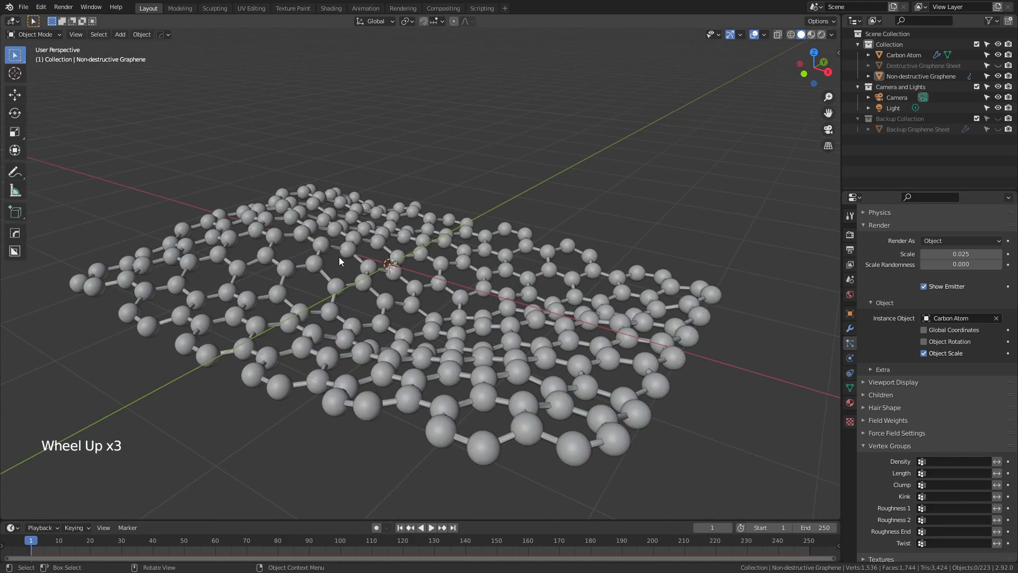
# Enable the viewport display of the Bevel modifier on the non-destructive graphene
pyautogui.click(850, 328)
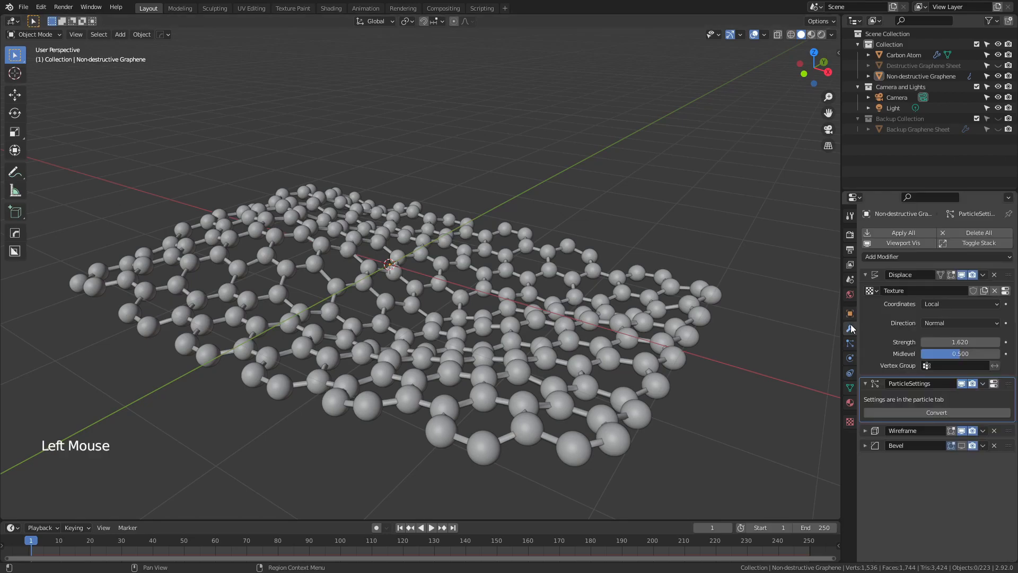
pyautogui.click(962, 445)
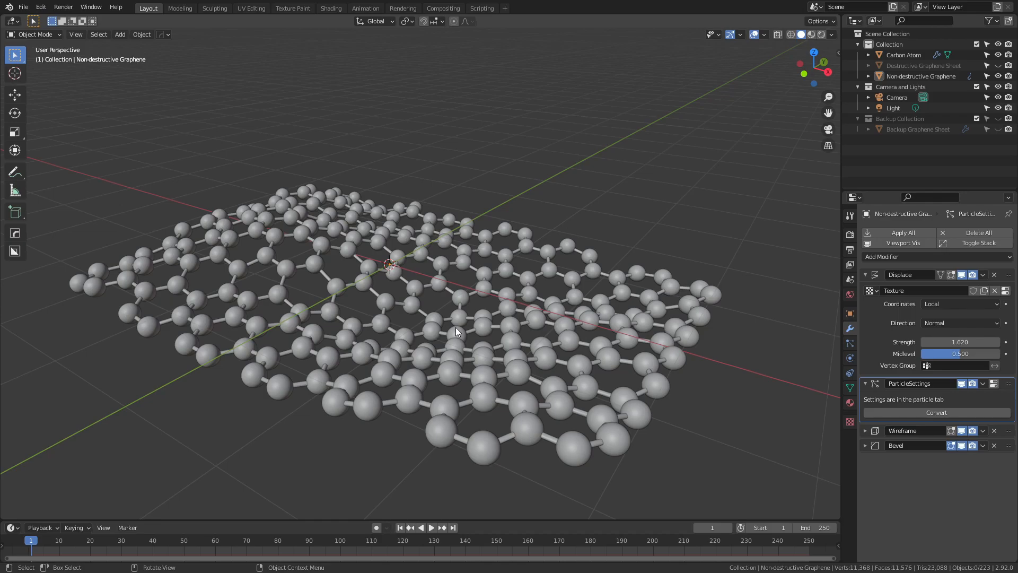
pyautogui.moveTo(450, 327); pyautogui.dragTo(485, 339, button='middle')
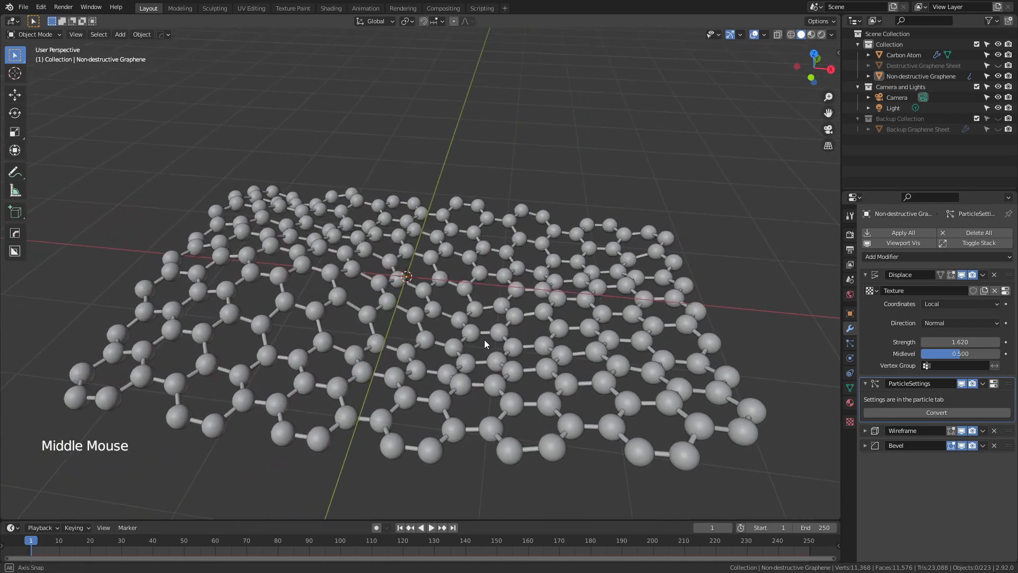
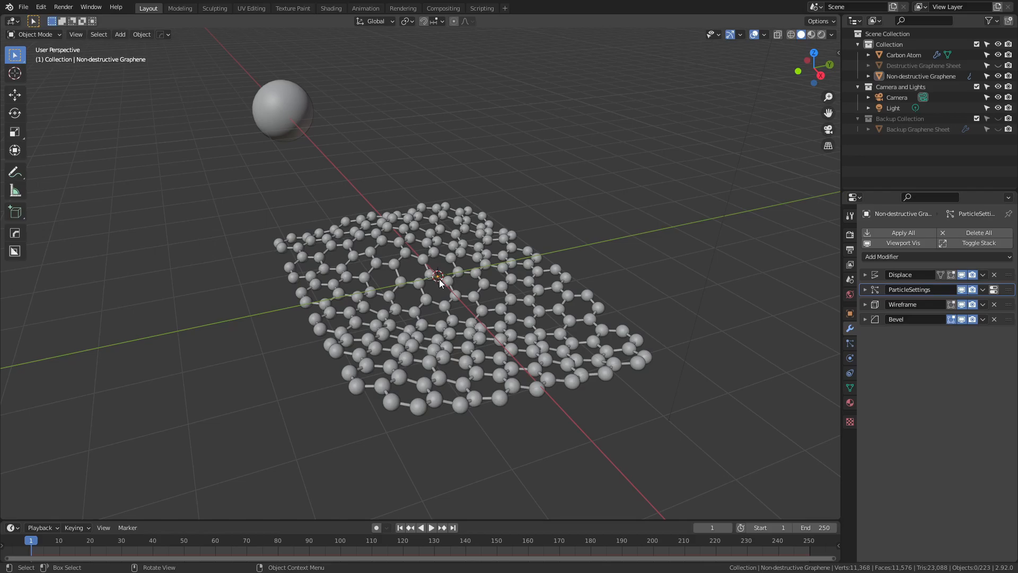
# Compare the model in wireframe, material preview and rendered shading, and check the scene's render engine options
pyautogui.press('z')
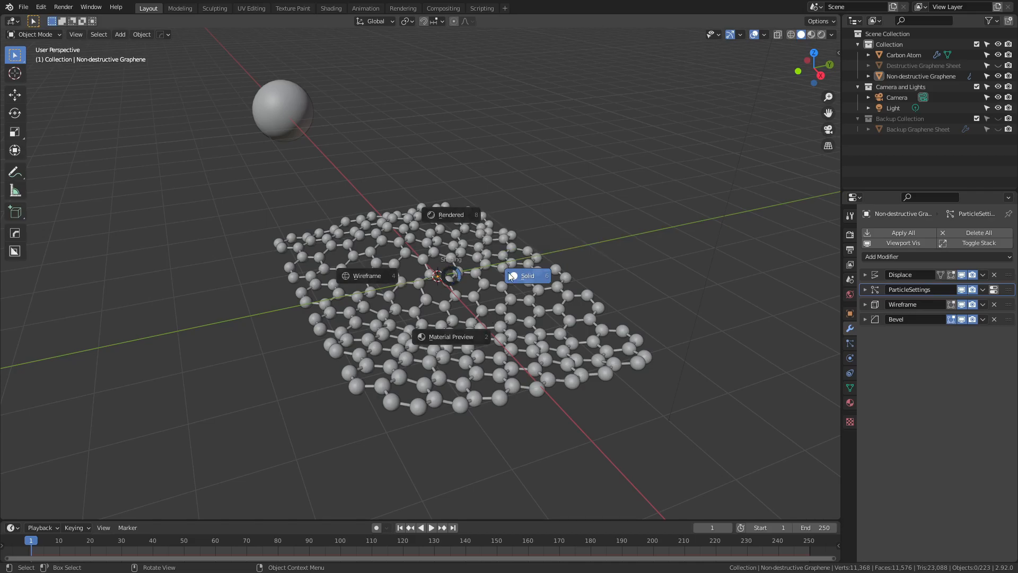
pyautogui.click(390, 277)
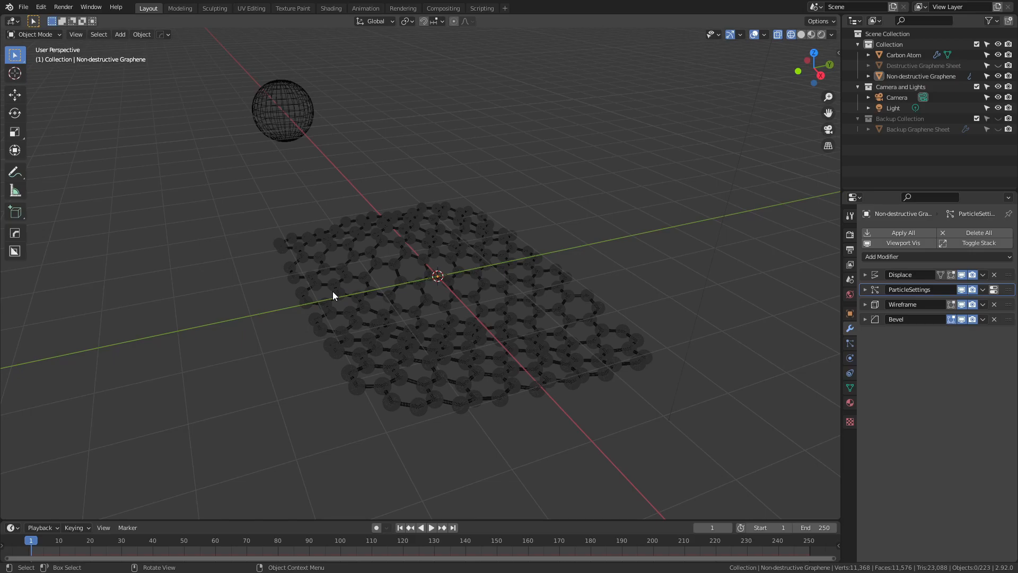
pyautogui.press('z')
pyautogui.click(336, 344)
pyautogui.press('z')
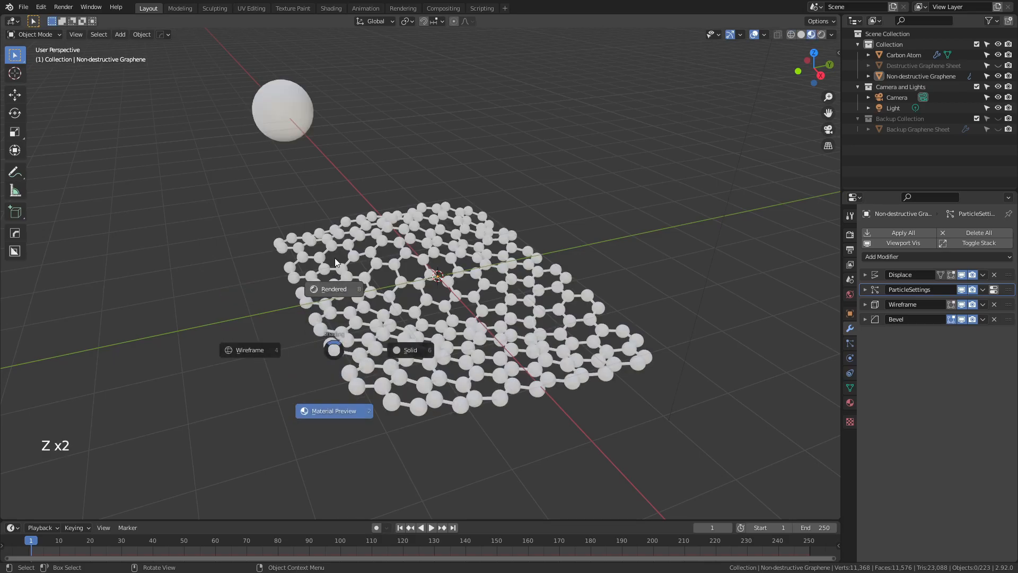
pyautogui.click(335, 260)
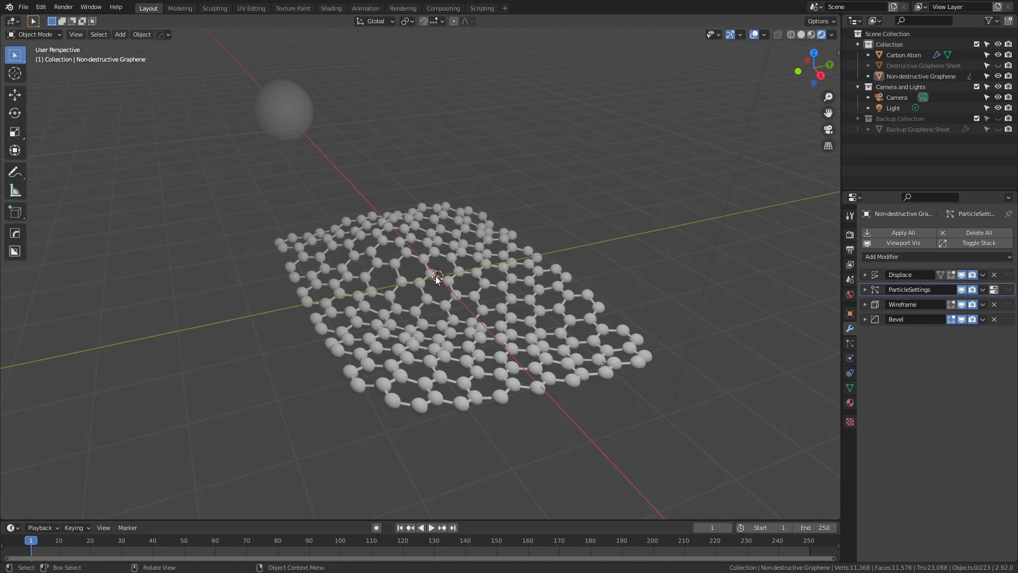
pyautogui.click(850, 235)
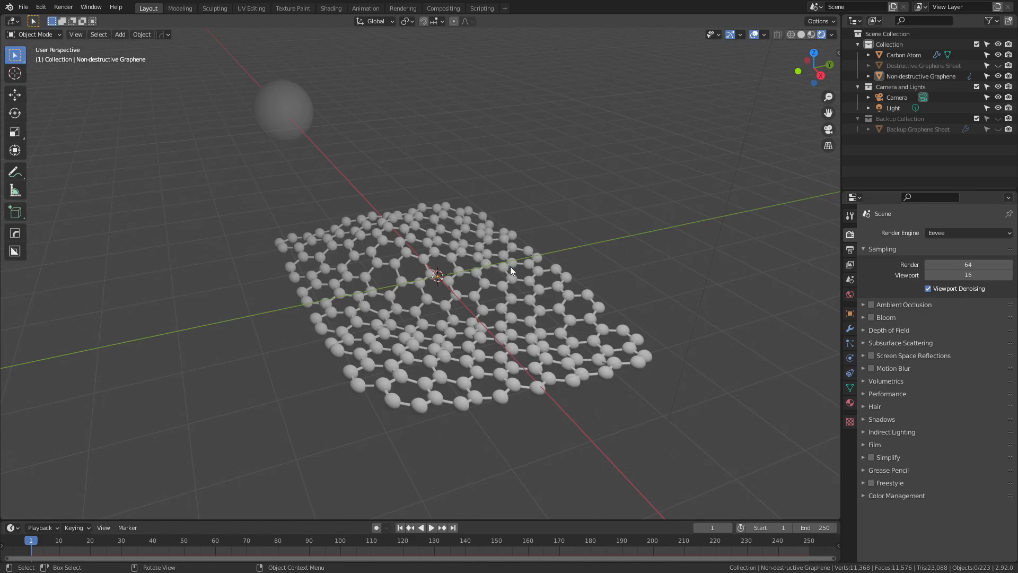
pyautogui.click(968, 233)
# Add a new material to the non-destructive graphene sheet and show the viewport in Material Preview shading
pyautogui.click(456, 294)
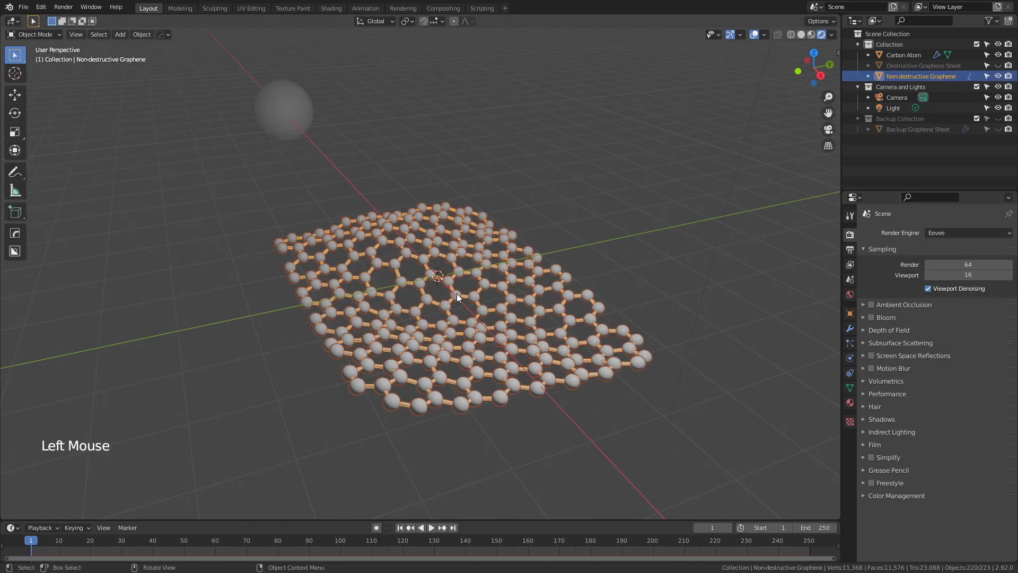
pyautogui.click(850, 403)
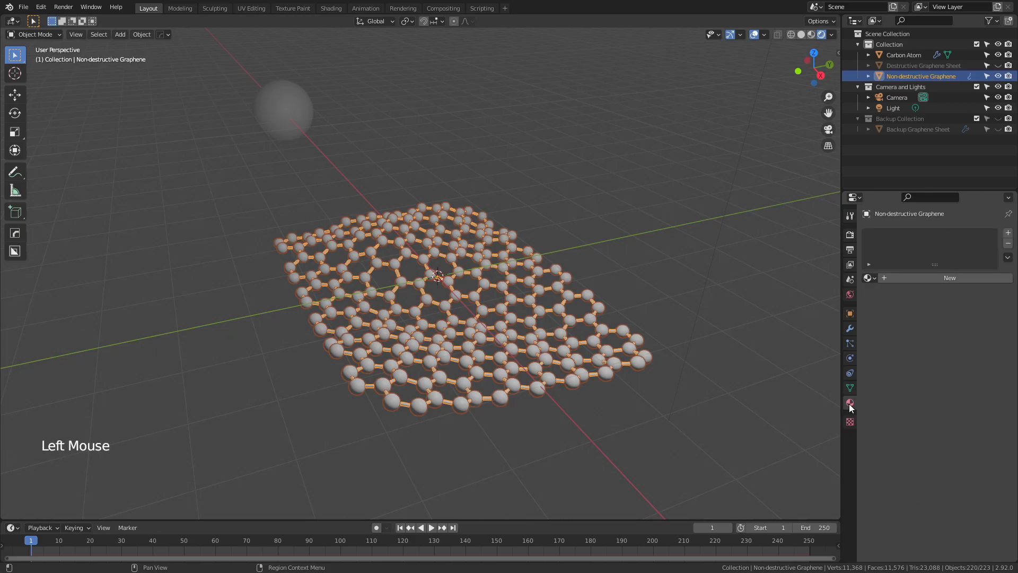
pyautogui.click(943, 278)
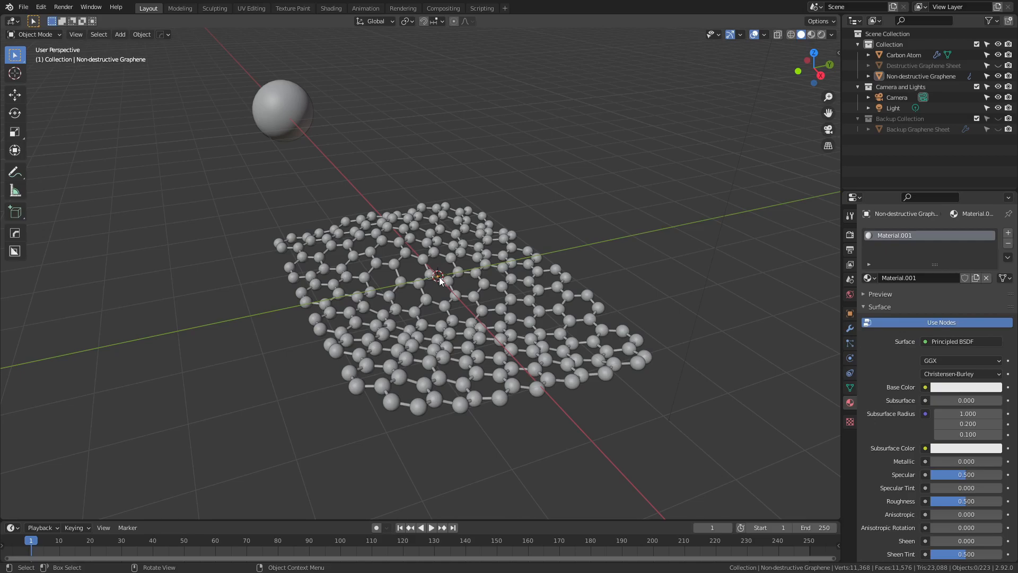
pyautogui.press('z')
pyautogui.click(410, 340)
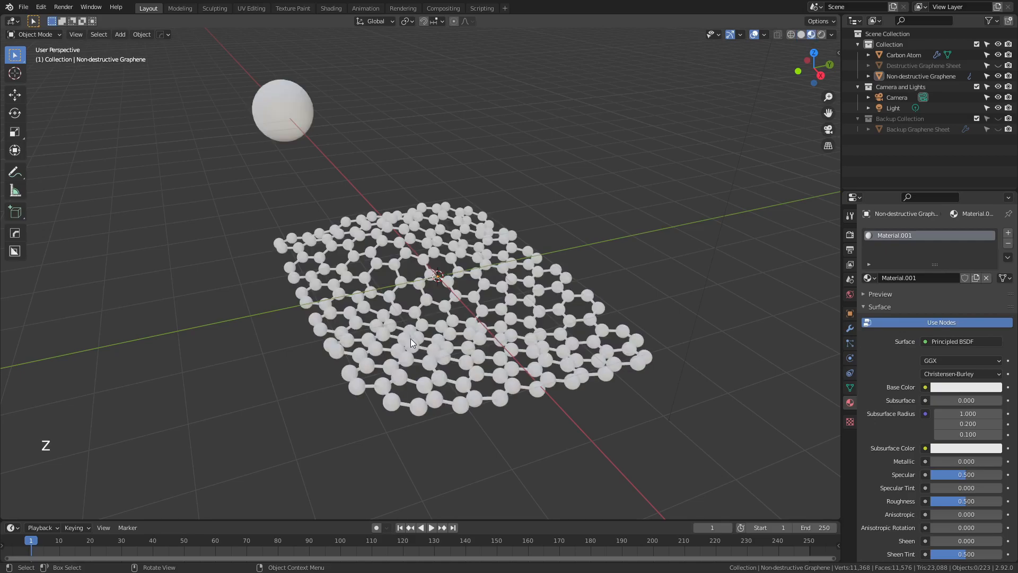
# Set the new material's base color to a fully saturated green, hex 00E72D
pyautogui.click(953, 387)
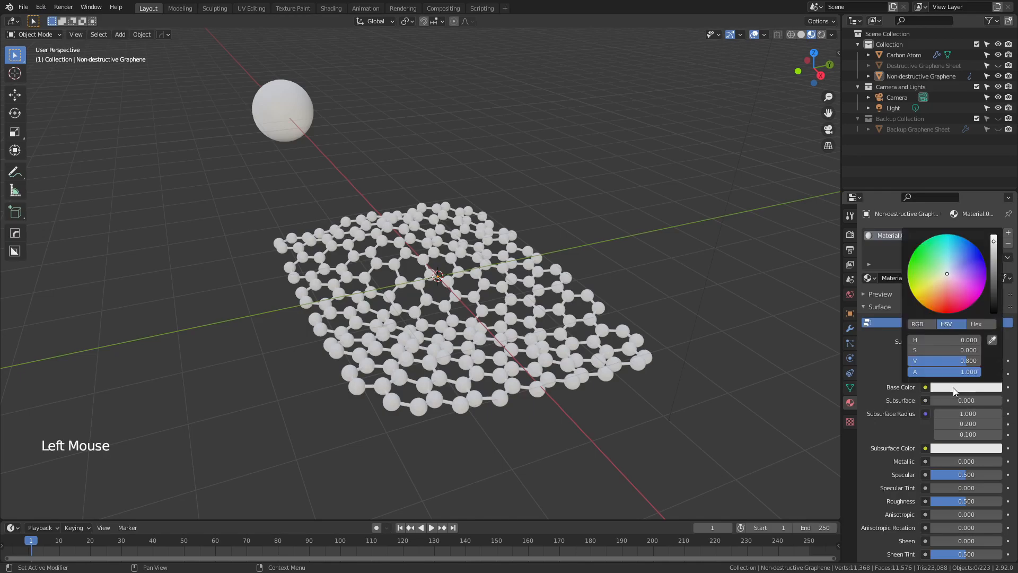
pyautogui.click(934, 263)
pyautogui.moveTo(934, 262)
pyautogui.mouseDown()
pyautogui.moveTo(956, 262)
pyautogui.moveTo(918, 247)
pyautogui.mouseUp()
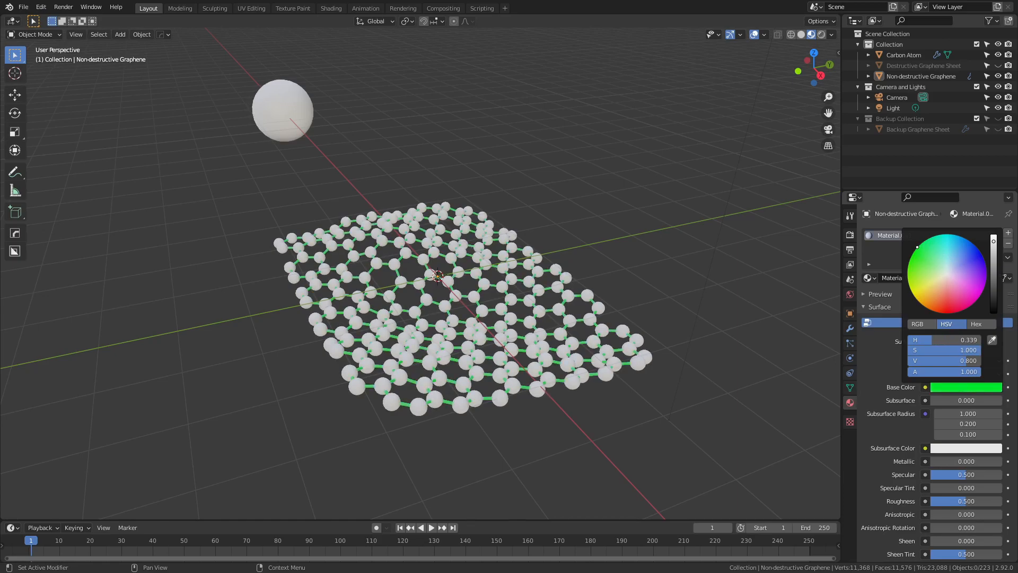
pyautogui.click(981, 324)
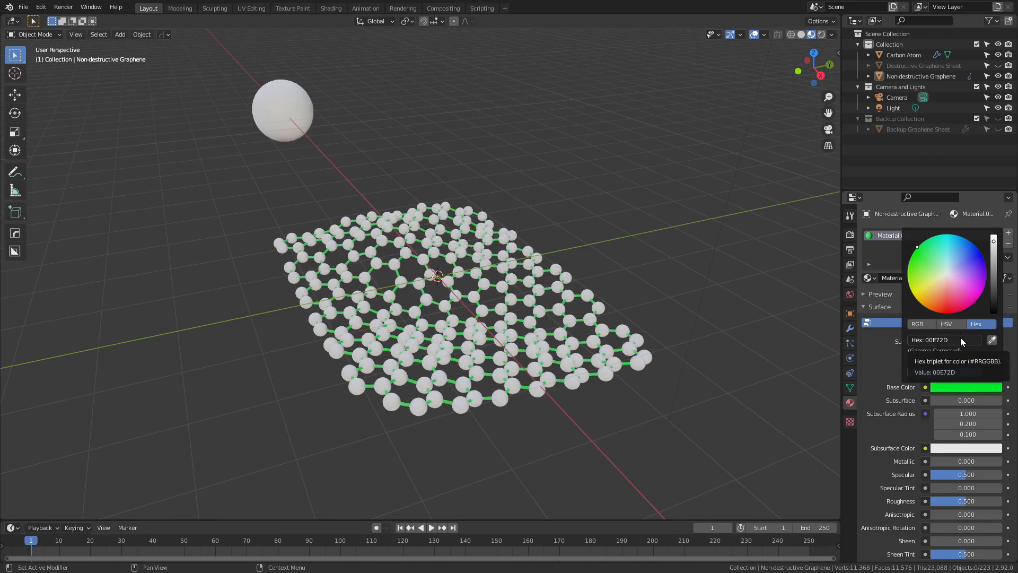
pyautogui.scroll(9, 898, 368)
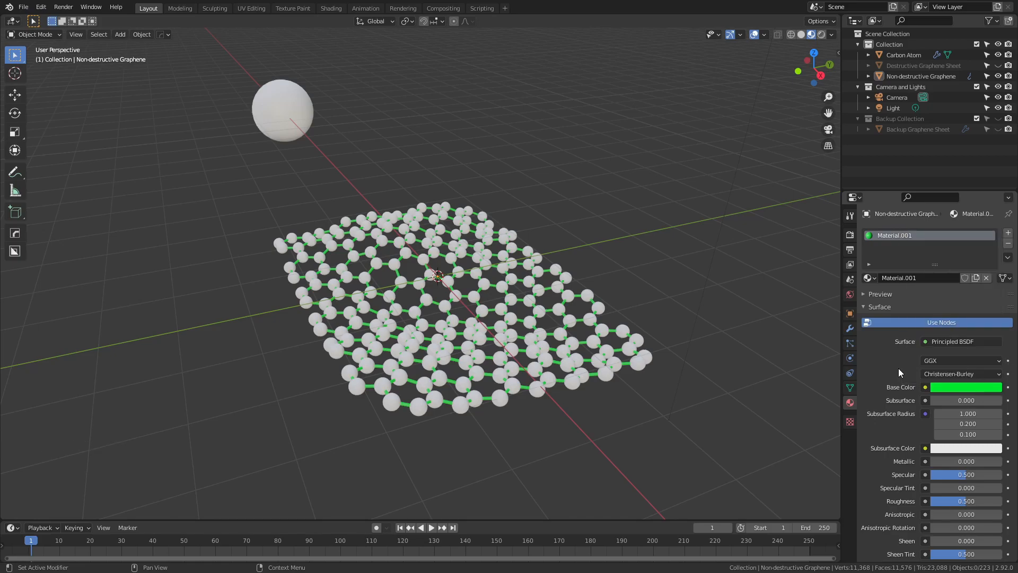
# Test the green material with Metallic at 1 and Roughness at 0, and restore Metallic to 0 and Roughness to 0.5
pyautogui.scroll(-3, 899, 368)
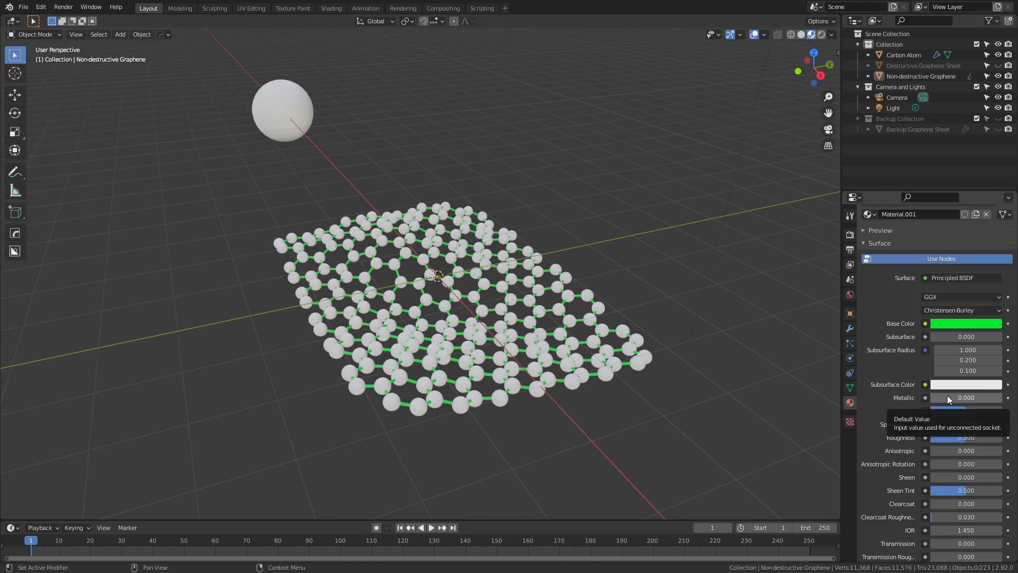
pyautogui.moveTo(947, 396); pyautogui.dragTo(1002, 398)
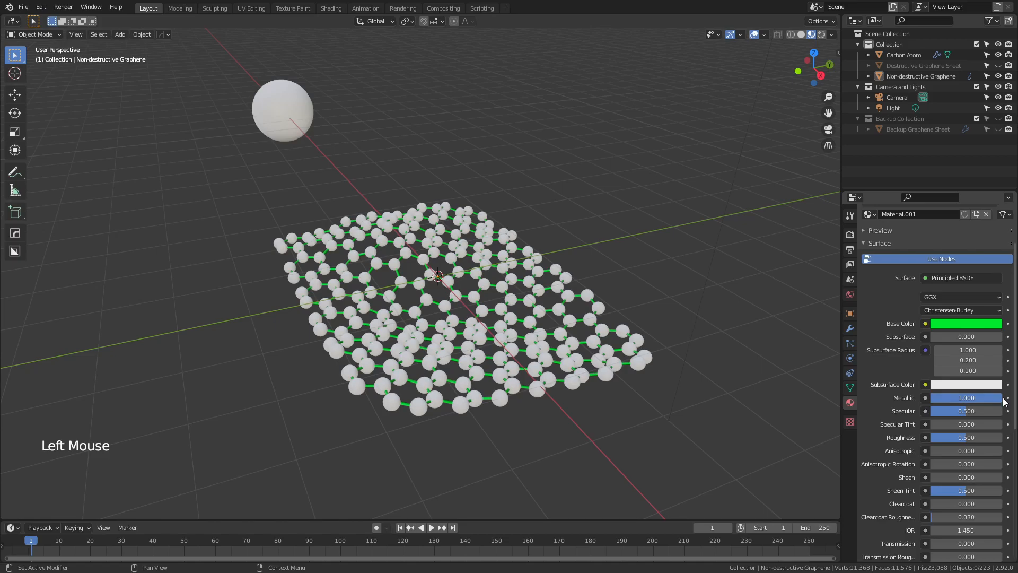
pyautogui.moveTo(981, 402); pyautogui.dragTo(934, 402)
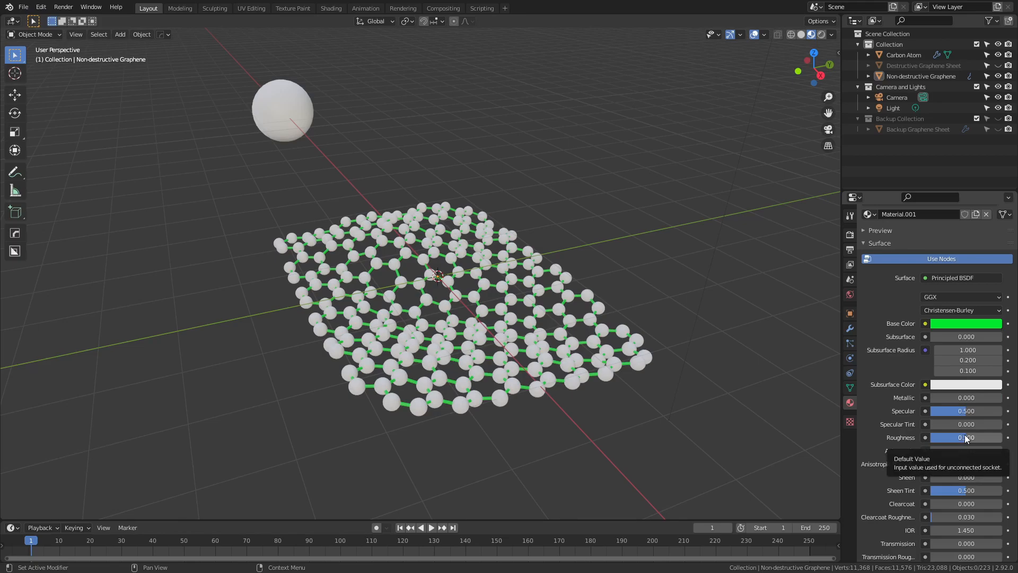
pyautogui.moveTo(965, 438); pyautogui.dragTo(931, 438)
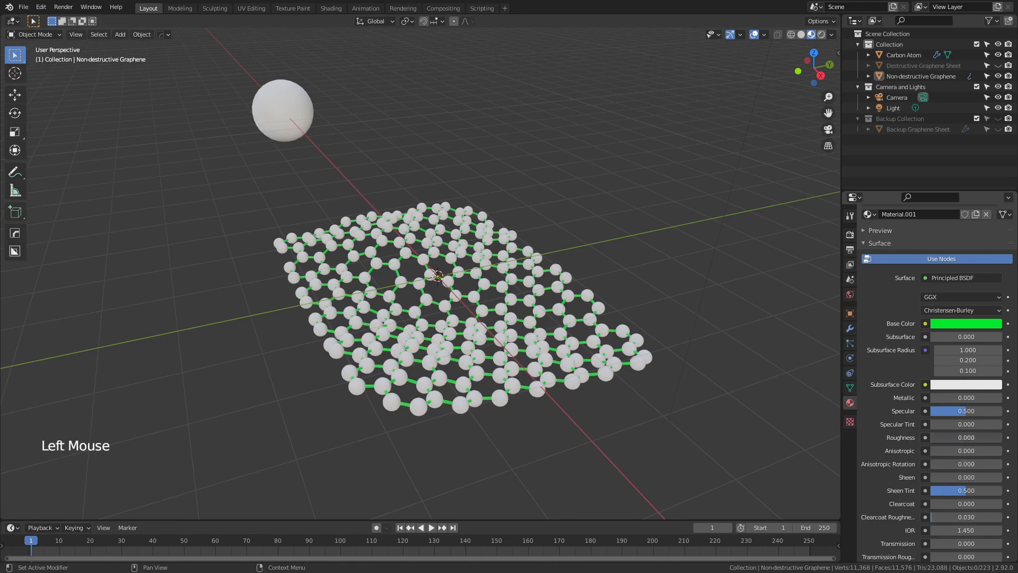
pyautogui.scroll(10, 469, 381)
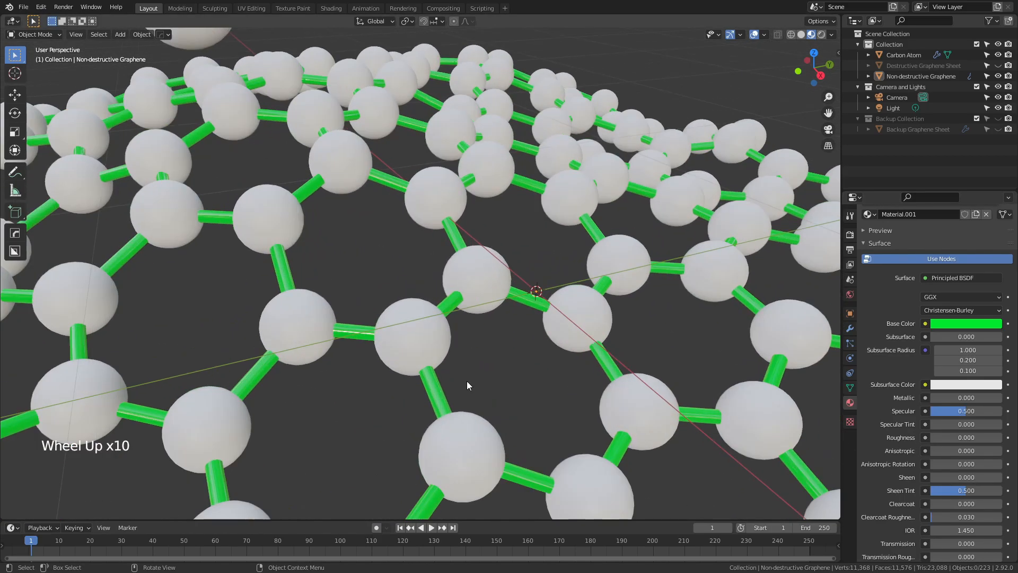
pyautogui.moveTo(943, 438); pyautogui.dragTo(1002, 438)
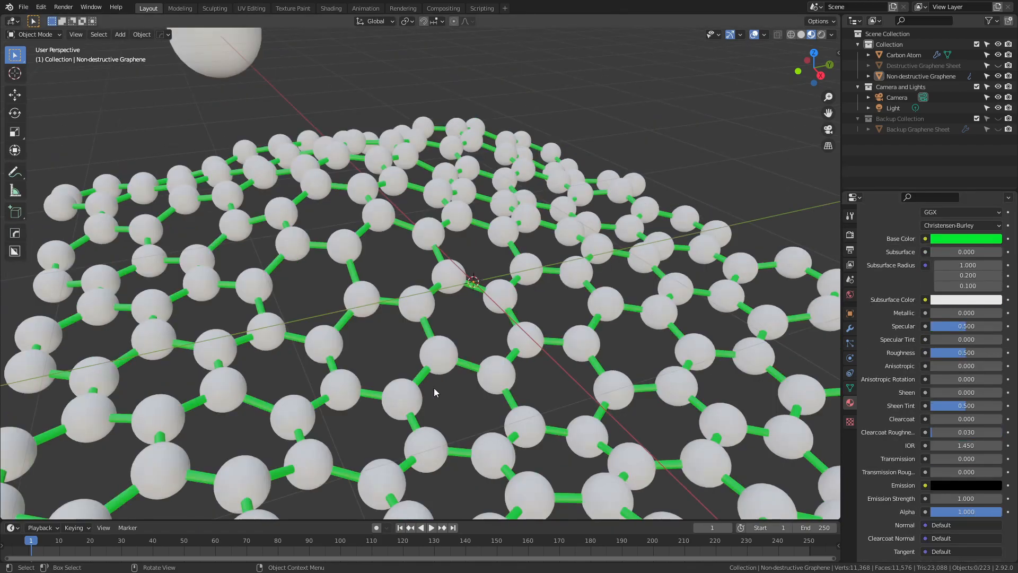
# Set the green material's Transmission to 1 and its Roughness to 0.2
pyautogui.moveTo(938, 459); pyautogui.dragTo(1003, 459)
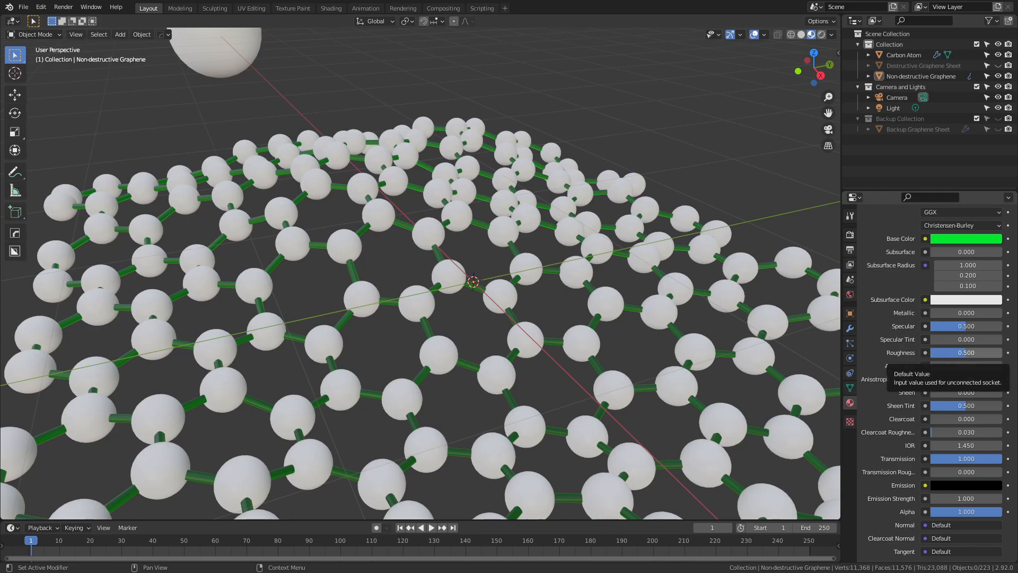
pyautogui.click(952, 355)
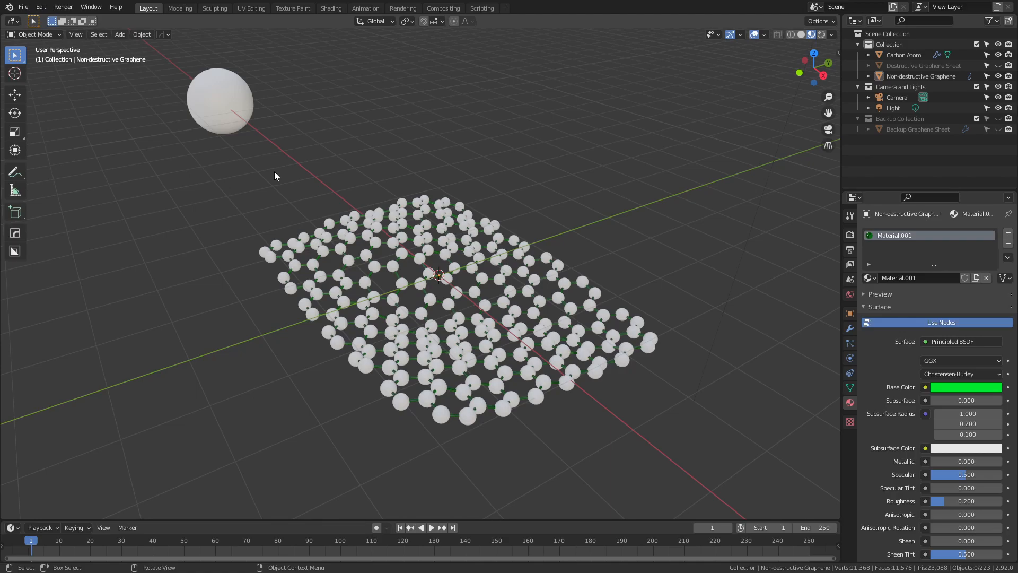
# Link the graphene sheet's material to the Carbon Atom sphere and deselect both objects
pyautogui.click(222, 89)
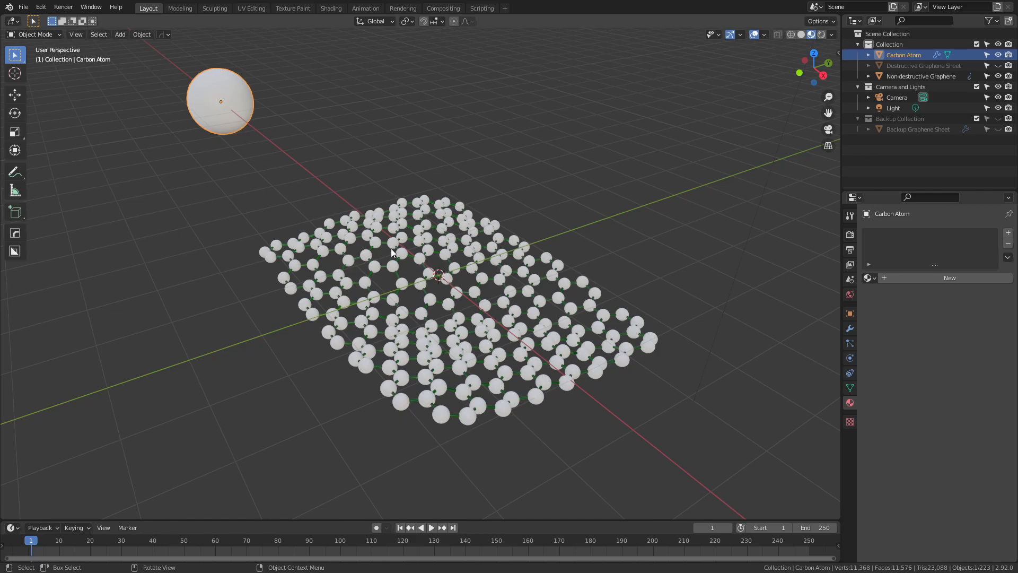
pyautogui.keyDown('shift'); pyautogui.click(370, 247); pyautogui.keyUp('shift')
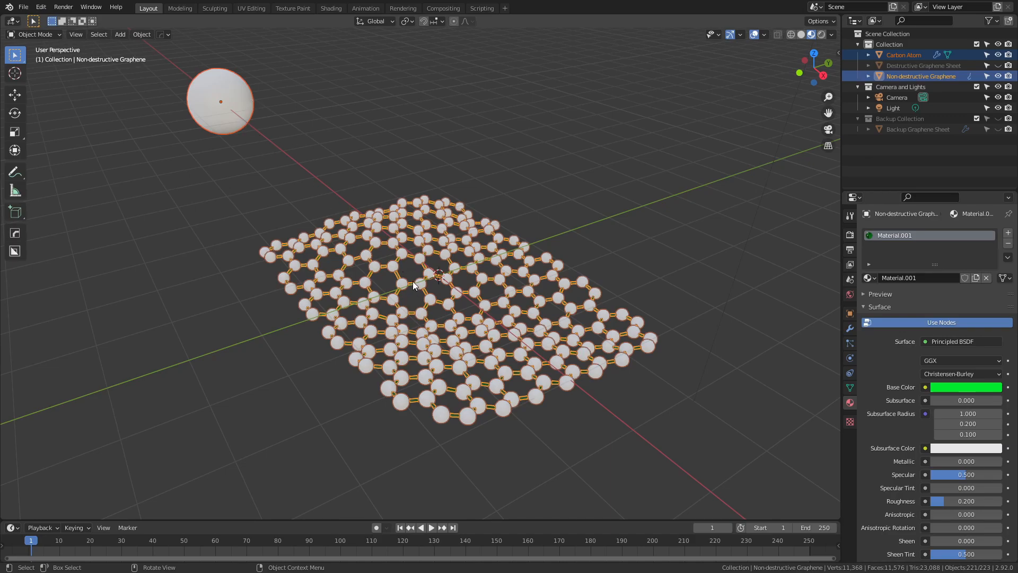
pyautogui.hotkey('ctrl', 'l')
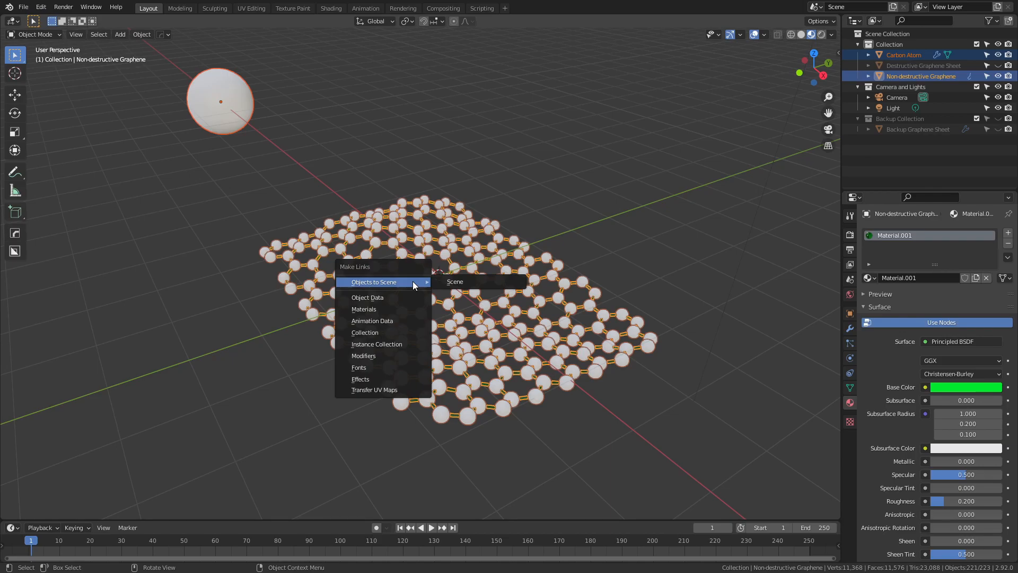
pyautogui.click(405, 309)
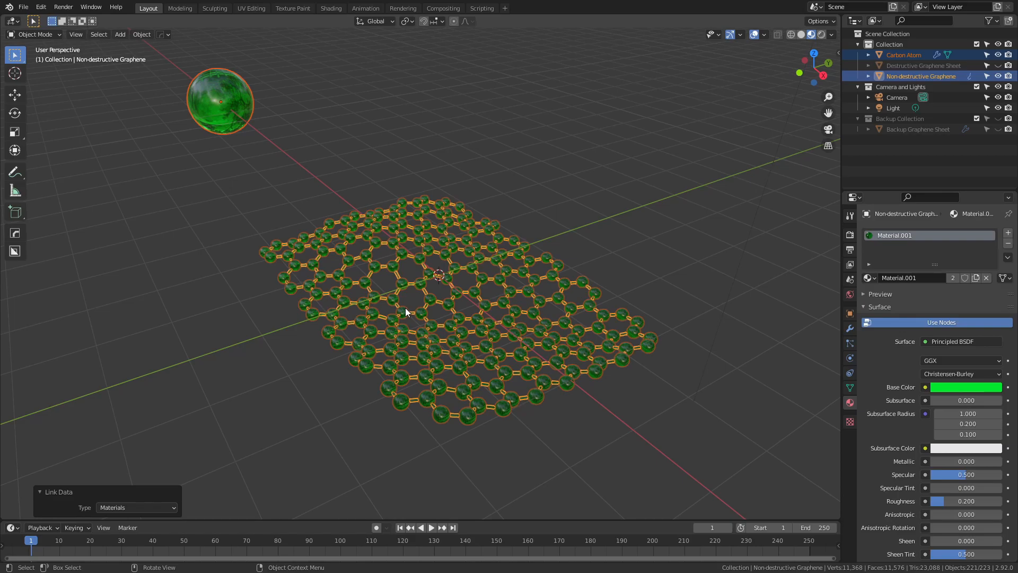
pyautogui.click(870, 278)
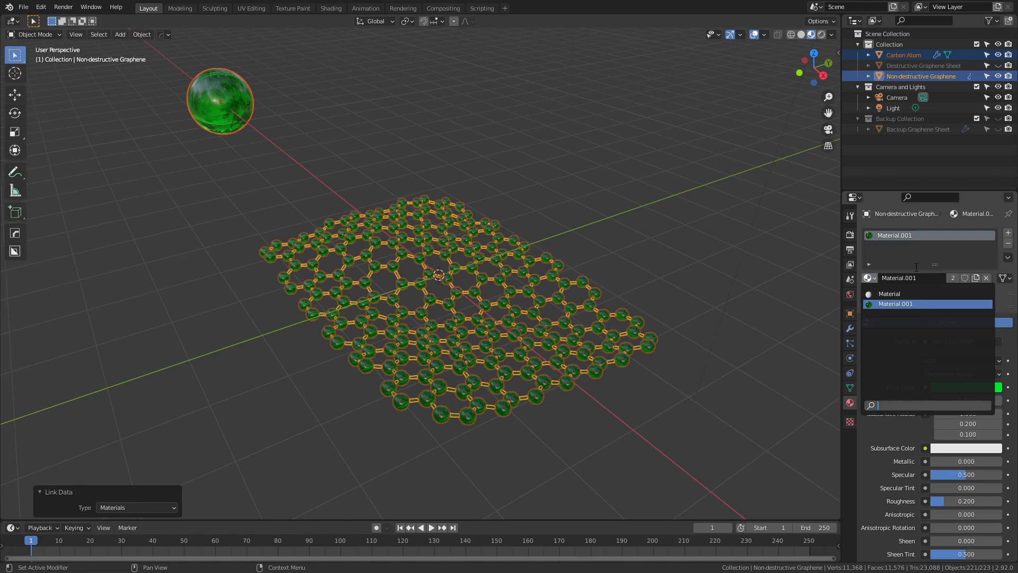
pyautogui.click(572, 214)
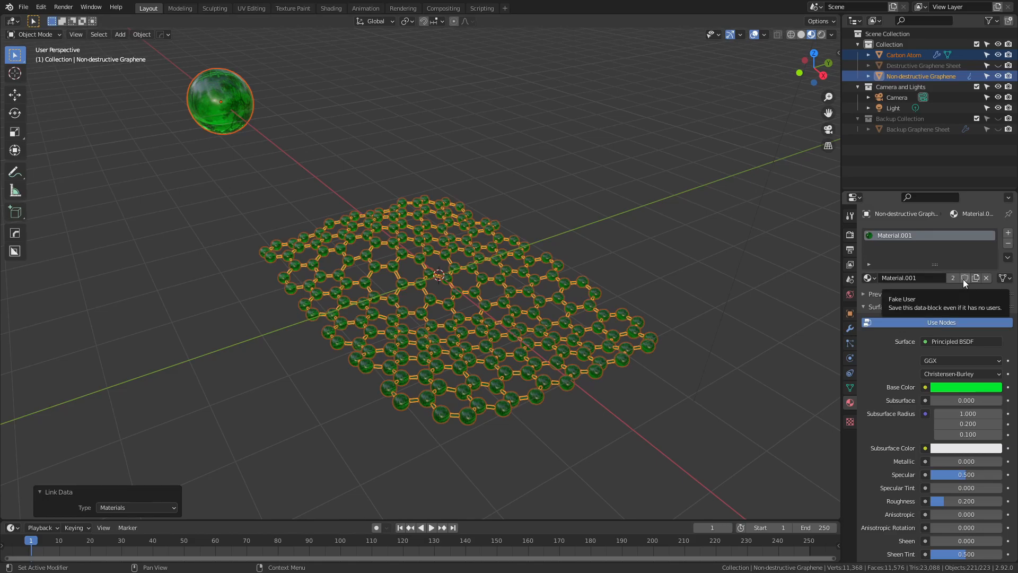
pyautogui.click(436, 275)
# Save the file and rename the shared material Graphene Material
pyautogui.hotkey('ctrl', 's')
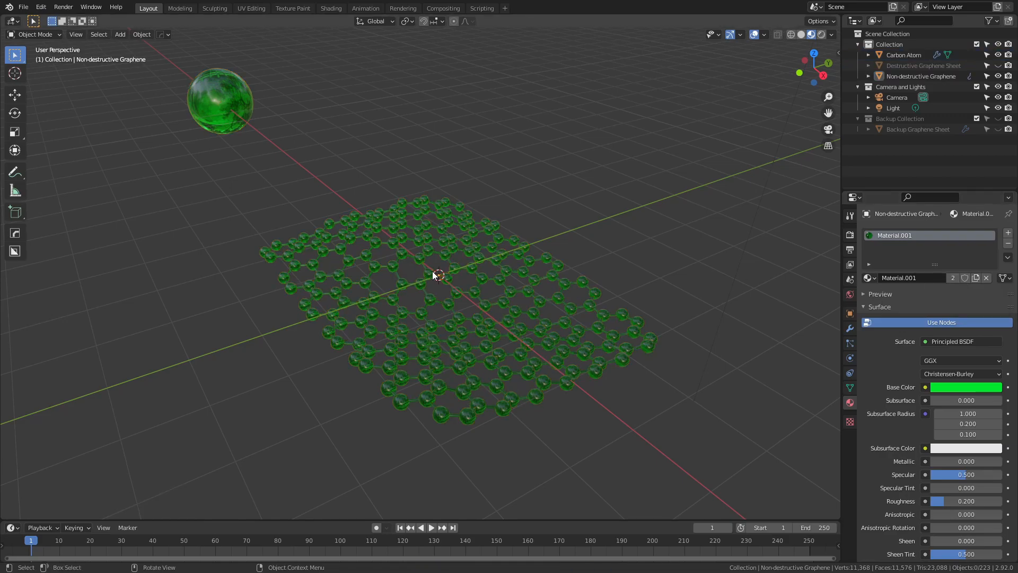
pyautogui.click(893, 238)
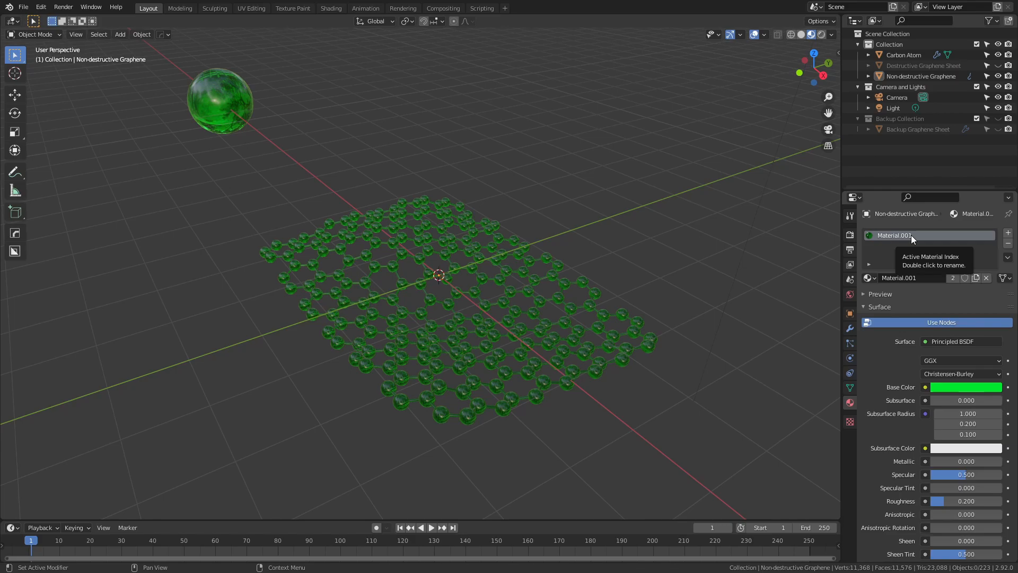
pyautogui.doubleClick(911, 234)
pyautogui.write('Grapeh')
pyautogui.press('BackSpace')
pyautogui.press('BackSpace')
pyautogui.write('hene Material')
pyautogui.press('Return')
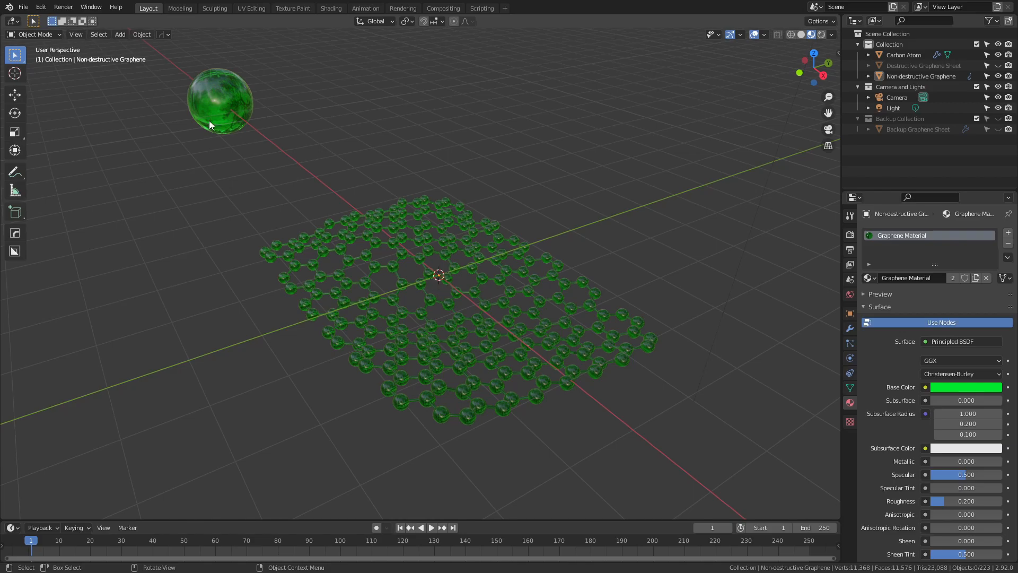
# Set the shared Graphene Material's Base Color to blue, hex 002AE7
pyautogui.click(965, 387)
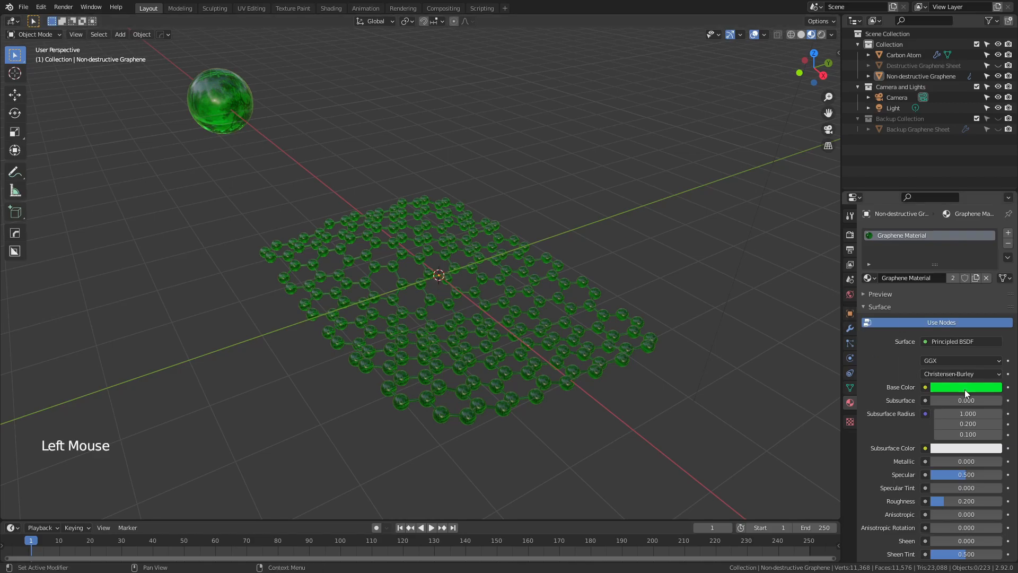
pyautogui.click(977, 248)
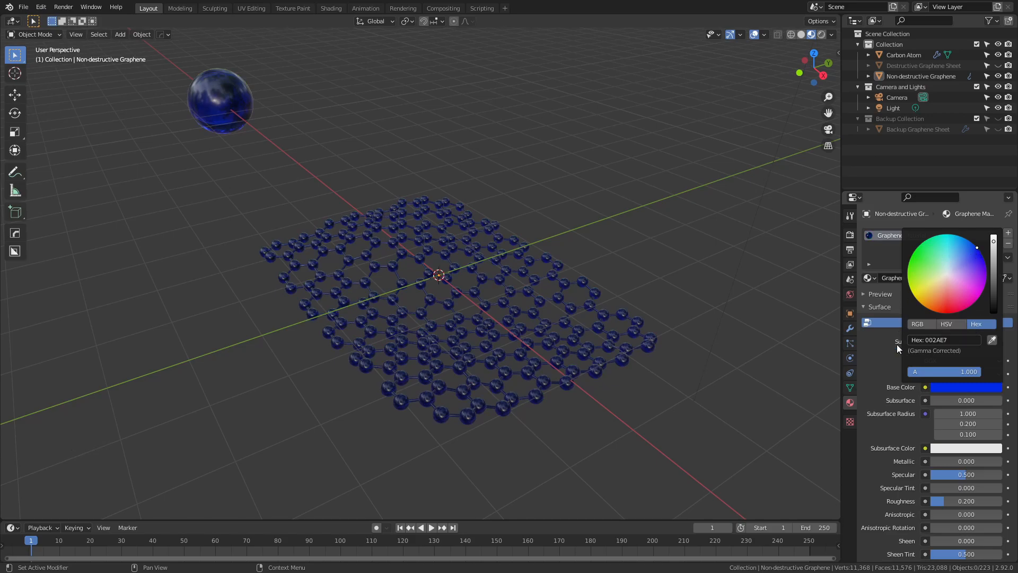
pyautogui.click(881, 346)
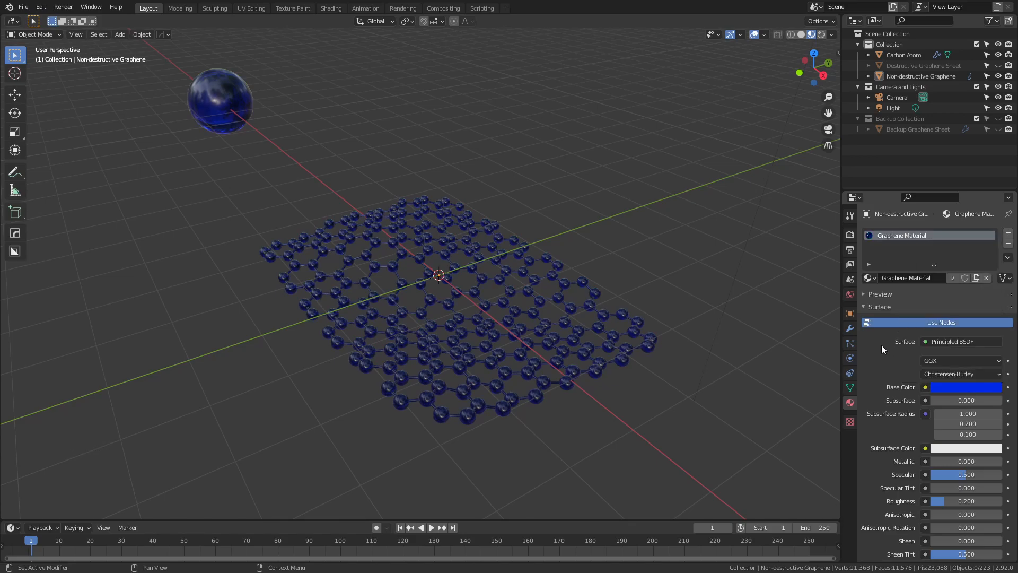
# Make the Non-destructive Graphene sheet's material a single-user copy, set its Base Color to bright green, and deselect the sheet
pyautogui.click(580, 338)
pyautogui.click(954, 278)
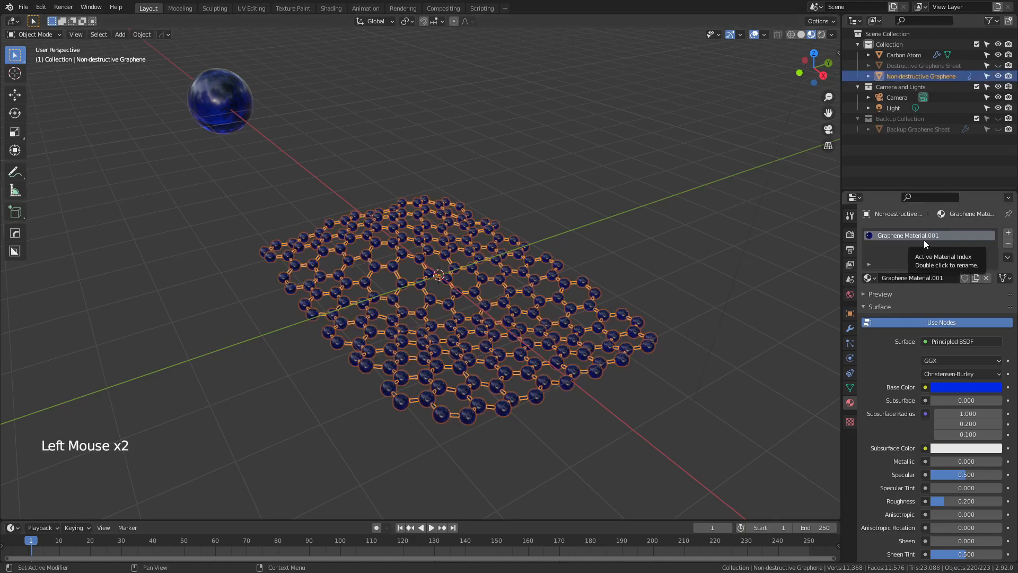
pyautogui.click(959, 387)
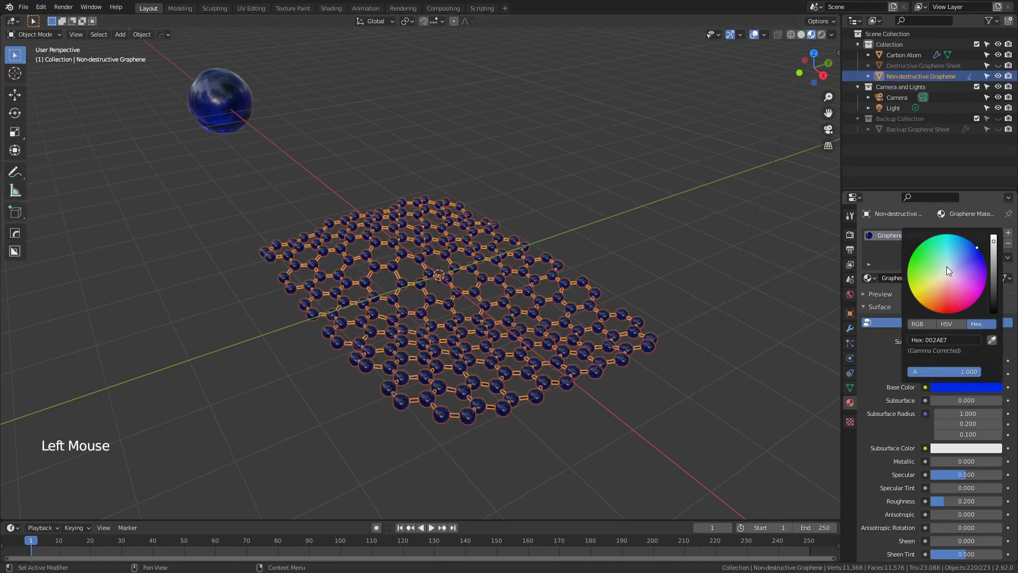
pyautogui.moveTo(947, 266); pyautogui.dragTo(916, 255)
pyautogui.click(681, 244)
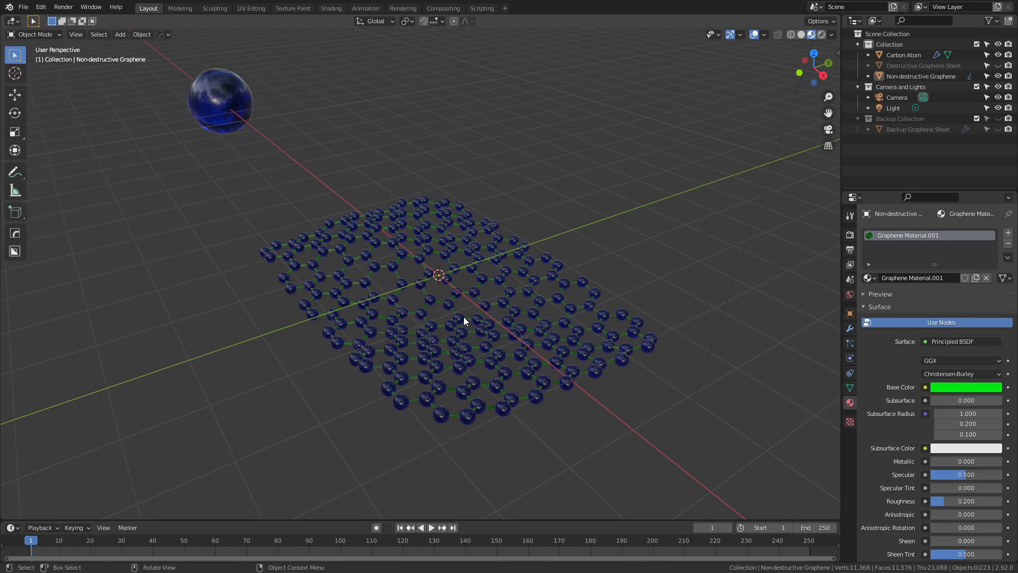
pyautogui.click(331, 8)
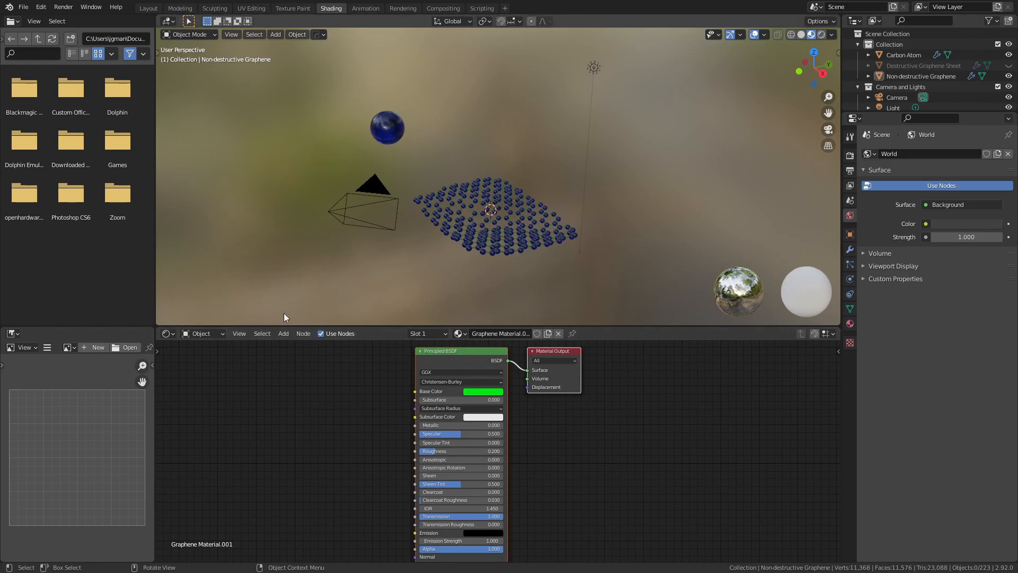
pyautogui.click(148, 8)
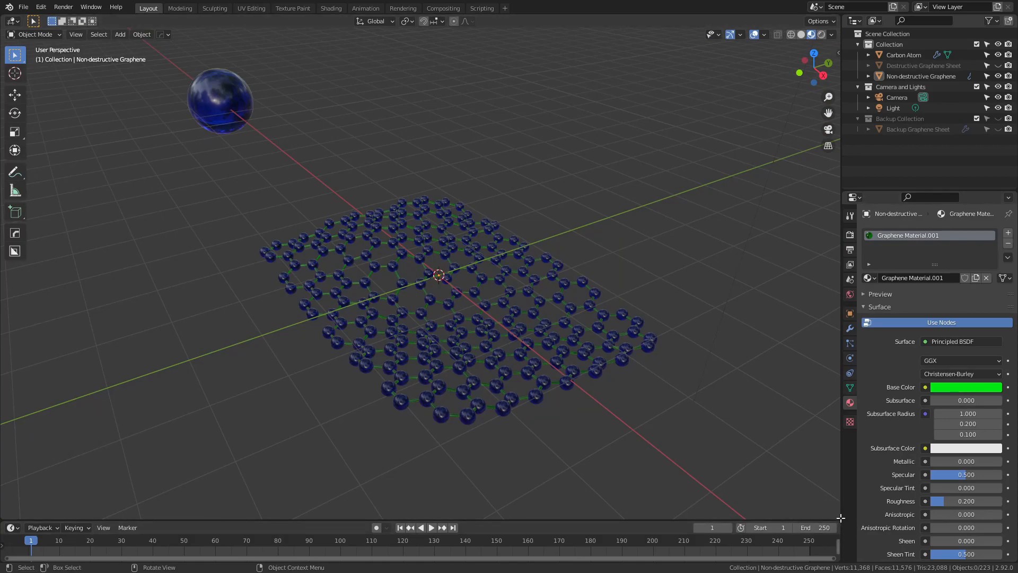
pyautogui.moveTo(839, 517); pyautogui.dragTo(447, 502)
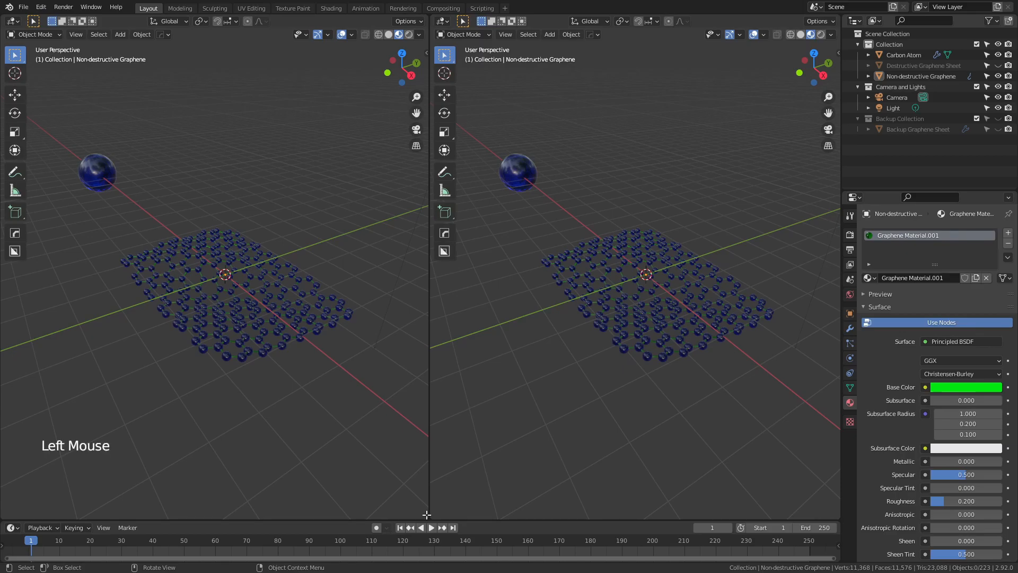
pyautogui.moveTo(427, 515); pyautogui.dragTo(523, 481)
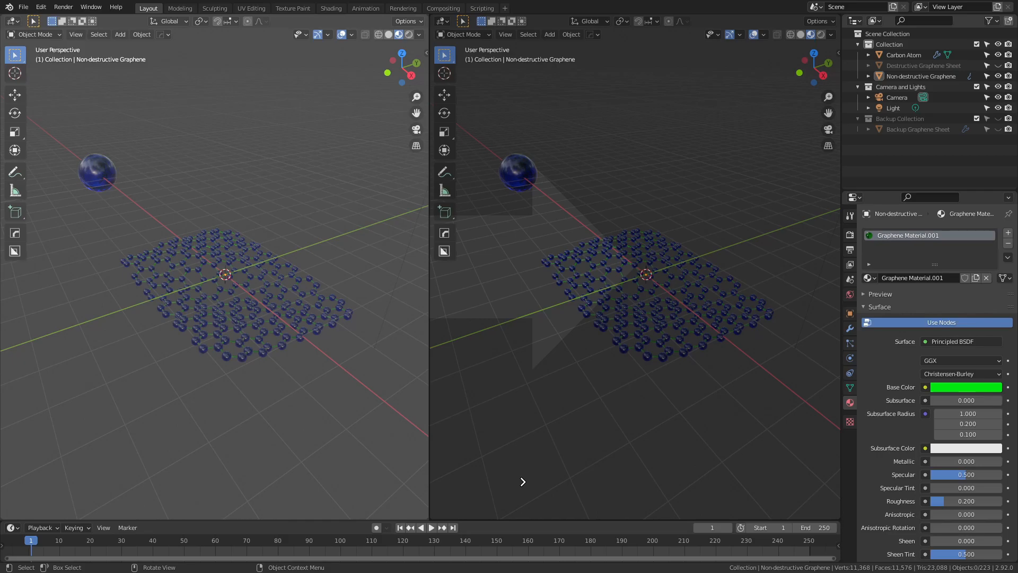
pyautogui.moveTo(523, 482); pyautogui.dragTo(523, 483)
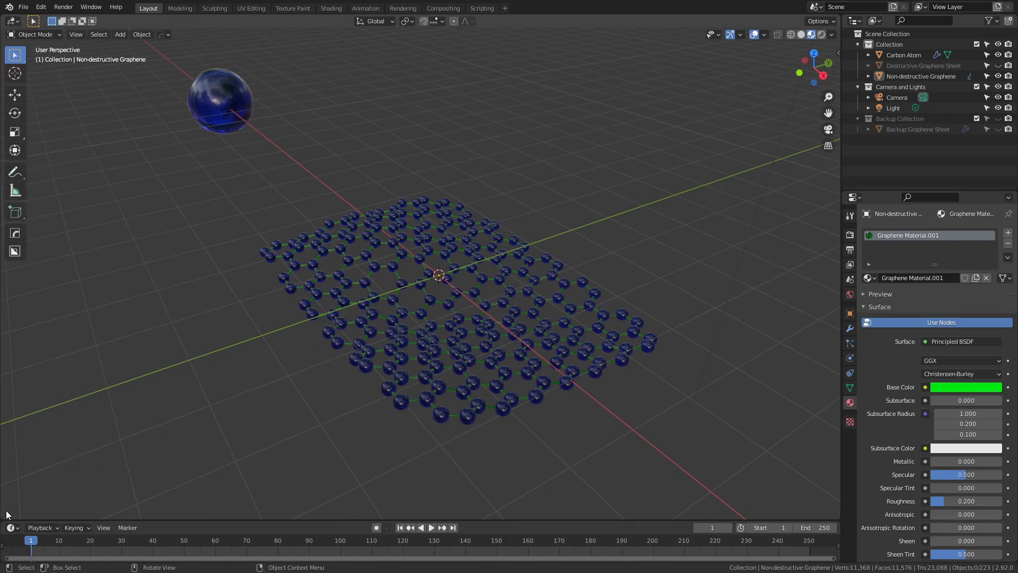
# Split the 3D viewport vertically into two side-by-side viewports of roughly equal width
pyautogui.moveTo(7, 514); pyautogui.dragTo(391, 473)
pyautogui.moveTo(390, 307)
pyautogui.mouseDown()
pyautogui.moveTo(305, 307)
pyautogui.moveTo(470, 307)
pyautogui.moveTo(360, 306)
pyautogui.moveTo(454, 311)
pyautogui.moveTo(402, 310)
pyautogui.mouseUp()
pyautogui.moveTo(399, 517); pyautogui.dragTo(205, 447)
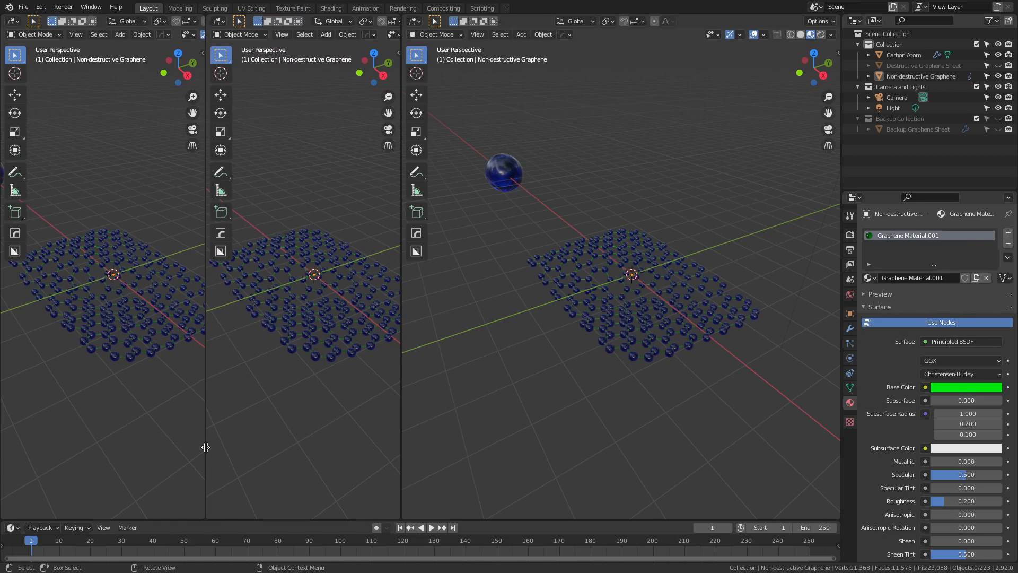
pyautogui.press('Escape')
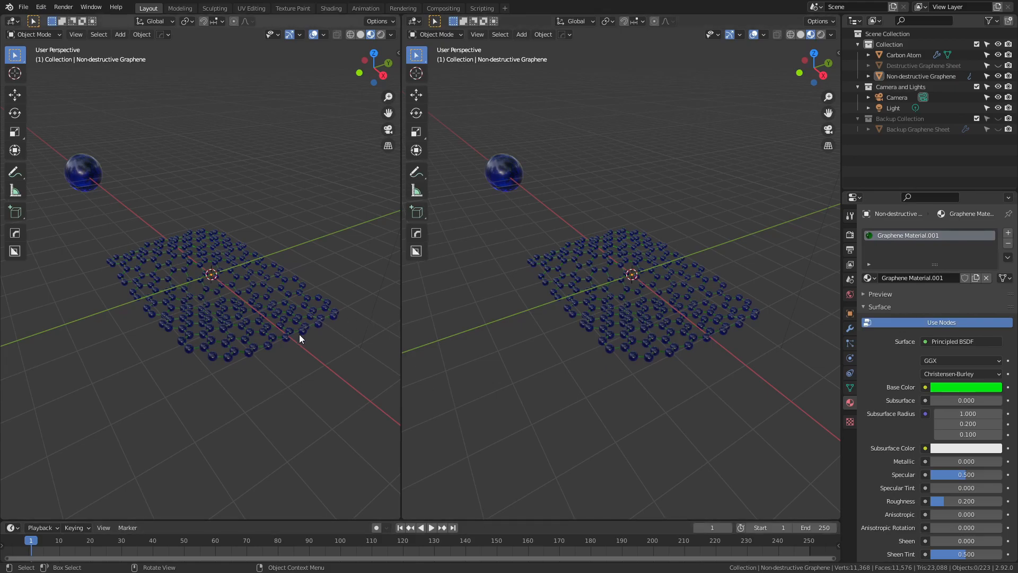
pyautogui.click(512, 297)
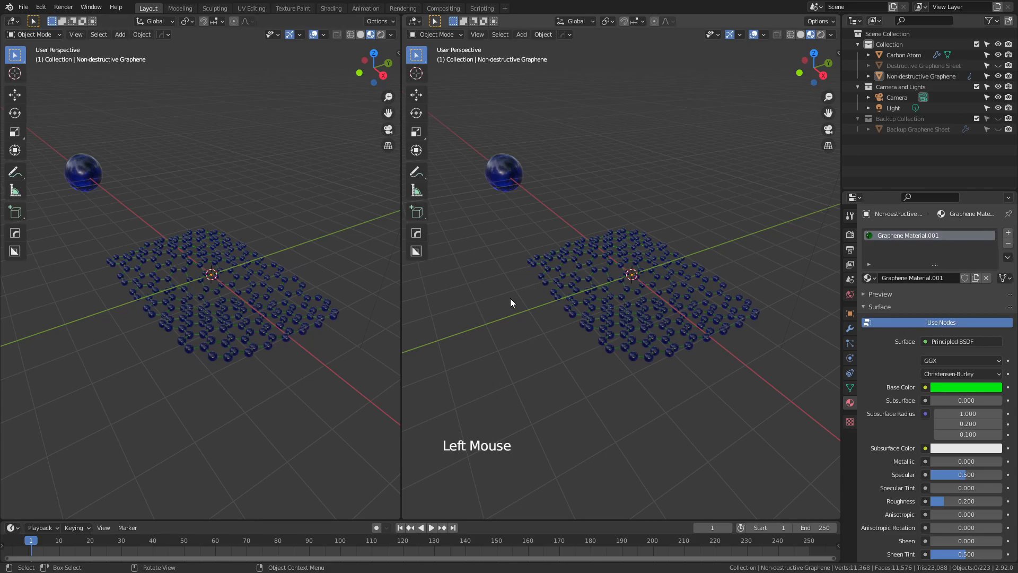
pyautogui.click(204, 415)
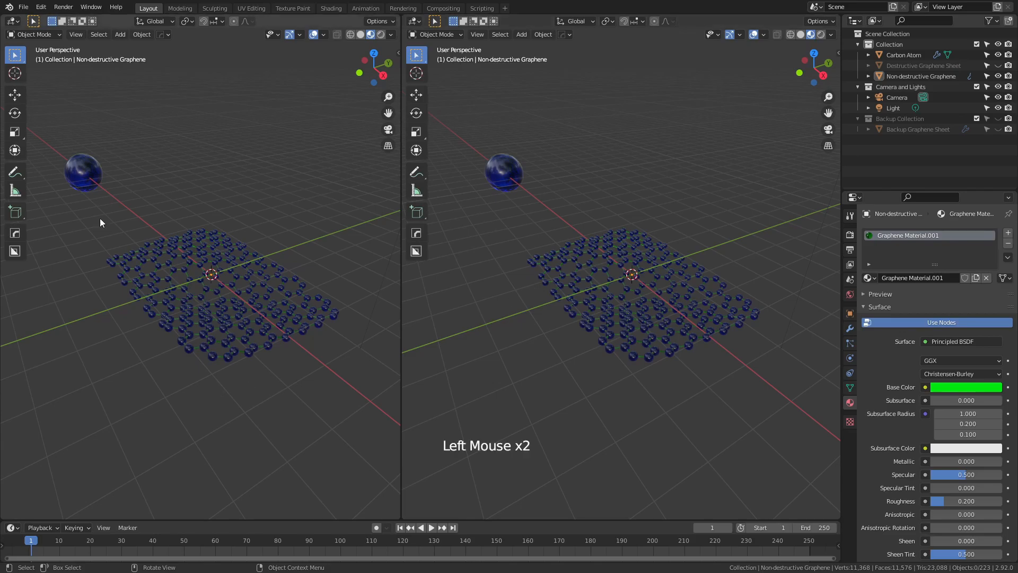
# Turn the first of the two viewports into a Shader Editor and hide its sidebar
pyautogui.click(11, 21)
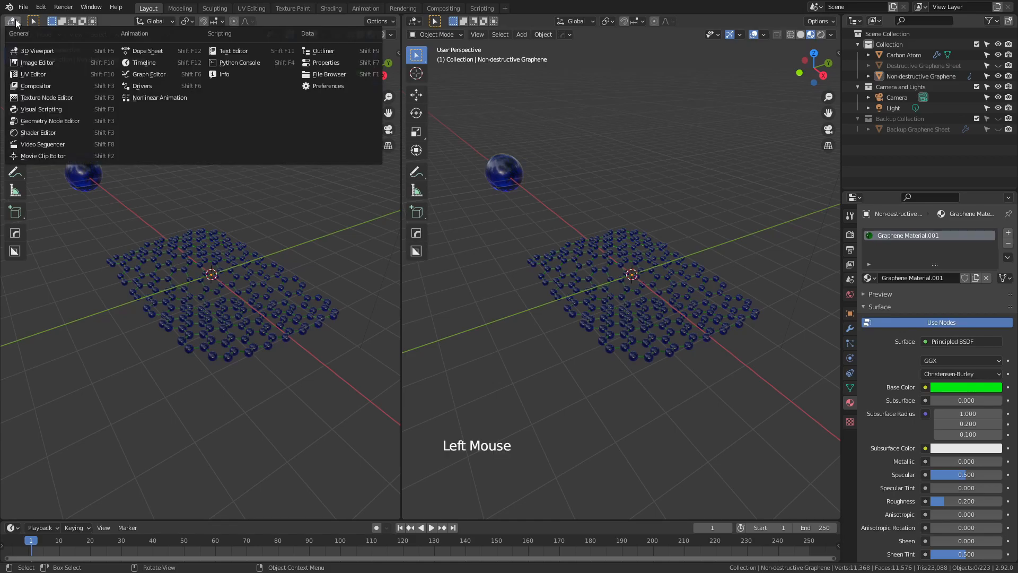
pyautogui.click(62, 132)
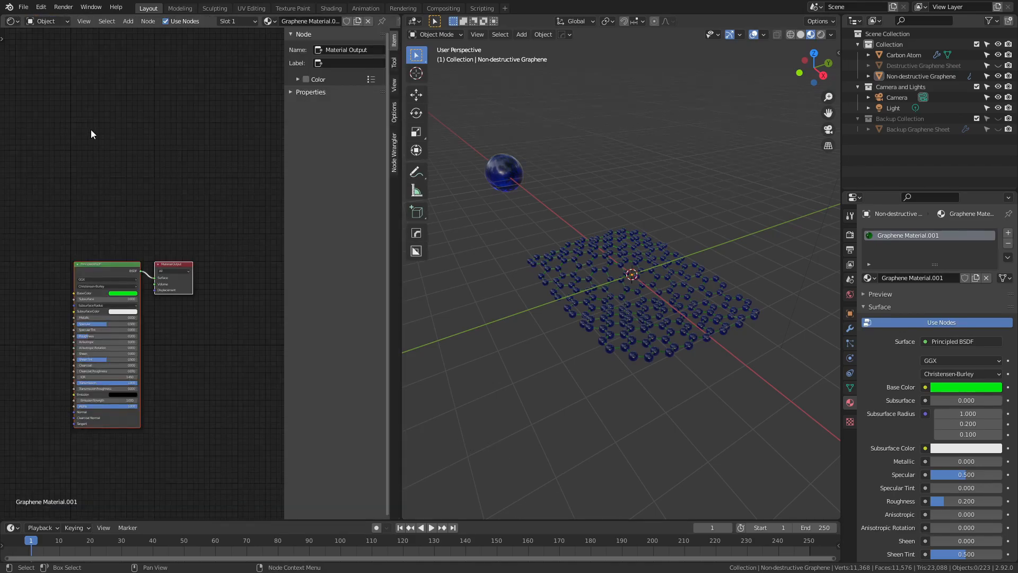
pyautogui.press('n')
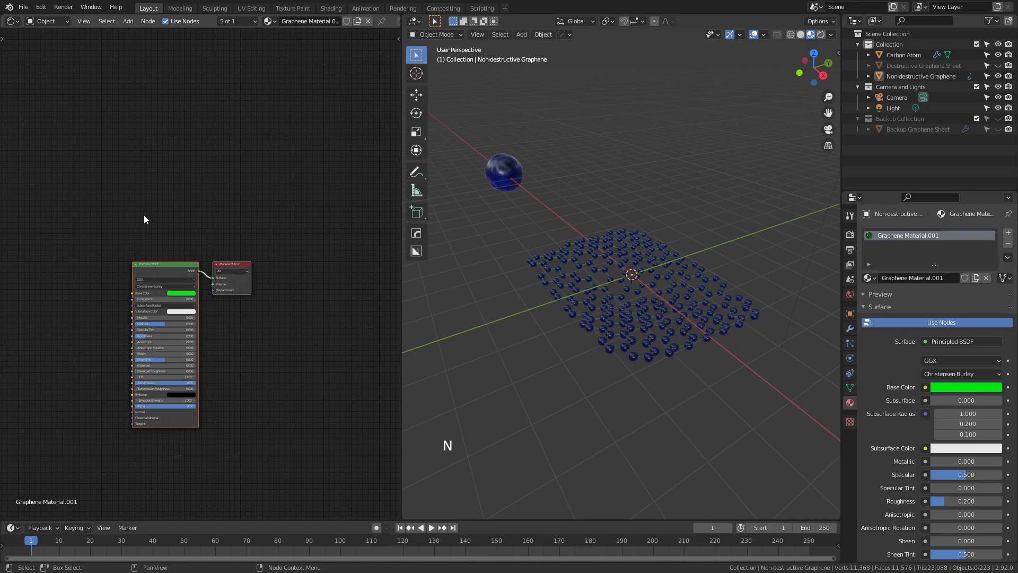
pyautogui.moveTo(165, 240); pyautogui.dragTo(220, 170, button='middle')
pyautogui.scroll(6, 241, 171)
pyautogui.scroll(2, 260, 189)
pyautogui.scroll(-3, 220, 171)
pyautogui.scroll(-4, 221, 173)
pyautogui.scroll(8, 222, 172)
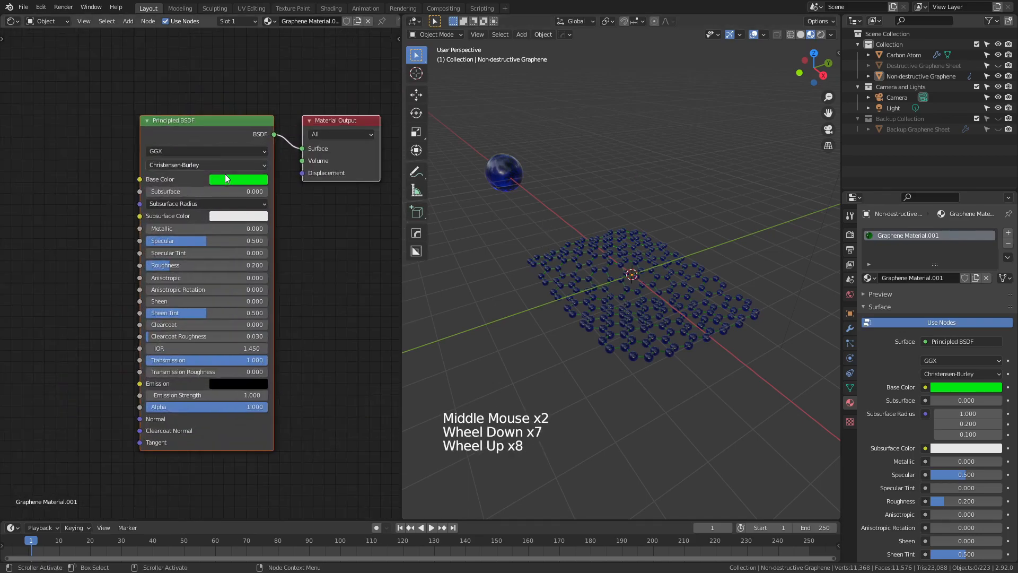
pyautogui.scroll(-4, 225, 177)
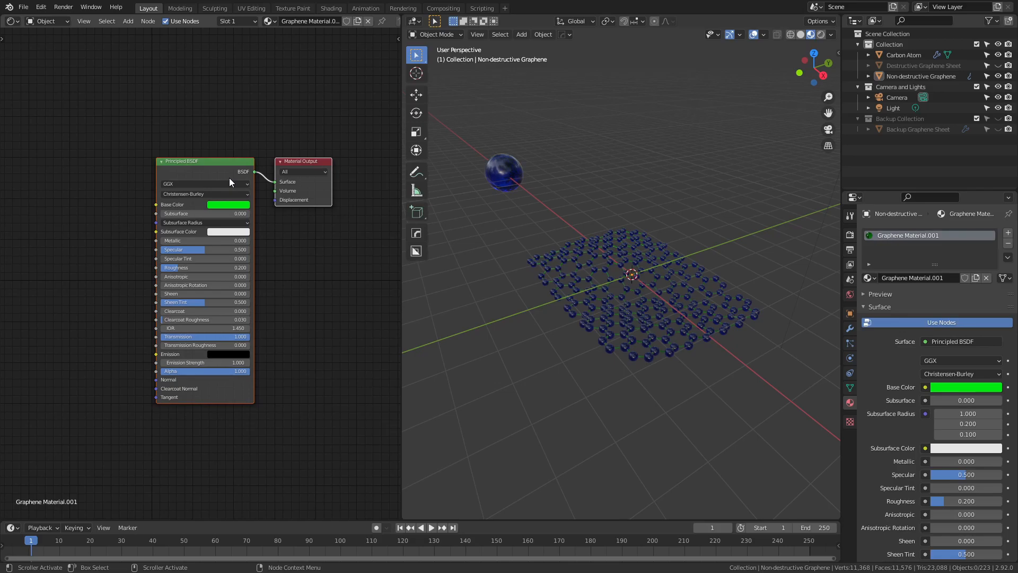
# Select the Carbon Atom sphere and add a Voronoi Texture node beside the Principled BSDF in its Graphene Material
pyautogui.click(507, 181)
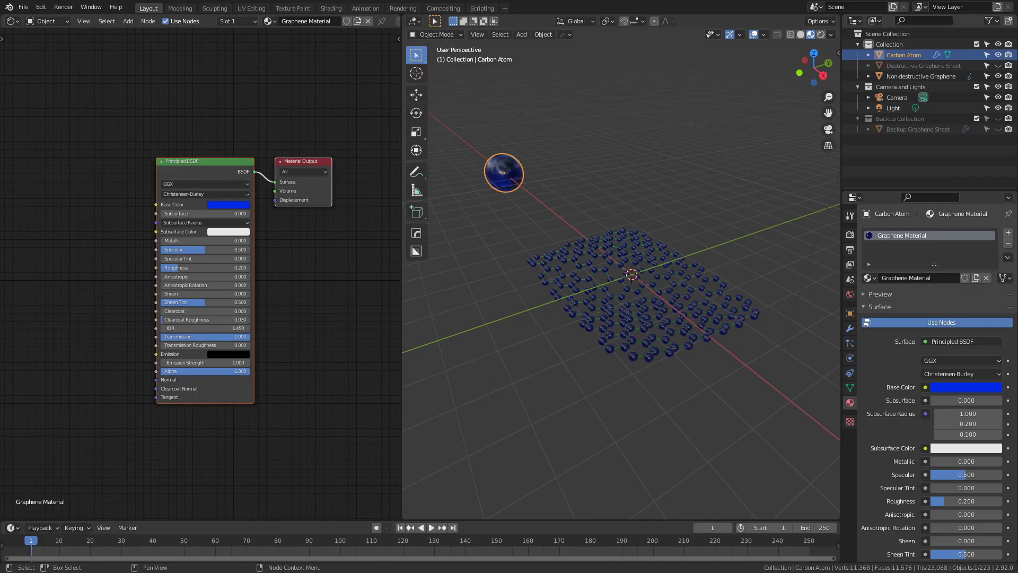
pyautogui.click(17, 238)
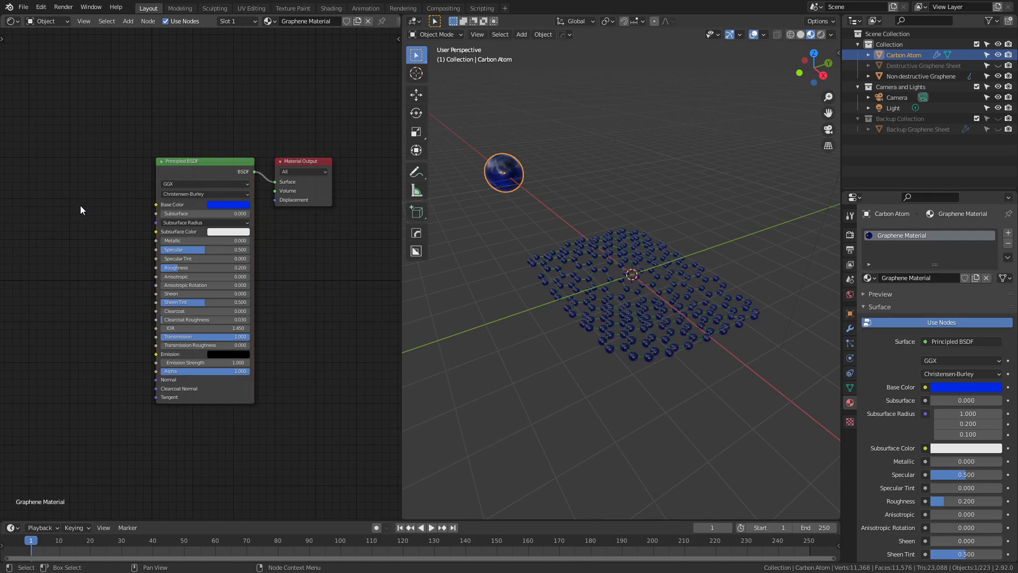
pyautogui.hotkey('shift', 'a')
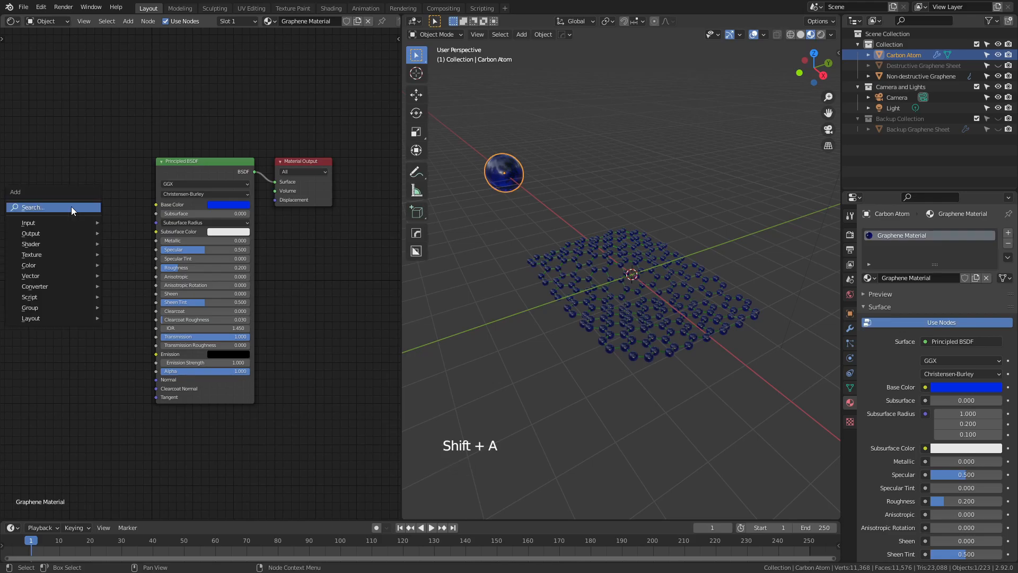
pyautogui.moveTo(66, 234)
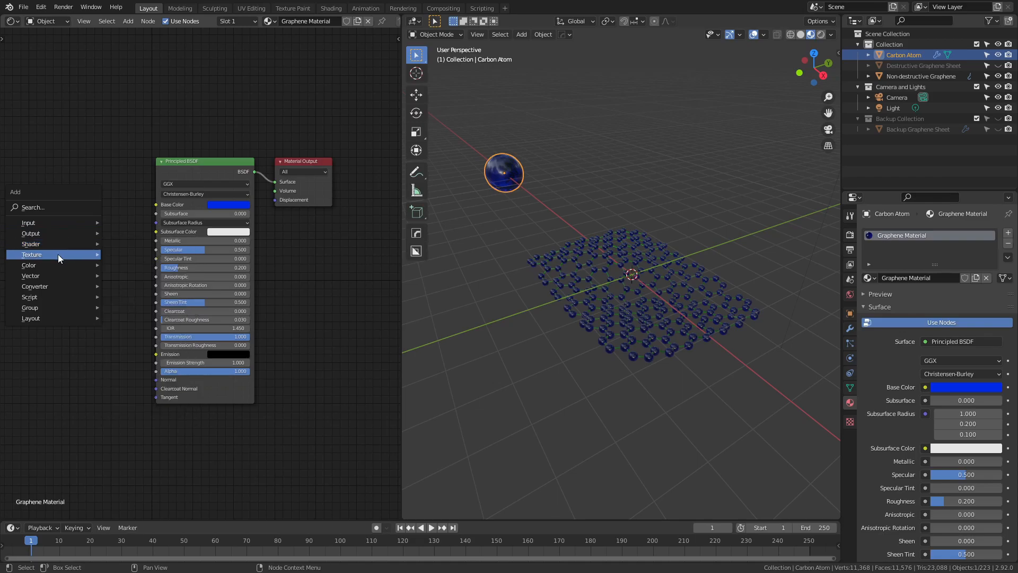
pyautogui.moveTo(58, 254)
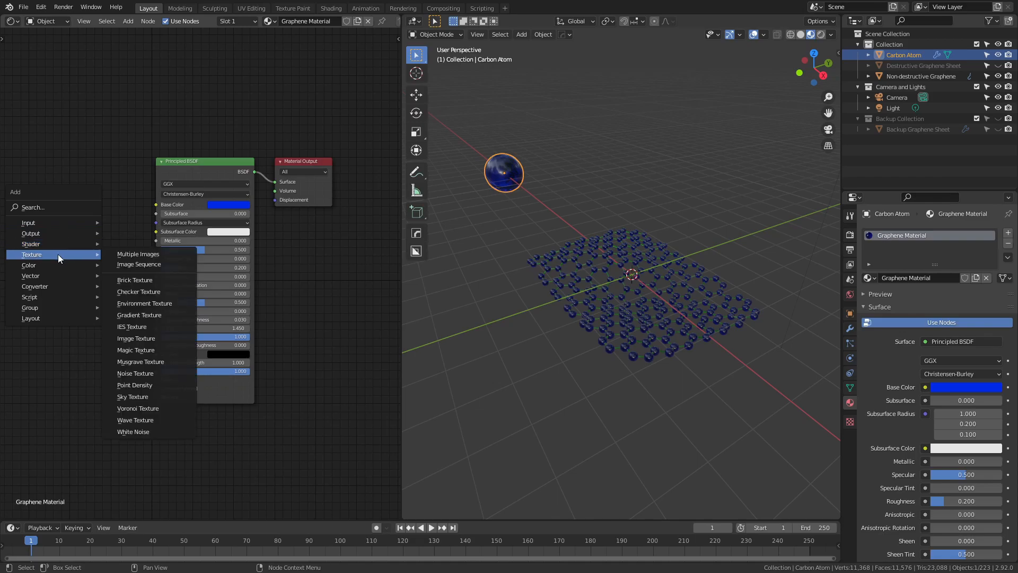
pyautogui.click(147, 410)
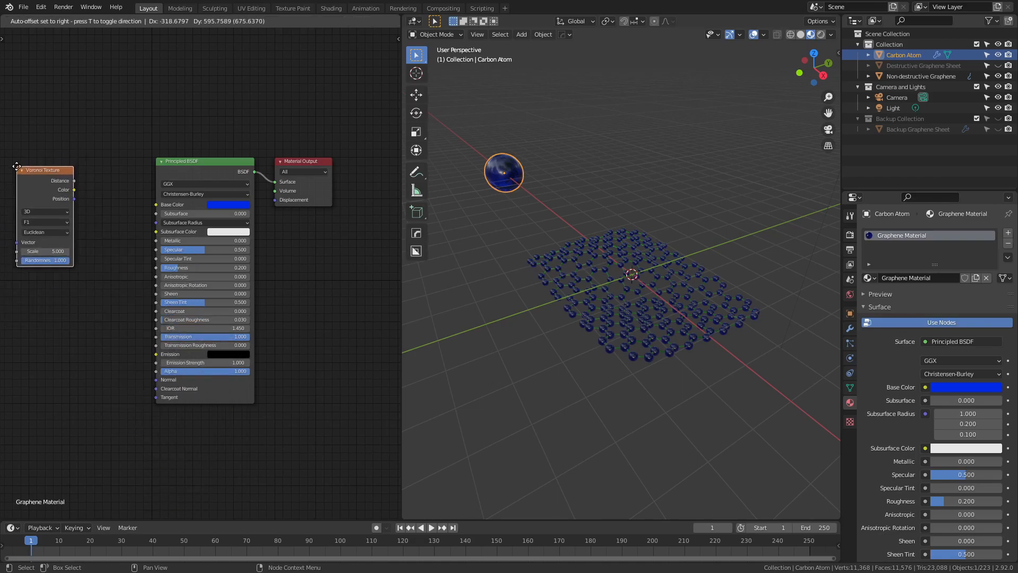
pyautogui.click(17, 176)
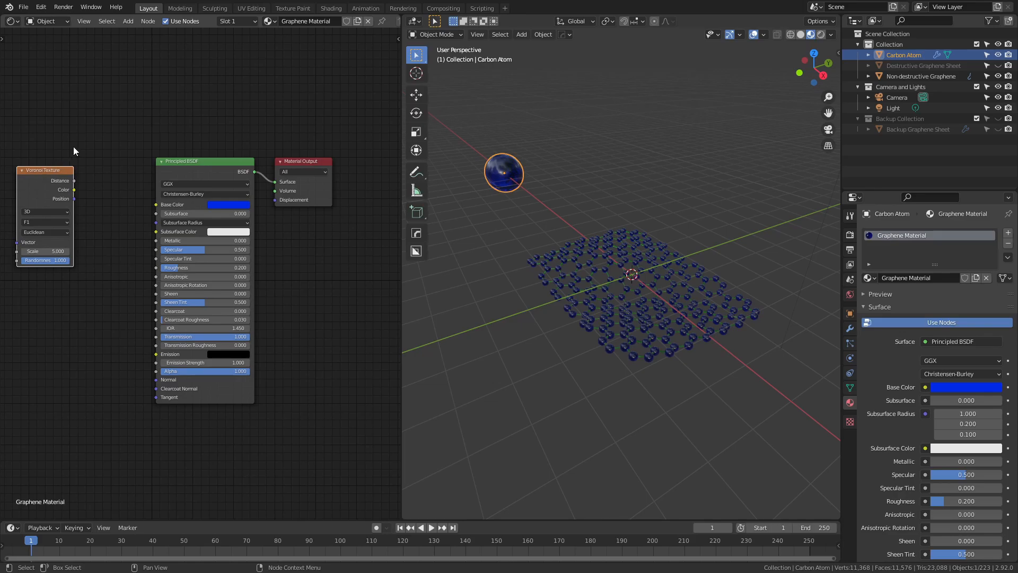
# Add a Mix color node between the Voronoi Texture and the Principled BSDF
pyautogui.moveTo(73, 147); pyautogui.dragTo(110, 144, button='middle')
pyautogui.hotkey('shift', 'a')
pyautogui.moveTo(62, 170)
pyautogui.click(135, 228)
pyautogui.click(117, 213)
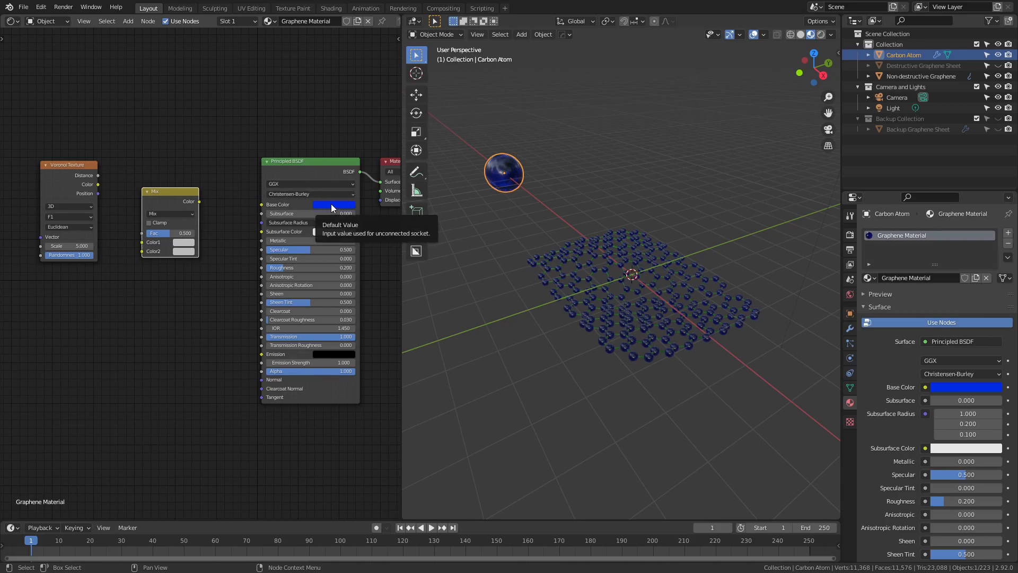
# Copy the blue Base Color into the Mix node's Color1 and set its Color2 to red
pyautogui.hotkey('ctrl', 'c')
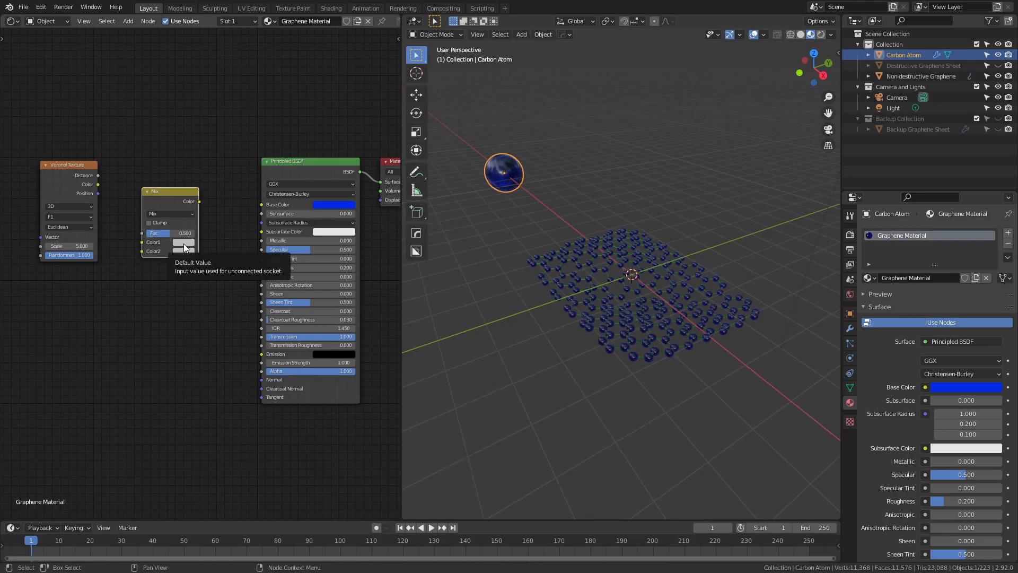
pyautogui.hotkey('ctrl', 'v')
pyautogui.click(189, 251)
pyautogui.moveTo(208, 184); pyautogui.dragTo(208, 194)
pyautogui.moveTo(243, 149); pyautogui.dragTo(243, 132)
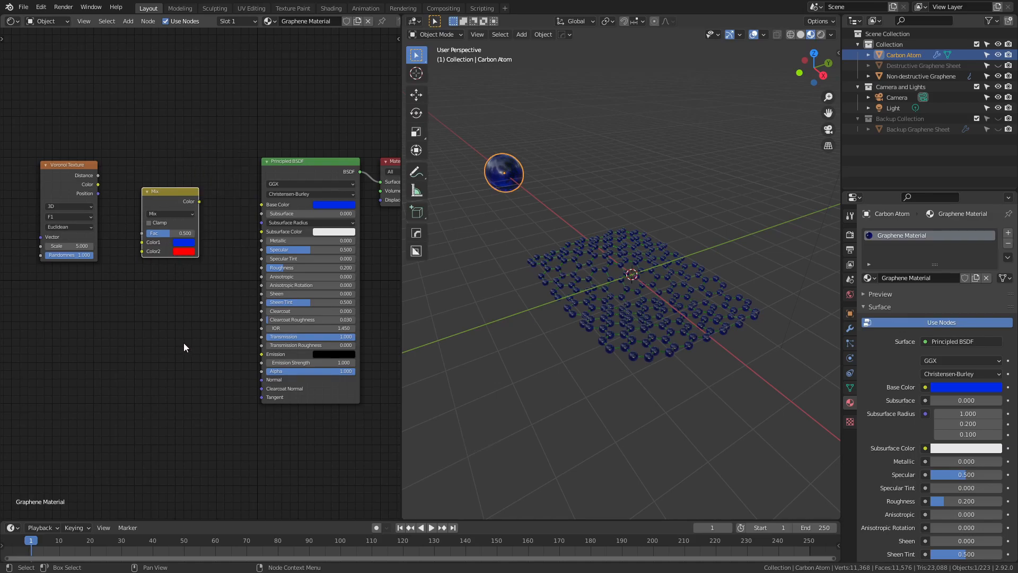
# Connect the Mix node's Color output to the Principled BSDF's Base Color and set Fac to 1
pyautogui.moveTo(199, 202); pyautogui.dragTo(262, 205)
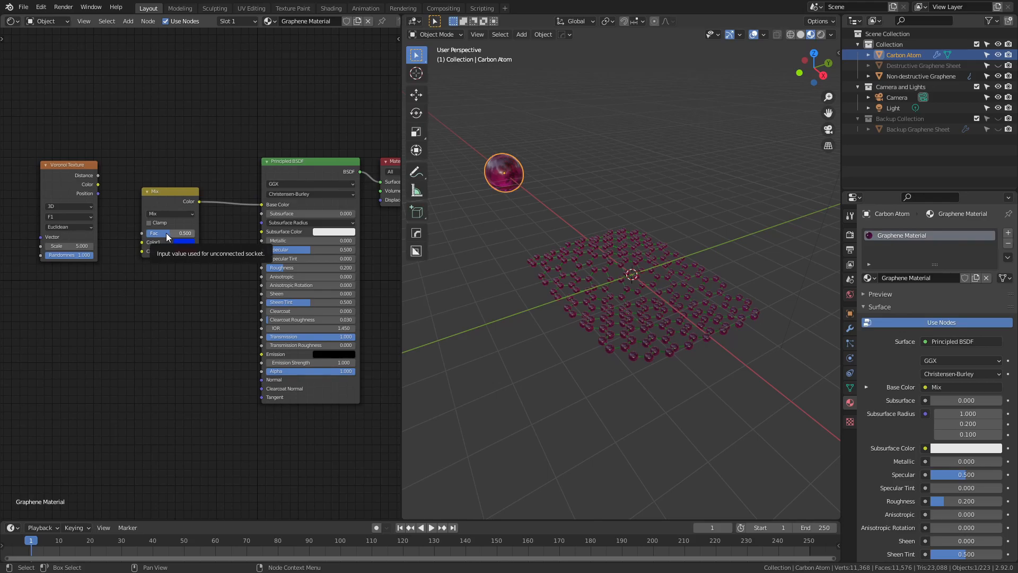
pyautogui.moveTo(167, 237); pyautogui.dragTo(194, 234)
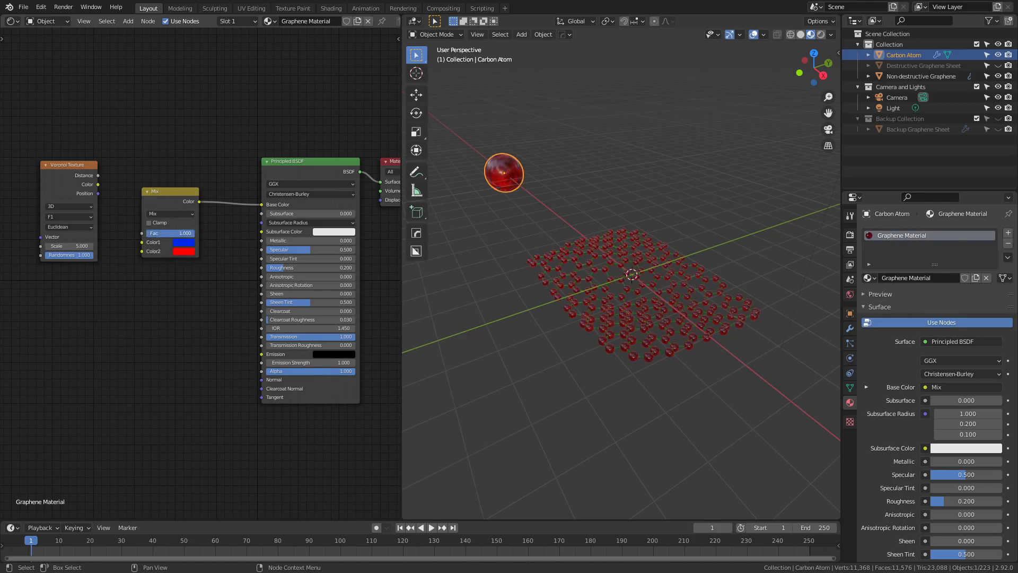
# Drive the Mix node's Fac with the Voronoi Texture's Distance output and inspect the Carbon Atom sphere up close
pyautogui.moveTo(73, 168); pyautogui.dragTo(66, 174)
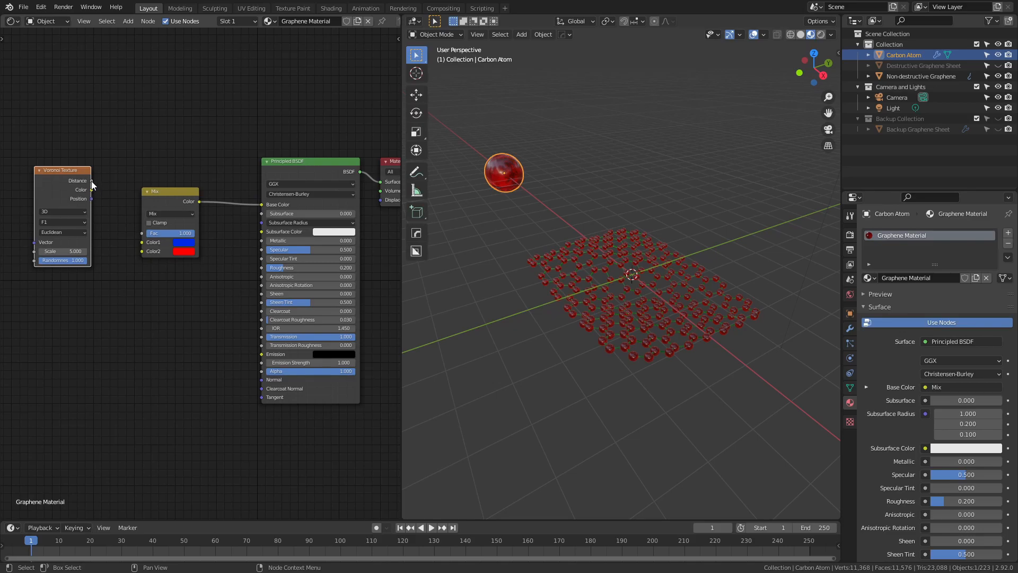
pyautogui.moveTo(91, 180); pyautogui.dragTo(141, 232)
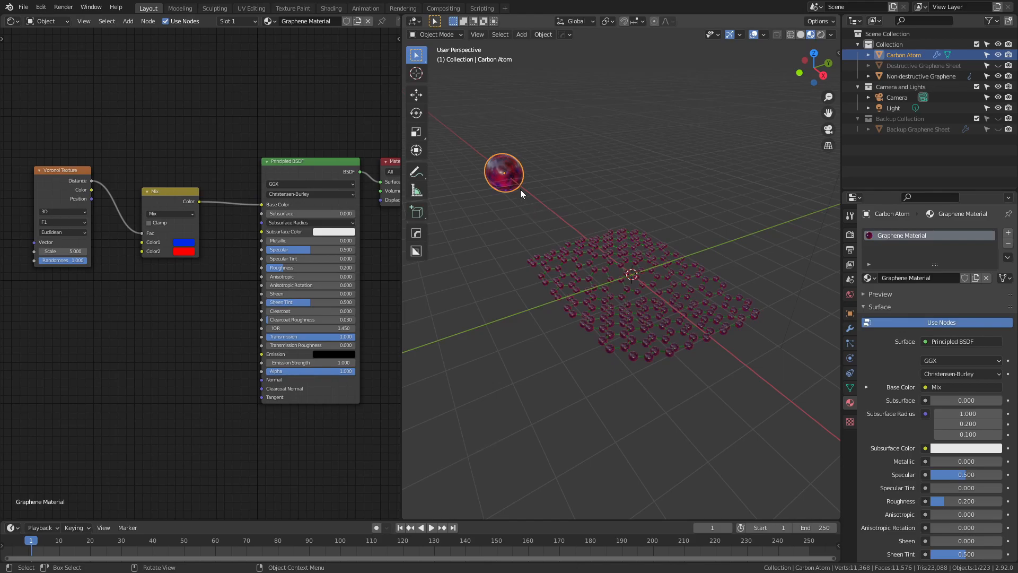
pyautogui.keyDown('shift'); pyautogui.moveTo(519, 178); pyautogui.dragTo(560, 239, button='middle'); pyautogui.keyUp('shift')
pyautogui.scroll(7, 513, 214)
pyautogui.keyDown('shift'); pyautogui.moveTo(514, 214); pyautogui.dragTo(562, 244, button='middle'); pyautogui.keyUp('shift')
pyautogui.scroll(4, 612, 284)
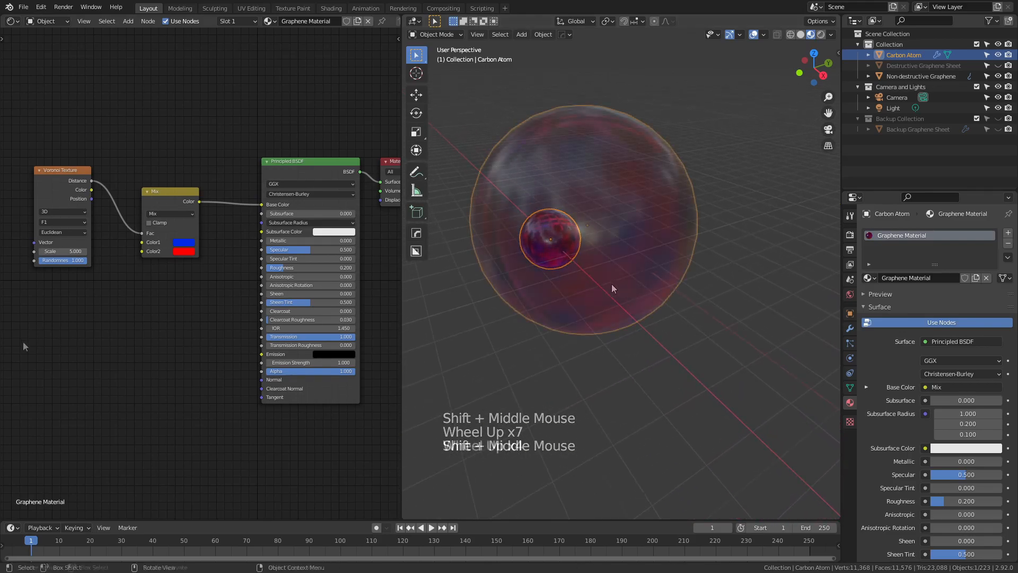
# Set the Graphene Material's Principled BSDF Transmission to 0 and Metallic to 1
pyautogui.click(292, 338)
pyautogui.write('0')
pyautogui.press('Return')
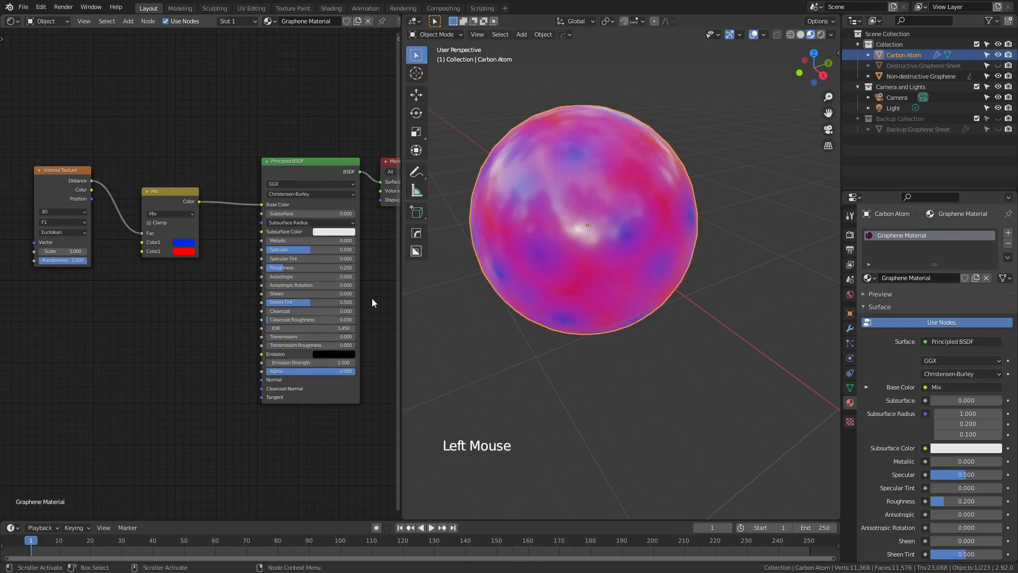
pyautogui.moveTo(287, 241); pyautogui.dragTo(356, 241)
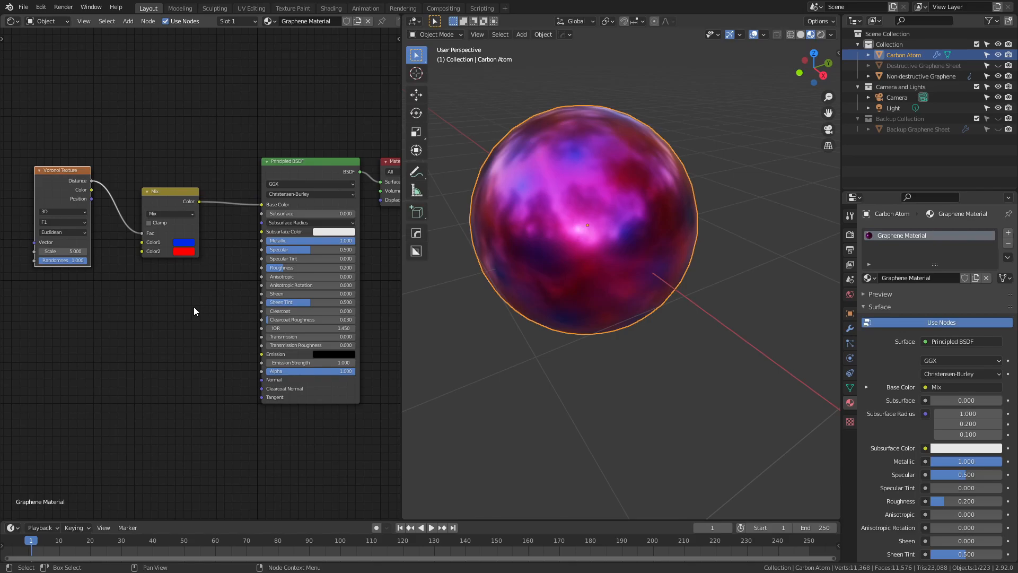
pyautogui.click(186, 315)
pyautogui.scroll(-2, 164, 314)
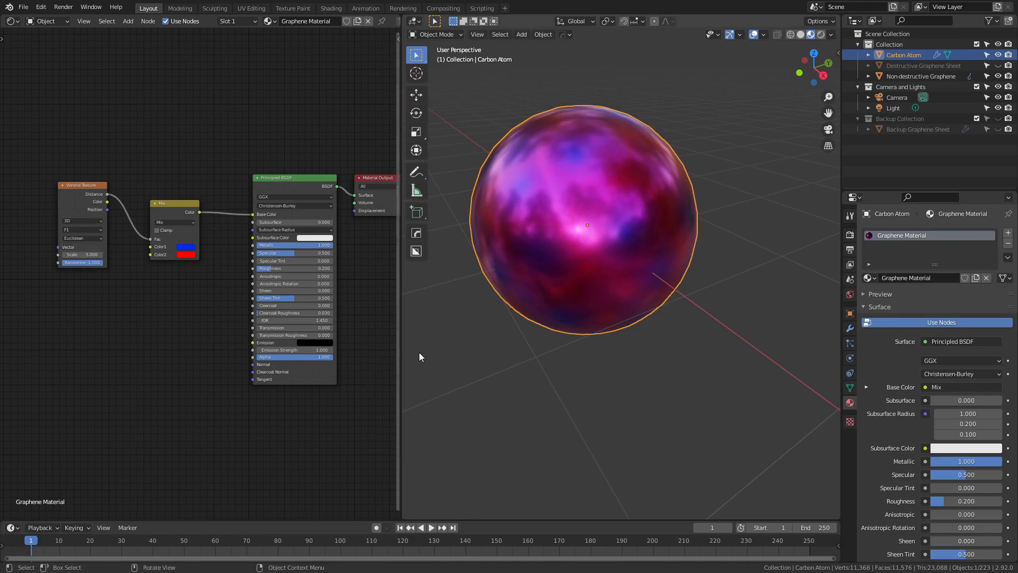
pyautogui.scroll(-5, 452, 348)
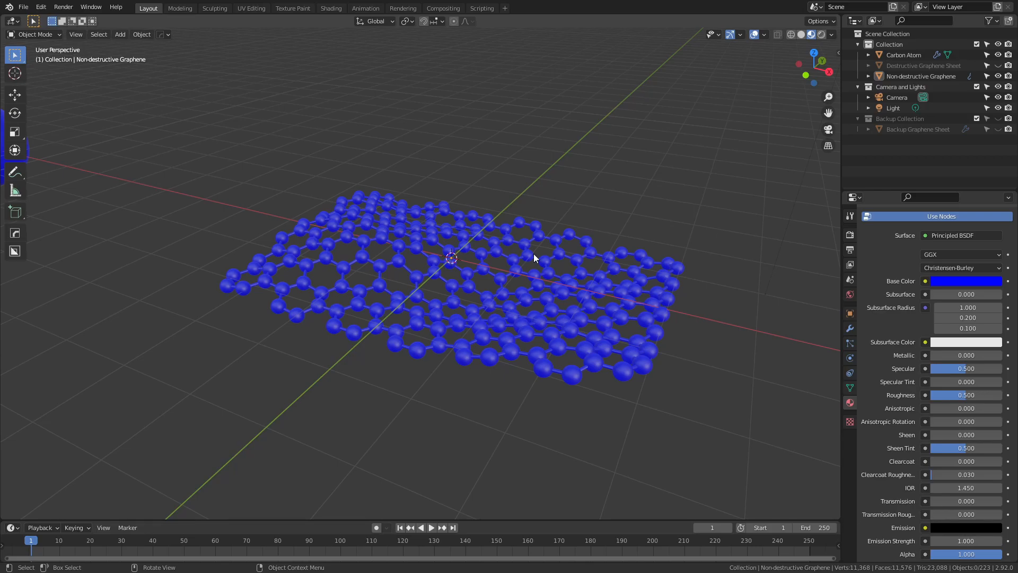
# Enable Transparent film in the Eevee render settings and save the file
pyautogui.click(850, 235)
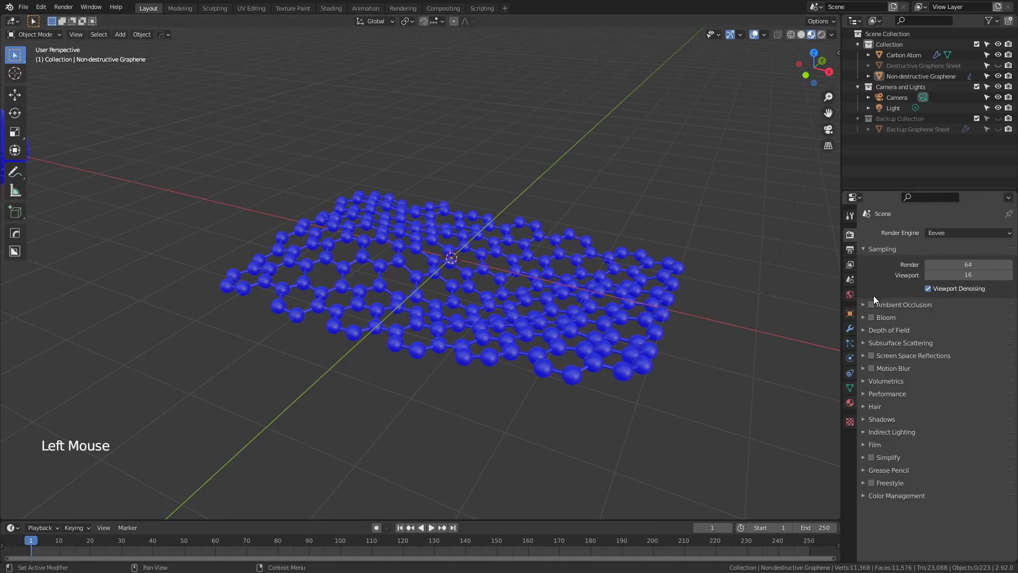
pyautogui.scroll(-3, 883, 367)
pyautogui.click(864, 445)
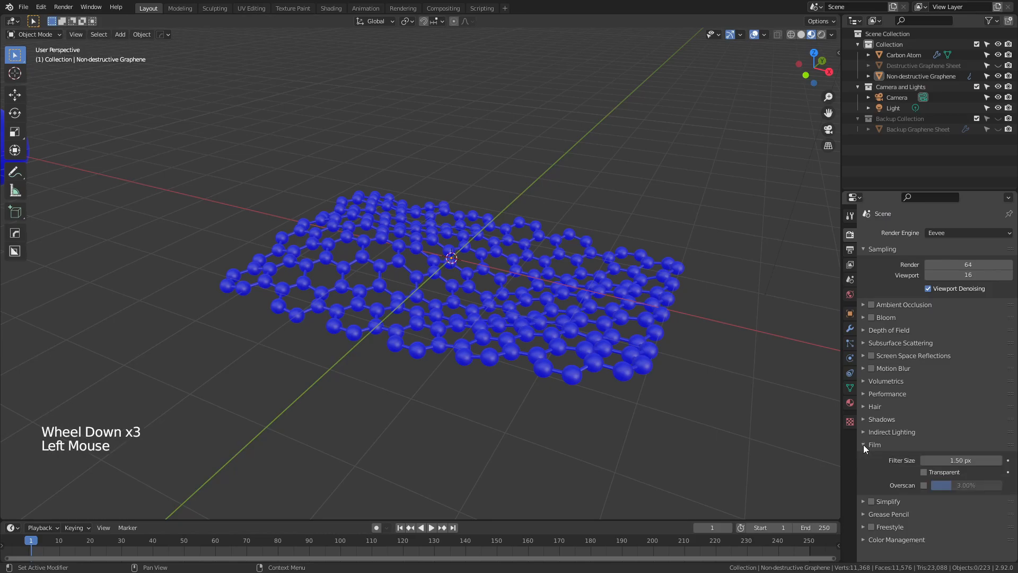
pyautogui.click(924, 472)
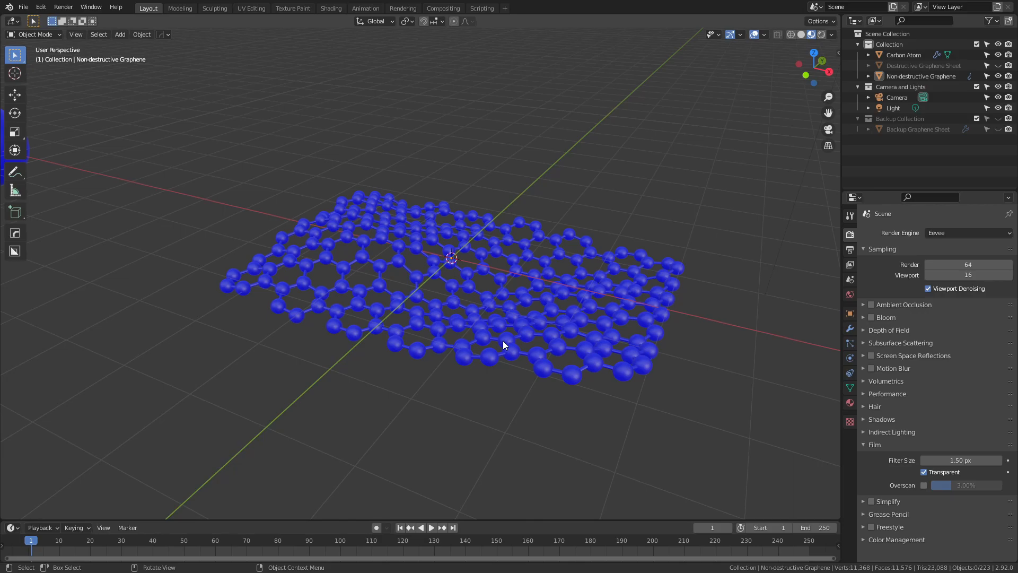
pyautogui.hotkey('ctrl', 's')
# Switch the viewport to Rendered shading and assign an Environment Texture to the World background color
pyautogui.press('z')
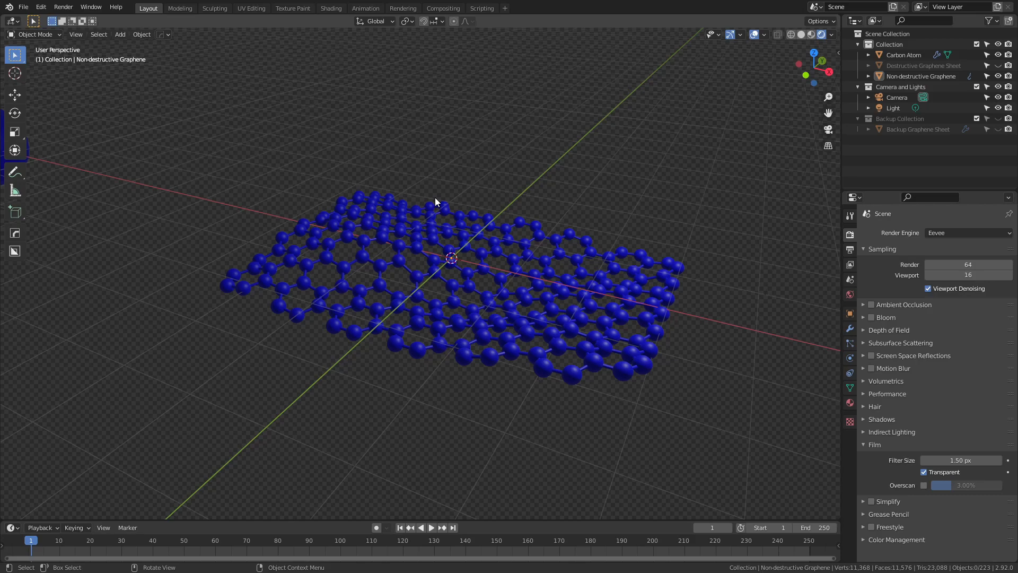
pyautogui.click(850, 294)
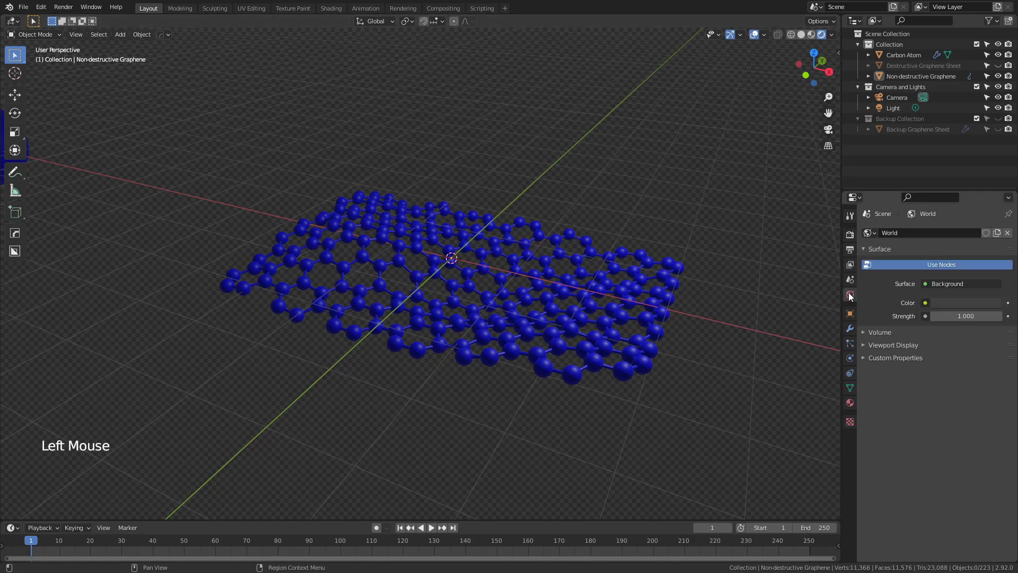
pyautogui.click(927, 304)
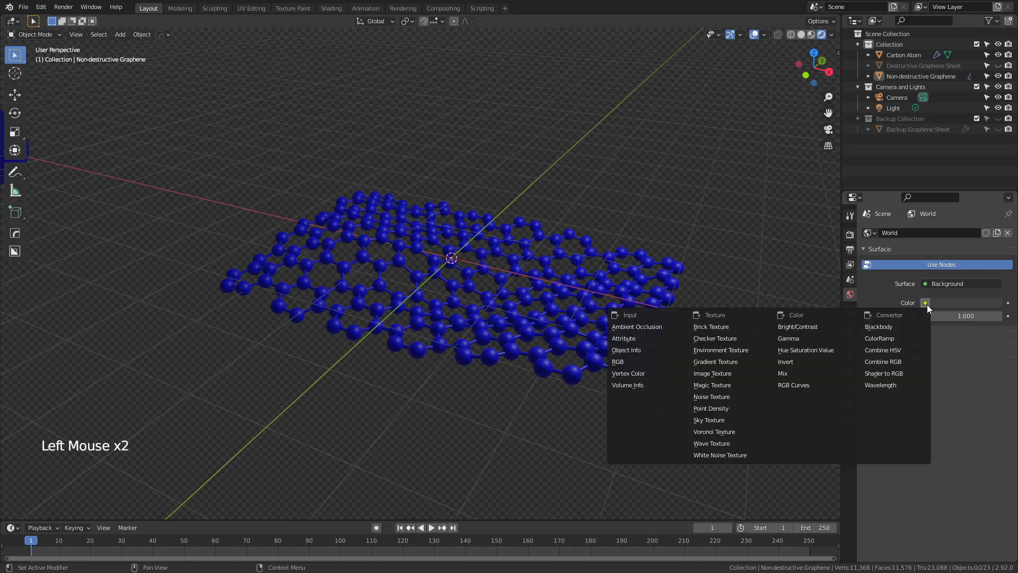
pyautogui.click(727, 349)
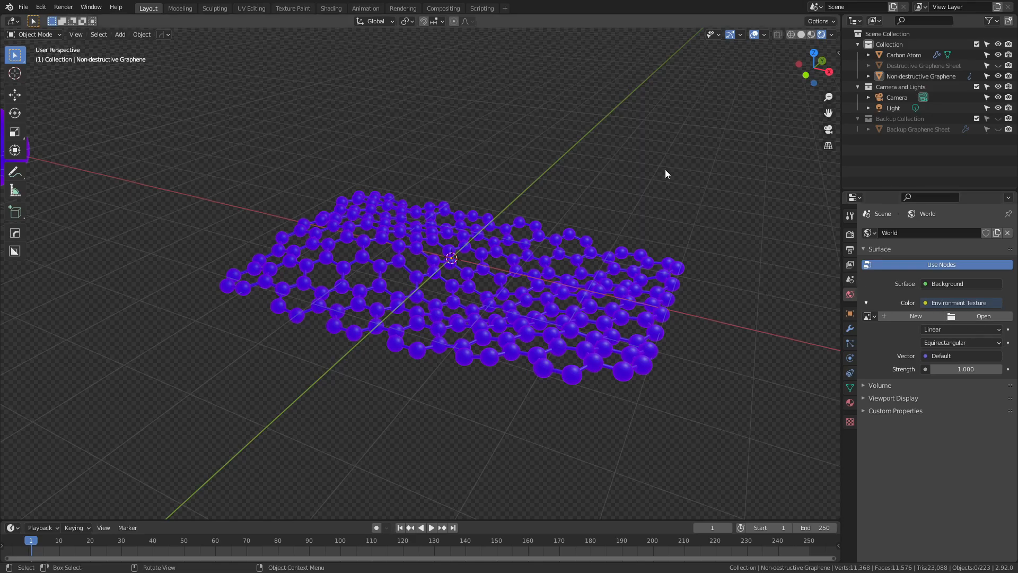
# Return to Material Preview shading and examine the built-in HDRI choices in the viewport shading options
pyautogui.press('z')
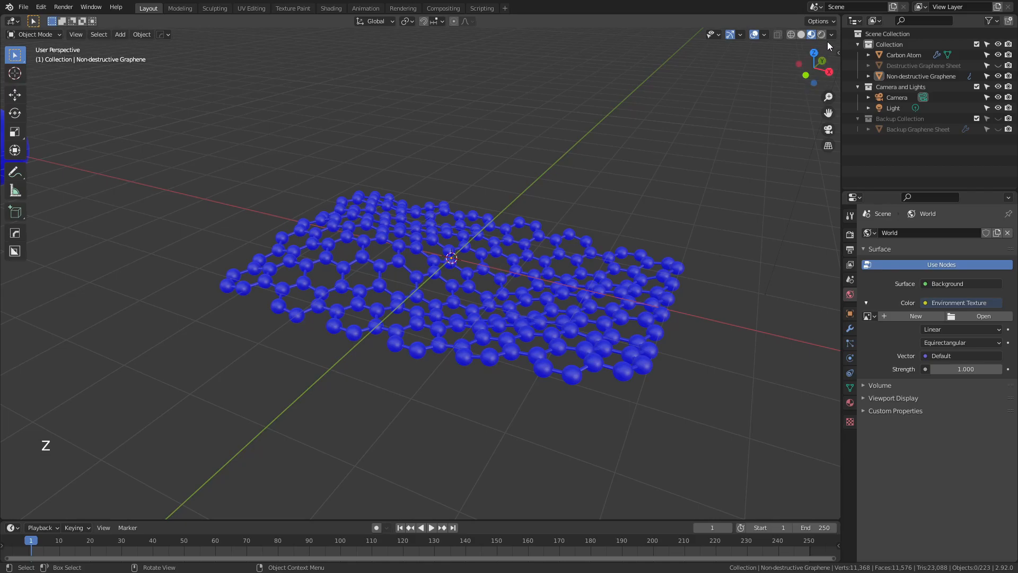
pyautogui.click(831, 36)
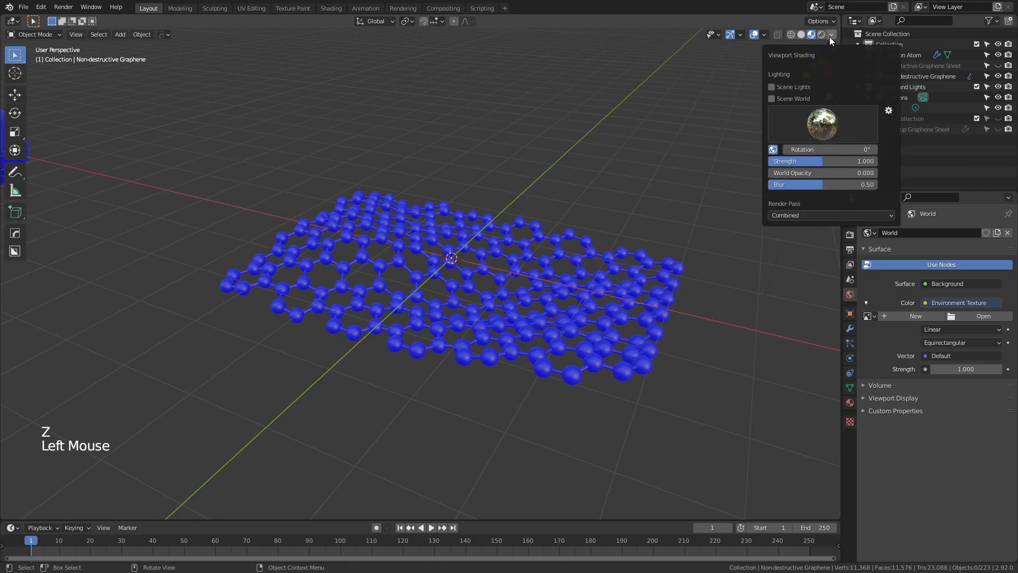
pyautogui.click(828, 124)
# Load forest.exr from Blender's datafiles\studiolights\world folder as the World environment image
pyautogui.click(970, 316)
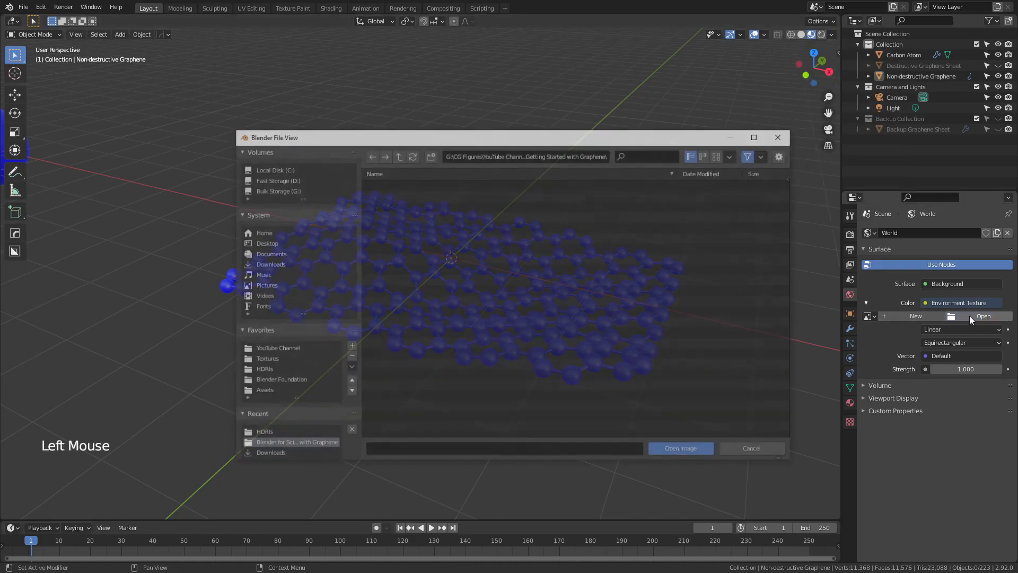
pyautogui.click(279, 168)
pyautogui.click(404, 185)
pyautogui.doubleClick(404, 186)
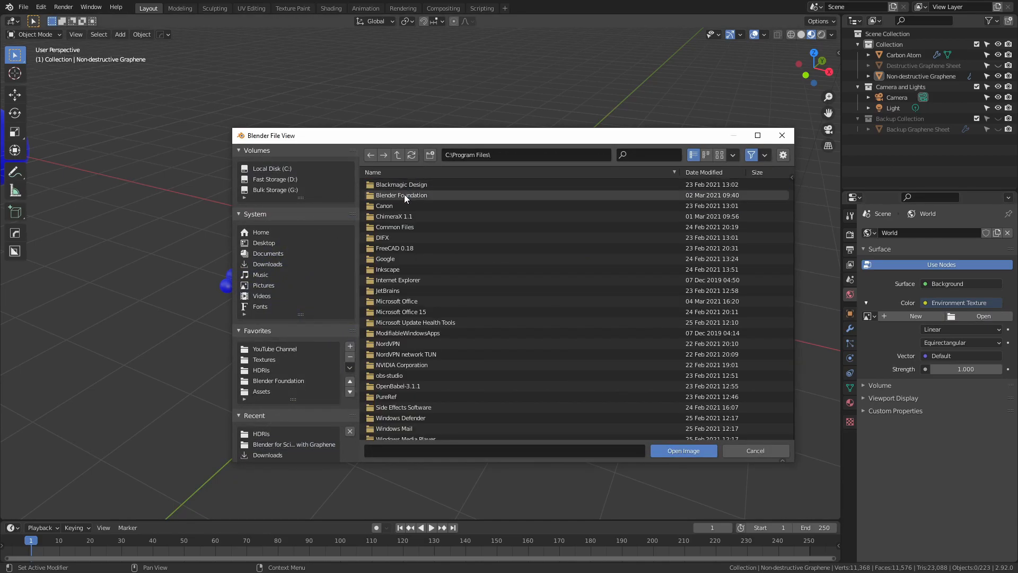
pyautogui.doubleClick(404, 194)
pyautogui.doubleClick(396, 207)
pyautogui.doubleClick(392, 184)
pyautogui.doubleClick(399, 184)
pyautogui.doubleClick(396, 228)
pyautogui.doubleClick(388, 205)
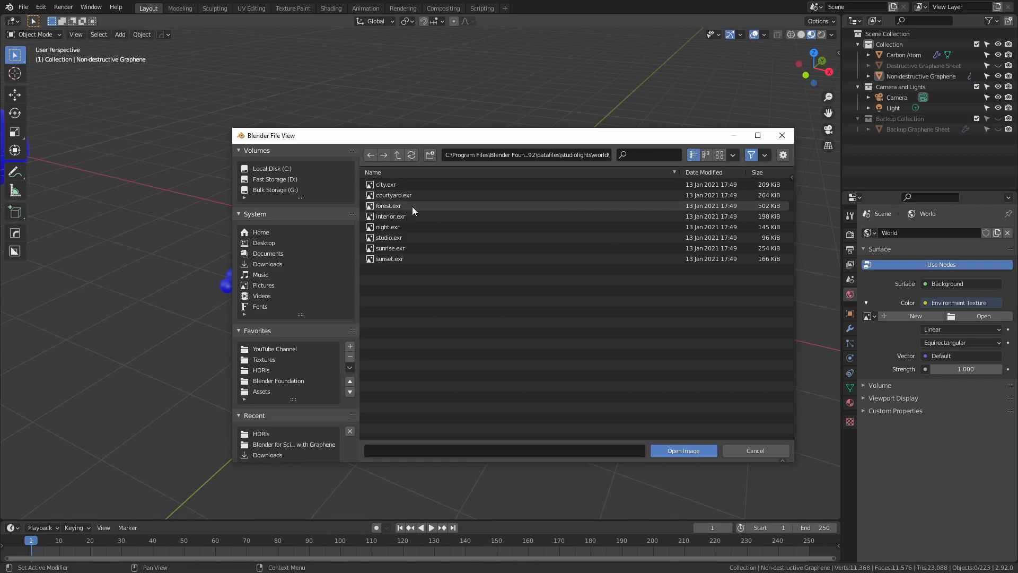
pyautogui.doubleClick(412, 206)
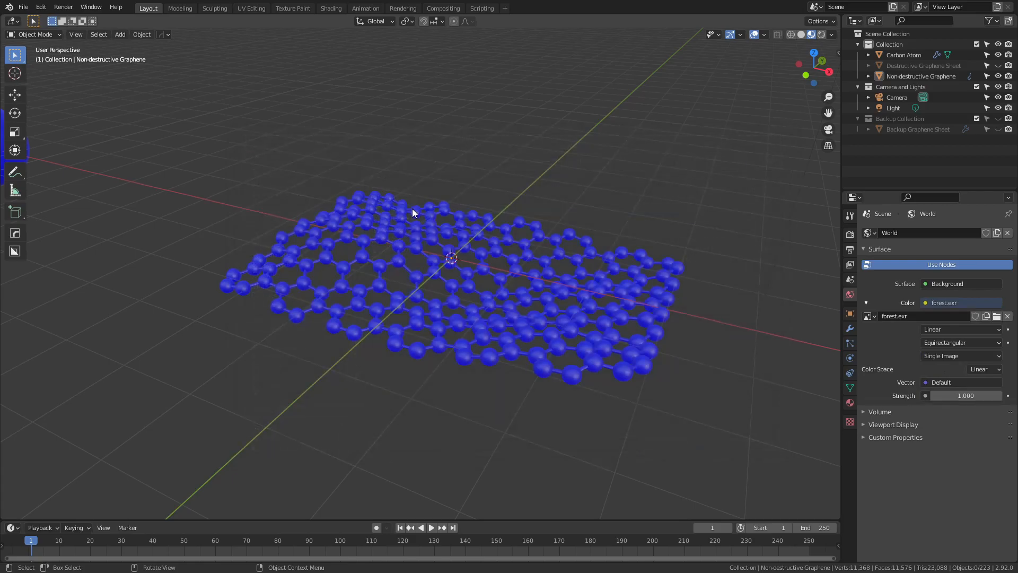
# Compare the graphene sheet's lighting between Rendered and Material Preview shading
pyautogui.press('z')
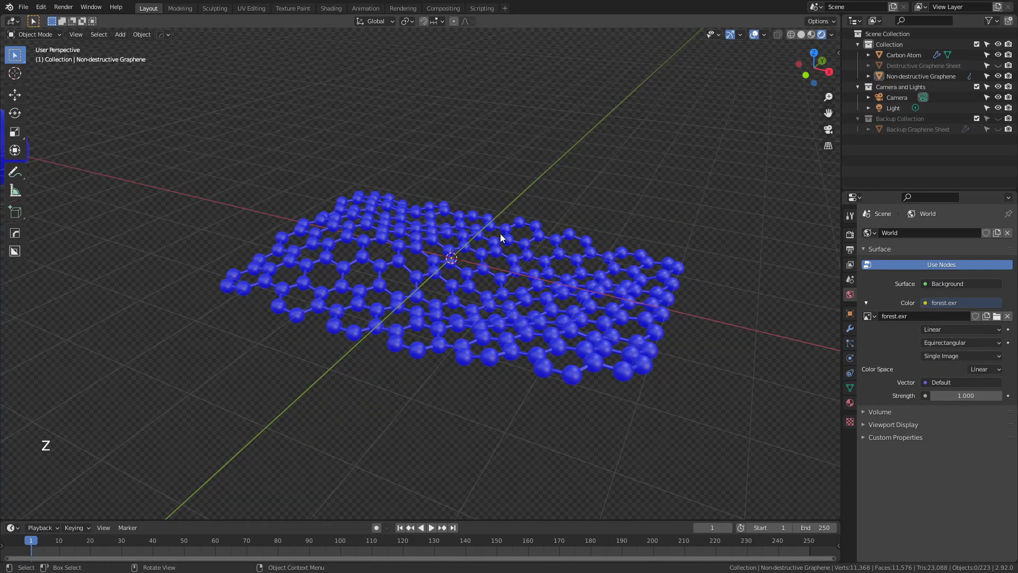
pyautogui.press('z')
pyautogui.click(502, 296)
pyautogui.press('z')
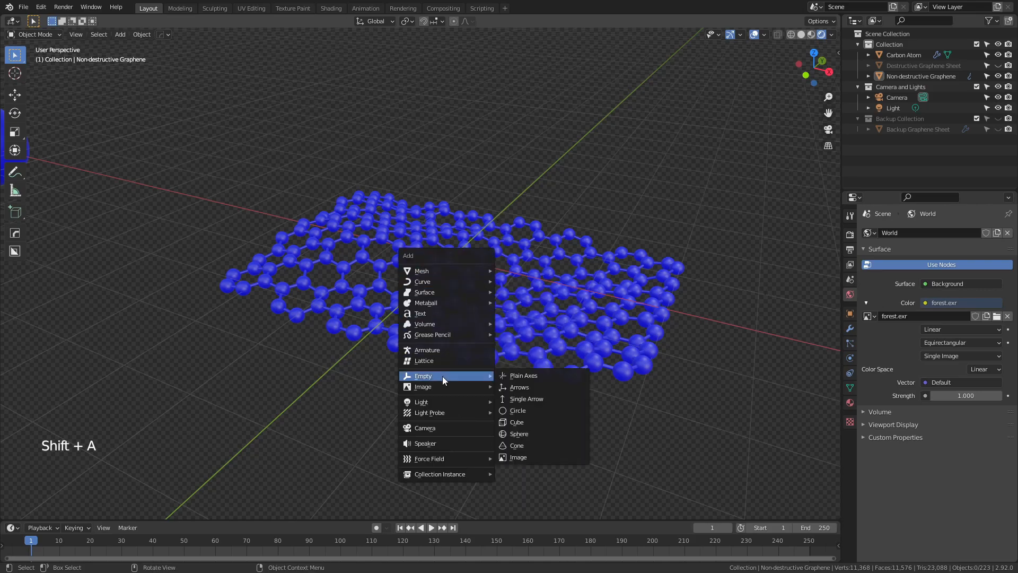
# Add an Area light at the origin and try moving it along Z, rotating it freely and scaling it
pyautogui.moveTo(440, 402)
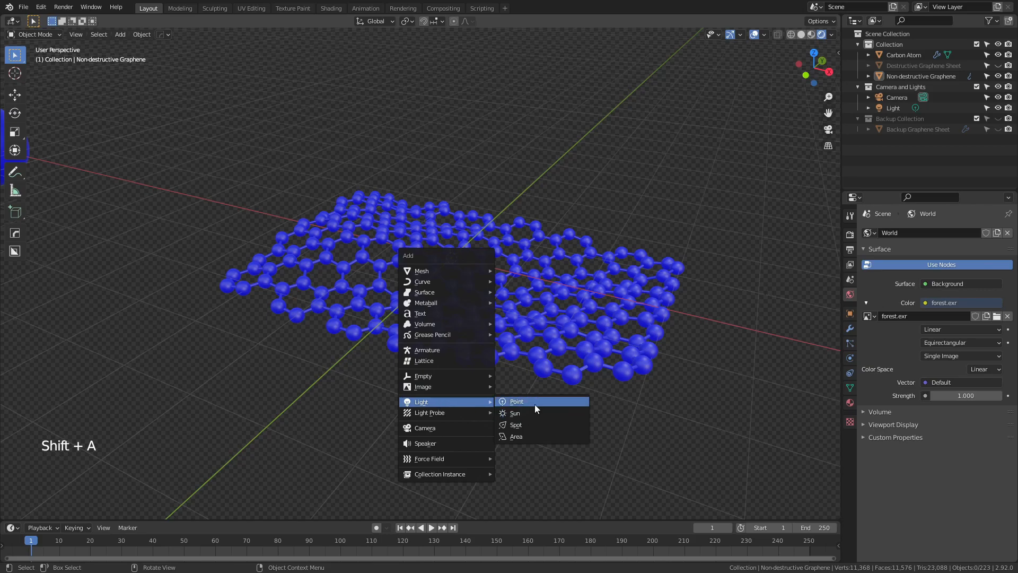
pyautogui.click(559, 437)
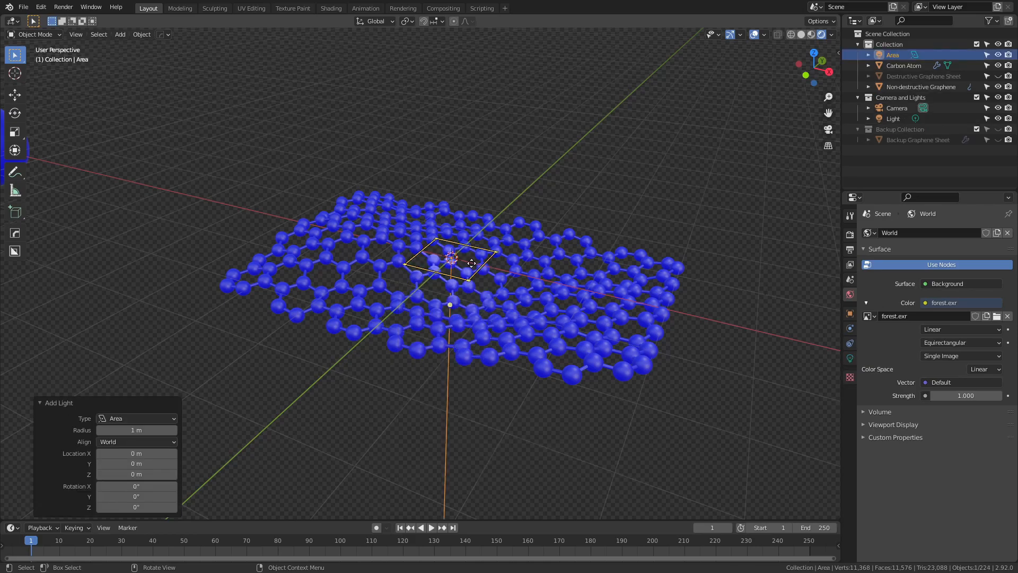
pyautogui.press('g')
pyautogui.press('z')
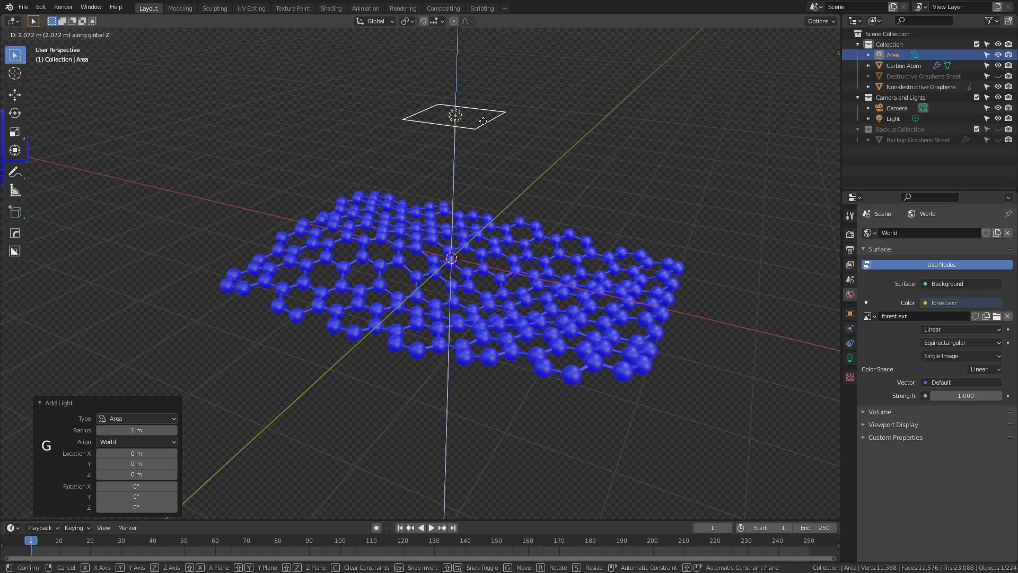
pyautogui.rightClick(484, 122)
pyautogui.press('r')
pyautogui.press('r')
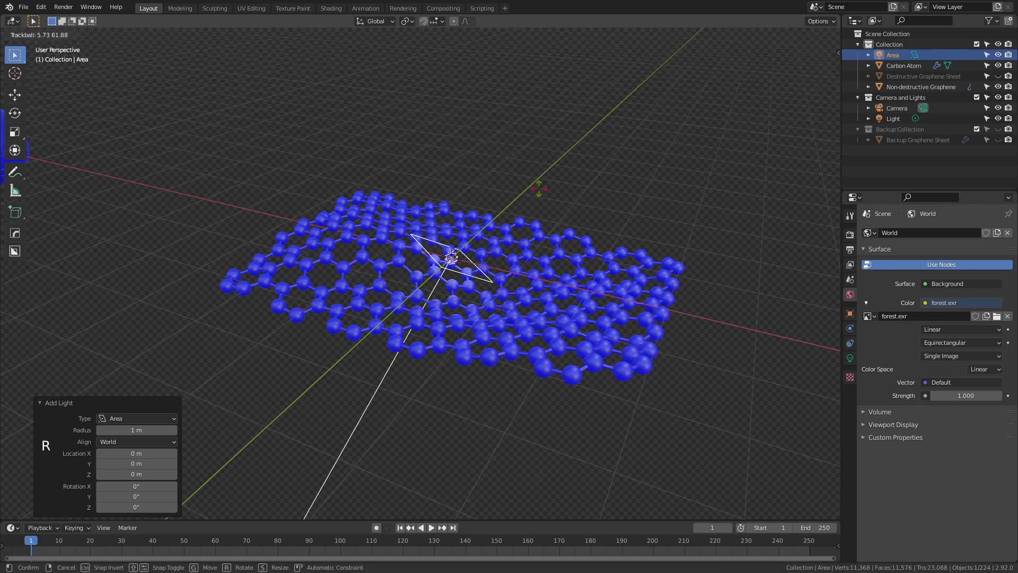
pyautogui.rightClick(500, 259)
pyautogui.press('s')
pyautogui.rightClick(594, 276)
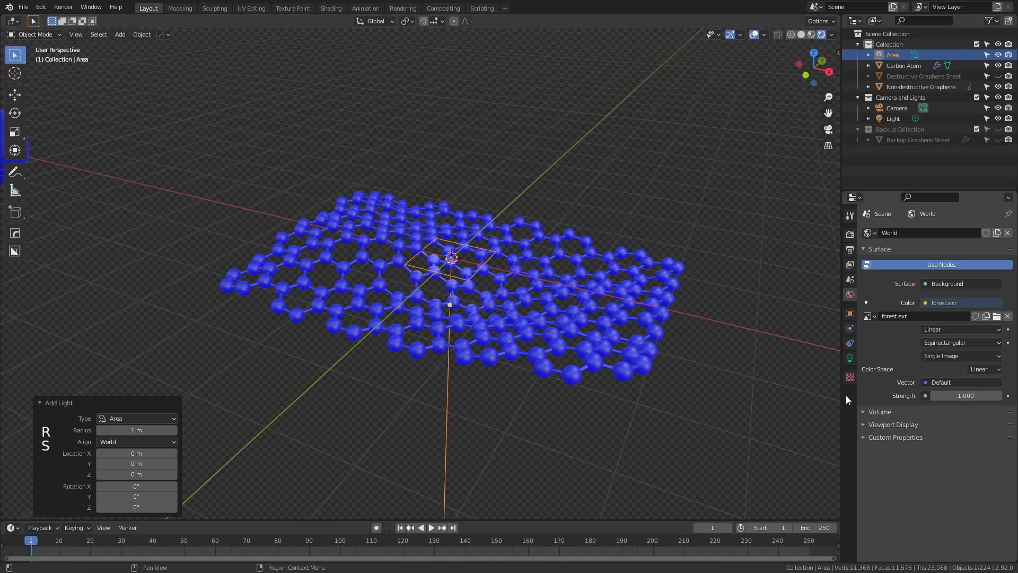
# View the Area light's data settings and delete the light from the scene
pyautogui.click(850, 359)
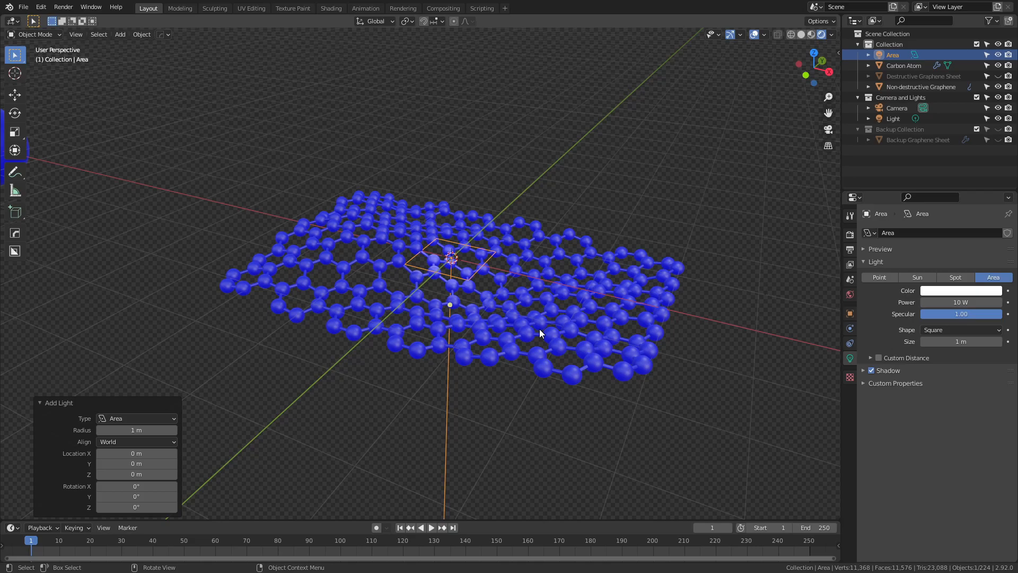
pyautogui.press('x')
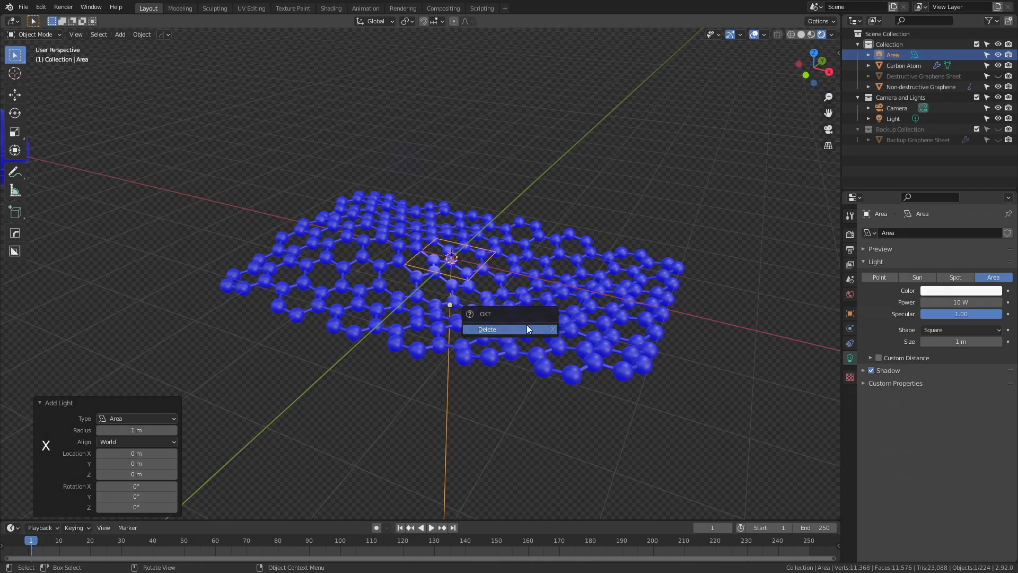
pyautogui.click(527, 323)
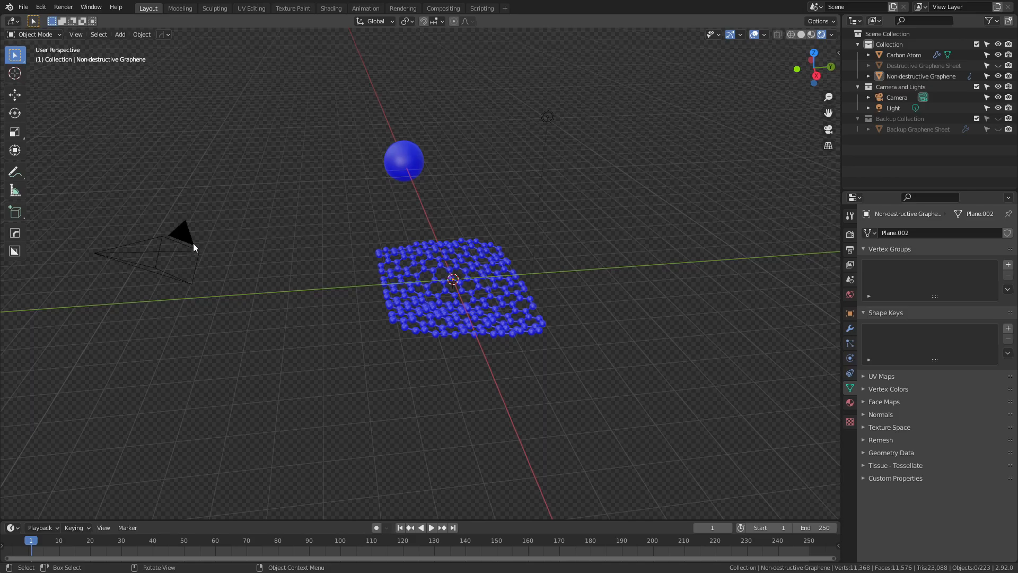
pyautogui.click(182, 258)
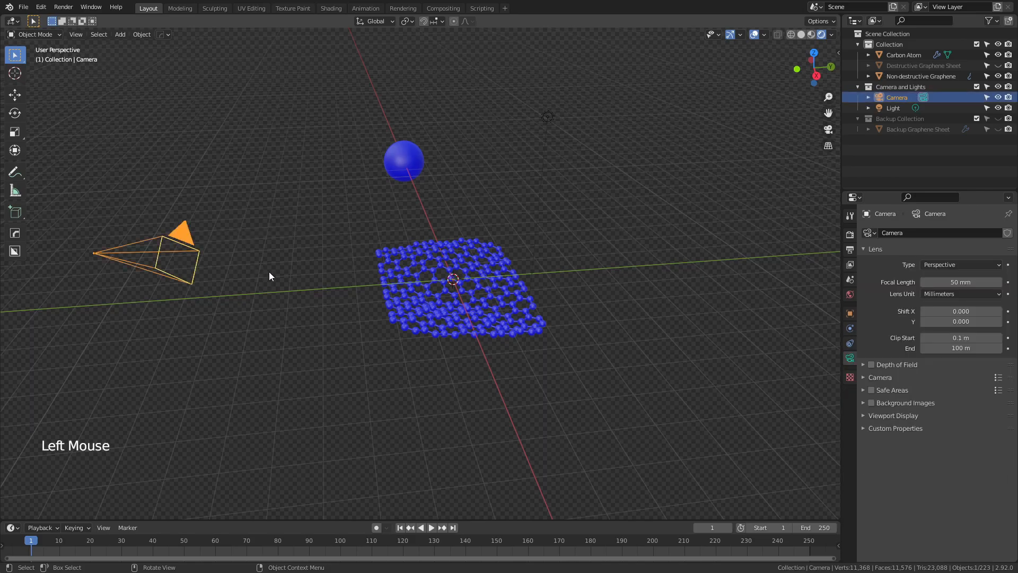
pyautogui.hotkey('shift', 'a')
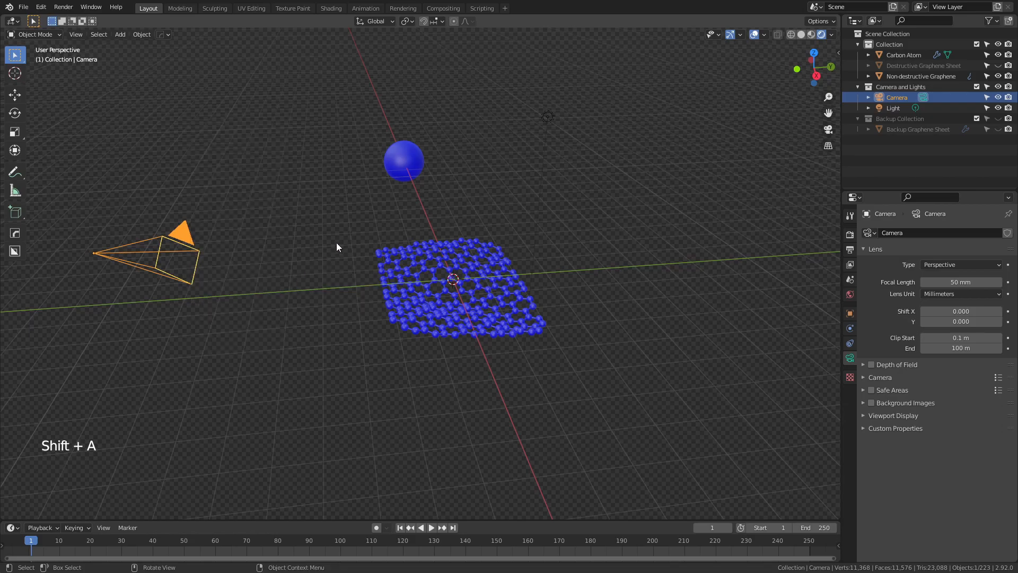
pyautogui.click(229, 258)
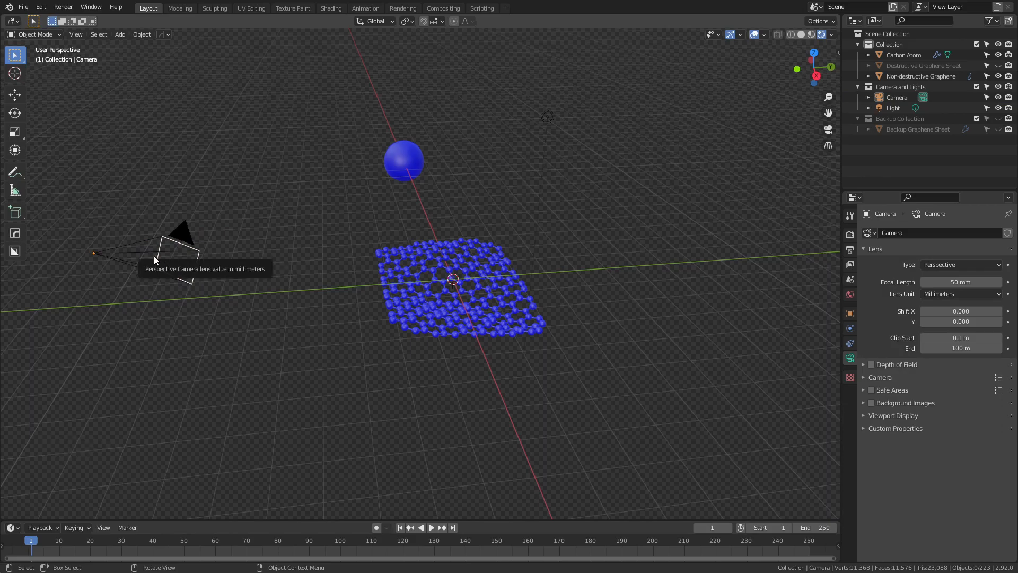
# Select the scene camera, look up the Set Active Object as Camera command, and view the scene through the camera
pyautogui.click(136, 252)
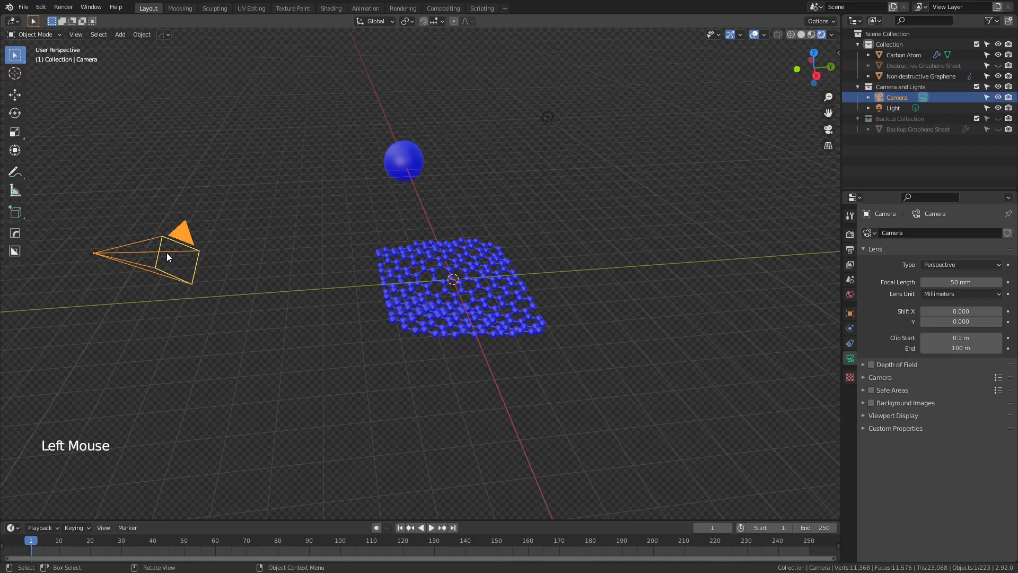
pyautogui.press('F3')
pyautogui.write('s')
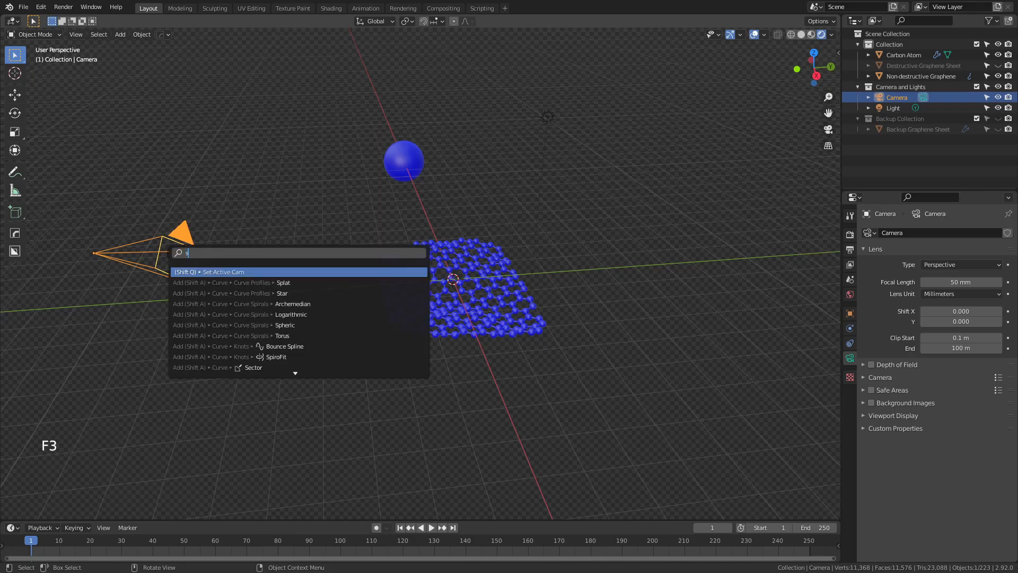
pyautogui.write('et active objec')
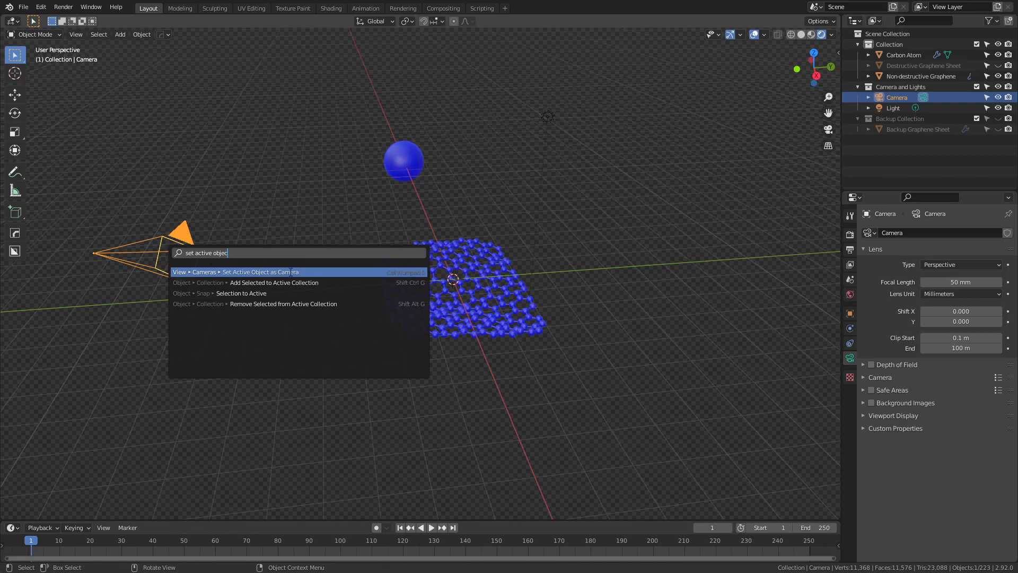
pyautogui.click(305, 204)
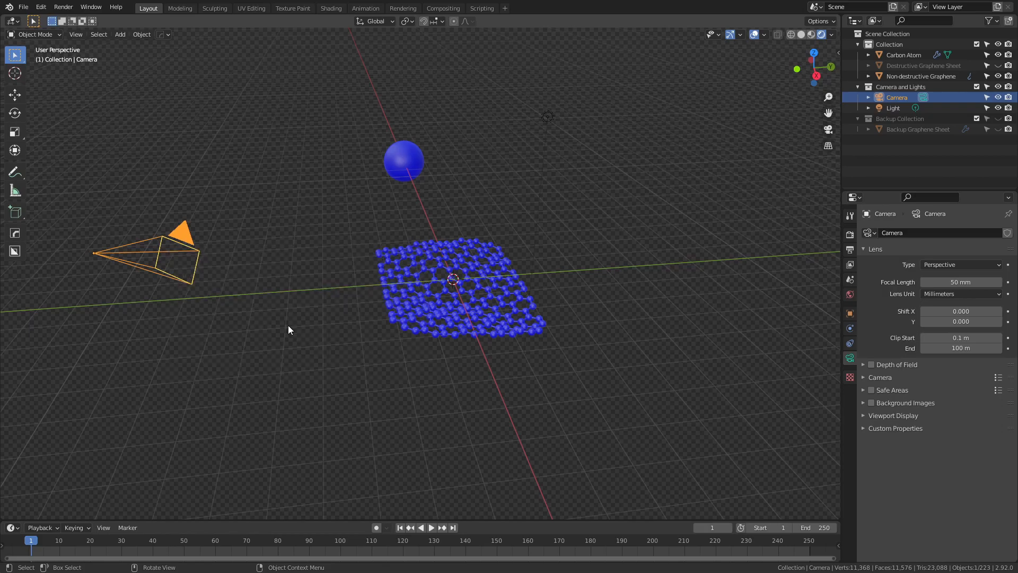
pyautogui.press('KP_0')
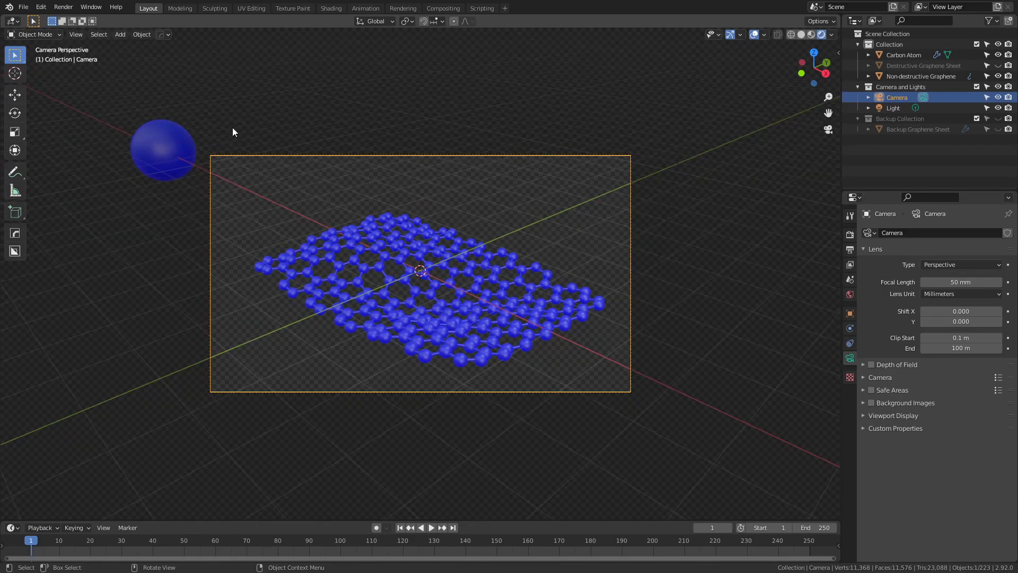
# Lock the camera to the view, orbit to a lower angle that frames the graphene sheet, and unlock the camera again
pyautogui.scroll(1, 523, 184)
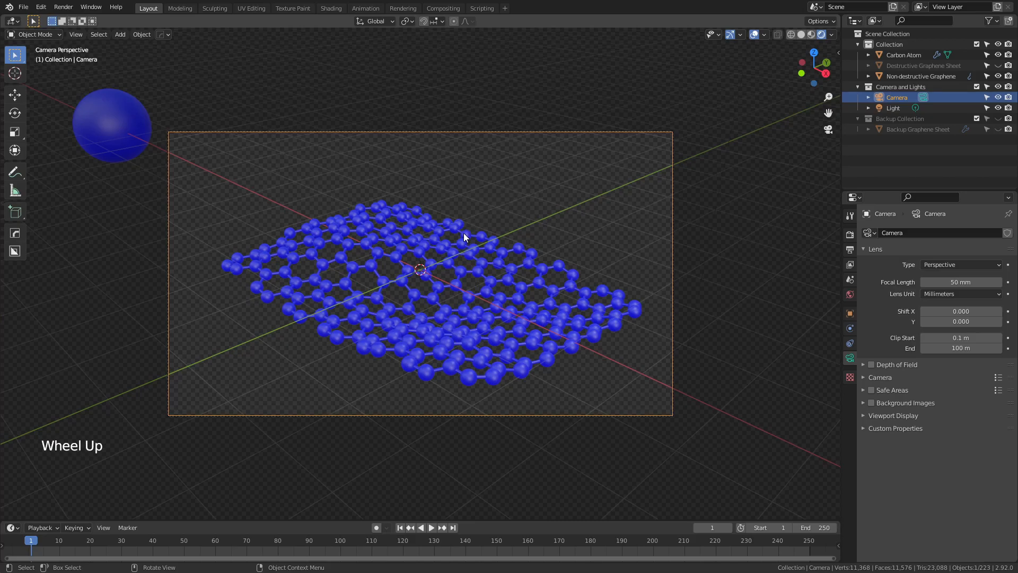
pyautogui.press('n')
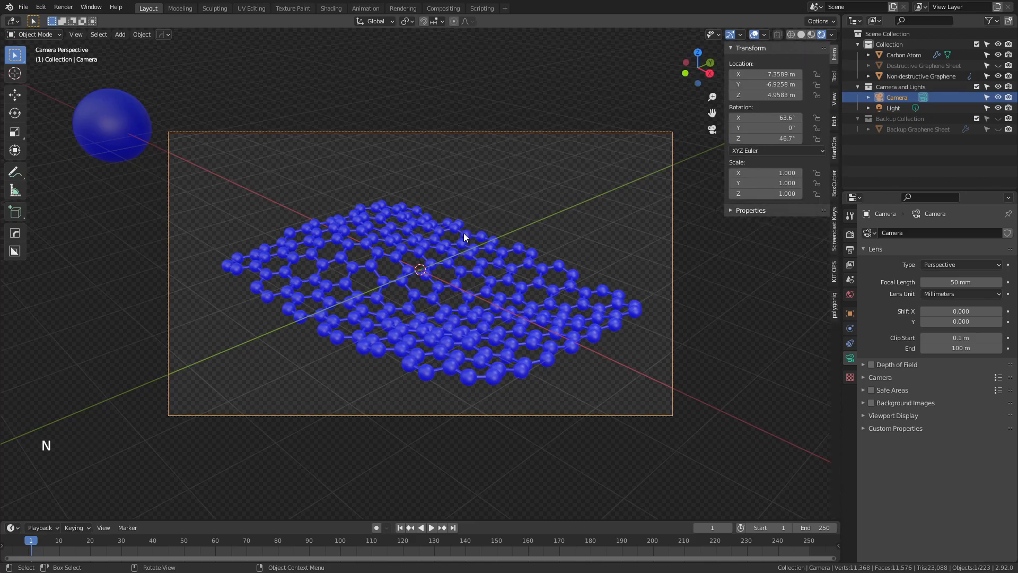
pyautogui.click(834, 98)
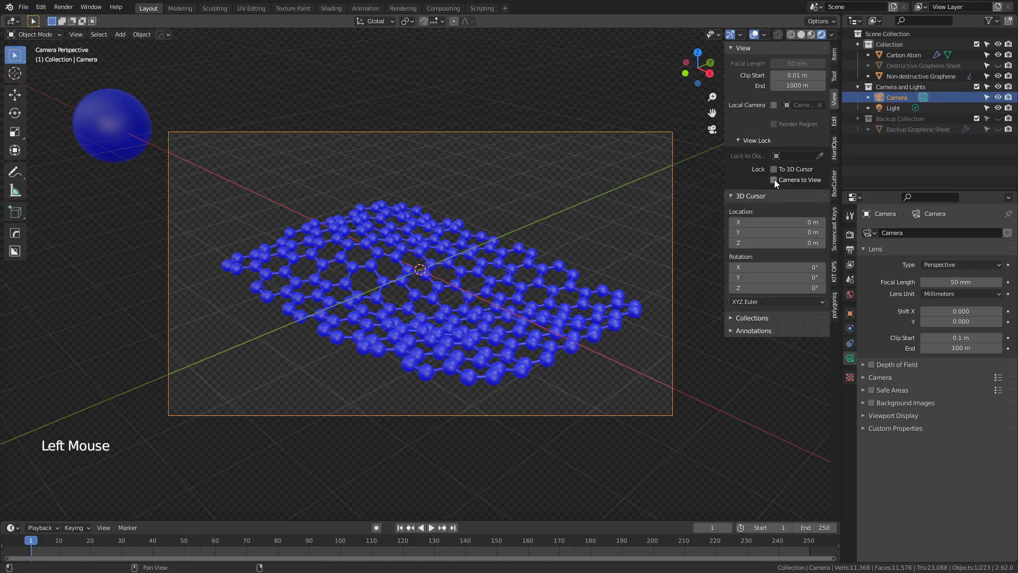
pyautogui.click(775, 180)
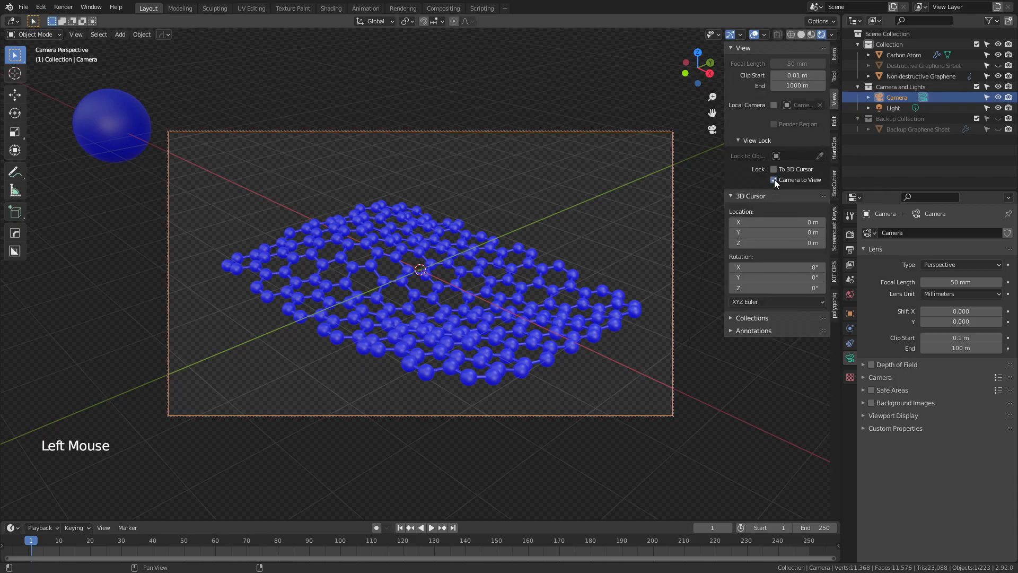
pyautogui.moveTo(493, 197); pyautogui.dragTo(594, 200, button='middle')
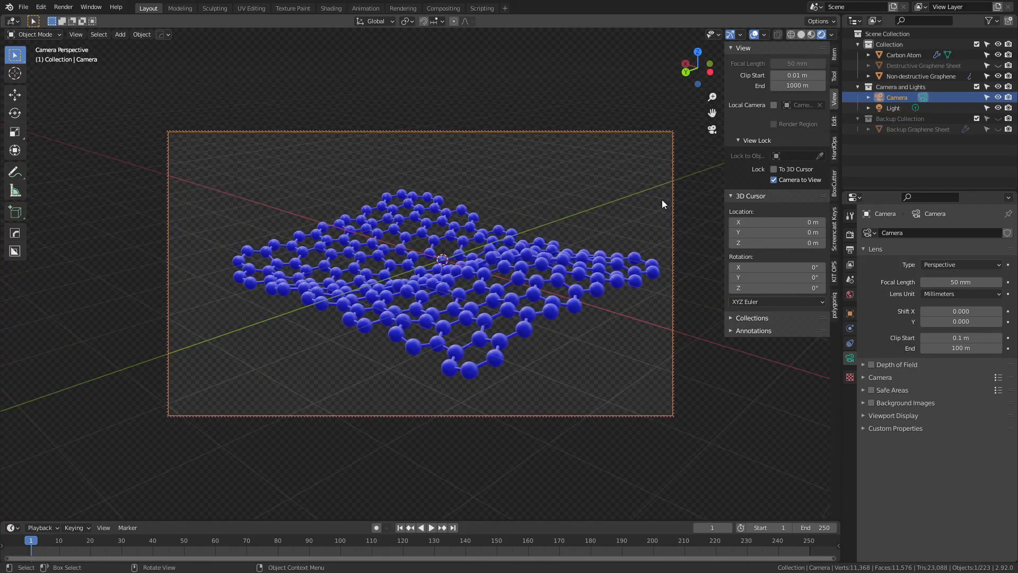
pyautogui.click(774, 180)
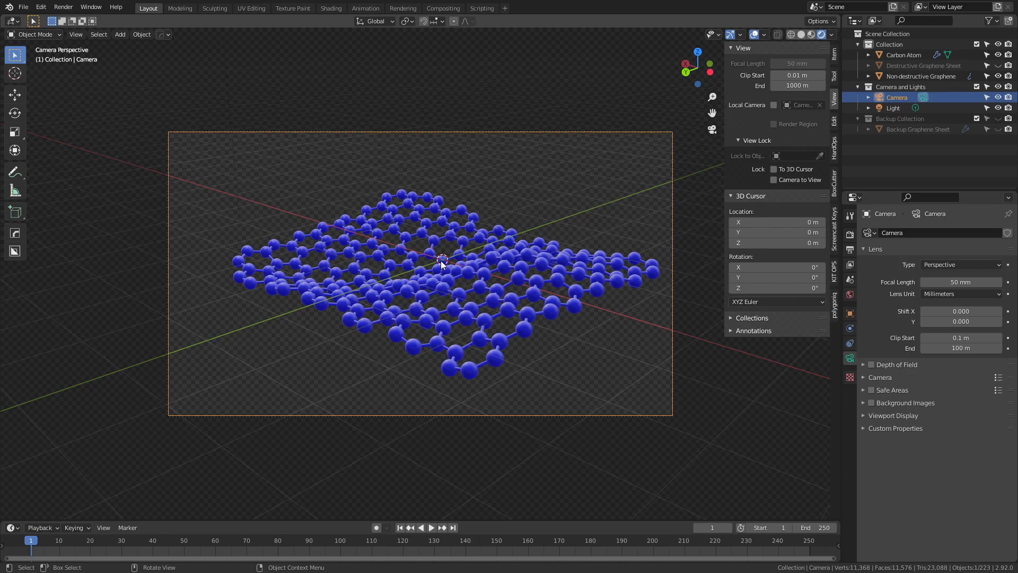
# Check the Cycles render devices in the System preferences, trying OptiX and going back to CUDA
pyautogui.click(850, 236)
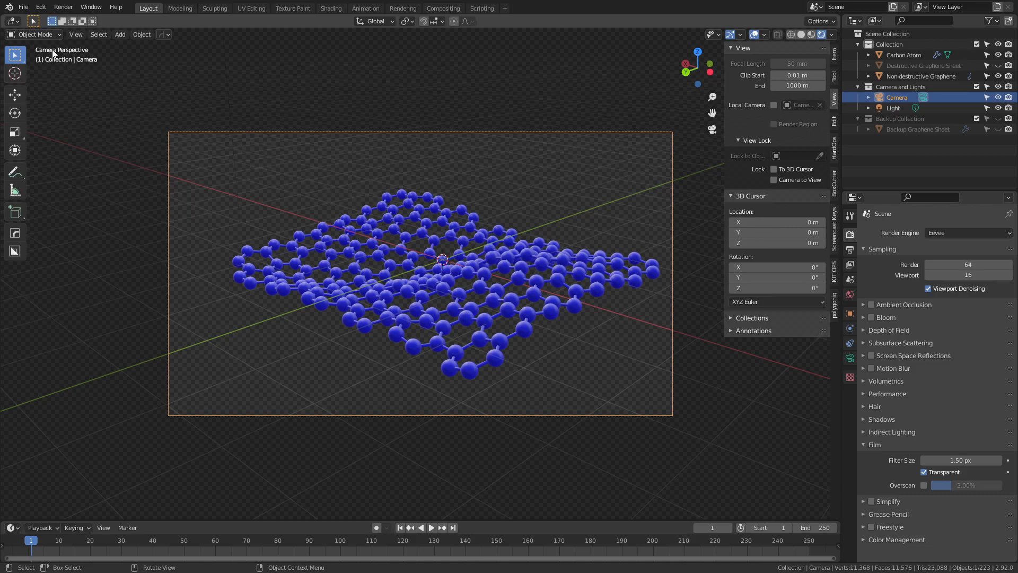
pyautogui.click(41, 7)
pyautogui.click(72, 157)
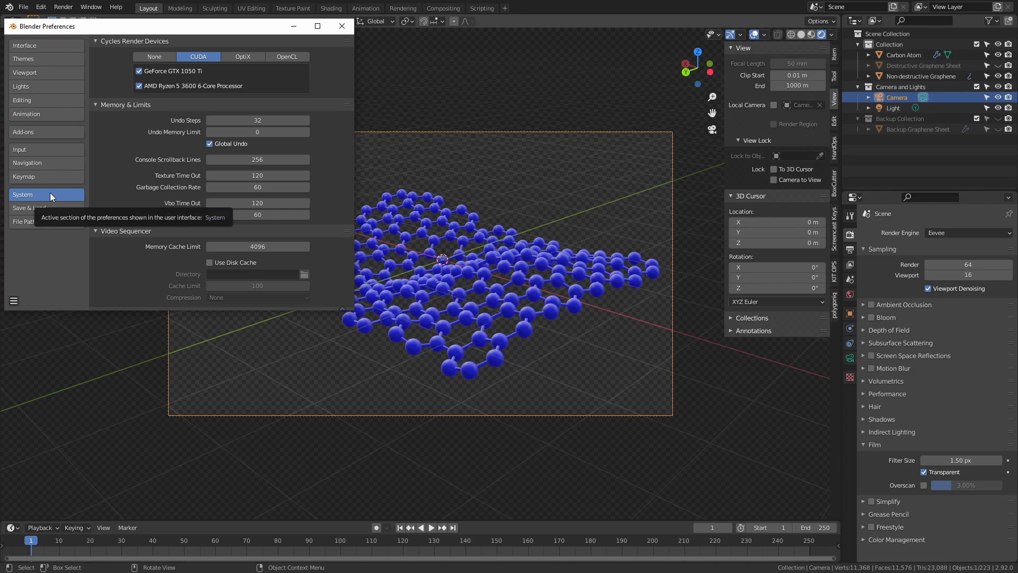
pyautogui.click(242, 57)
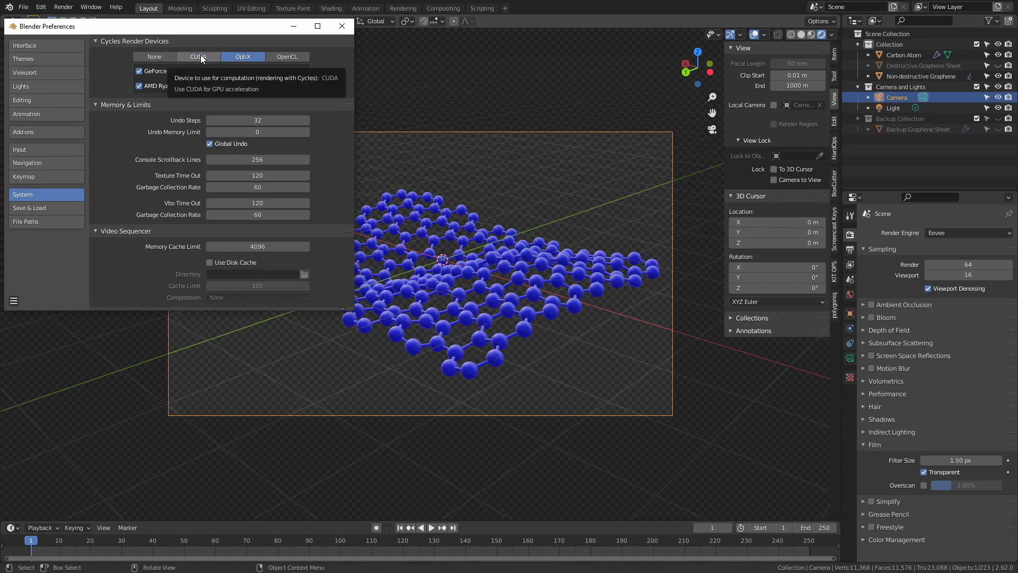
pyautogui.click(201, 57)
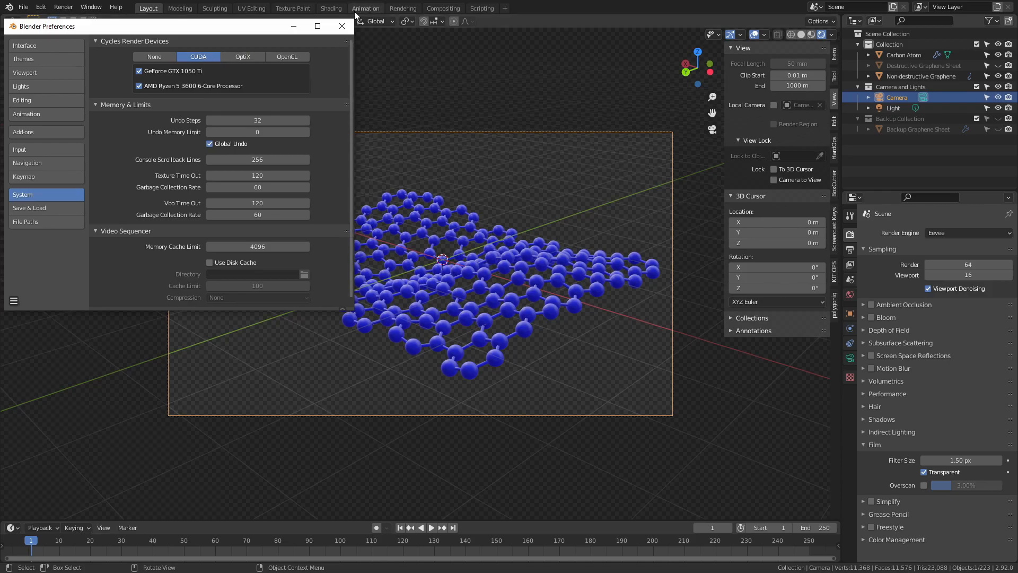
pyautogui.click(343, 26)
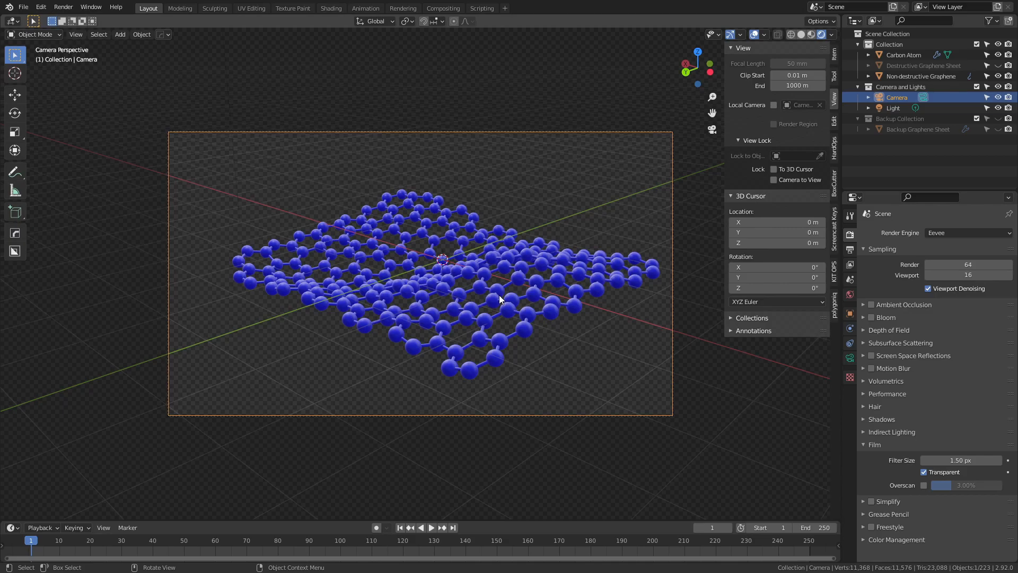
# Review the scene's output dimensions and the available resolution presets
pyautogui.press('z')
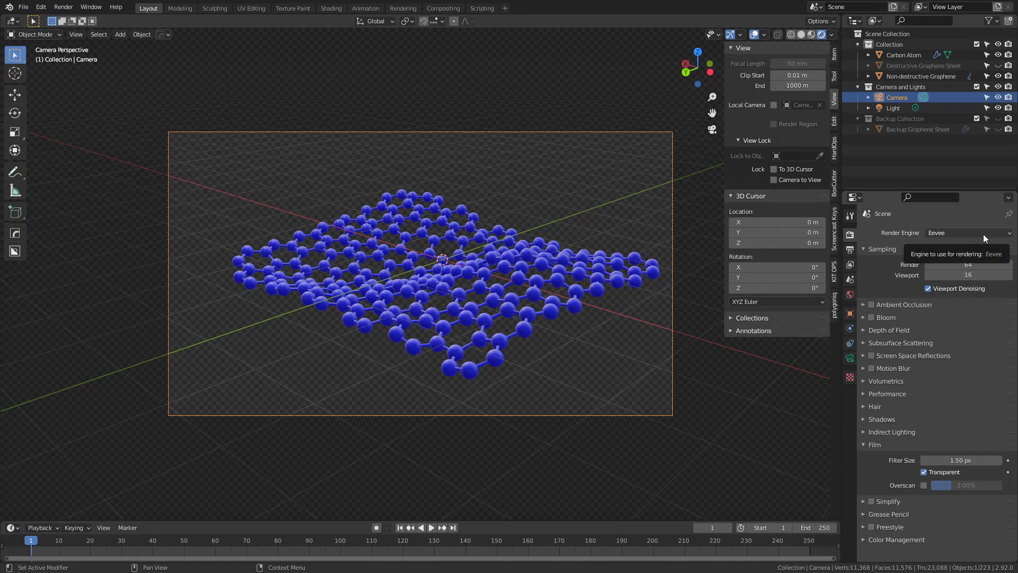
pyautogui.click(849, 252)
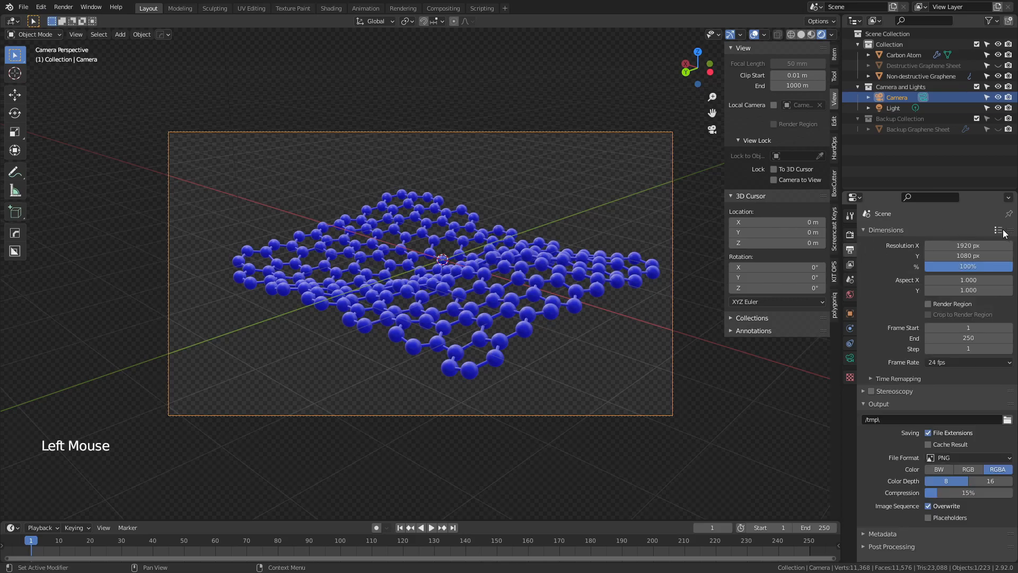
pyautogui.click(999, 230)
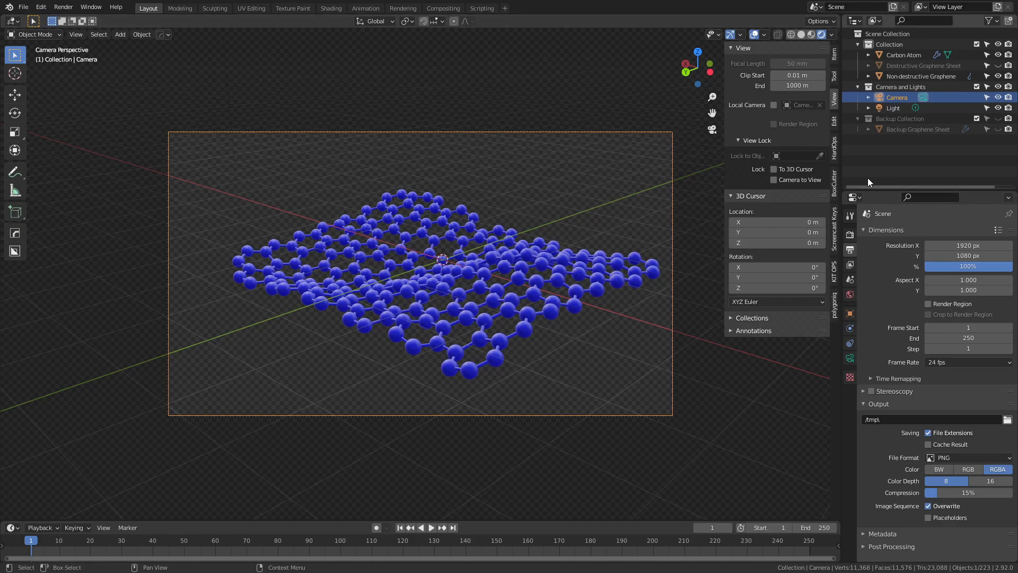
# Examine the Color Management render settings and the View Transform options, leaving the current one selected
pyautogui.click(851, 236)
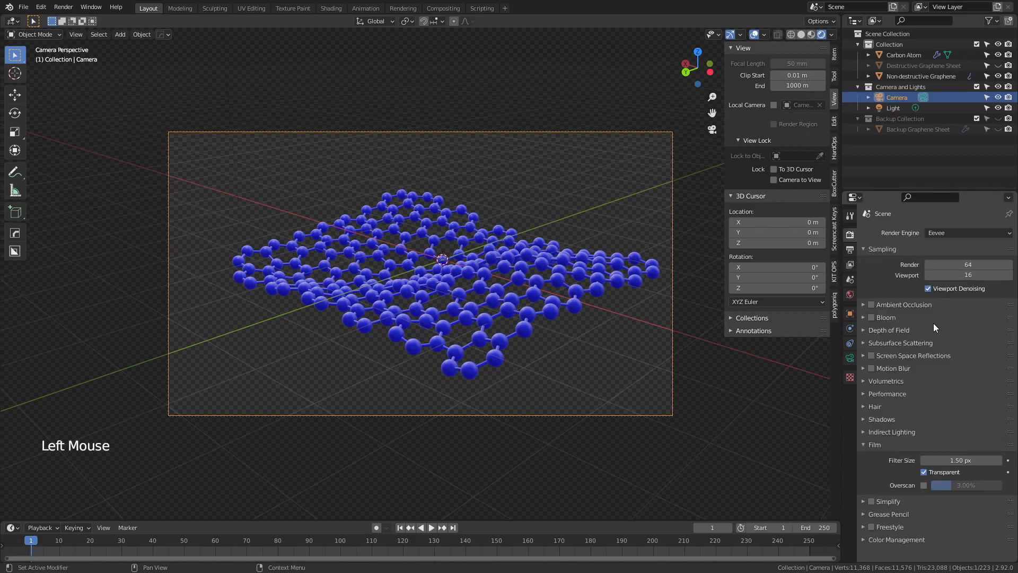
pyautogui.scroll(-6, 944, 355)
pyautogui.click(879, 539)
pyautogui.scroll(-5, 969, 494)
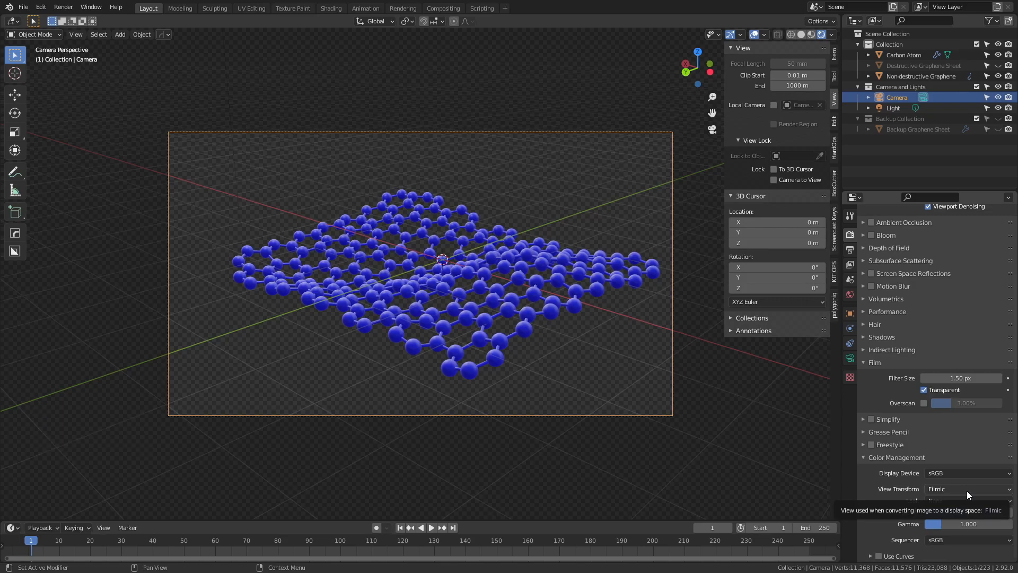
pyautogui.click(966, 491)
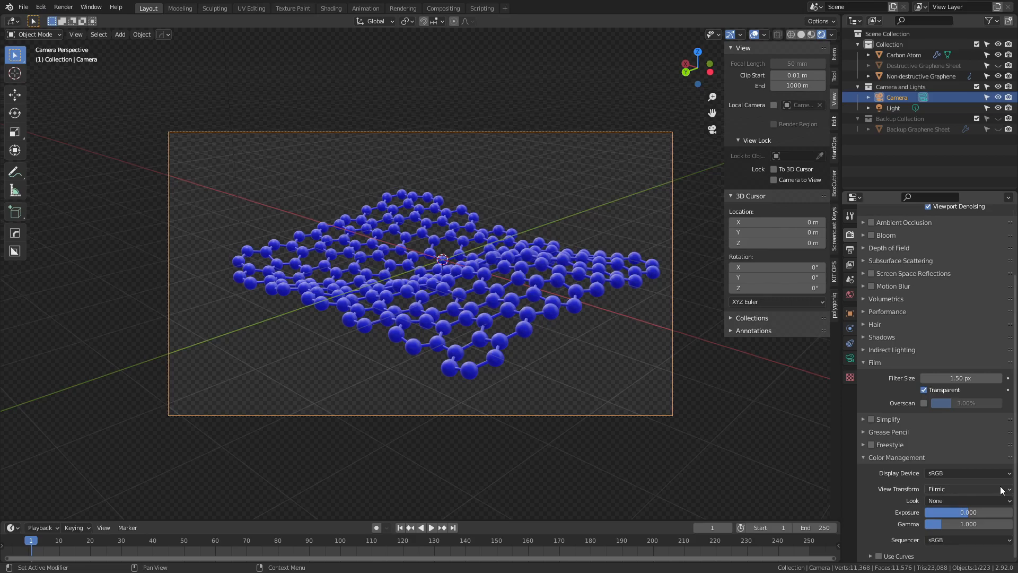
pyautogui.click(984, 489)
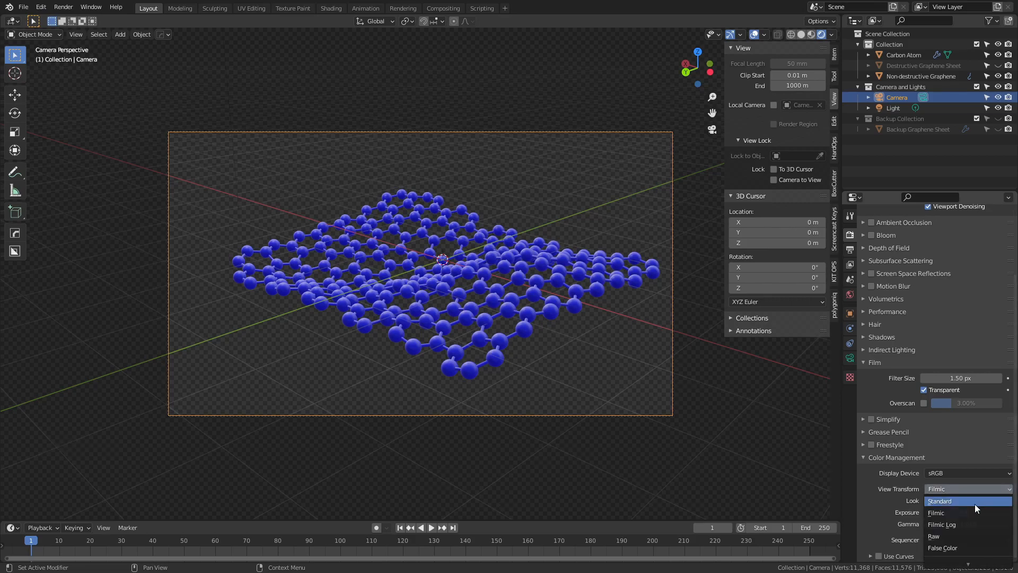
pyautogui.click(878, 507)
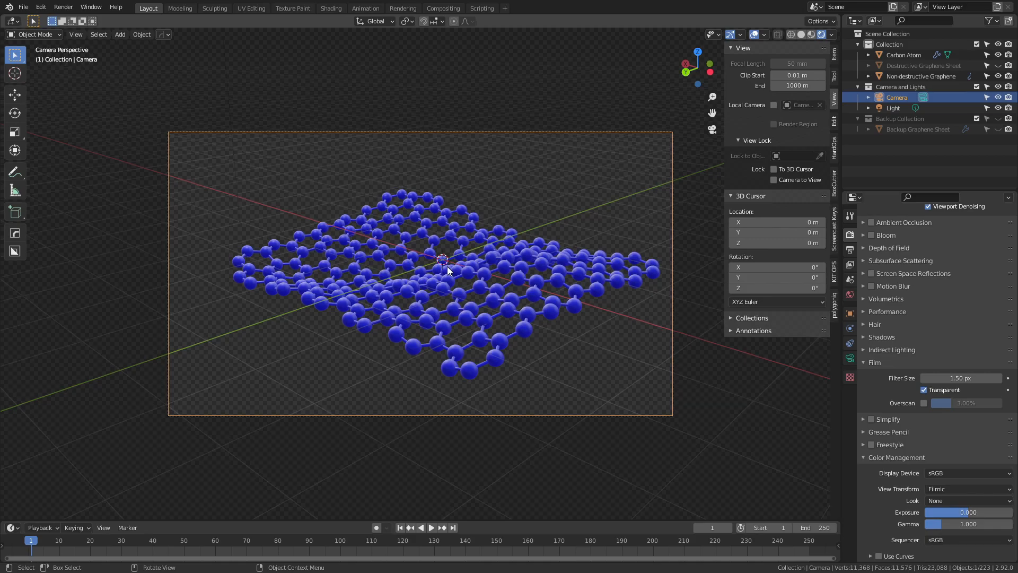
# Enable Ambient Occlusion and Bloom in the Eevee render settings
pyautogui.scroll(7, 900, 289)
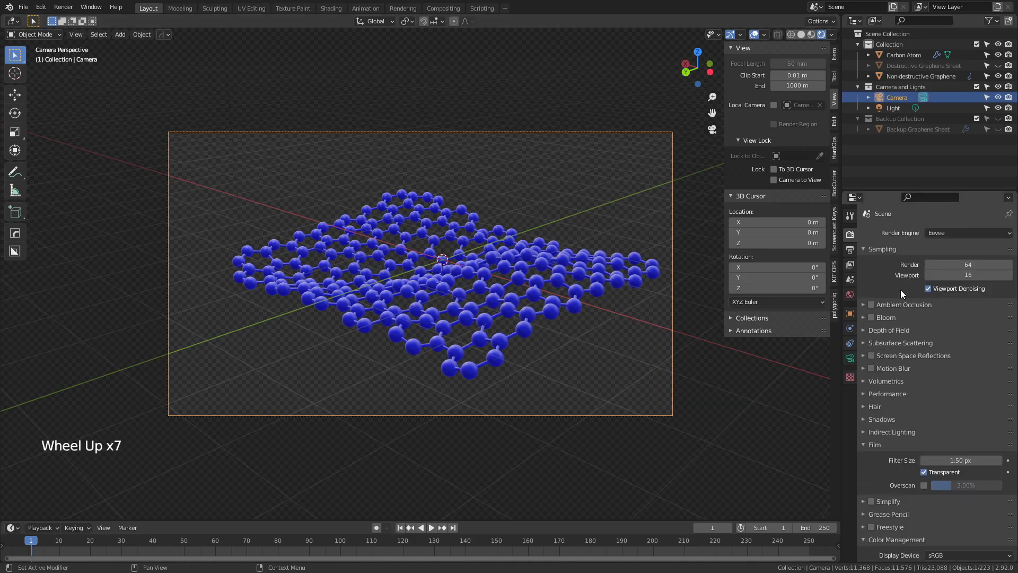
pyautogui.click(871, 305)
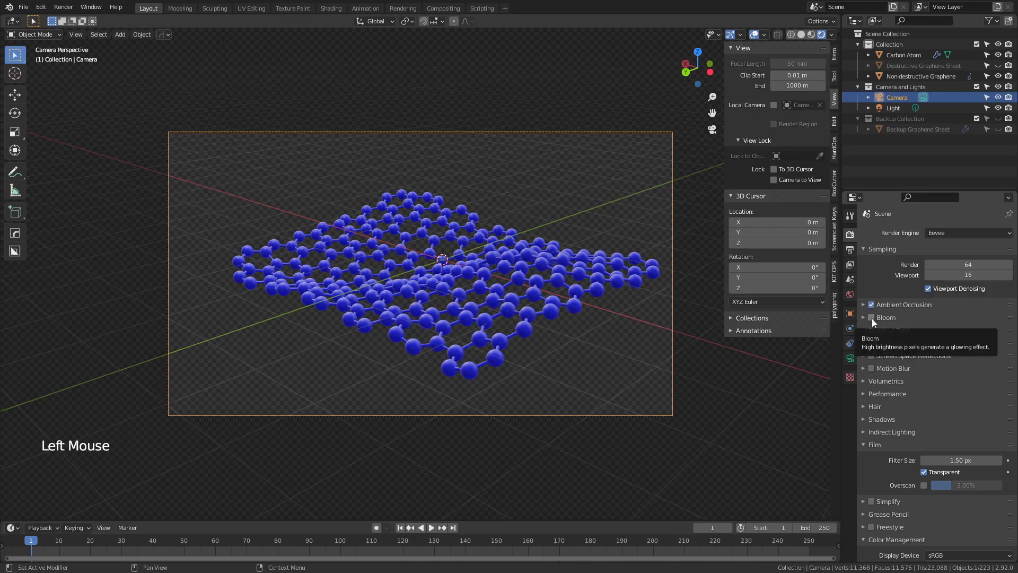
pyautogui.click(872, 318)
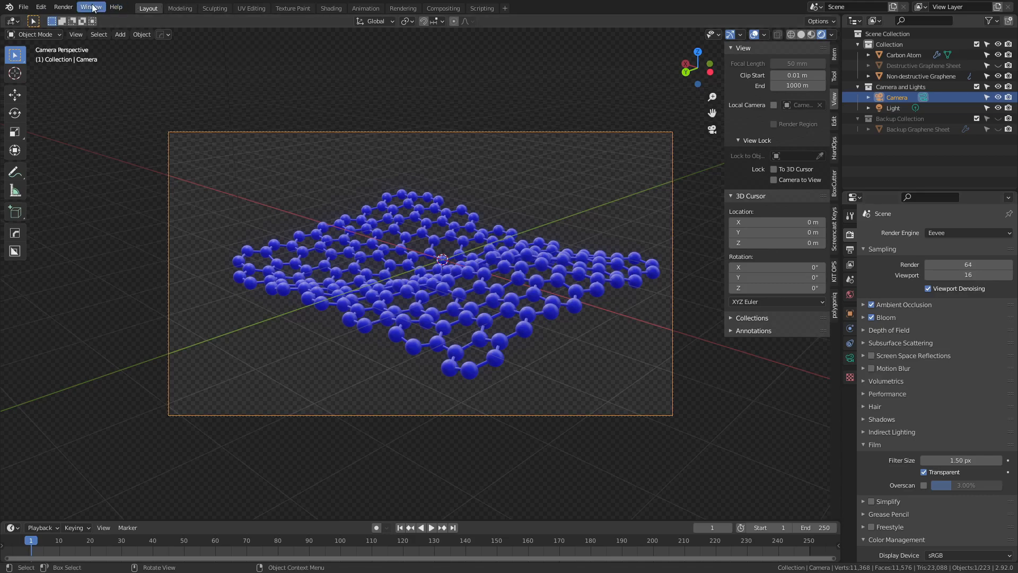
# Disable the Backup Graphene Sheet and Destructive Graphene Sheet in renders, and render a test image with Eevee
pyautogui.click(63, 7)
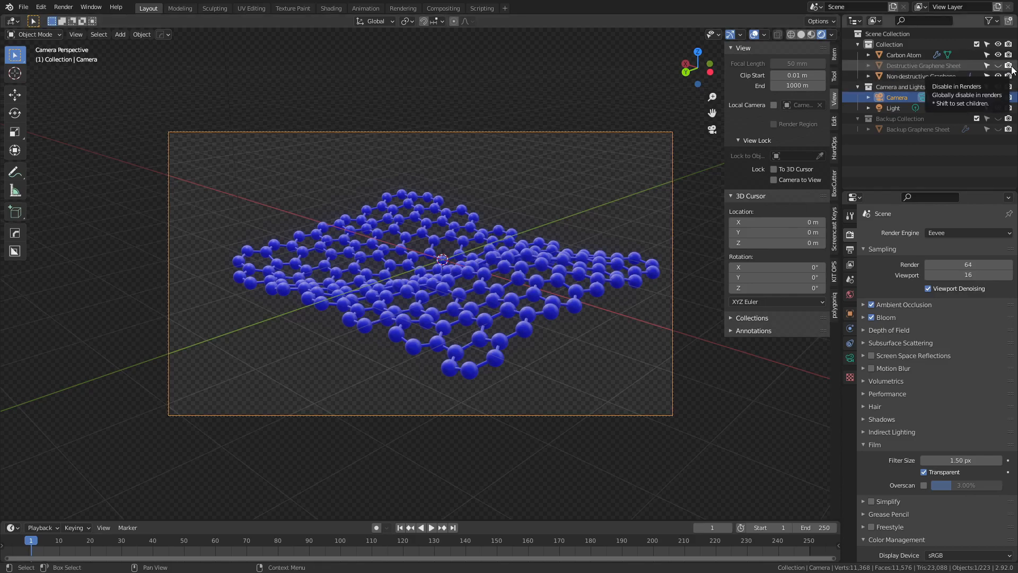
pyautogui.click(1009, 129)
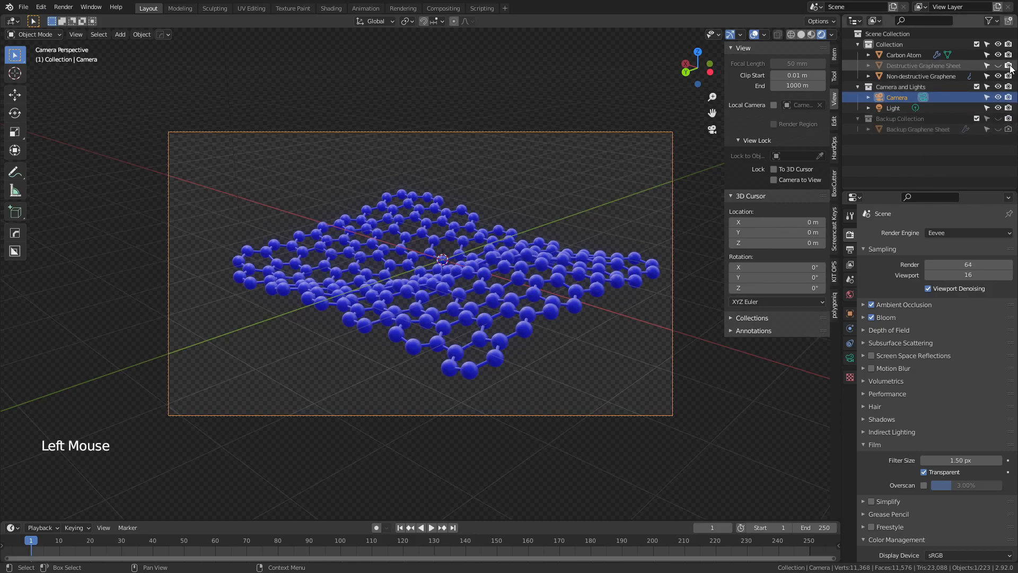
pyautogui.click(1009, 66)
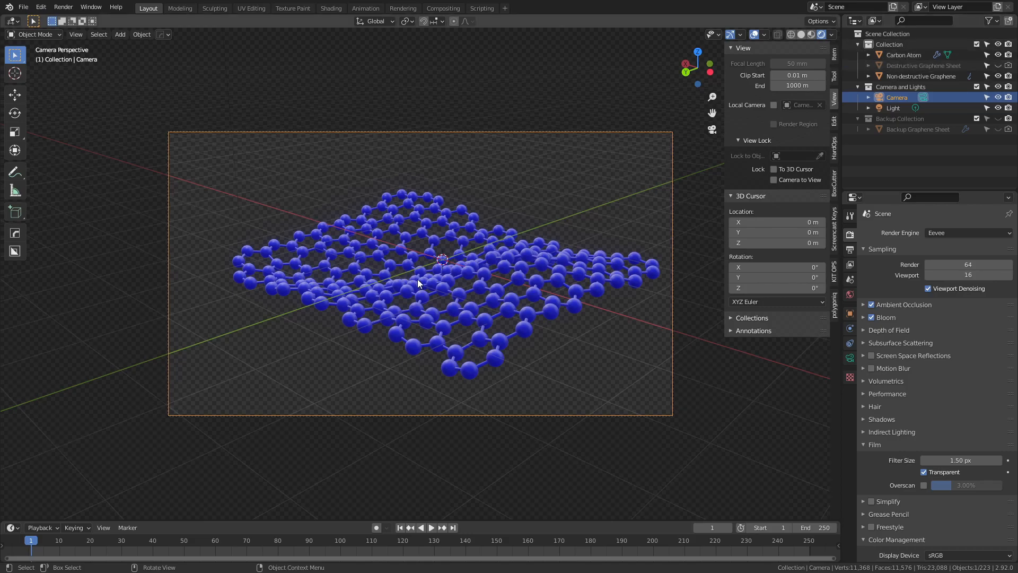
pyautogui.press('F12')
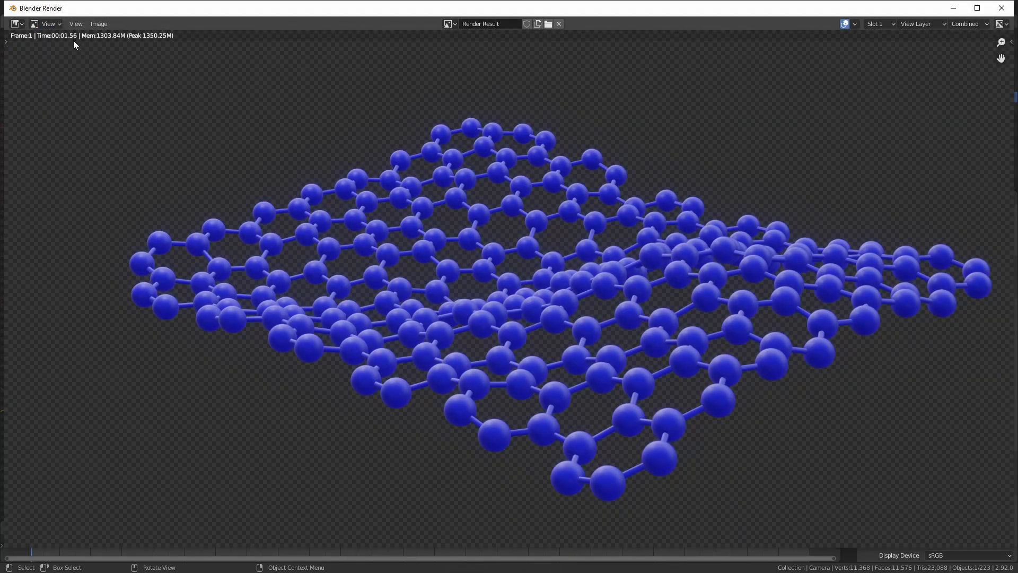
pyautogui.press('Escape')
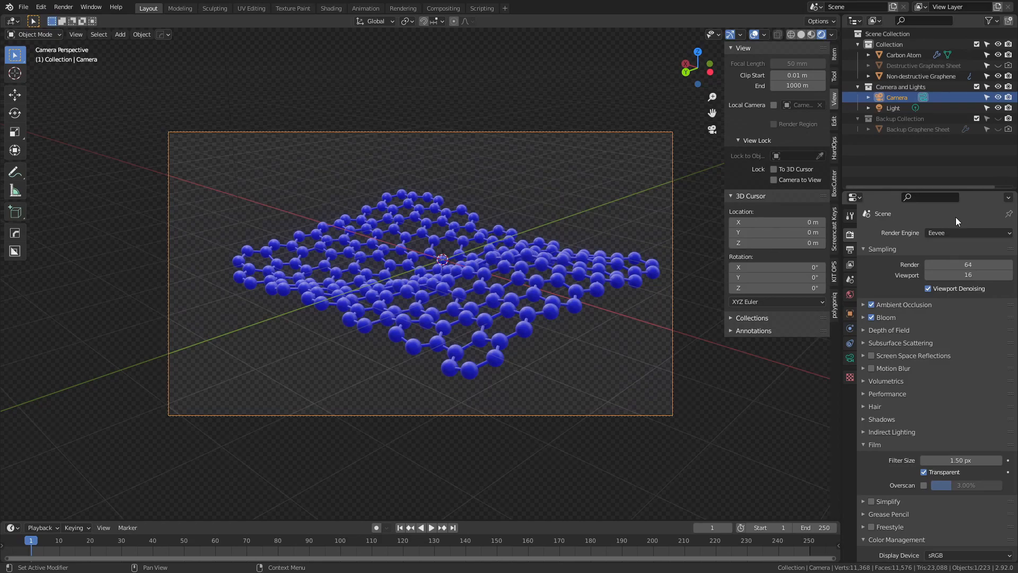
# Switch the render engine to Cycles with GPU Compute and 200 render samples
pyautogui.click(980, 232)
pyautogui.click(947, 268)
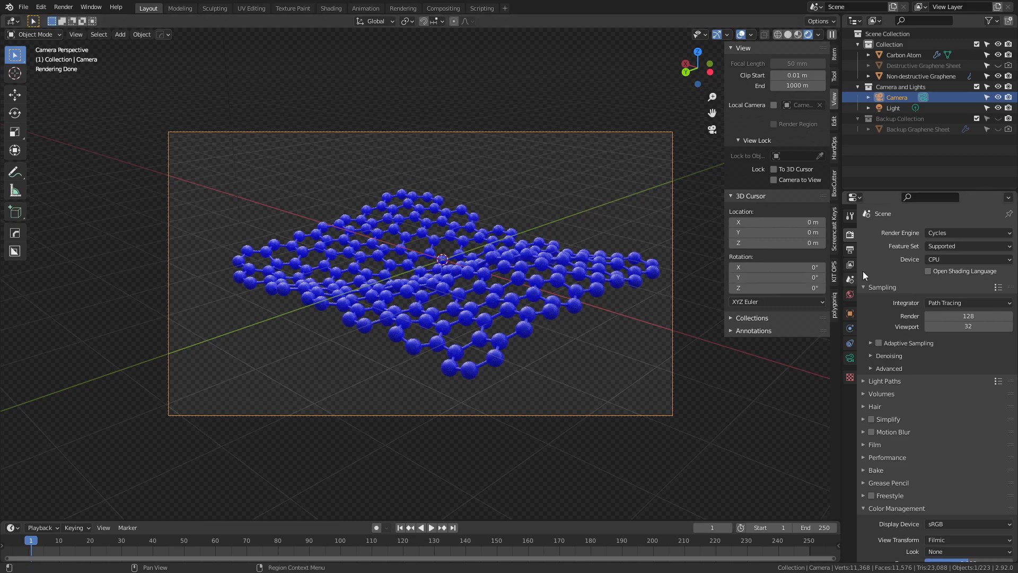
pyautogui.click(958, 261)
pyautogui.click(948, 285)
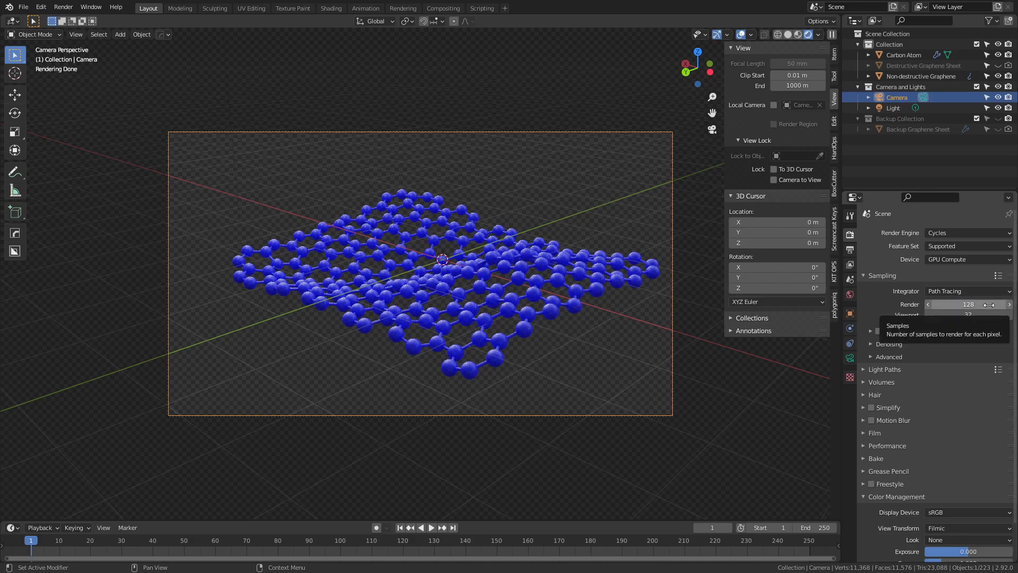
pyautogui.click(989, 305)
pyautogui.write('200')
pyautogui.press('Return')
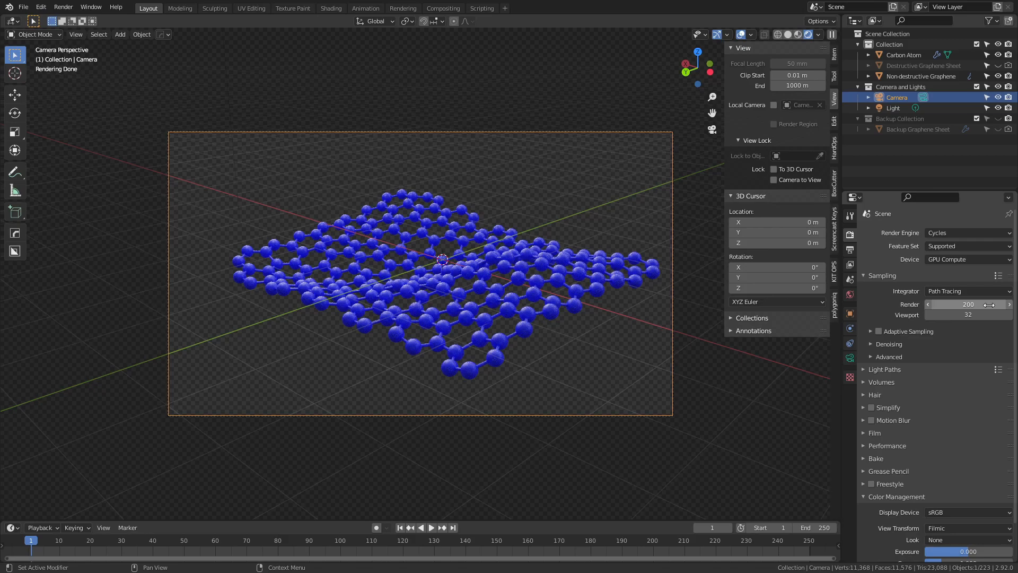
# Enable render denoising with OptiX and include the Denoising Data pass in the view layer
pyautogui.click(871, 344)
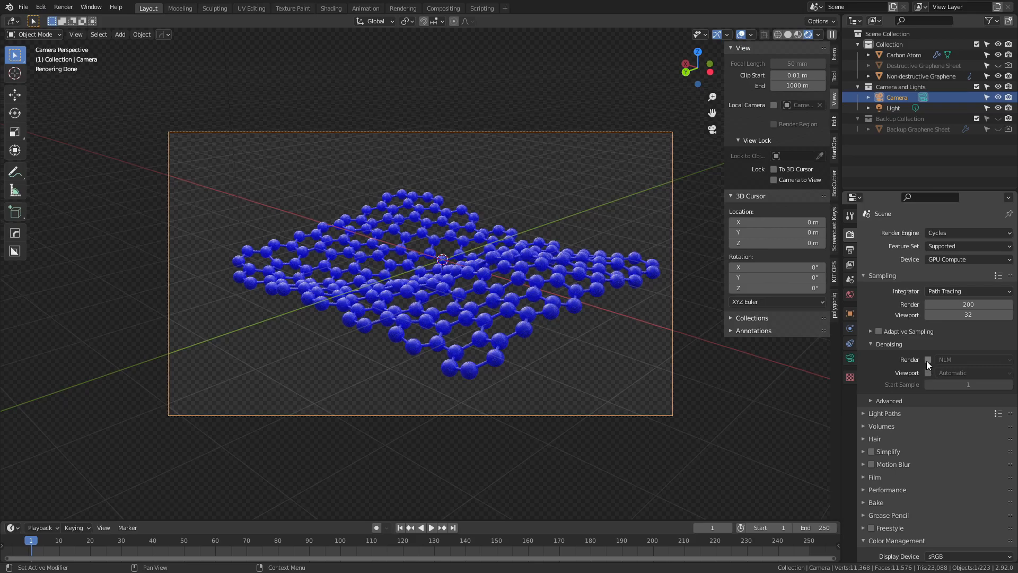
pyautogui.click(928, 360)
pyautogui.click(901, 367)
pyautogui.click(850, 266)
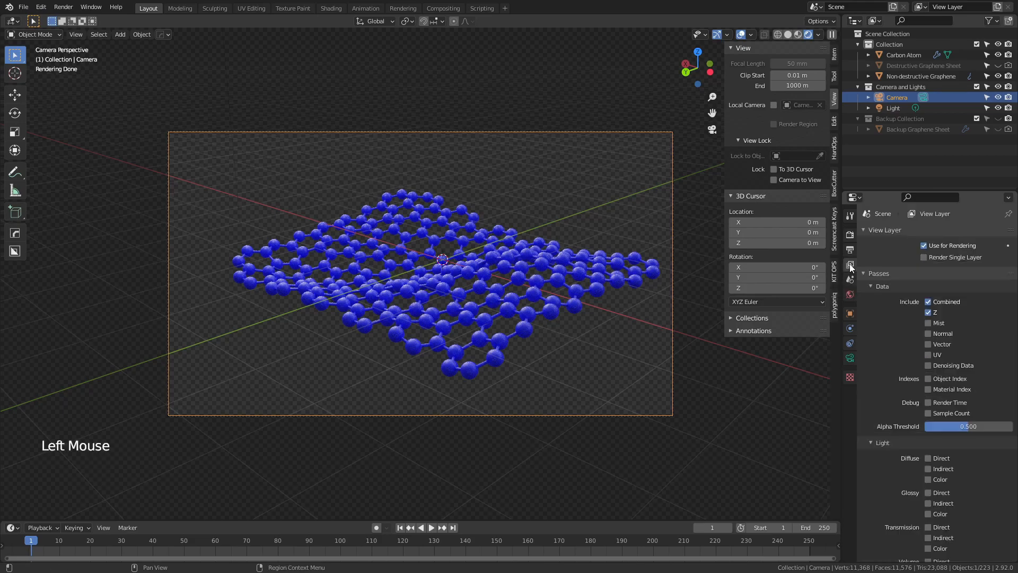
pyautogui.click(928, 364)
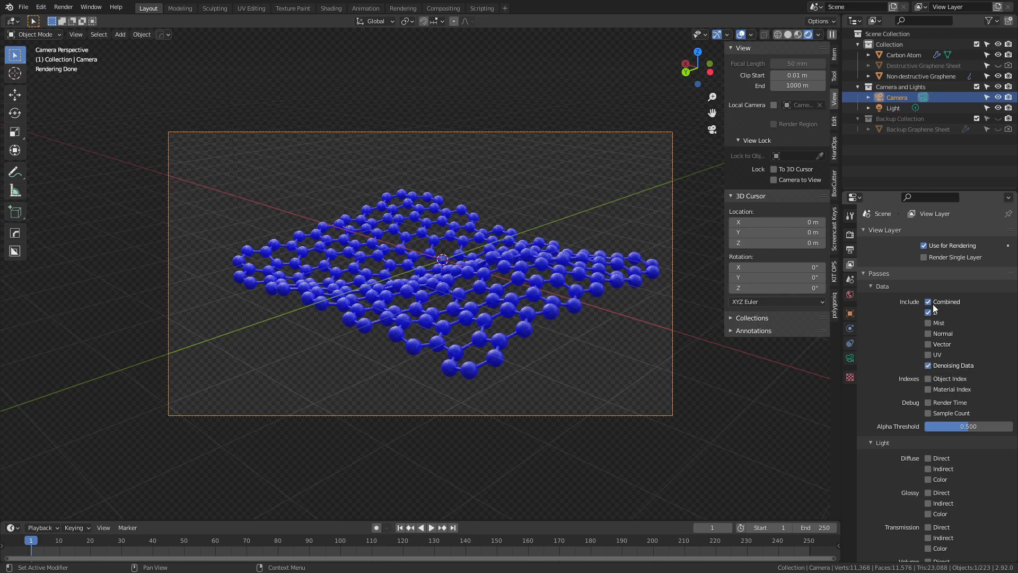
# Set the Cycles max light bounces to 6 total and 4 each for diffuse, glossy, transparency and transmission
pyautogui.click(851, 235)
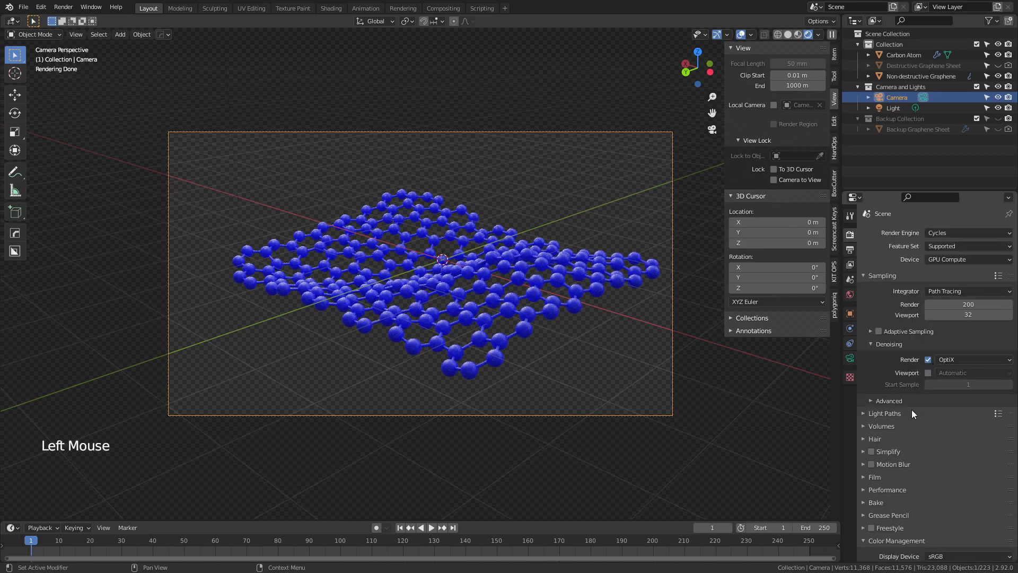
pyautogui.click(872, 415)
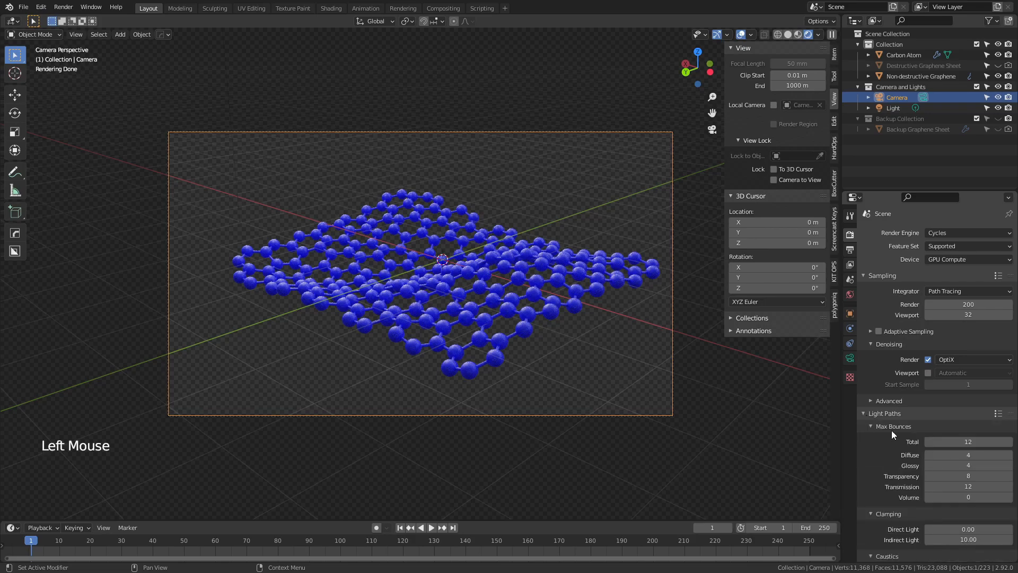
pyautogui.doubleClick(980, 443)
pyautogui.write('6')
pyautogui.press('Return')
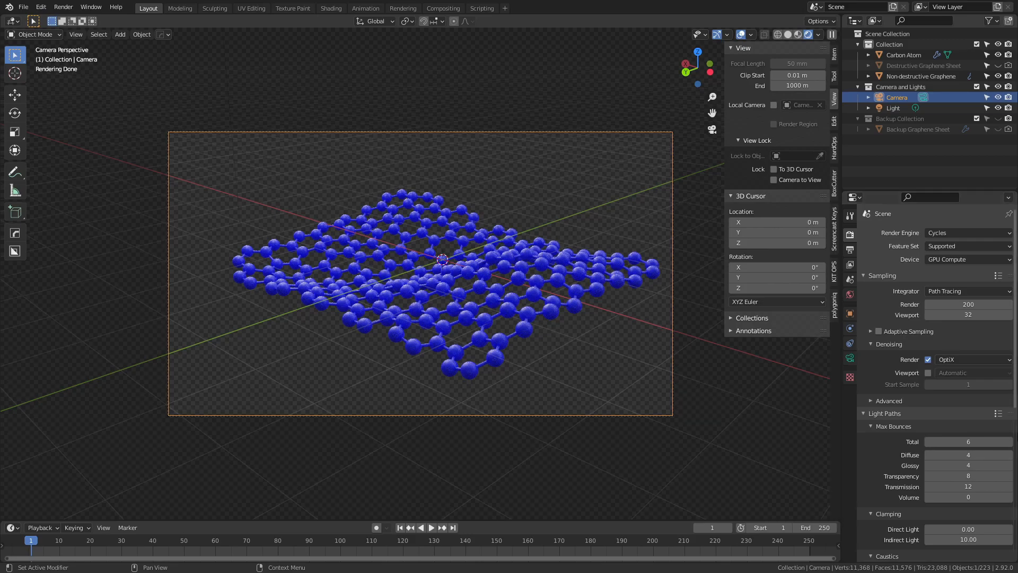
pyautogui.click(973, 455)
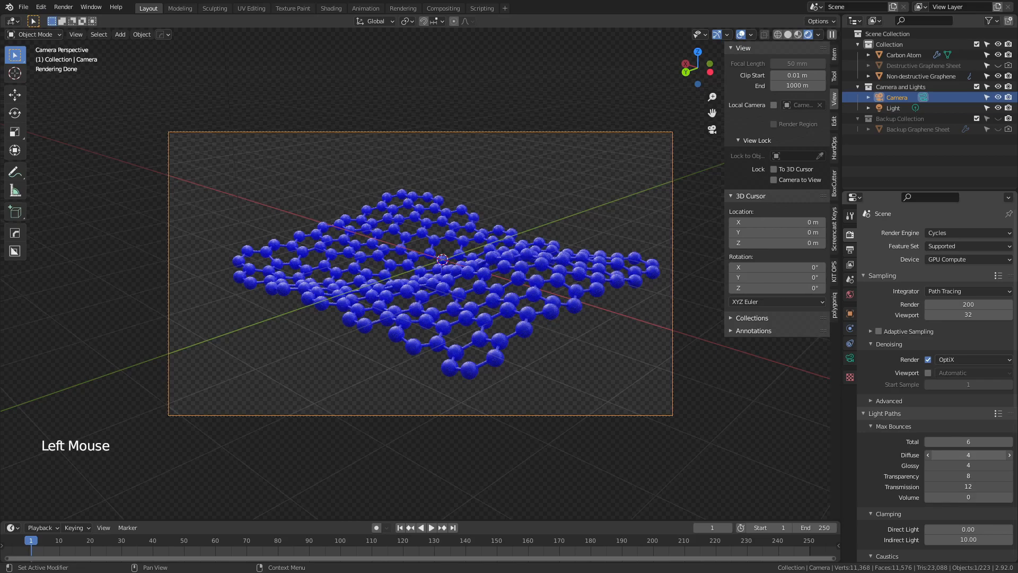
pyautogui.moveTo(973, 456); pyautogui.dragTo(974, 487)
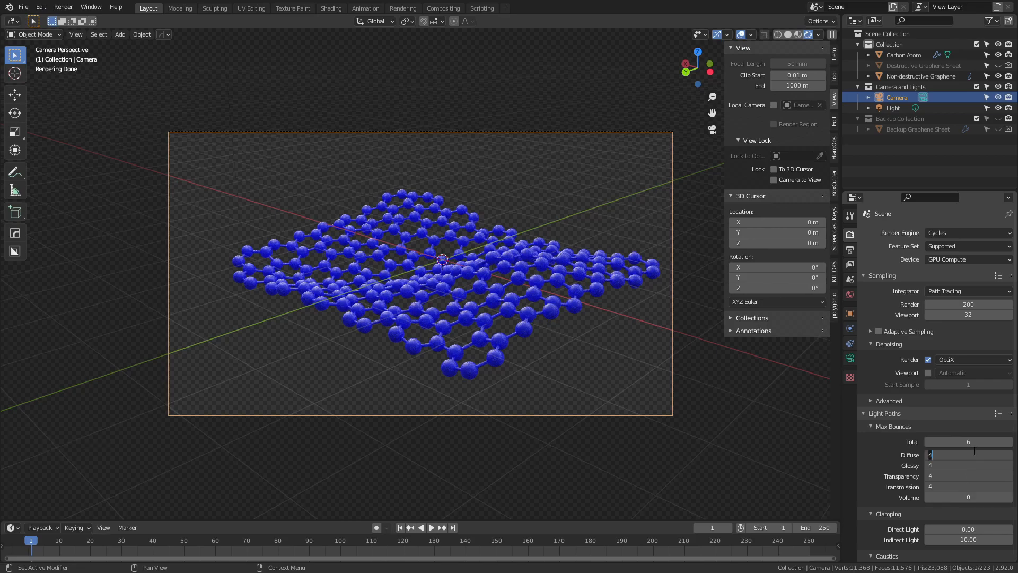
pyautogui.press('Return')
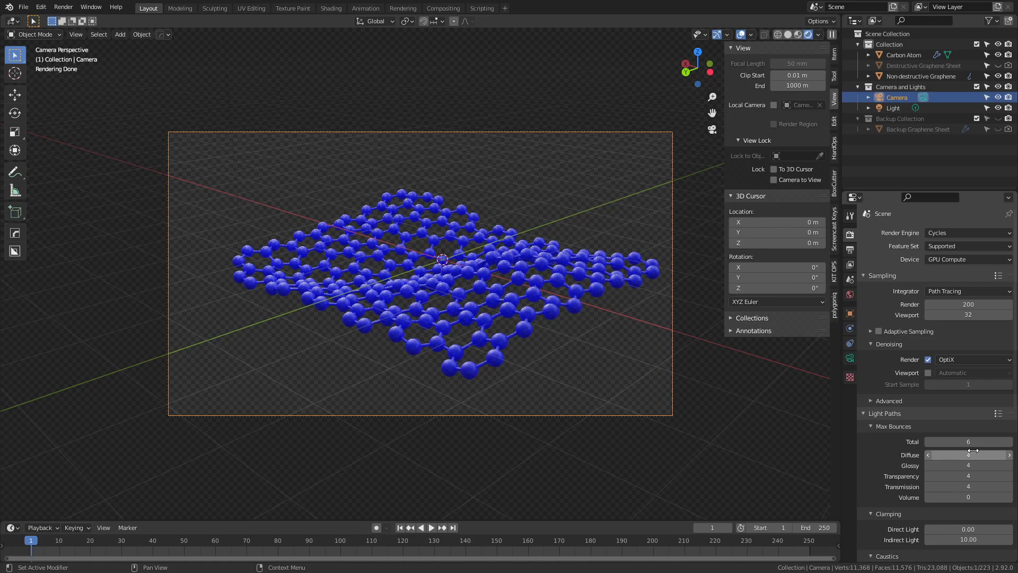
# Set the render tile size to 256 px in both X and Y in the performance settings
pyautogui.scroll(-8, 909, 467)
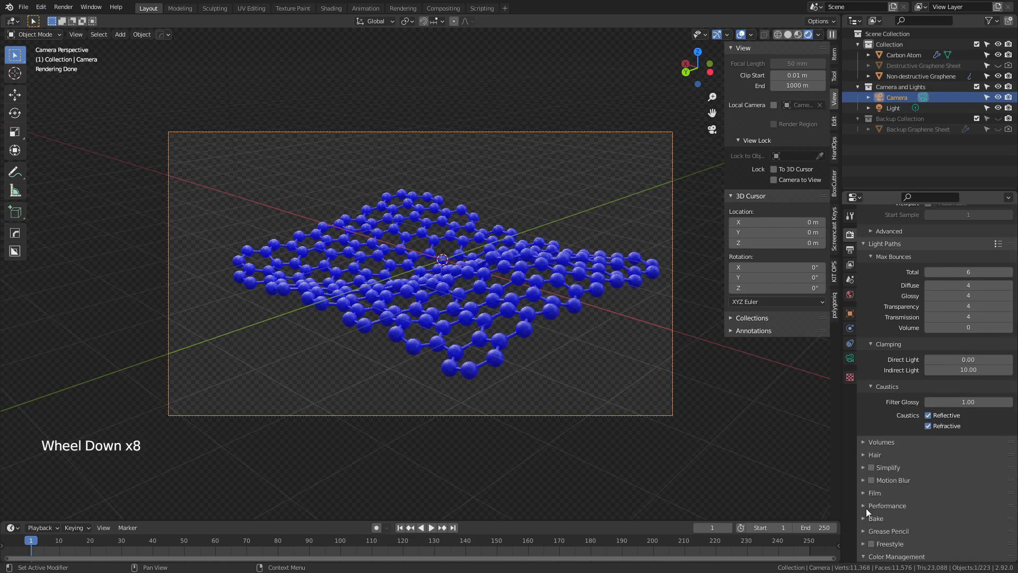
pyautogui.click(867, 507)
pyautogui.scroll(-5, 868, 507)
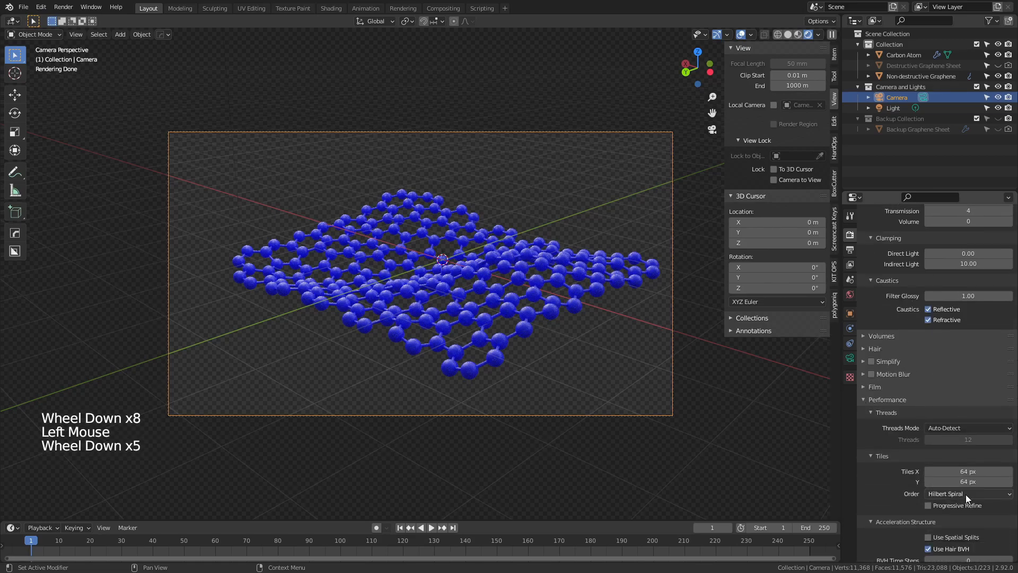
pyautogui.click(983, 468)
pyautogui.write('256')
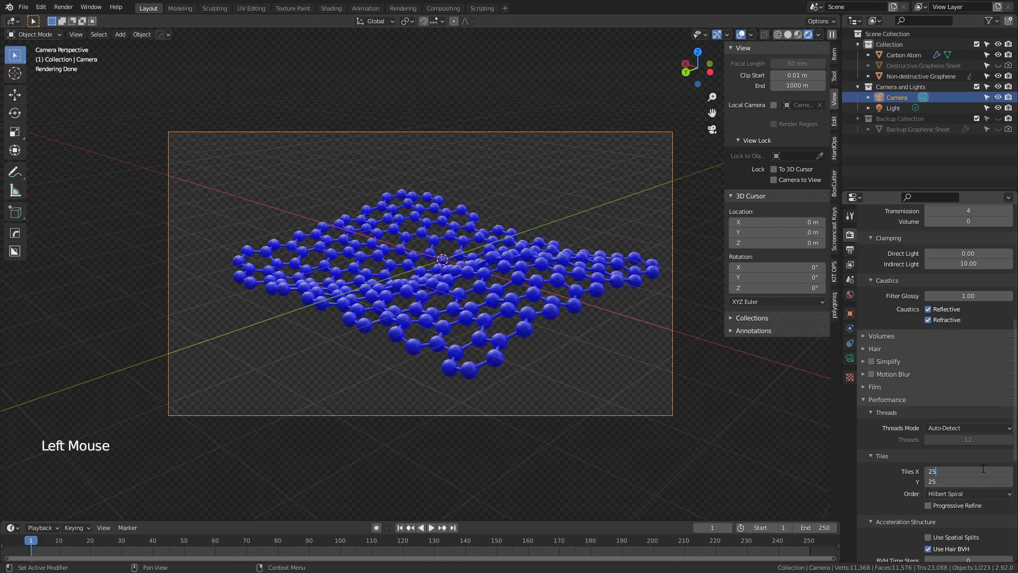
pyautogui.press('Return')
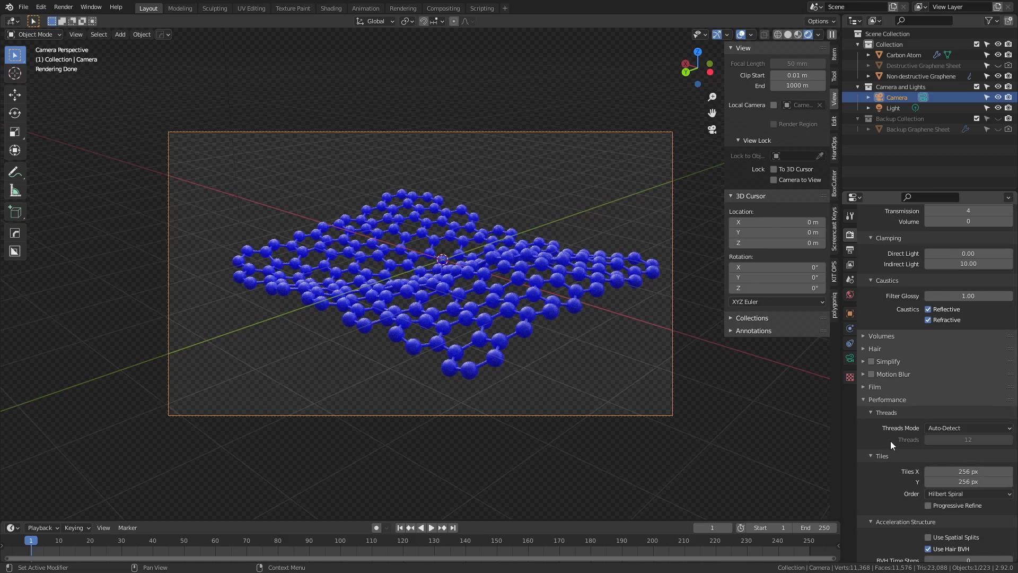
# Enable nodes in the Compositing workspace and move the Render Layers and Composite nodes apart to leave space between them
pyautogui.click(435, 9)
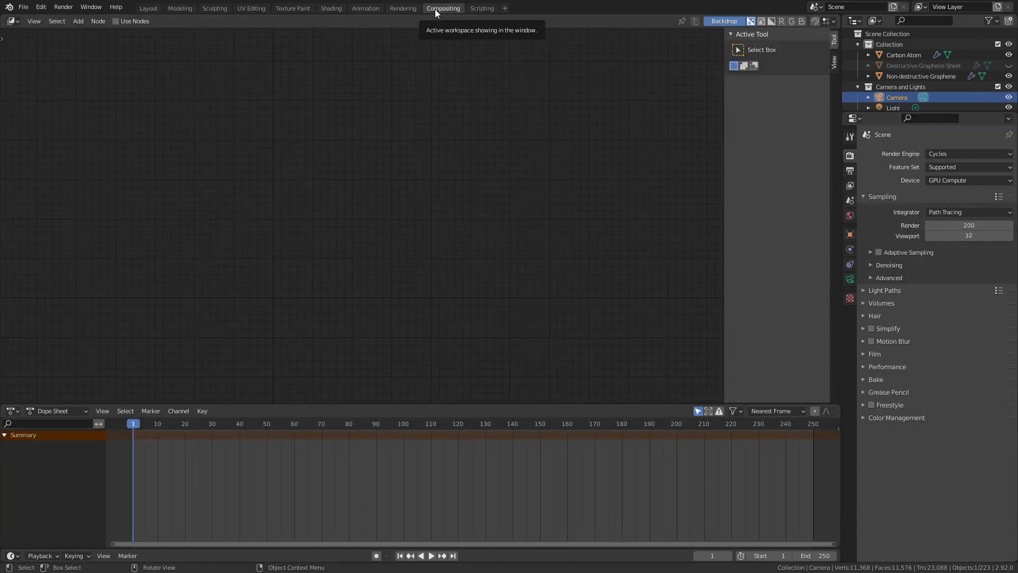
pyautogui.click(116, 21)
pyautogui.moveTo(424, 145); pyautogui.dragTo(390, 134)
pyautogui.click(298, 156)
pyautogui.moveTo(277, 154); pyautogui.dragTo(112, 120)
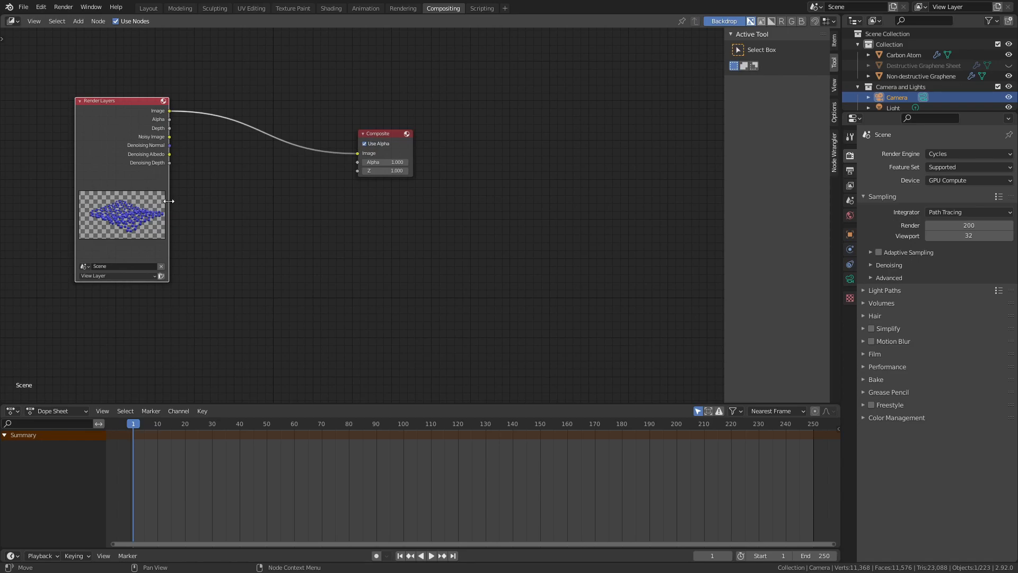
# Add a Denoise node fed by the Render Layers Image, Denoising Normal and Denoising Albedo outputs, and link its Image output to the Composite node
pyautogui.hotkey('shift', 'a')
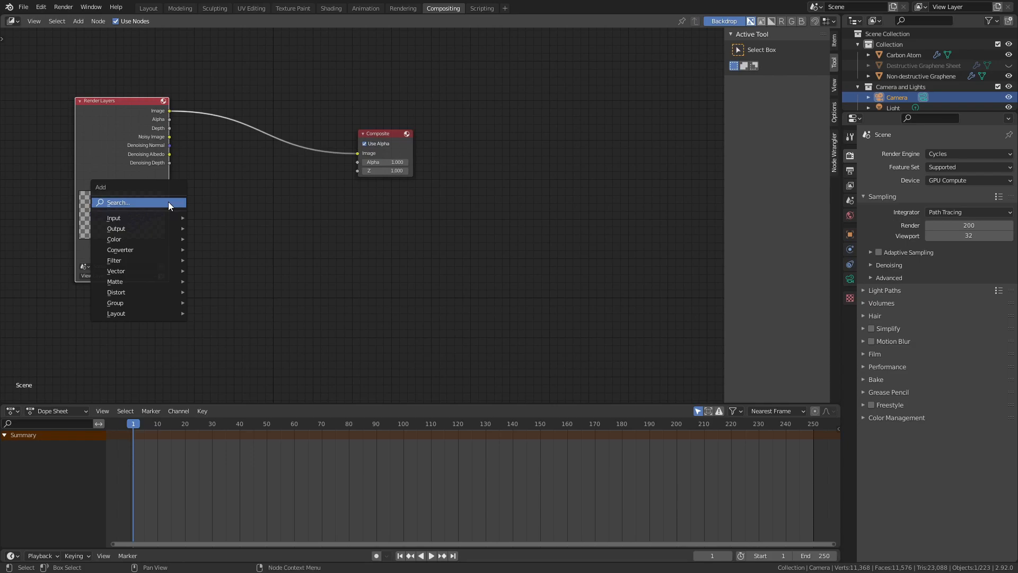
pyautogui.moveTo(153, 258)
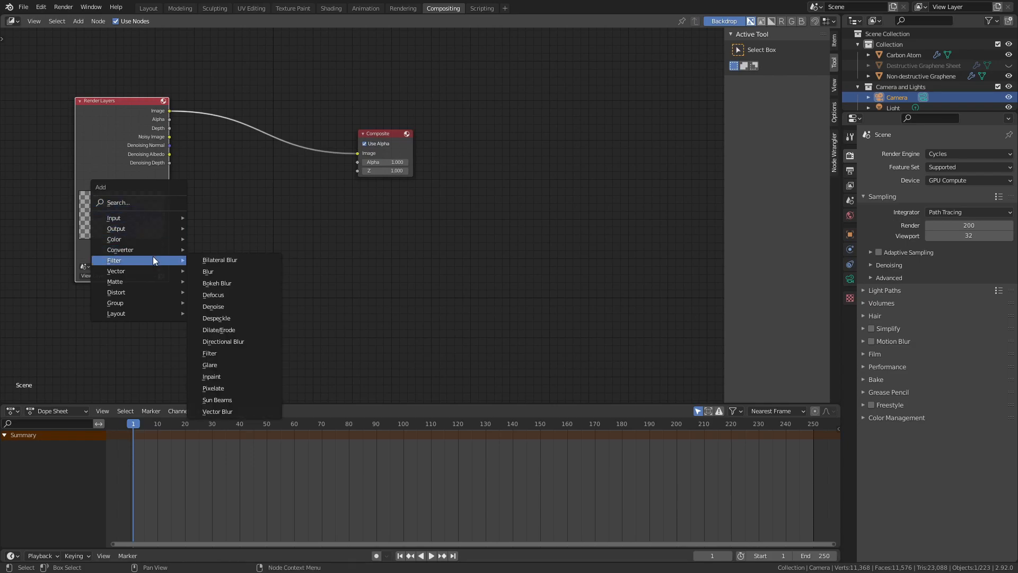
pyautogui.click(240, 307)
pyautogui.click(229, 149)
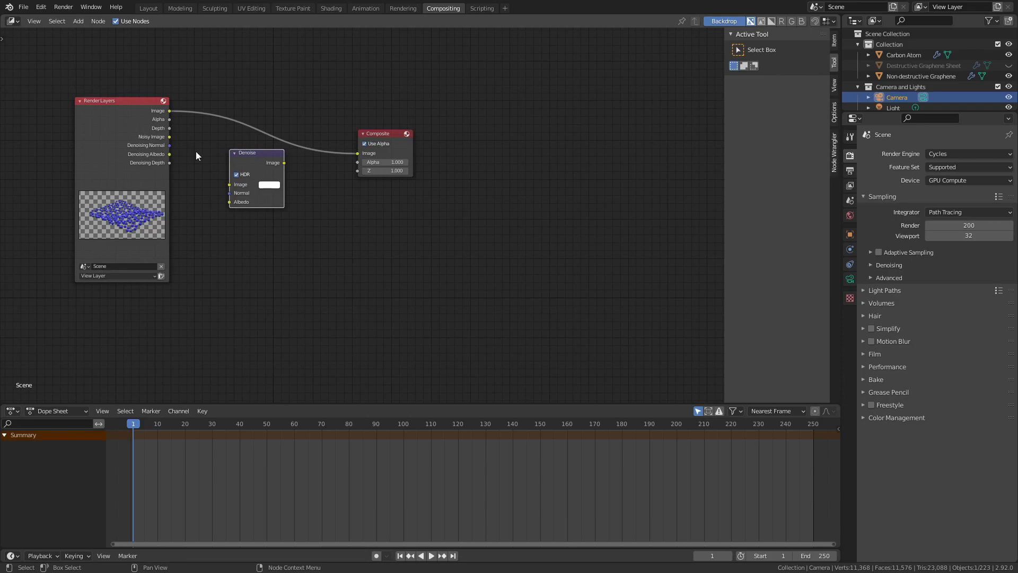
pyautogui.moveTo(170, 110); pyautogui.dragTo(228, 184)
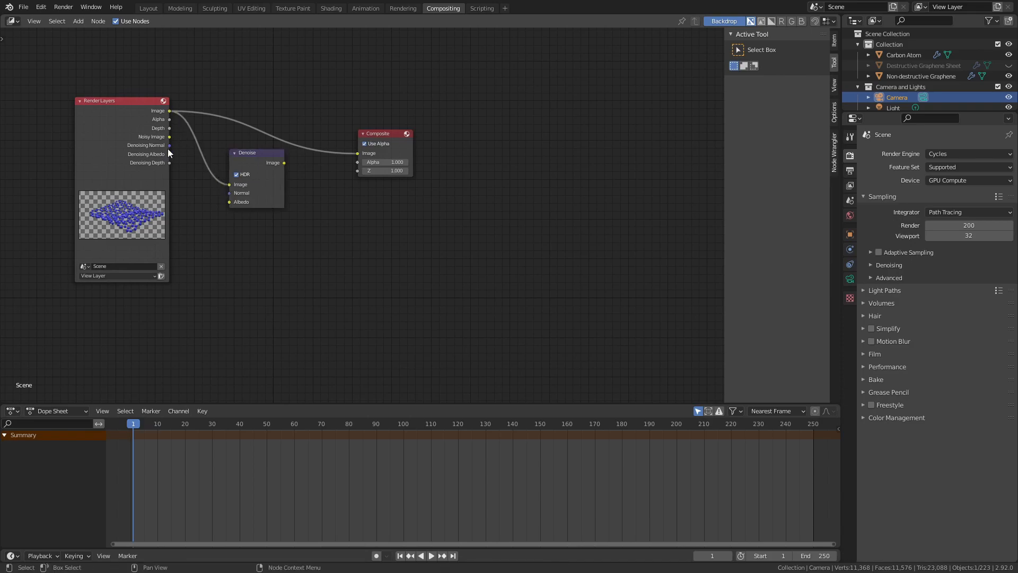
pyautogui.moveTo(169, 146); pyautogui.dragTo(229, 192)
pyautogui.moveTo(170, 154); pyautogui.dragTo(229, 202)
pyautogui.click(283, 161)
pyautogui.moveTo(284, 163); pyautogui.dragTo(368, 157)
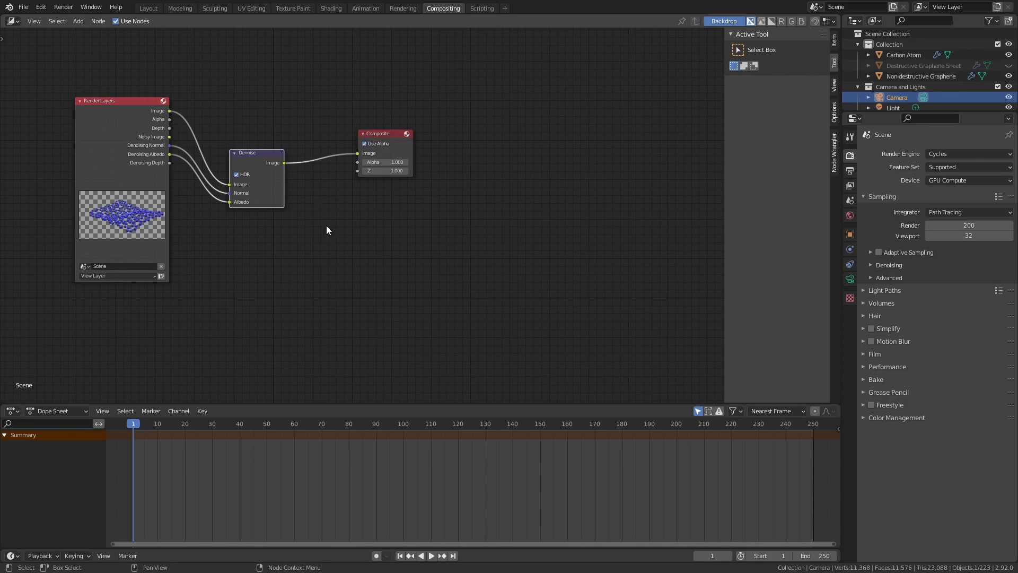
# Add a Viewer node linked to the Denoise output and fit the backdrop to the available space
pyautogui.hotkey('shift', 'a')
pyautogui.moveTo(336, 208)
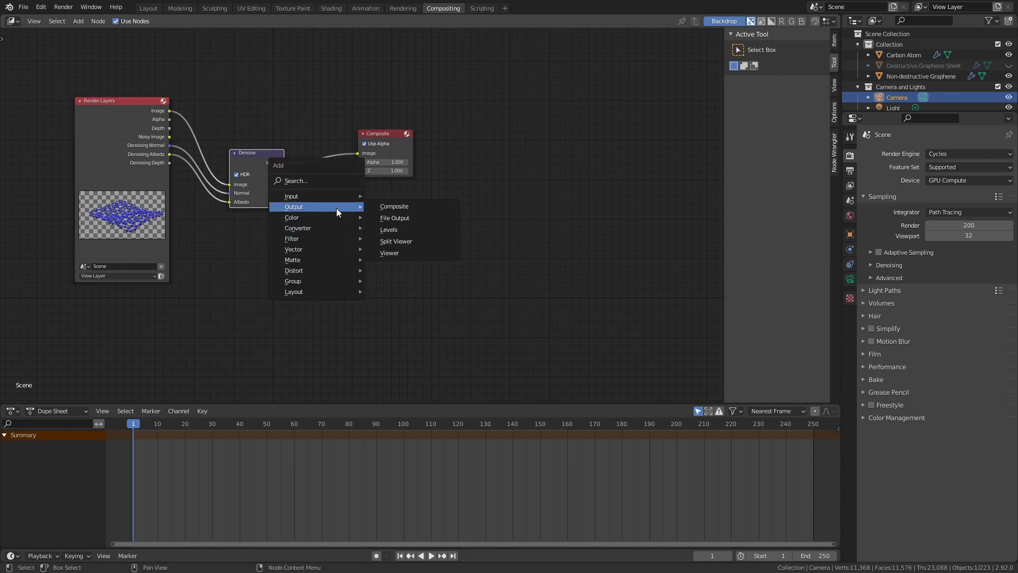
pyautogui.click(386, 247)
pyautogui.click(430, 242)
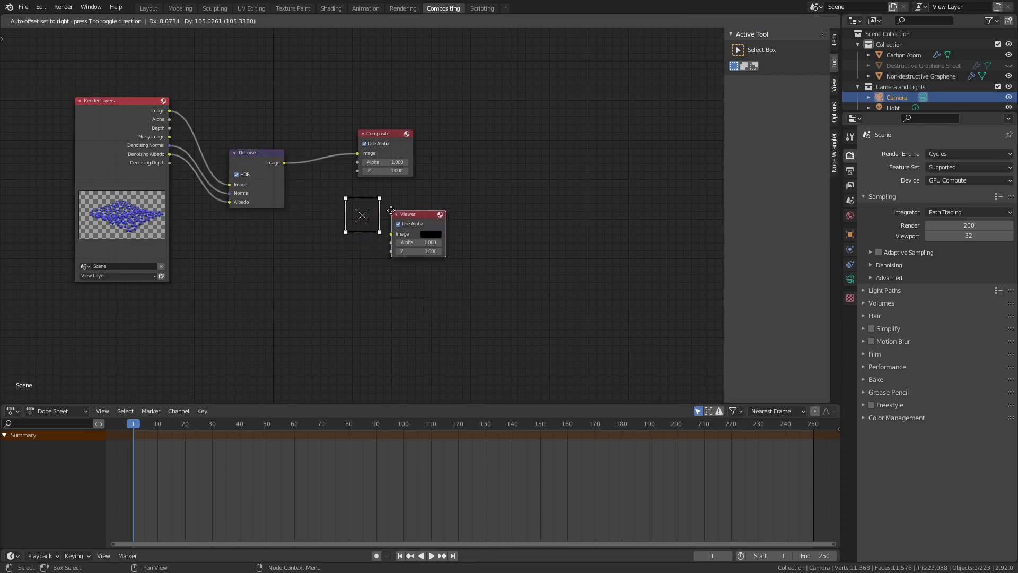
pyautogui.moveTo(284, 164); pyautogui.dragTo(392, 234)
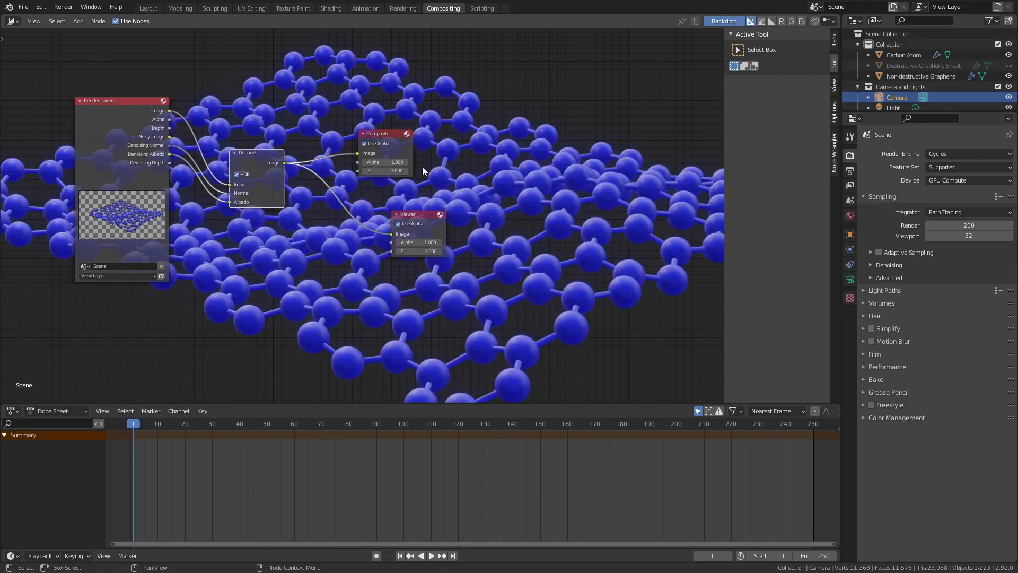
pyautogui.click(34, 22)
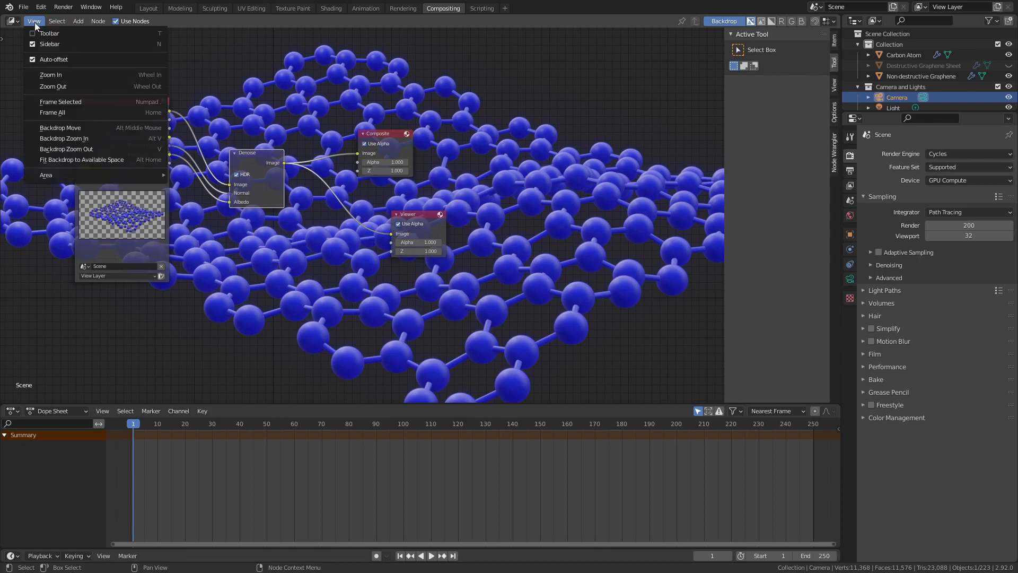
pyautogui.click(106, 159)
pyautogui.click(396, 197)
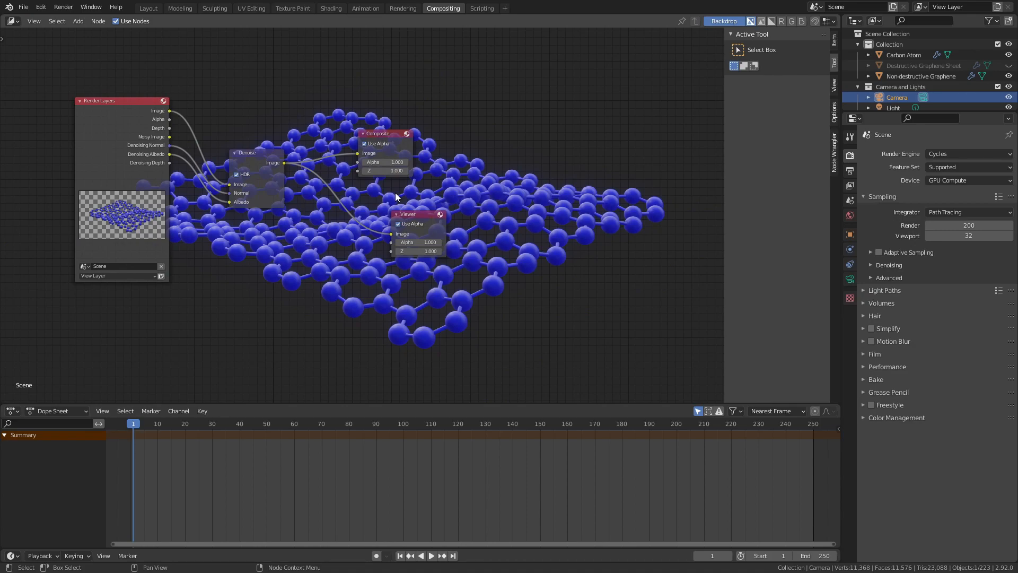
# Try adding a Glare node set to Fog Glow in the compositor, and delete it
pyautogui.hotkey('shift', 'a')
pyautogui.moveTo(385, 224)
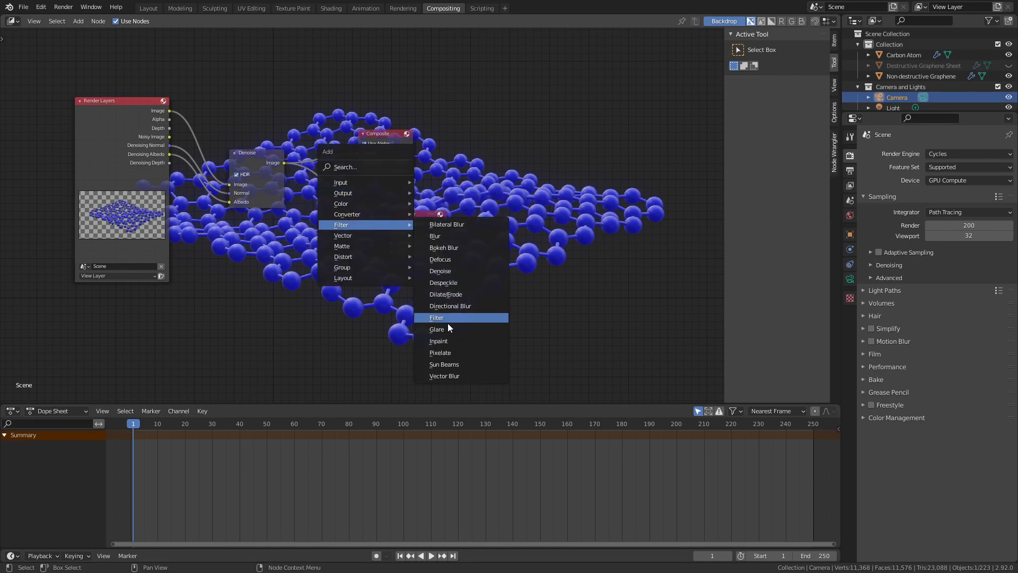
pyautogui.click(437, 329)
pyautogui.click(505, 161)
pyautogui.click(507, 168)
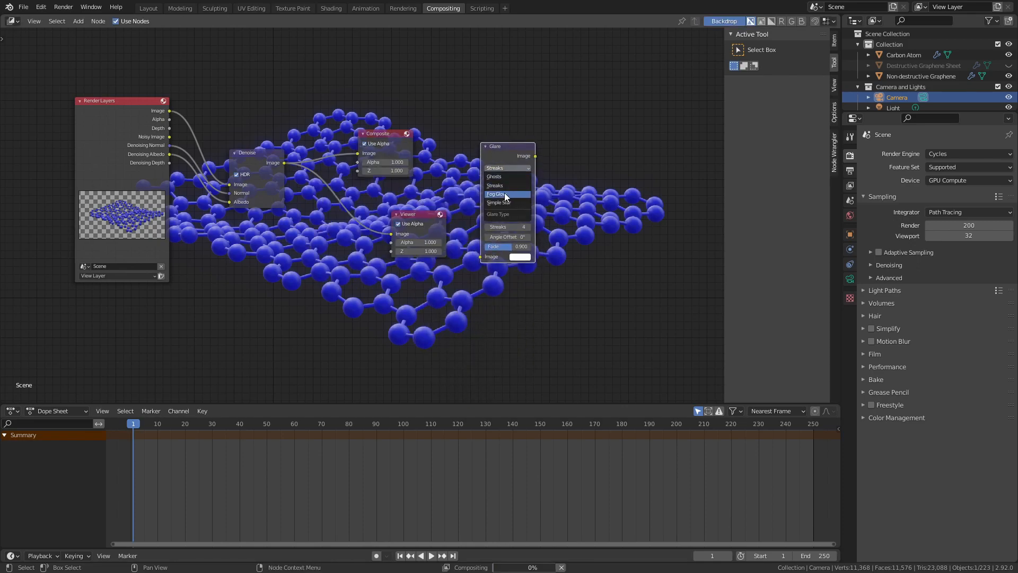
pyautogui.click(504, 194)
pyautogui.press('Delete')
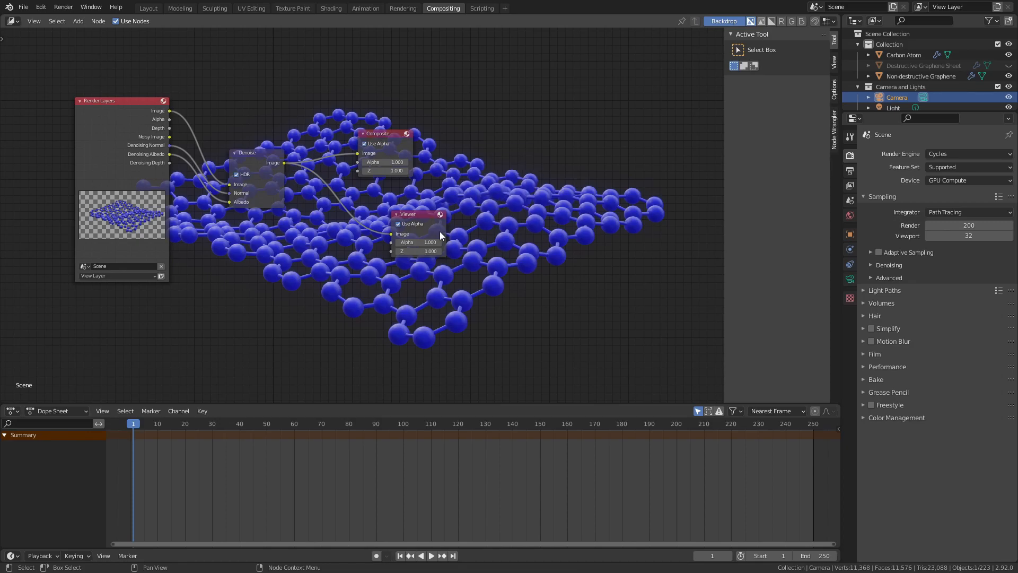
# Render the graphene scene with Cycles and save the resulting image
pyautogui.press('F12')
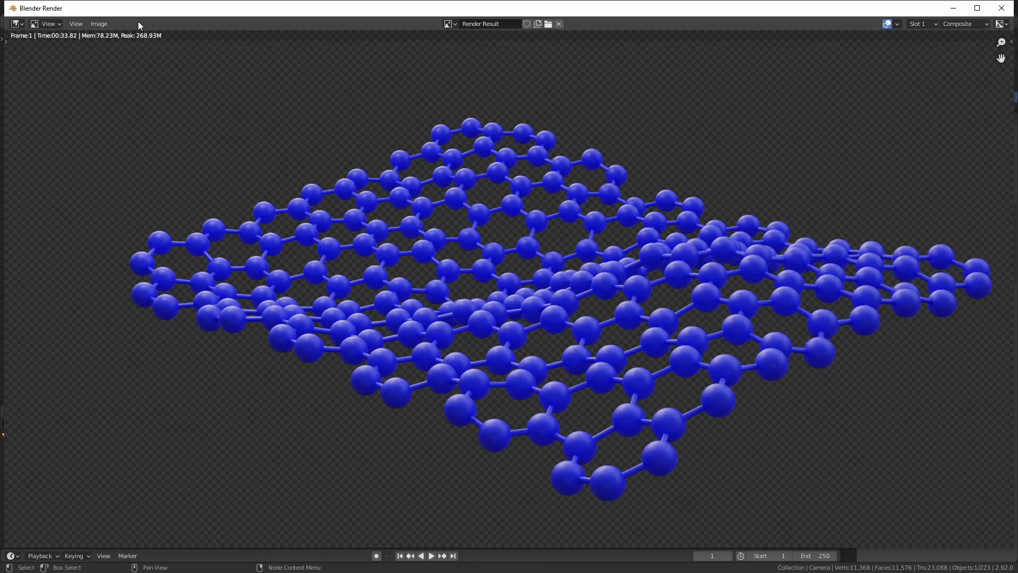
pyautogui.click(96, 23)
pyautogui.click(148, 109)
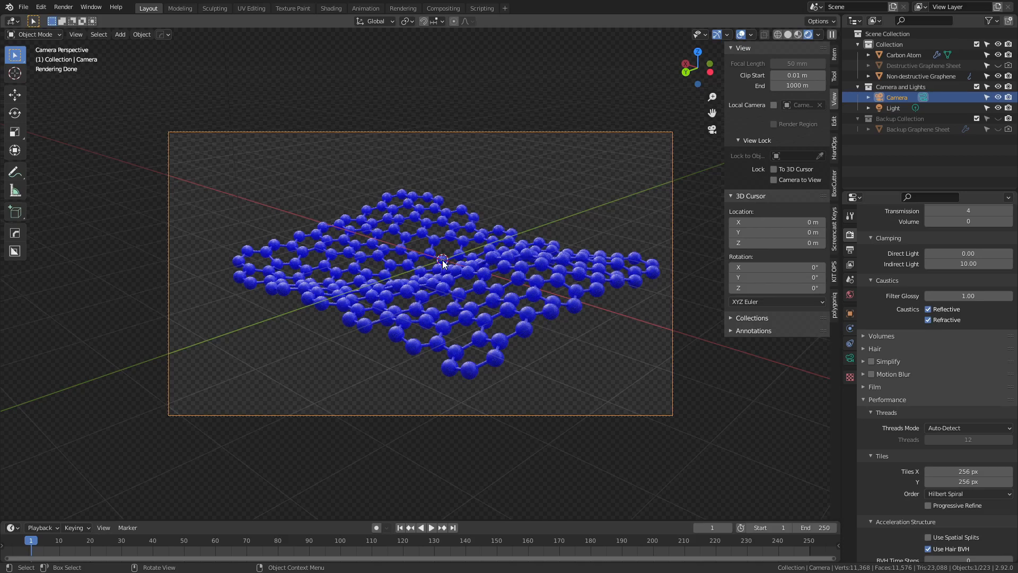
# Pack all external data into the .blend file
pyautogui.click(23, 7)
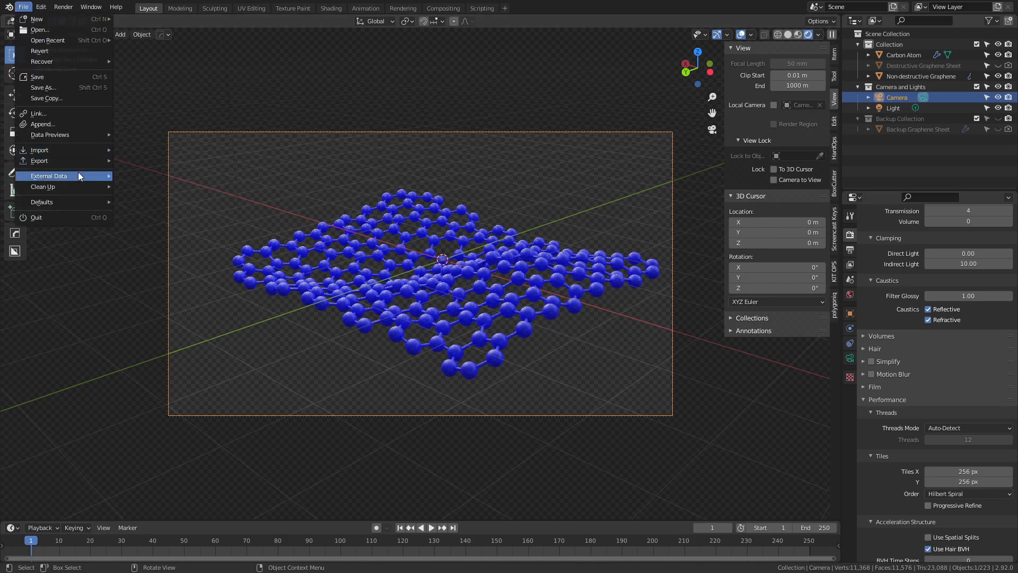
pyautogui.moveTo(77, 177)
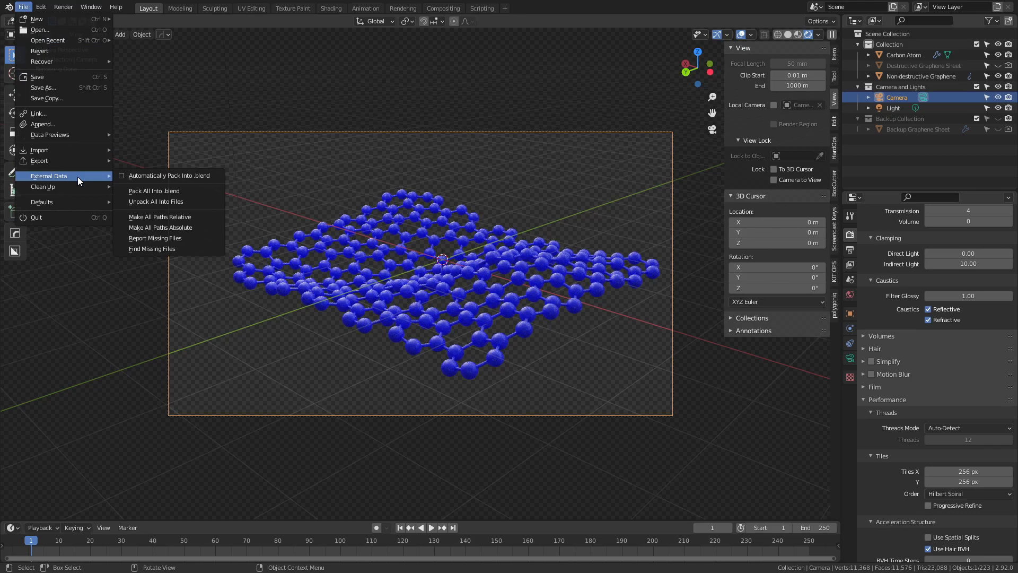
pyautogui.click(163, 191)
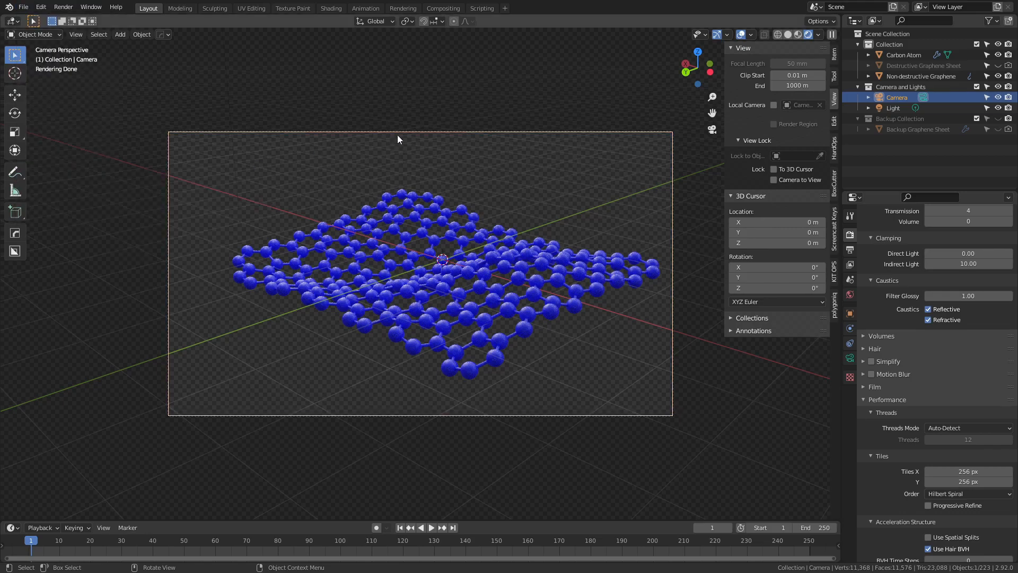